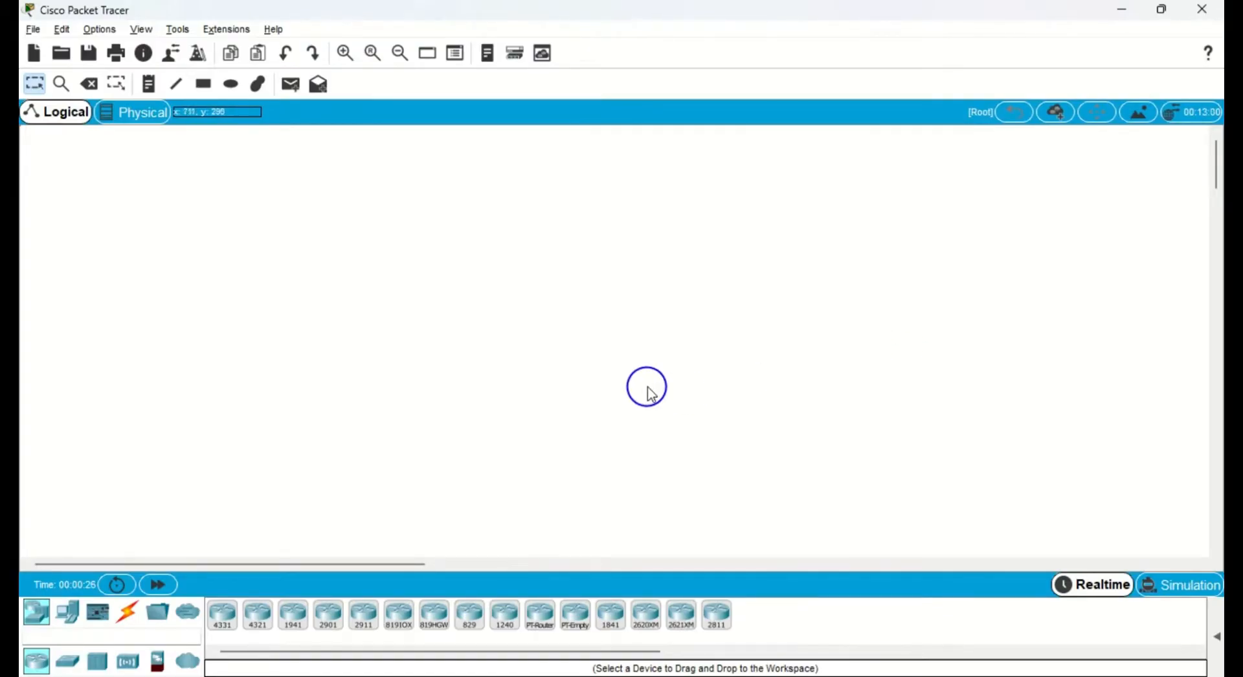
# Place three 4331 routers in a triangle: one on each side and one higher between them.
pyautogui.click(219, 615)
pyautogui.click(354, 393)
pyautogui.click(549, 310)
pyautogui.click(222, 614)
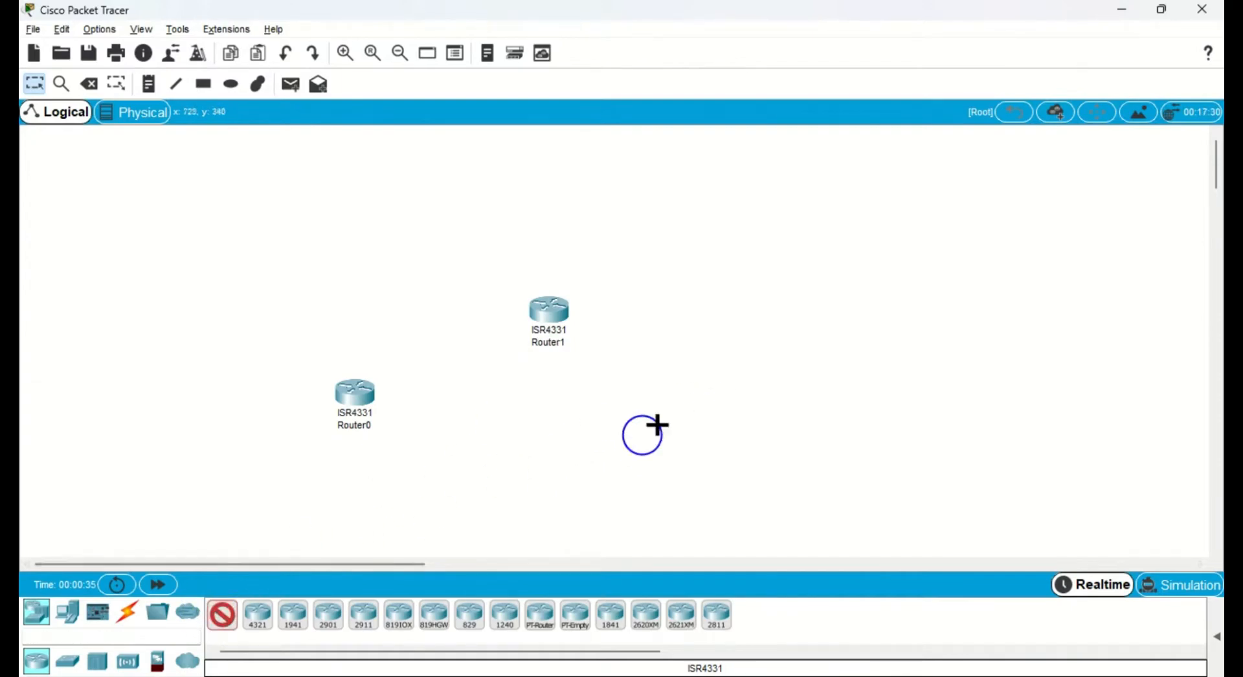
pyautogui.click(705, 400)
# Add three 2960 switches: one left of Router0, one above Router1 and one right of Router2.
pyautogui.click(67, 660)
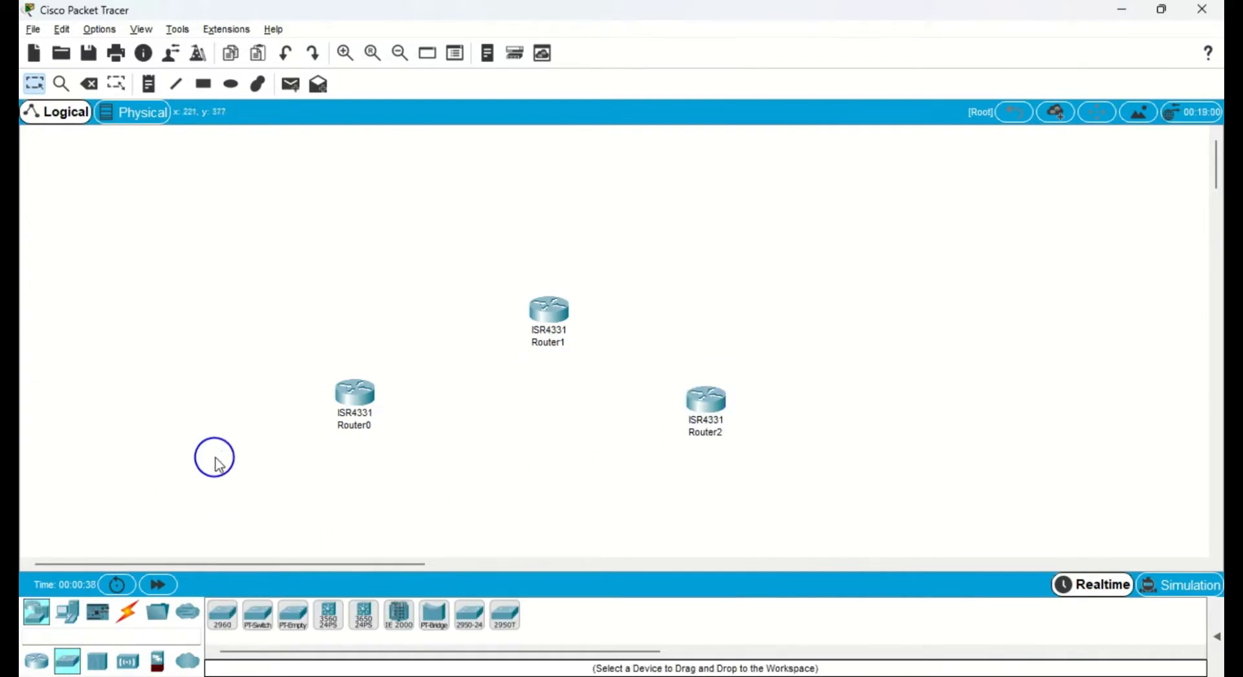
pyautogui.click(222, 614)
pyautogui.click(225, 390)
pyautogui.click(220, 615)
pyautogui.click(552, 214)
pyautogui.click(225, 616)
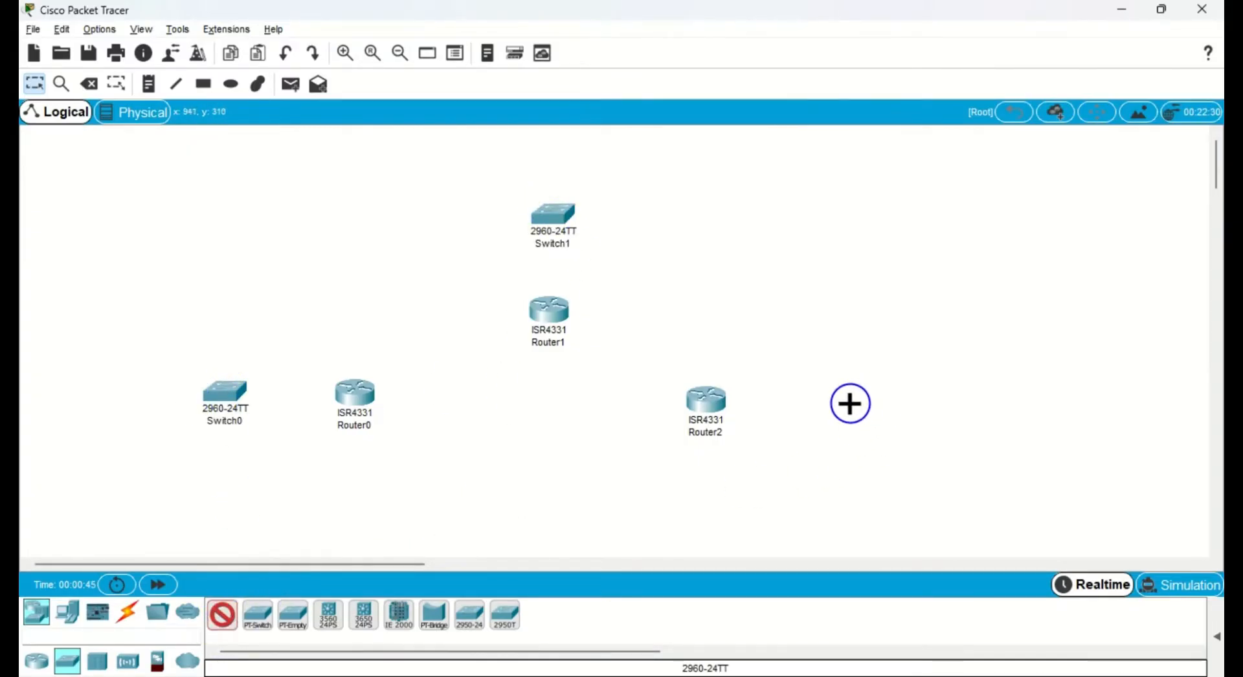
pyautogui.click(857, 399)
# Add two PCs to the left of Switch0, one above and one below its level.
pyautogui.click(27, 620)
pyautogui.click(68, 611)
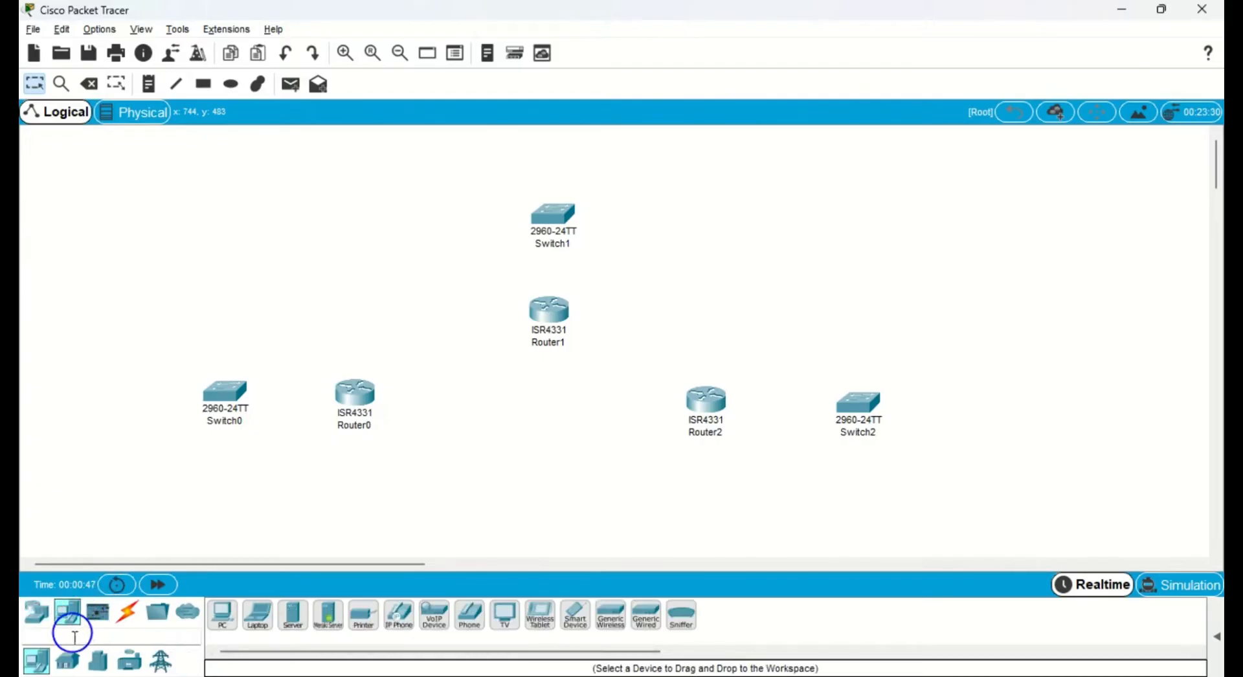
pyautogui.click(223, 618)
pyautogui.click(88, 330)
pyautogui.click(222, 618)
pyautogui.click(97, 487)
# Add two more PCs around Switch1 and two to the right of Switch2.
pyautogui.click(223, 618)
pyautogui.click(466, 144)
pyautogui.click(222, 618)
pyautogui.click(620, 230)
pyautogui.click(222, 618)
pyautogui.click(997, 356)
pyautogui.click(223, 619)
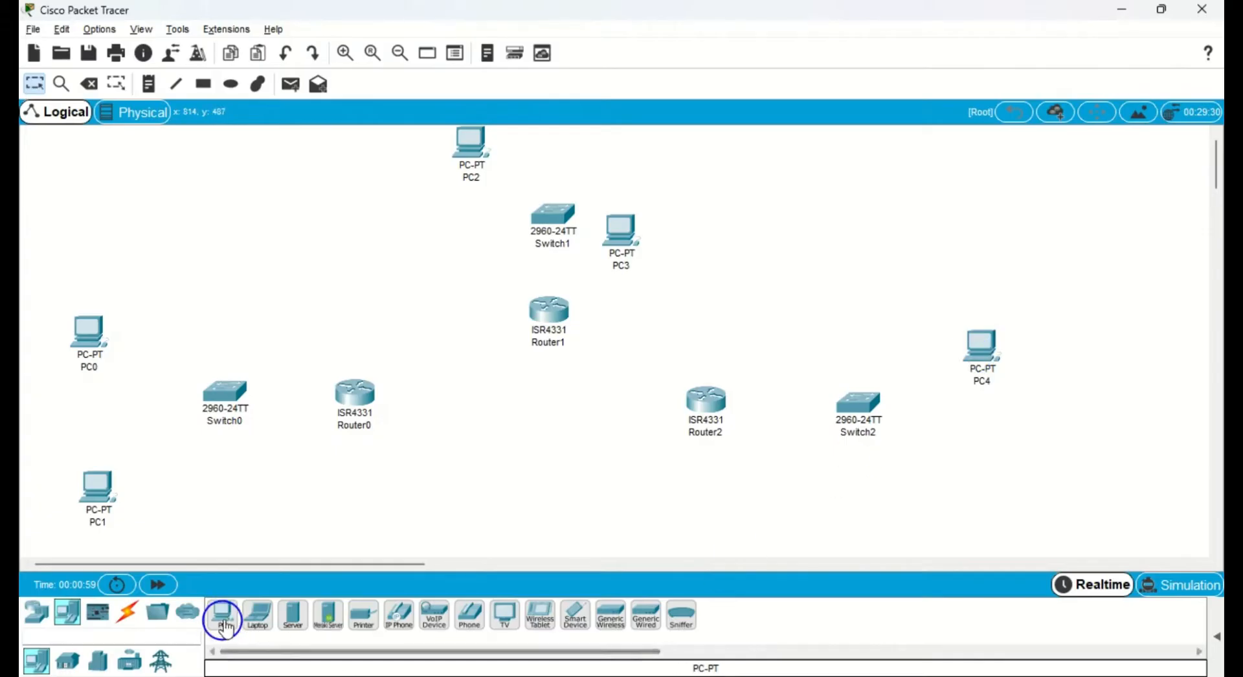
pyautogui.click(994, 479)
# Shift the whole topology slightly down and move PC3 up beside Switch1.
pyautogui.moveTo(50, 549); pyautogui.dragTo(1026, 138)
pyautogui.moveTo(555, 217); pyautogui.dragTo(564, 266)
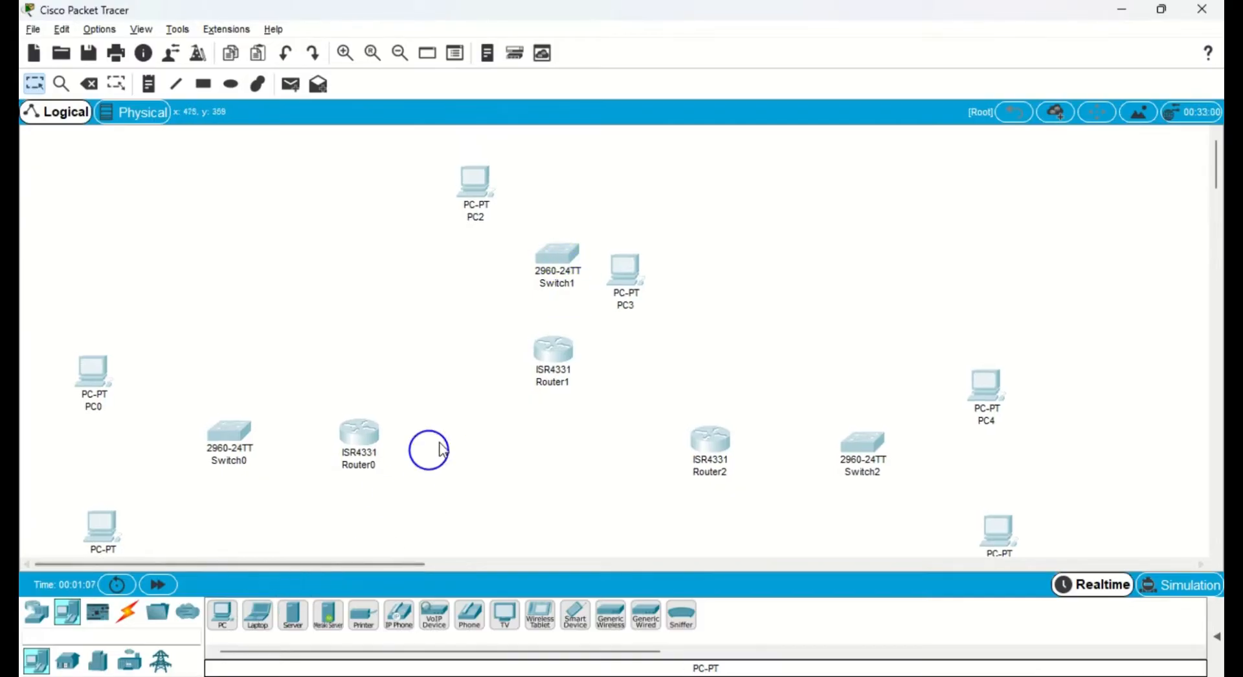
pyautogui.moveTo(643, 283); pyautogui.dragTo(641, 200)
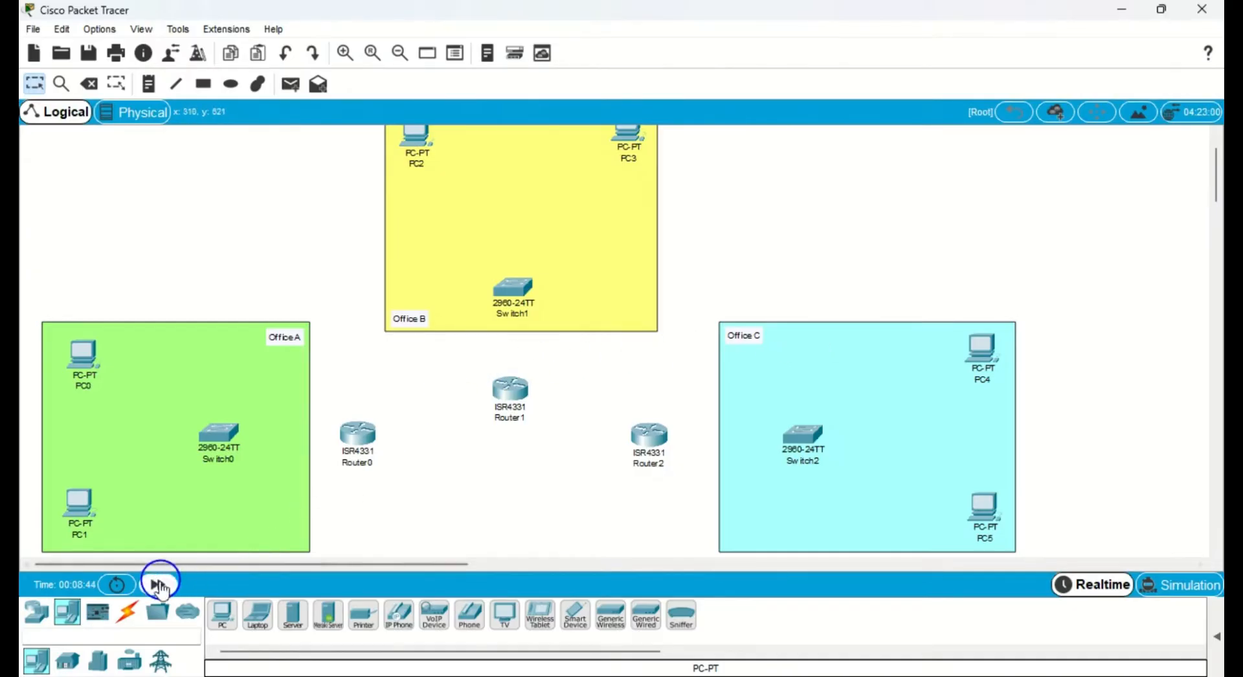
# Connect PC0 to Switch0 with a copper straight-through cable.
pyautogui.click(133, 612)
pyautogui.click(293, 615)
pyautogui.click(82, 354)
pyautogui.click(143, 421)
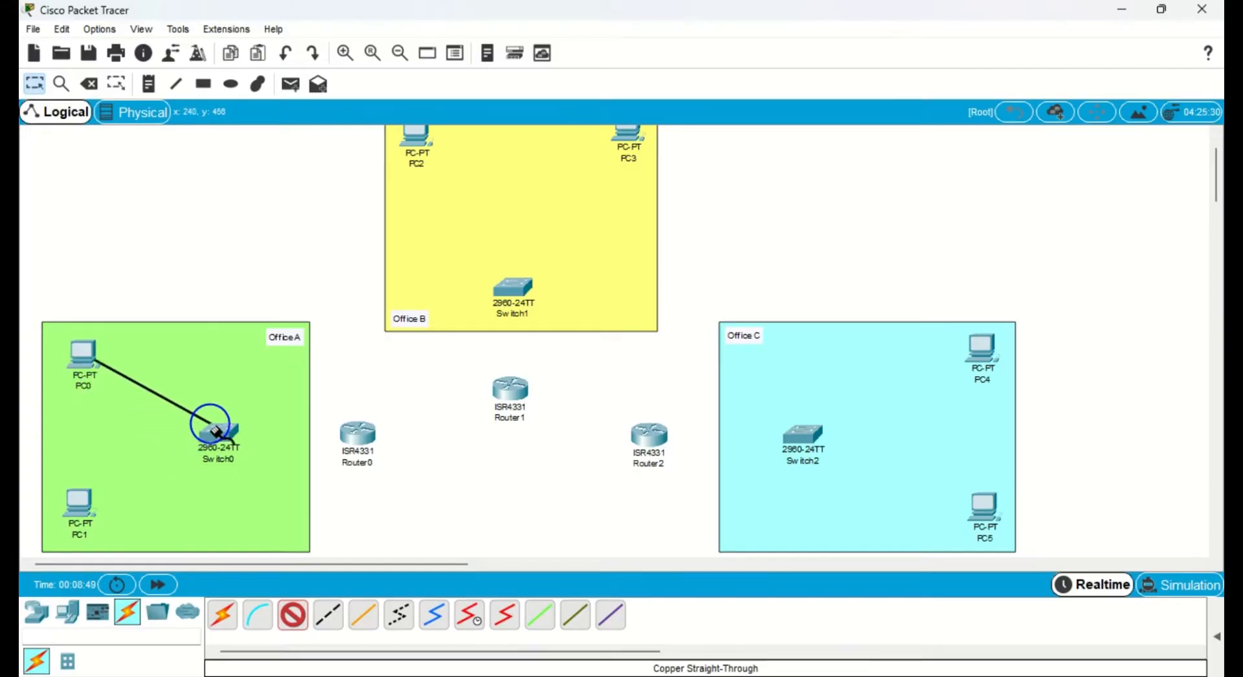
pyautogui.click(213, 431)
pyautogui.click(277, 33)
# Connect PC1 to Switch0 with a copper straight-through cable.
pyautogui.click(292, 615)
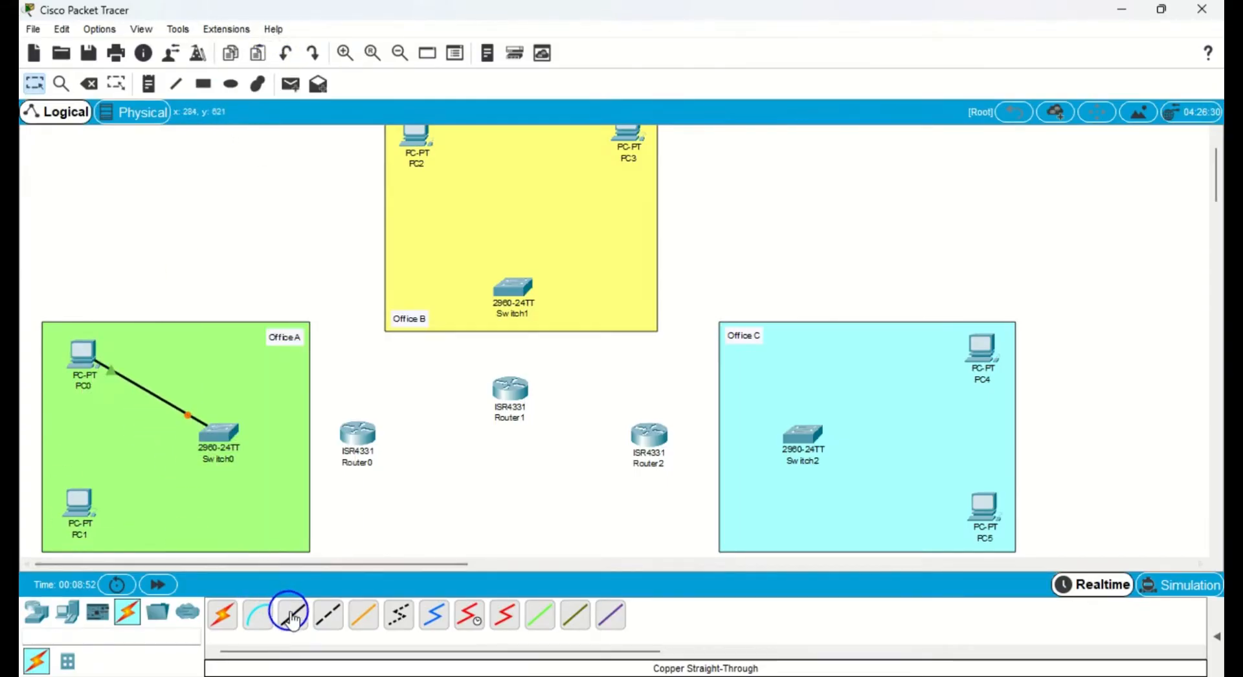
pyautogui.click(81, 511)
pyautogui.click(139, 568)
pyautogui.click(220, 433)
pyautogui.click(291, 32)
# Connect Switch0 to GigabitEthernet0/0/0 on Router0 with a copper straight-through cable.
pyautogui.click(292, 615)
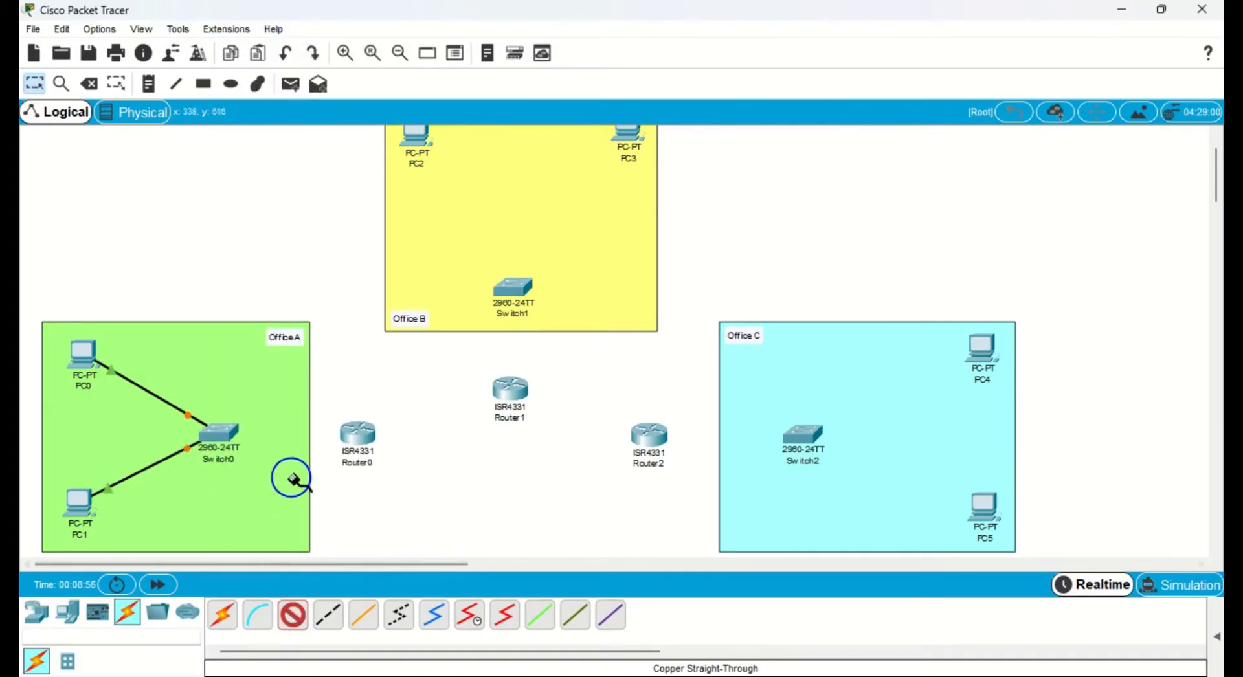
pyautogui.click(228, 435)
pyautogui.click(291, 32)
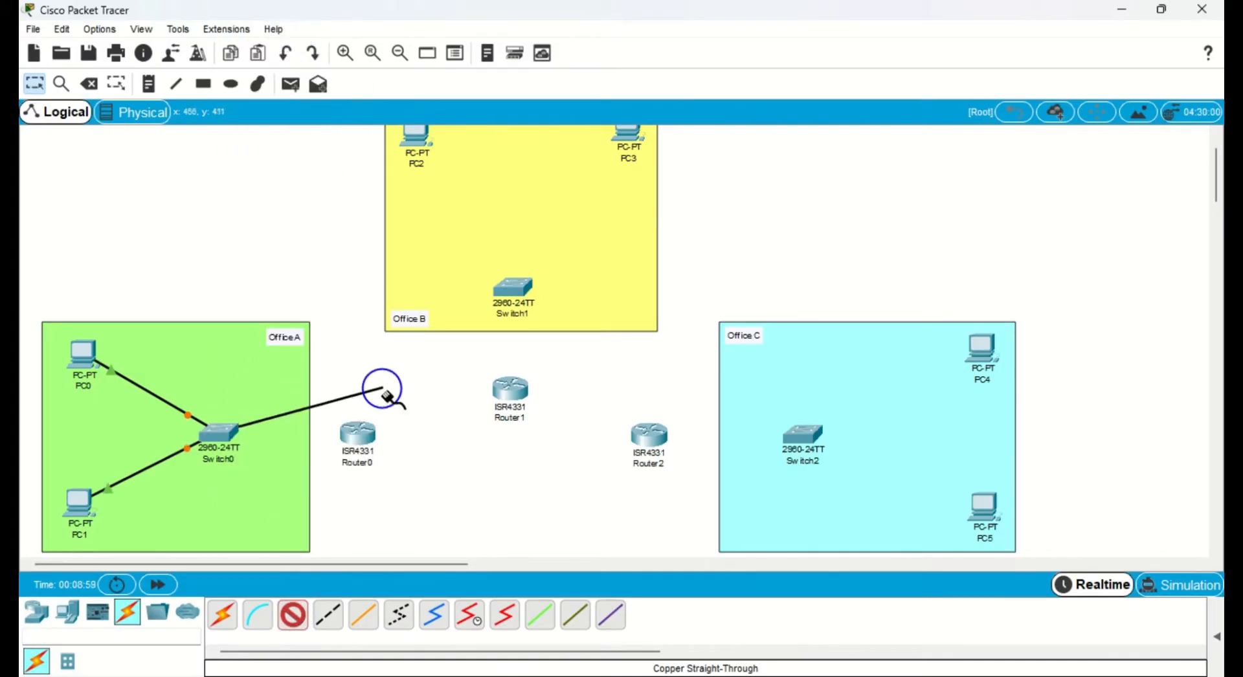
pyautogui.click(354, 438)
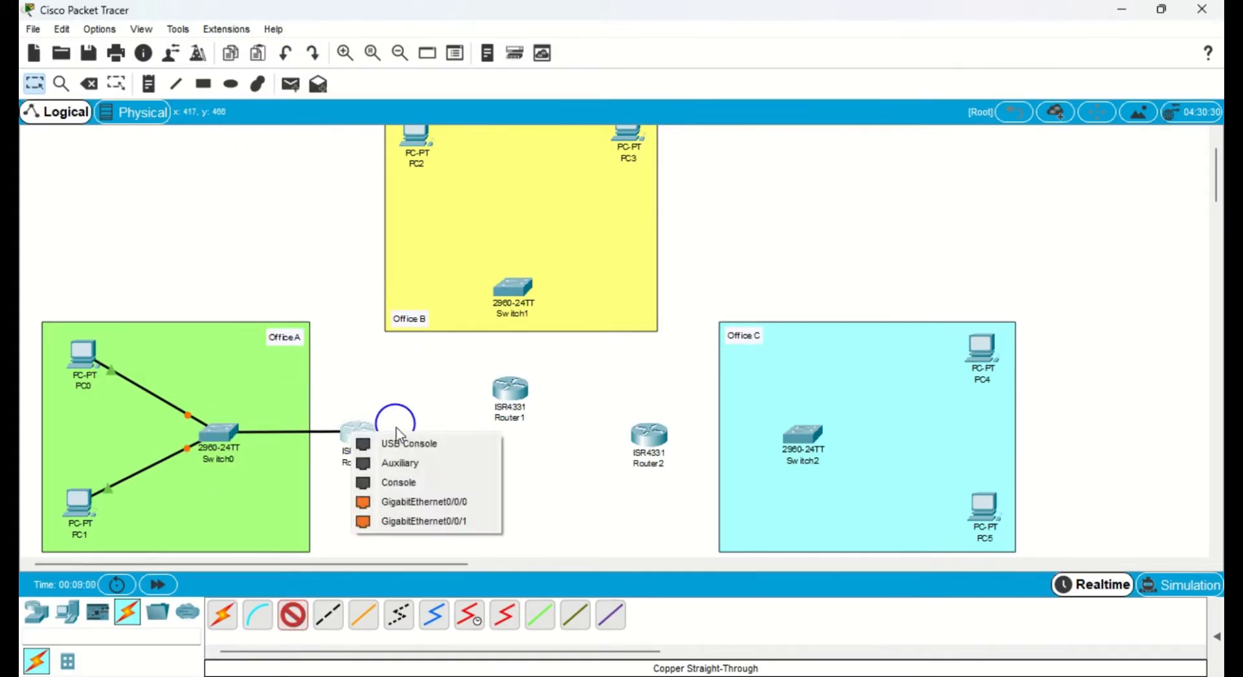
pyautogui.click(398, 502)
# Connect PC2 to Switch1 in Office B with a copper straight-through cable.
pyautogui.scroll(1, 456, 440)
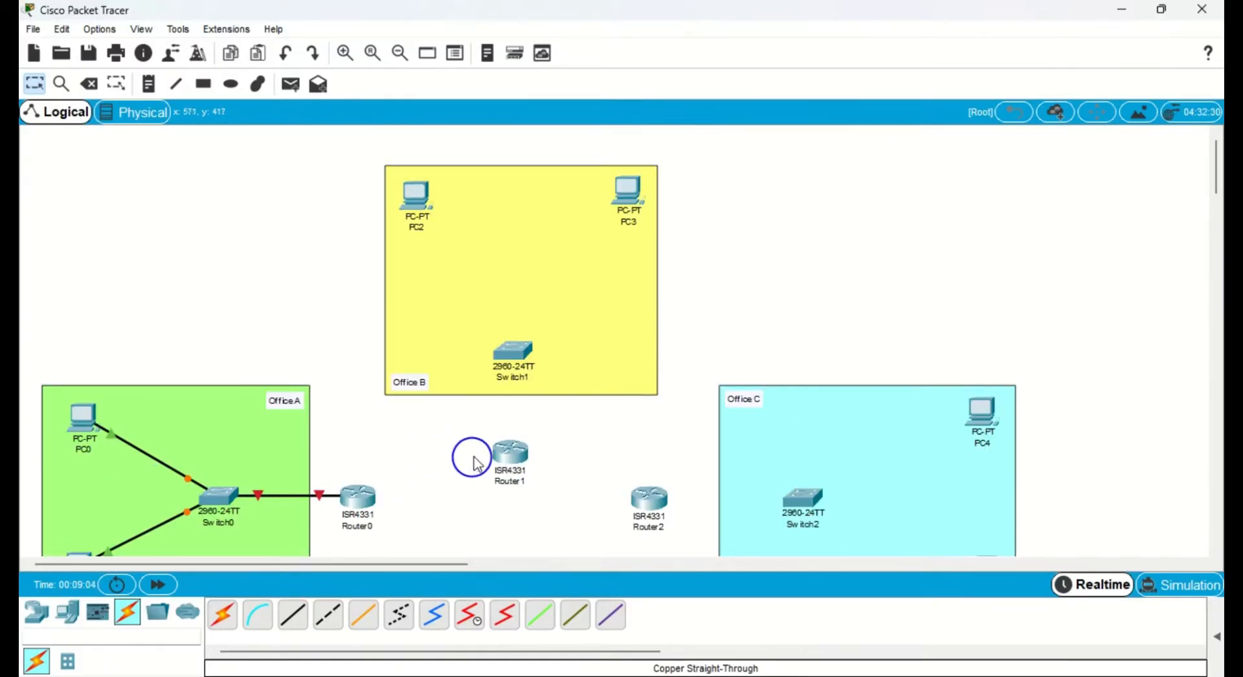
pyautogui.click(292, 615)
pyautogui.click(416, 201)
pyautogui.click(476, 267)
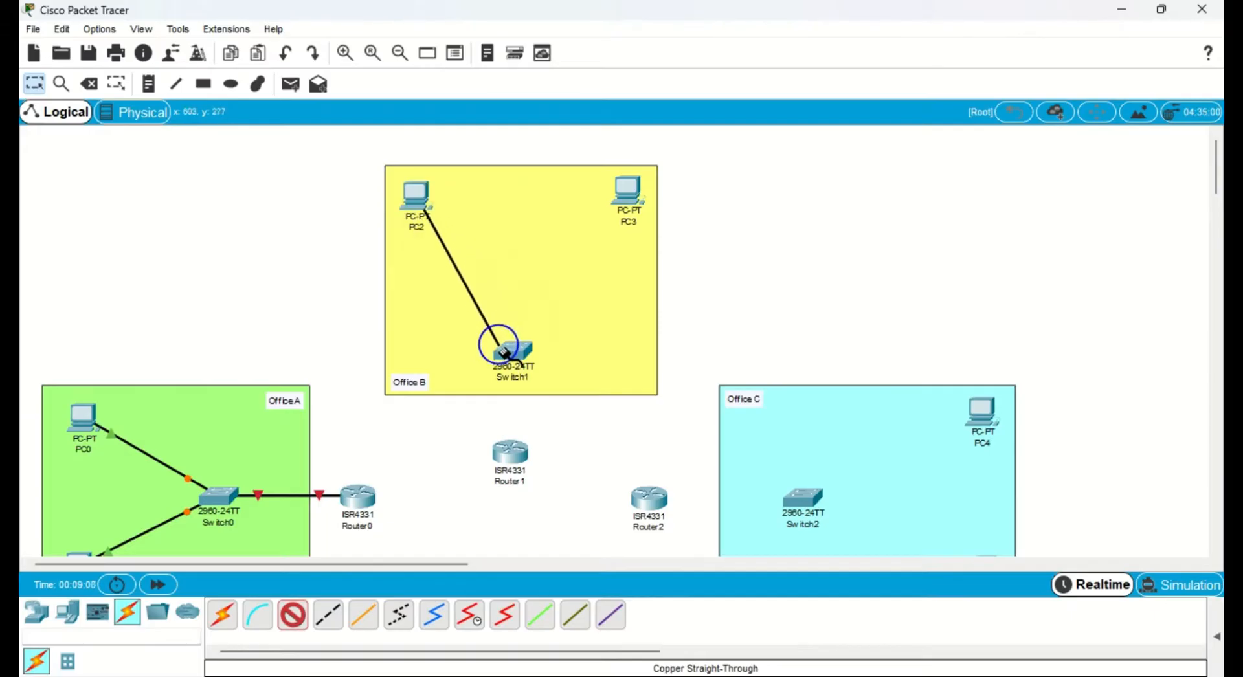
pyautogui.click(522, 349)
pyautogui.click(582, 31)
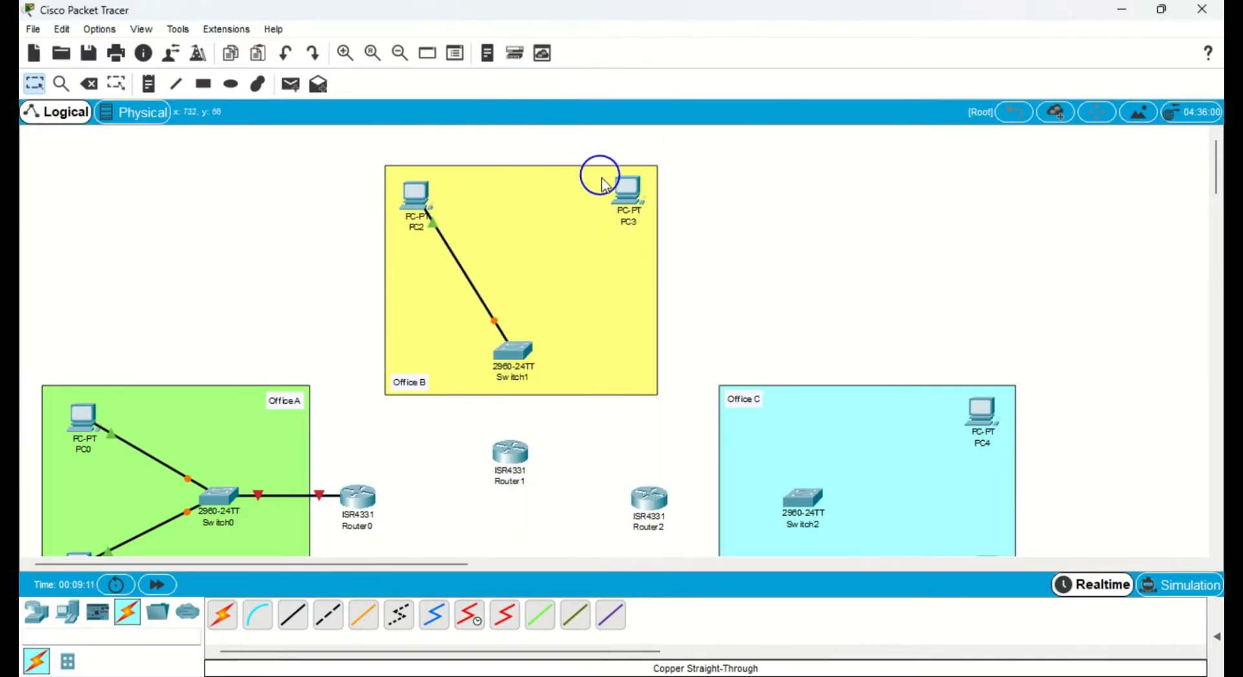
# Connect FastEthernet0 on PC3 to Switch1 with a copper straight-through cable.
pyautogui.click(292, 615)
pyautogui.click(627, 191)
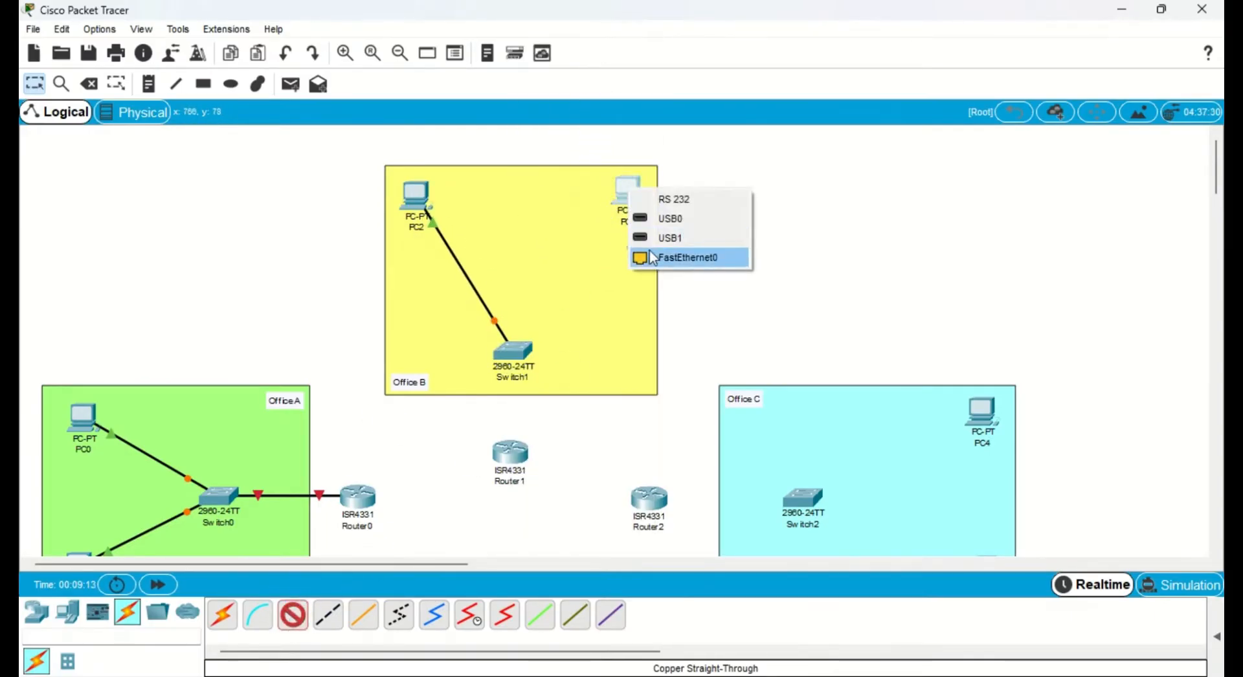
pyautogui.click(654, 254)
pyautogui.click(513, 356)
pyautogui.click(583, 30)
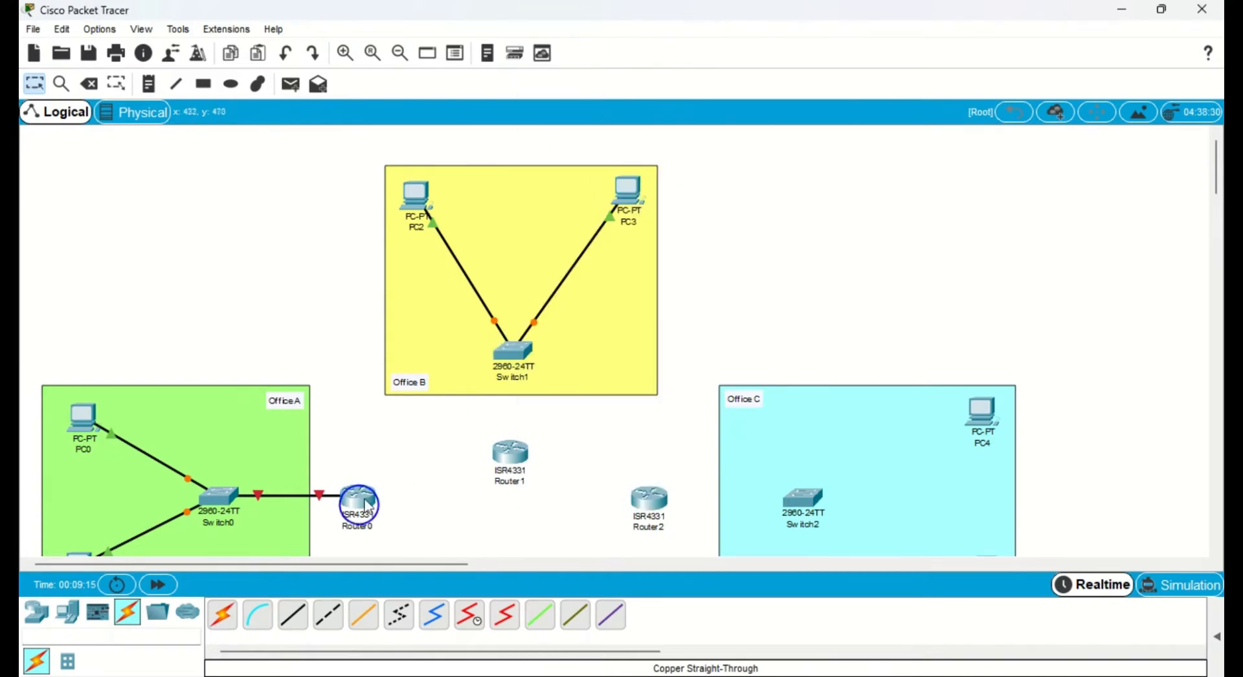
# Connect PC4 to Switch2 in Office C with a copper straight-through cable.
pyautogui.scroll(-2, 683, 462)
pyautogui.scroll(-2, 683, 462)
pyautogui.click(293, 615)
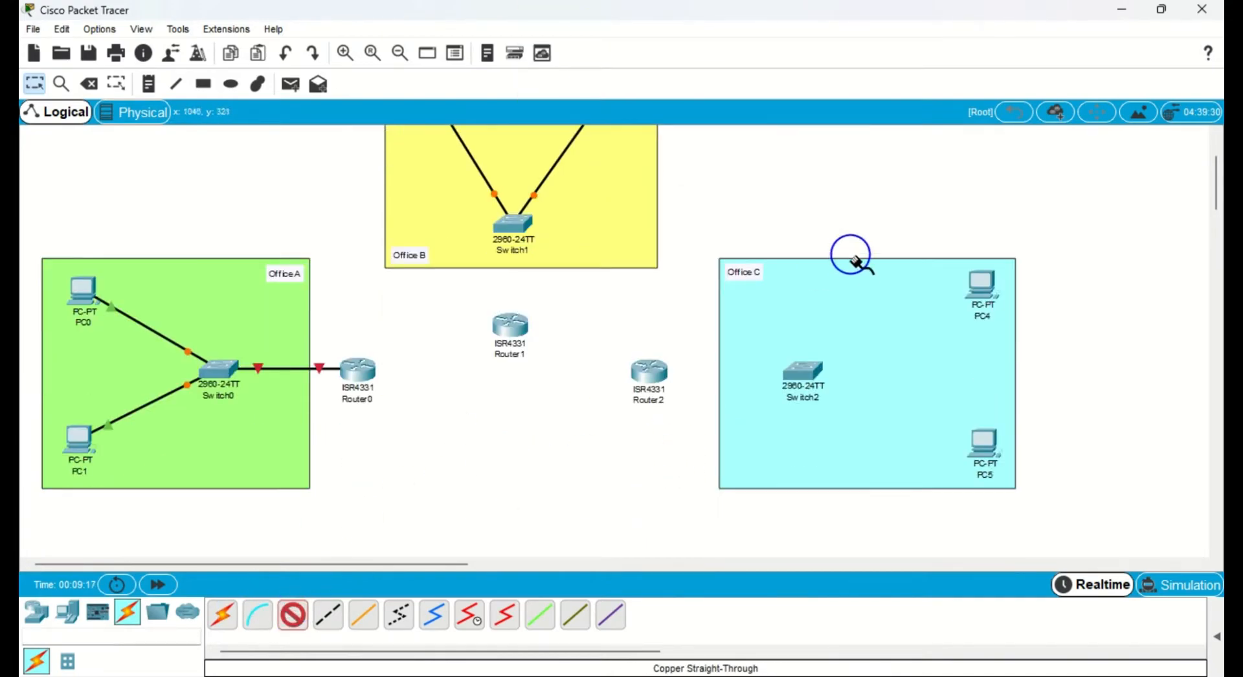
pyautogui.click(969, 302)
pyautogui.click(1029, 346)
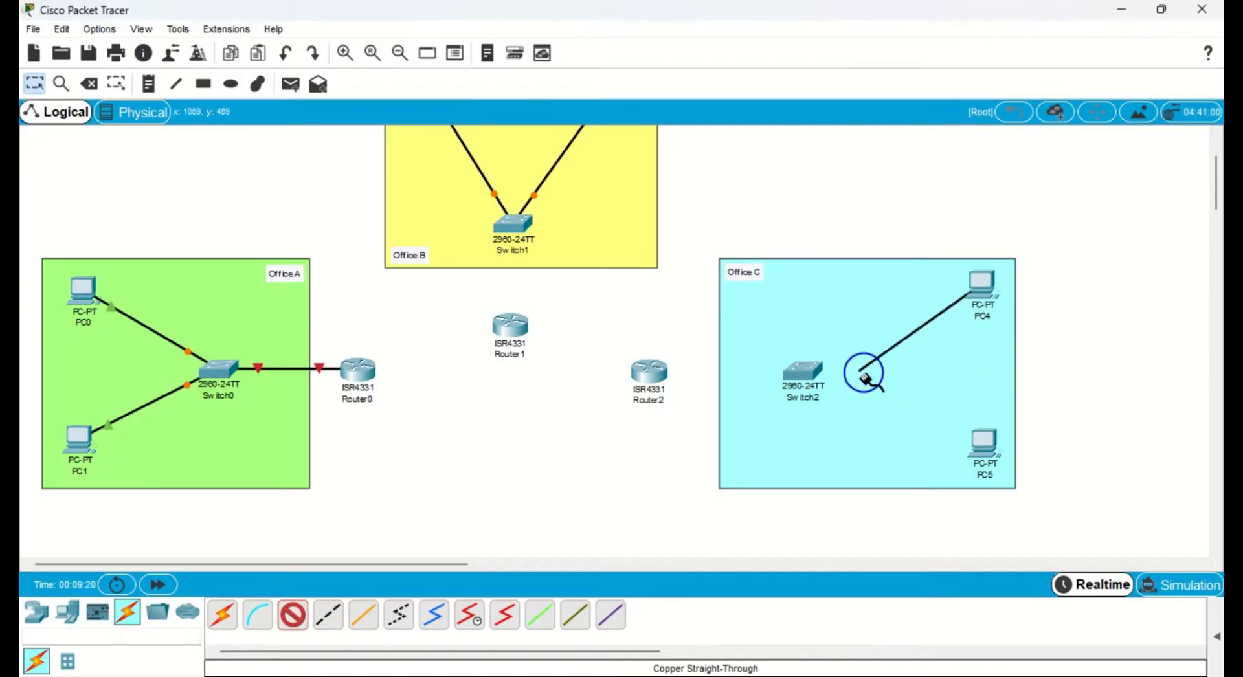
pyautogui.click(809, 374)
pyautogui.click(901, 49)
# Connect PC5 to Switch2 with a copper straight-through cable.
pyautogui.click(293, 615)
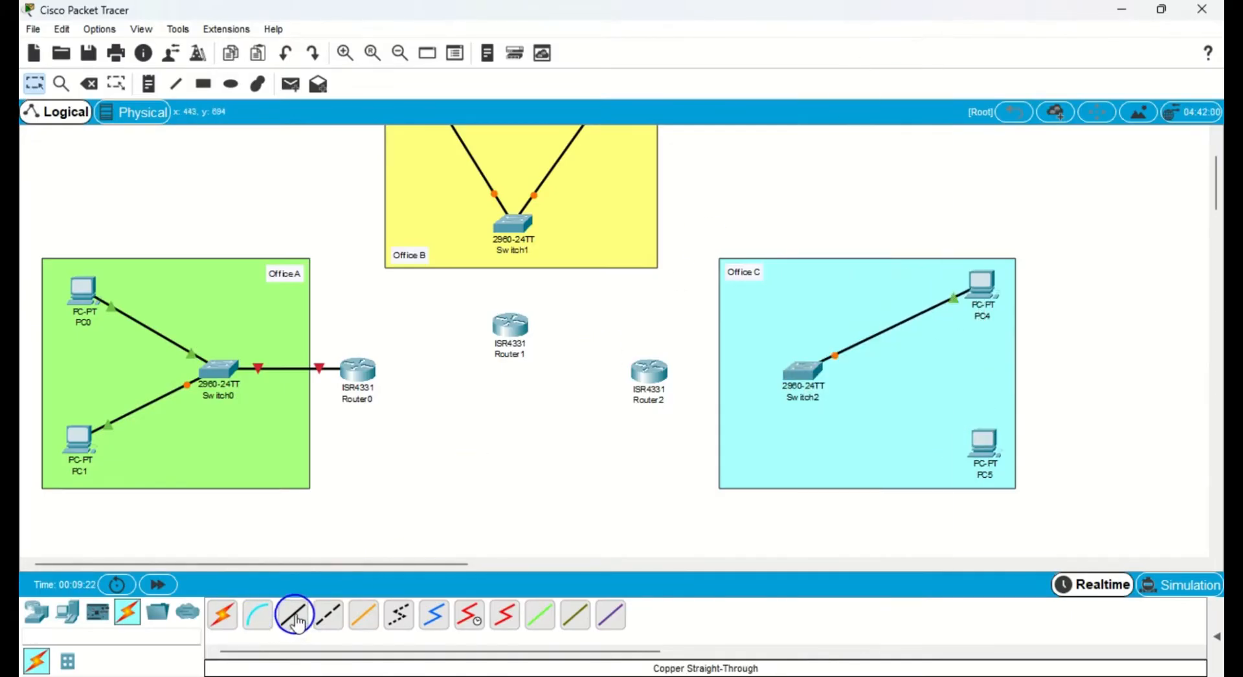
pyautogui.click(969, 436)
pyautogui.click(1017, 514)
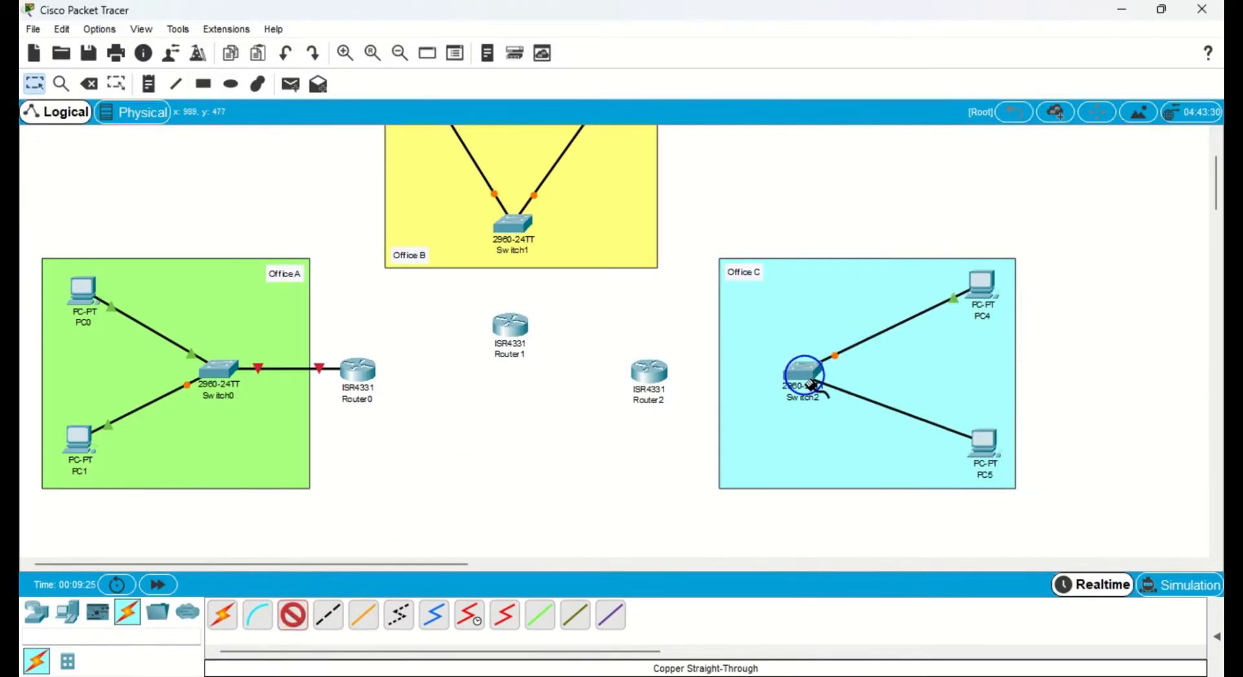
pyautogui.click(802, 372)
pyautogui.click(870, 32)
# Connect Switch1 to Router1 with a copper straight-through cable.
pyautogui.click(293, 615)
pyautogui.click(553, 56)
pyautogui.click(511, 321)
pyautogui.click(538, 391)
# Connect FastEthernet0/4 on Switch2 to GigabitEthernet0/0/0 on Router2 with a copper straight-through cable.
pyautogui.click(292, 614)
pyautogui.click(802, 415)
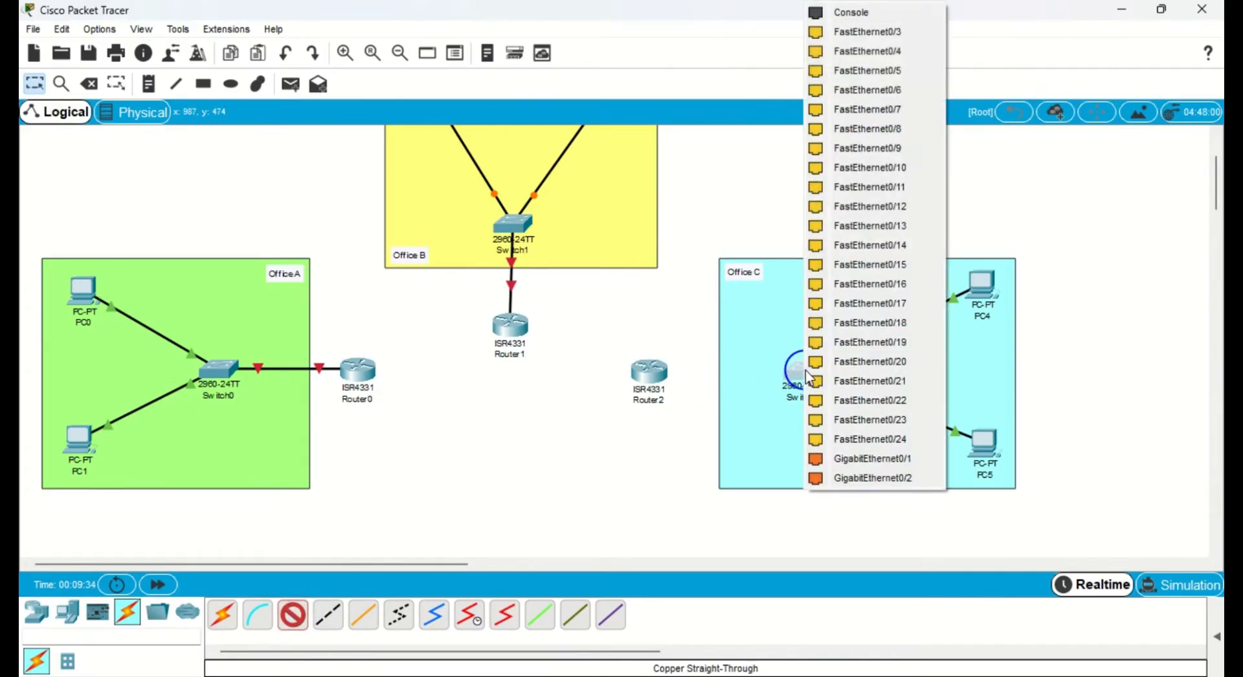
pyautogui.click(864, 50)
pyautogui.click(650, 369)
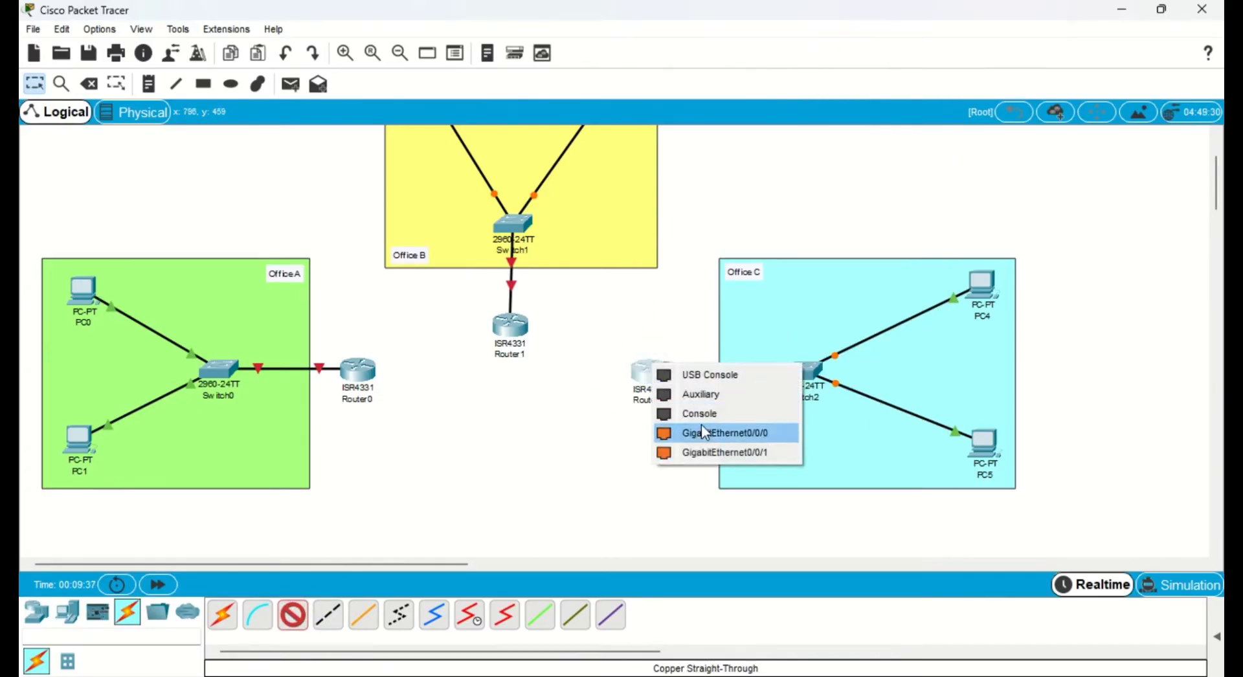
pyautogui.click(703, 432)
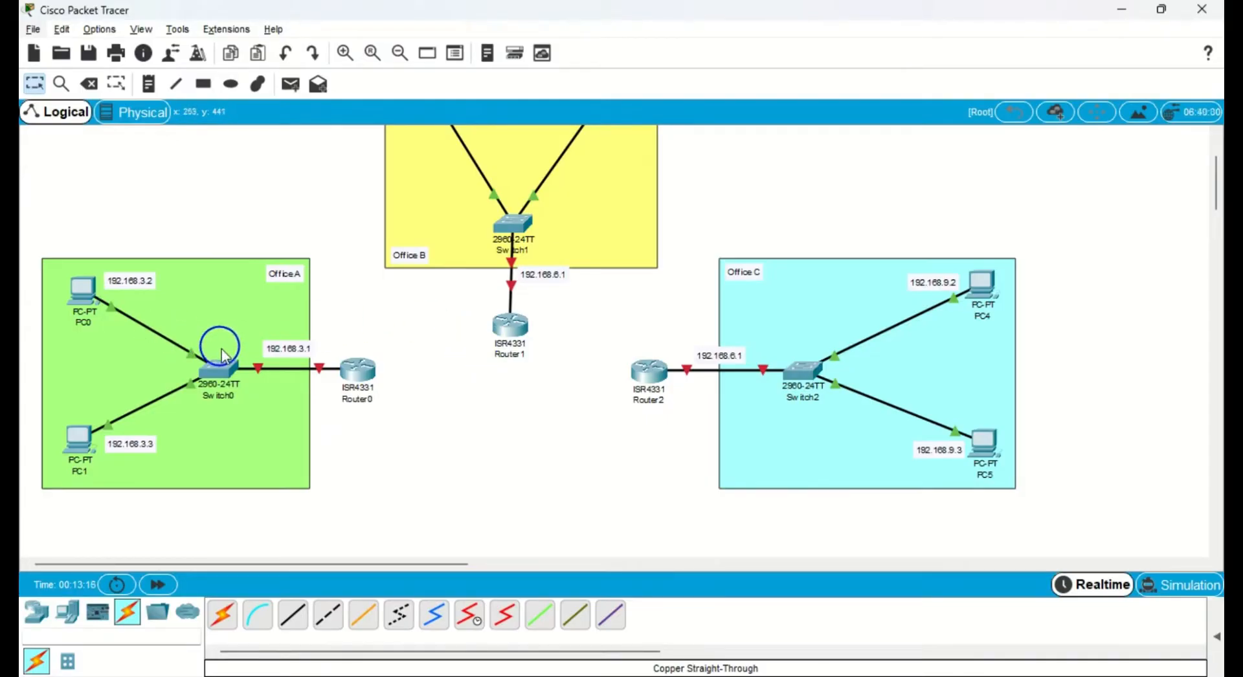
# Configure PC0 with static IP address 192.168.3.2, subnet mask 255.255.255.0 and default gateway 192.168.3.1.
pyautogui.scroll(2, 181, 347)
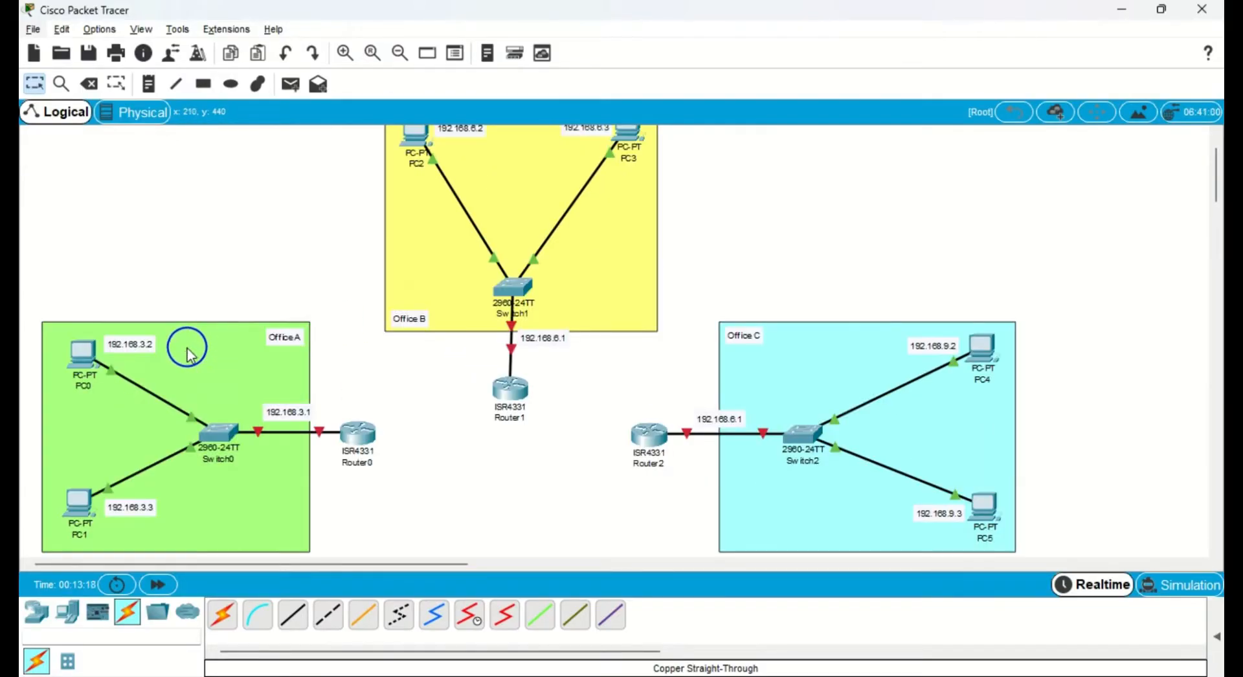
pyautogui.click(84, 353)
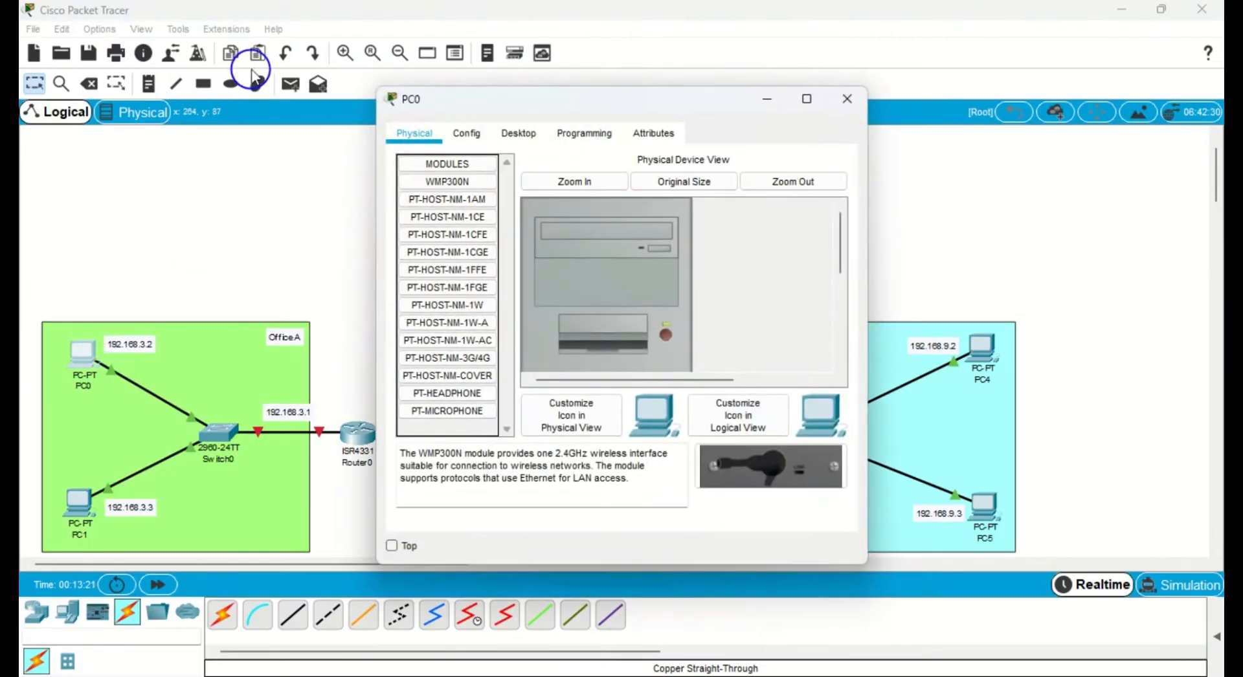
pyautogui.click(518, 133)
pyautogui.click(450, 214)
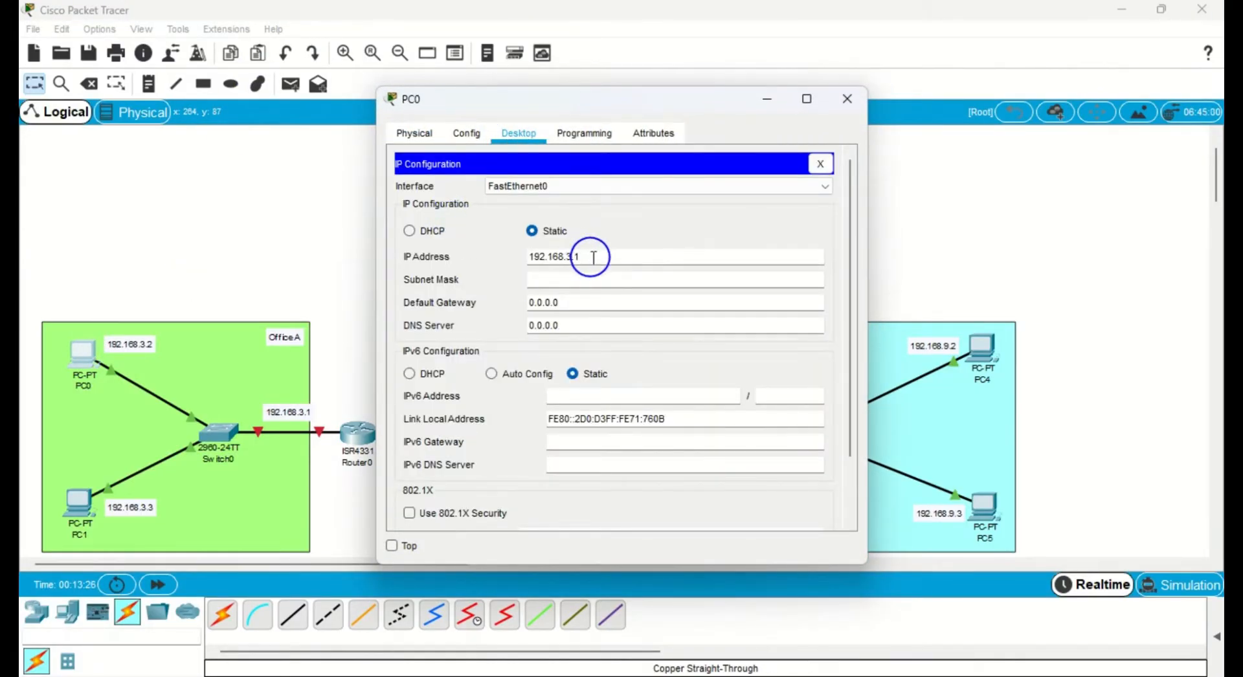
pyautogui.click(589, 305)
pyautogui.write('192.168.3.1')
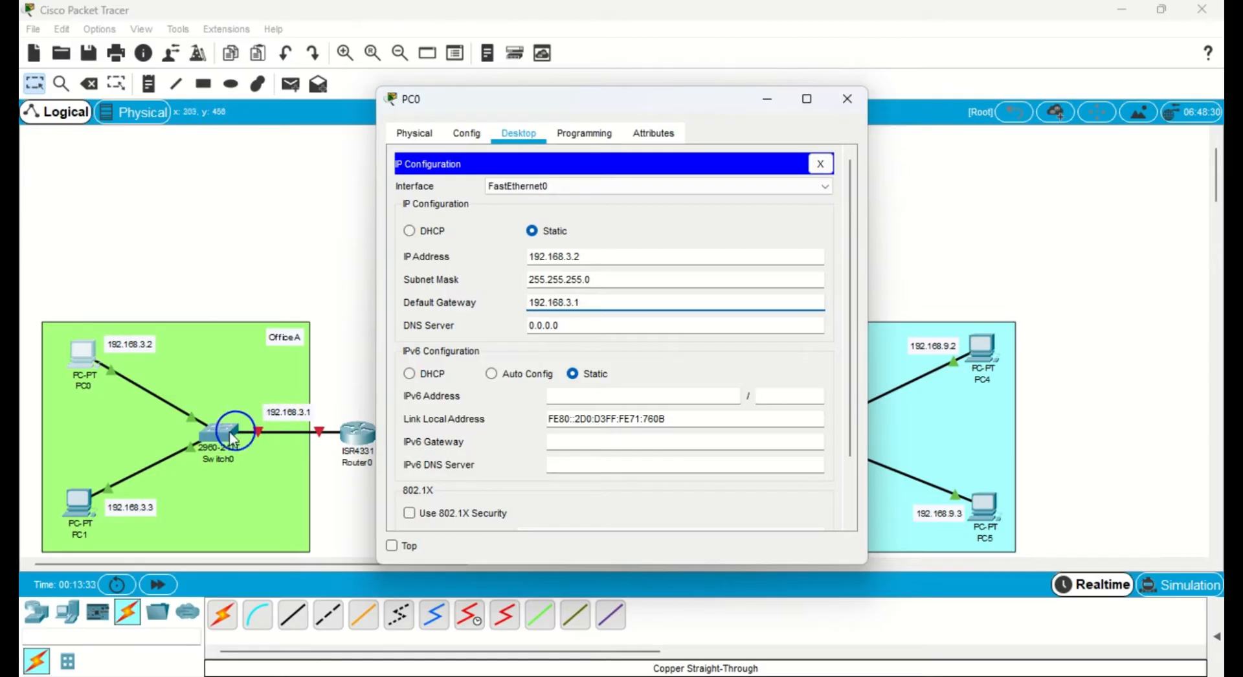
pyautogui.click(847, 93)
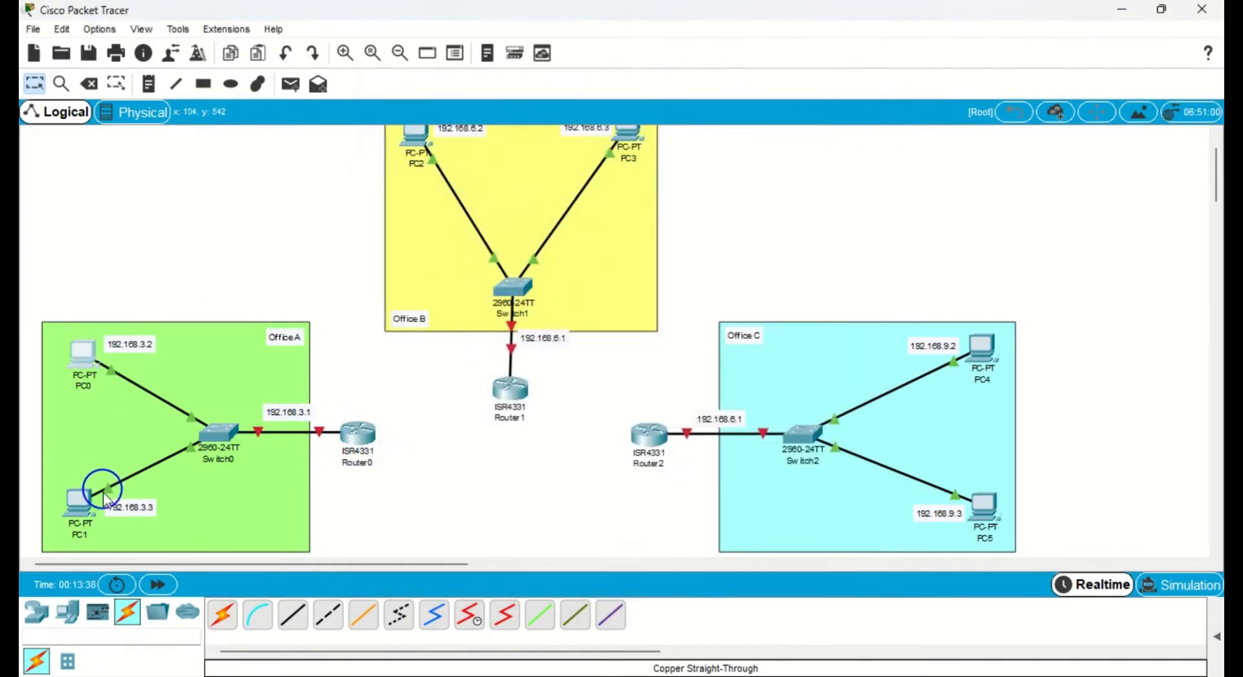
# Configure PC1 with static IP address 192.168.3.3, subnet mask 255.255.255.0 and default gateway 192.168.3.1.
pyautogui.click(78, 500)
pyautogui.click(514, 132)
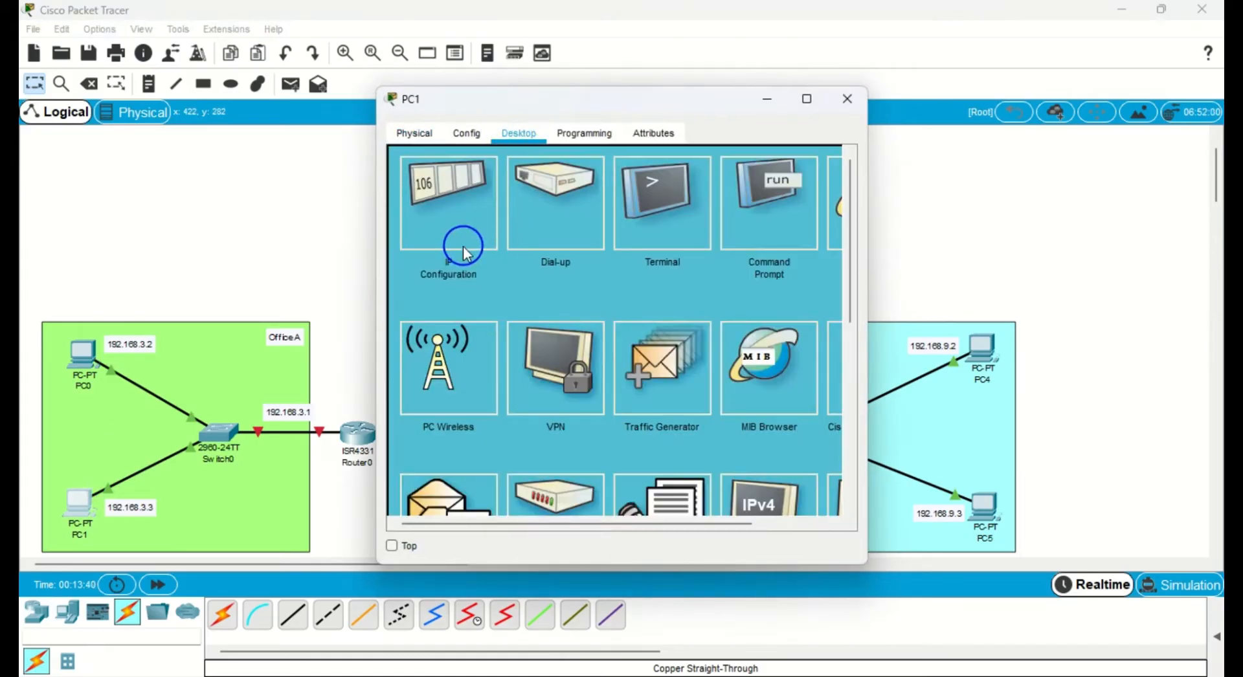
pyautogui.click(485, 246)
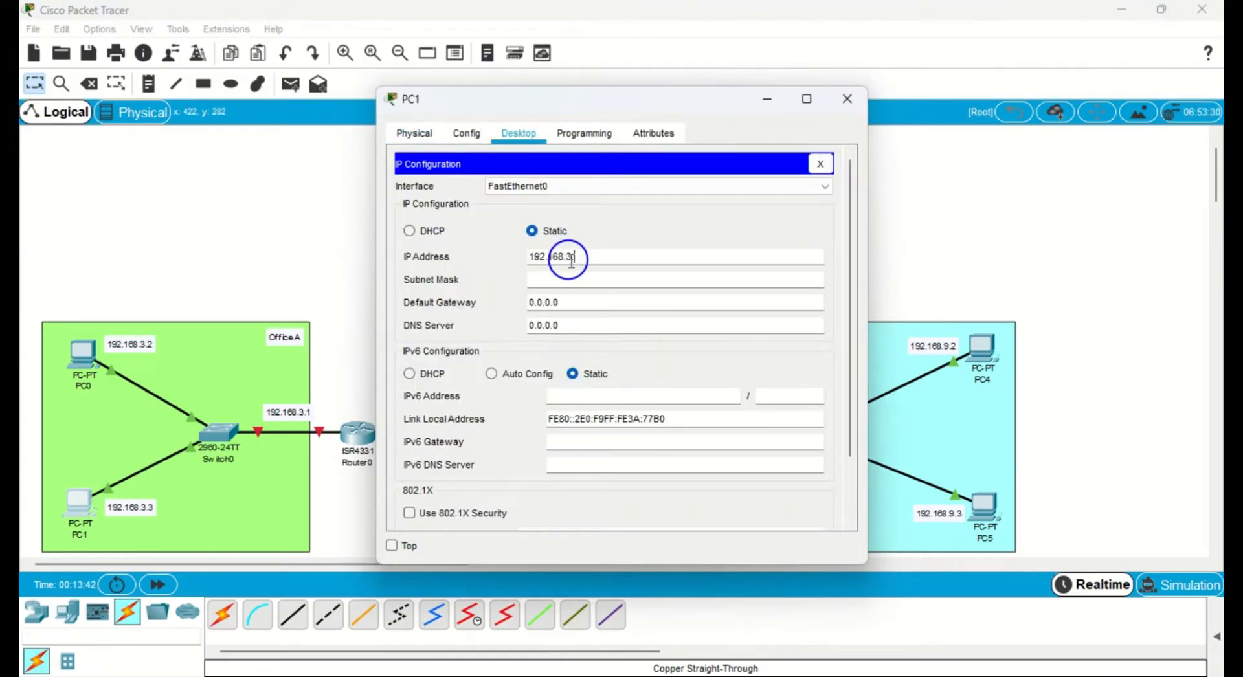
pyautogui.click(585, 301)
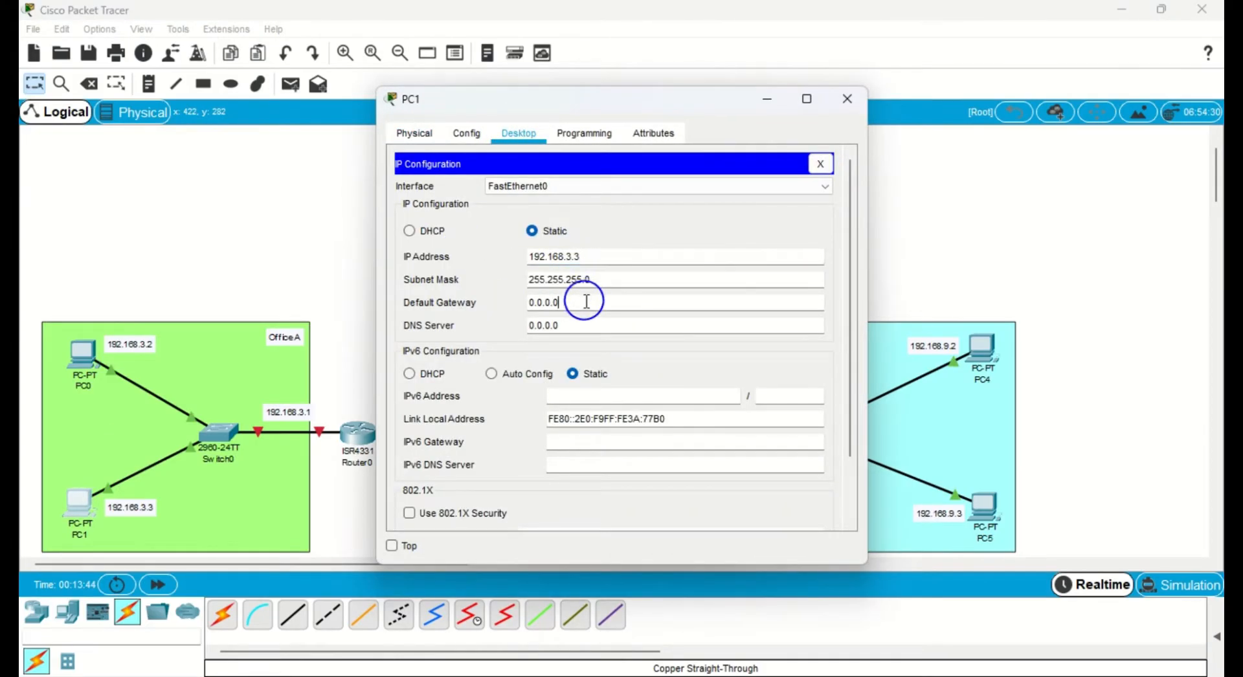
pyautogui.write('192.168.3.1')
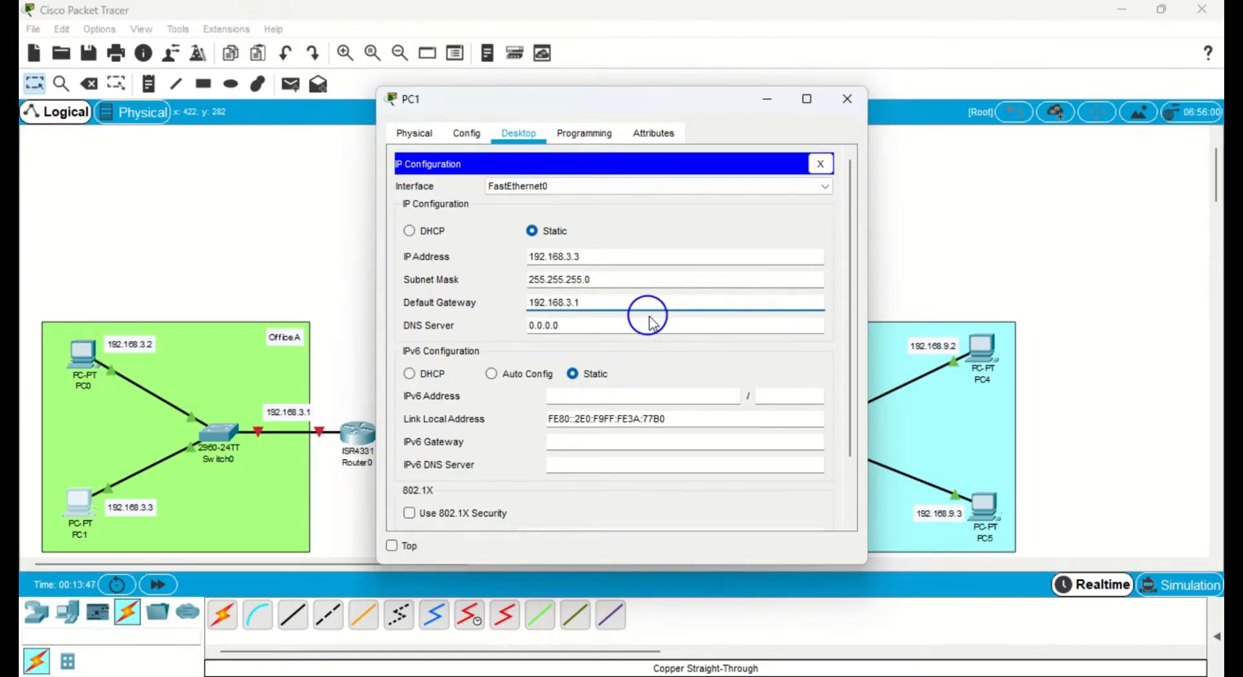
pyautogui.click(846, 103)
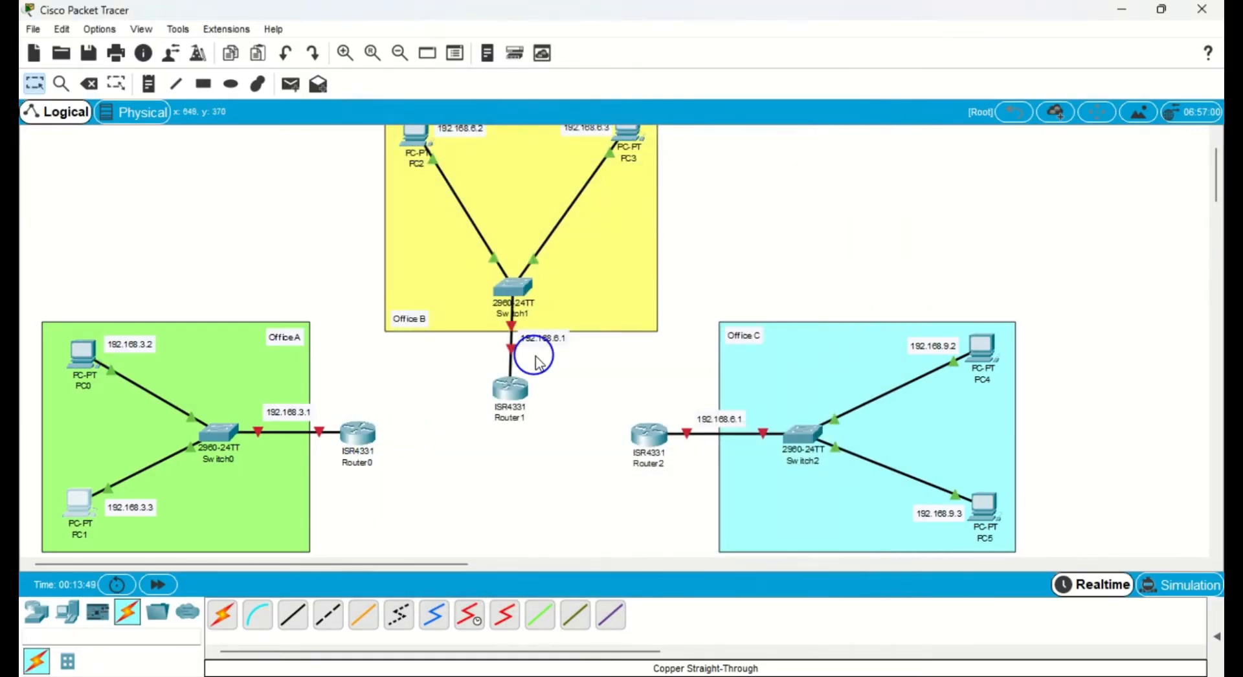
pyautogui.scroll(2, 518, 324)
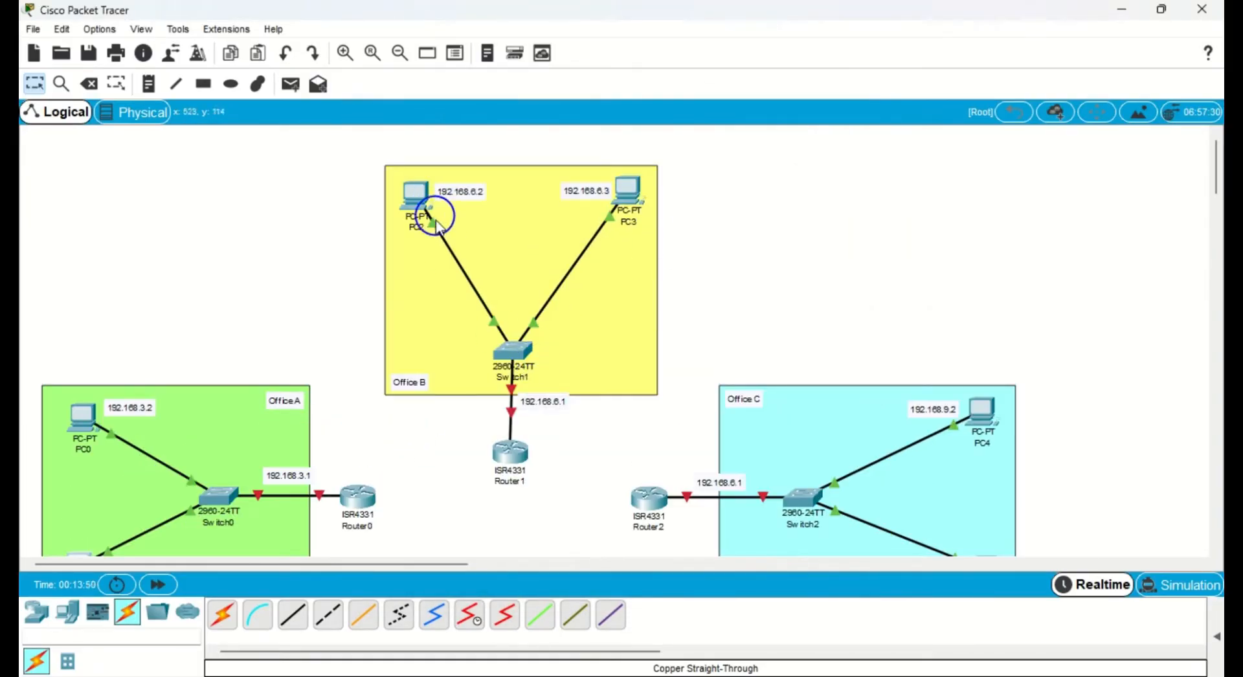
# Configure PC2 with static IP address 192.168.6.2, subnet mask 255.255.255.0 and default gateway 192.168.6.1.
pyautogui.click(549, 401)
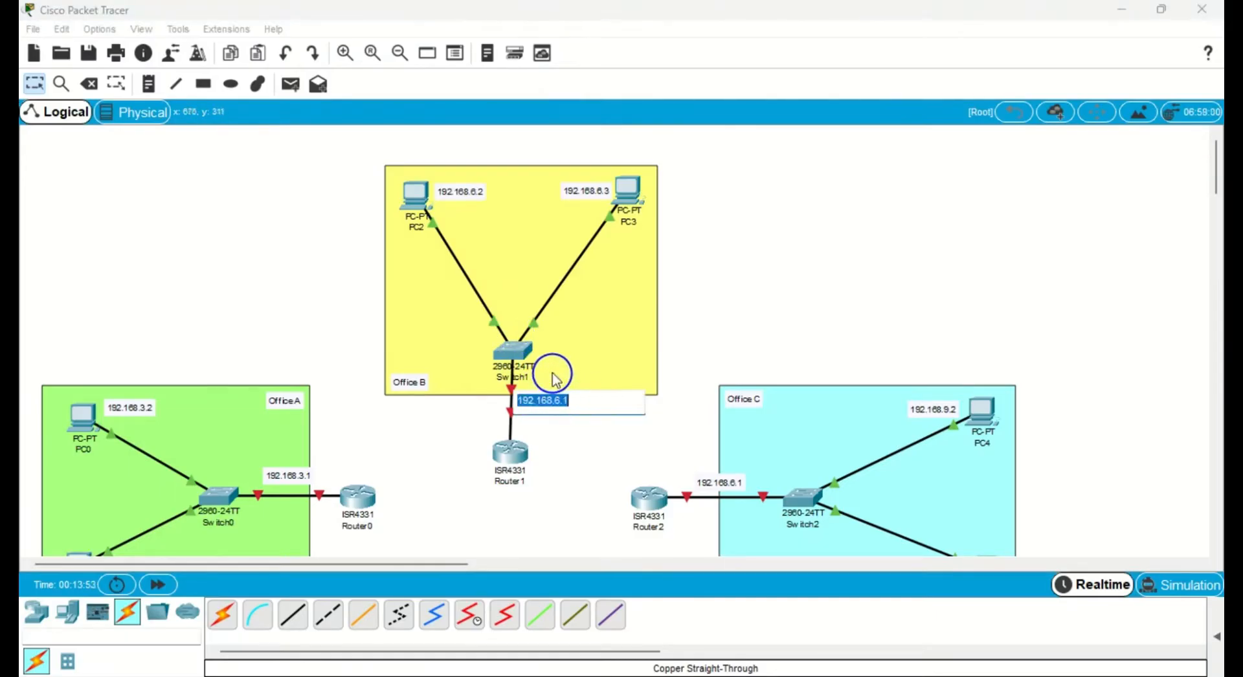
pyautogui.click(416, 194)
pyautogui.click(516, 134)
pyautogui.click(492, 191)
pyautogui.click(563, 256)
pyautogui.write('192.168.6.1')
pyautogui.press('BackSpace')
pyautogui.write('2')
pyautogui.click(650, 299)
pyautogui.hotkey('ctrl', 'a')
pyautogui.write('192.168.6.1')
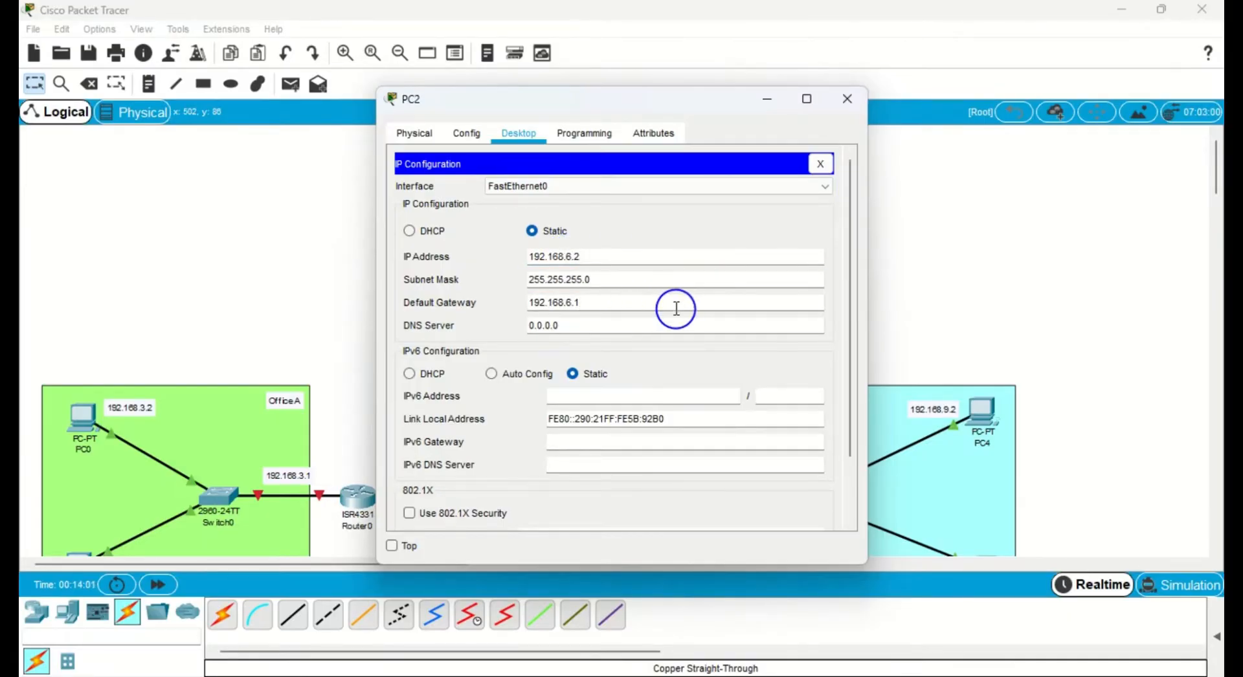
pyautogui.click(845, 99)
# Configure PC3 with static IP address 192.168.6.3, subnet mask 255.255.255.0 and default gateway 192.168.6.1.
pyautogui.click(626, 191)
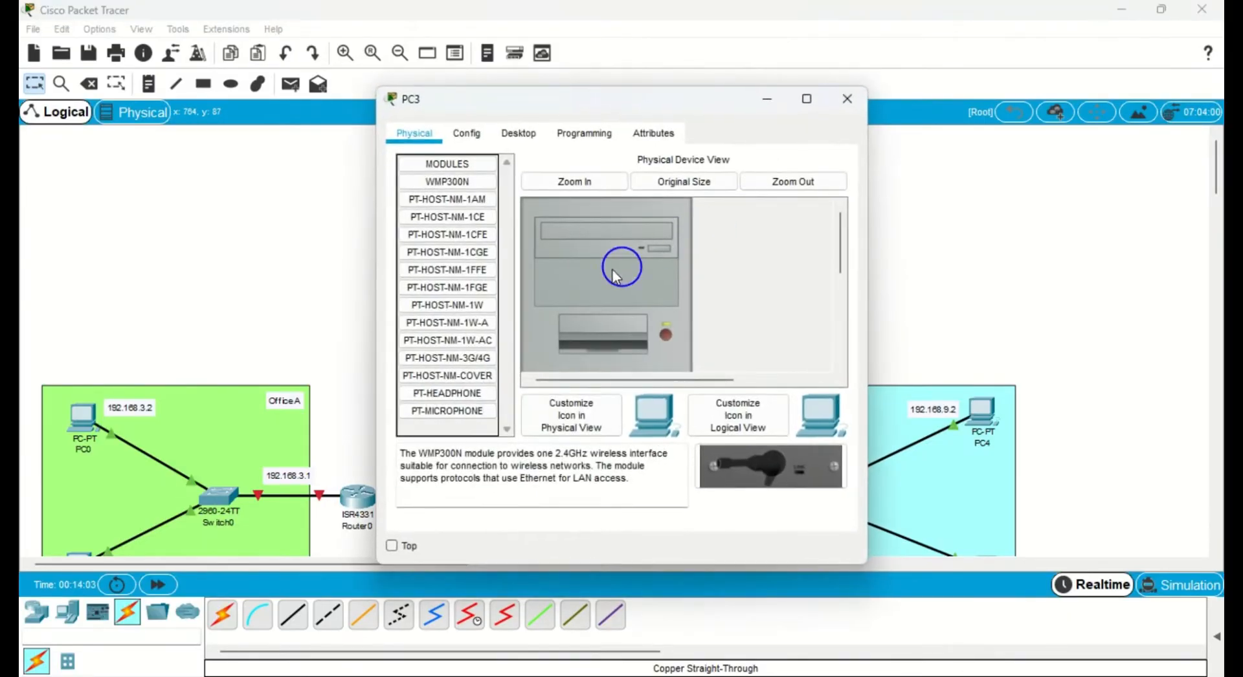
pyautogui.click(519, 132)
pyautogui.click(463, 212)
pyautogui.click(555, 256)
pyautogui.write('192.168.6.1')
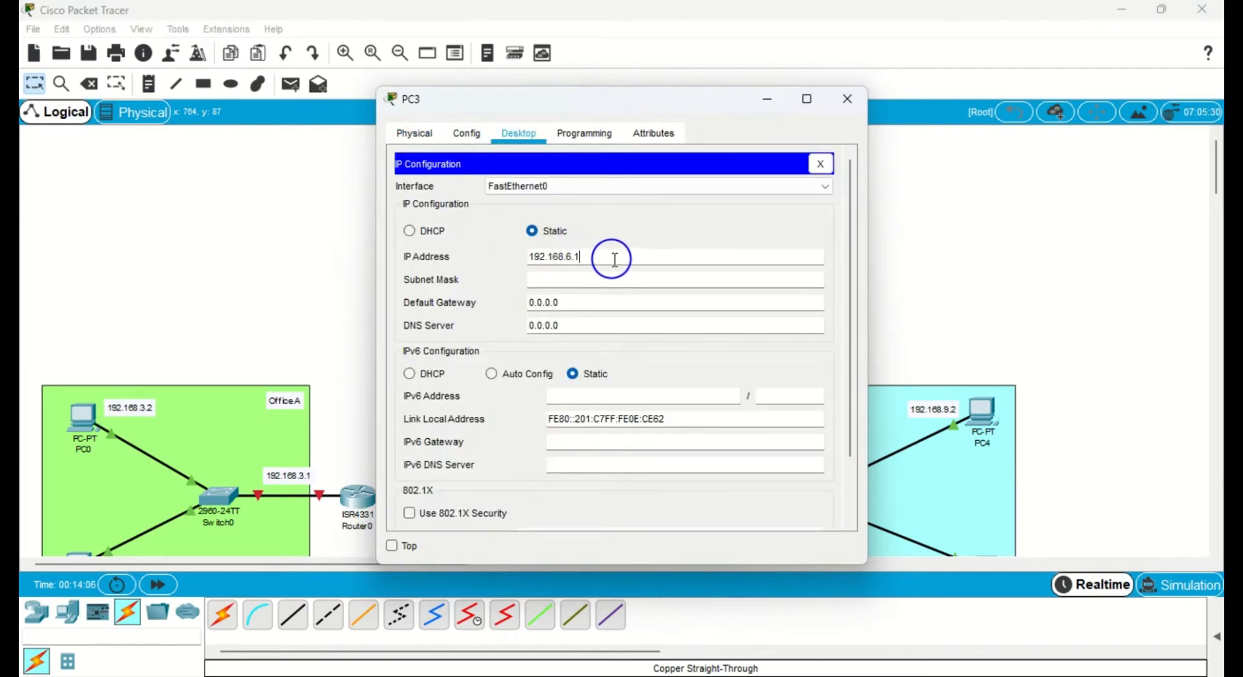
pyautogui.click(603, 282)
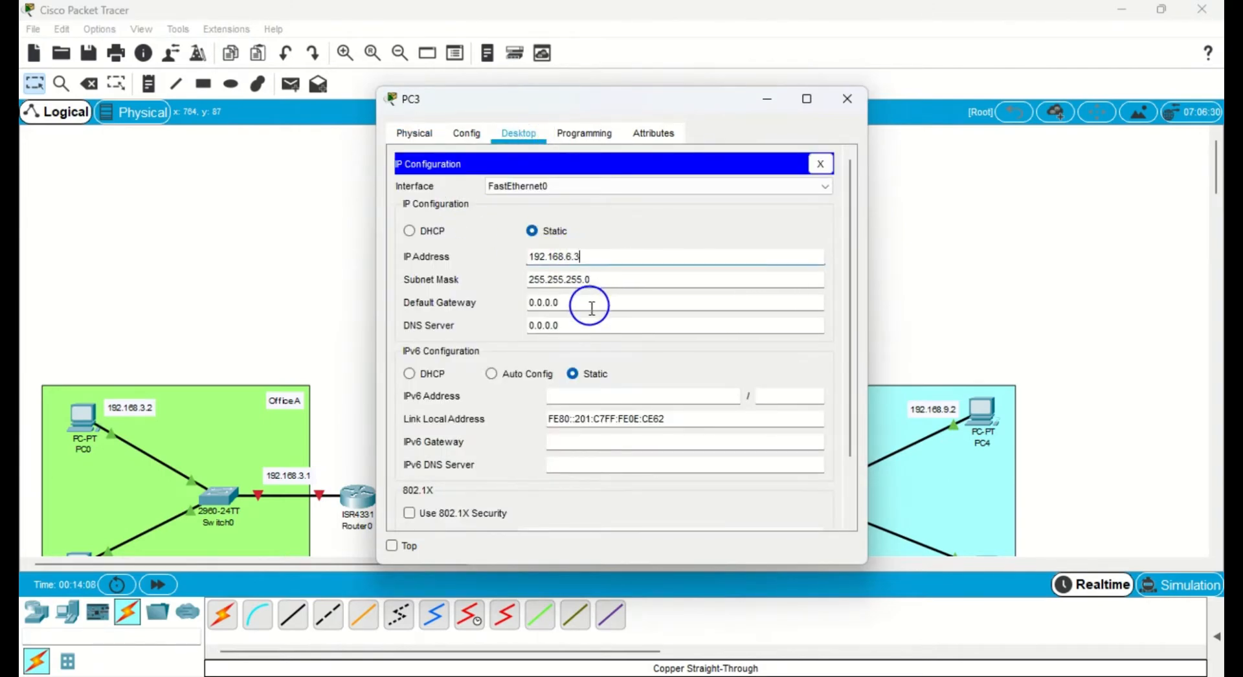
pyautogui.write('192.168.6.1')
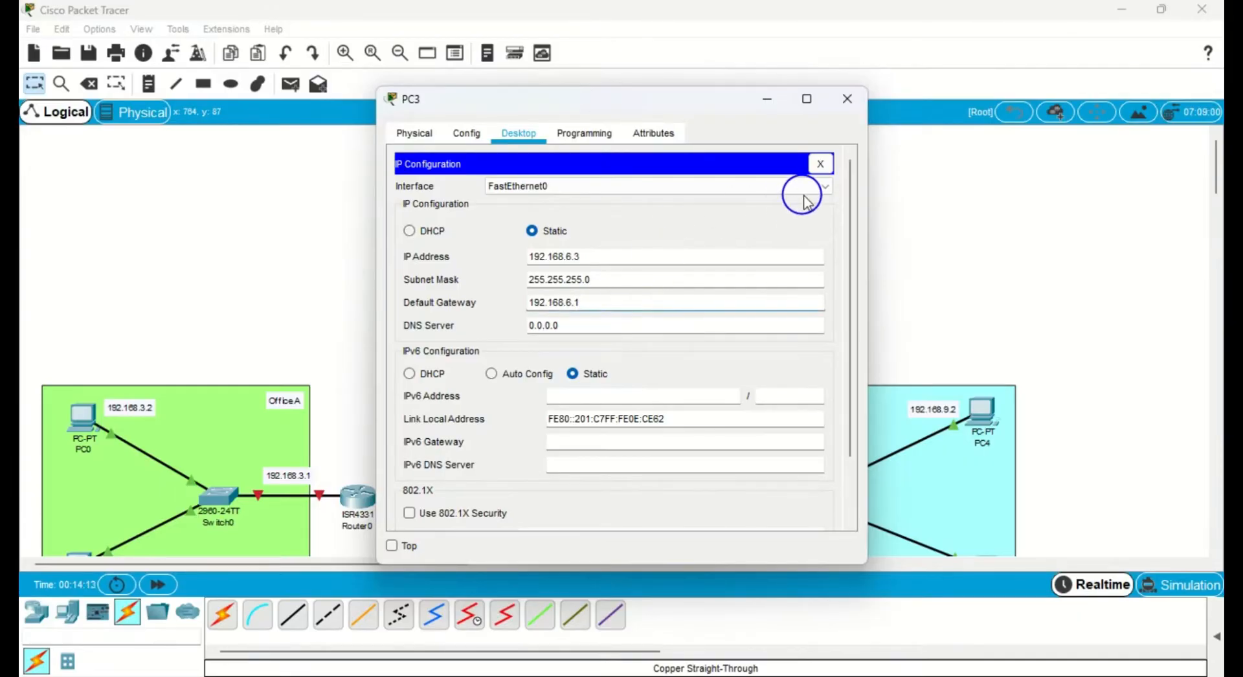
pyautogui.click(848, 100)
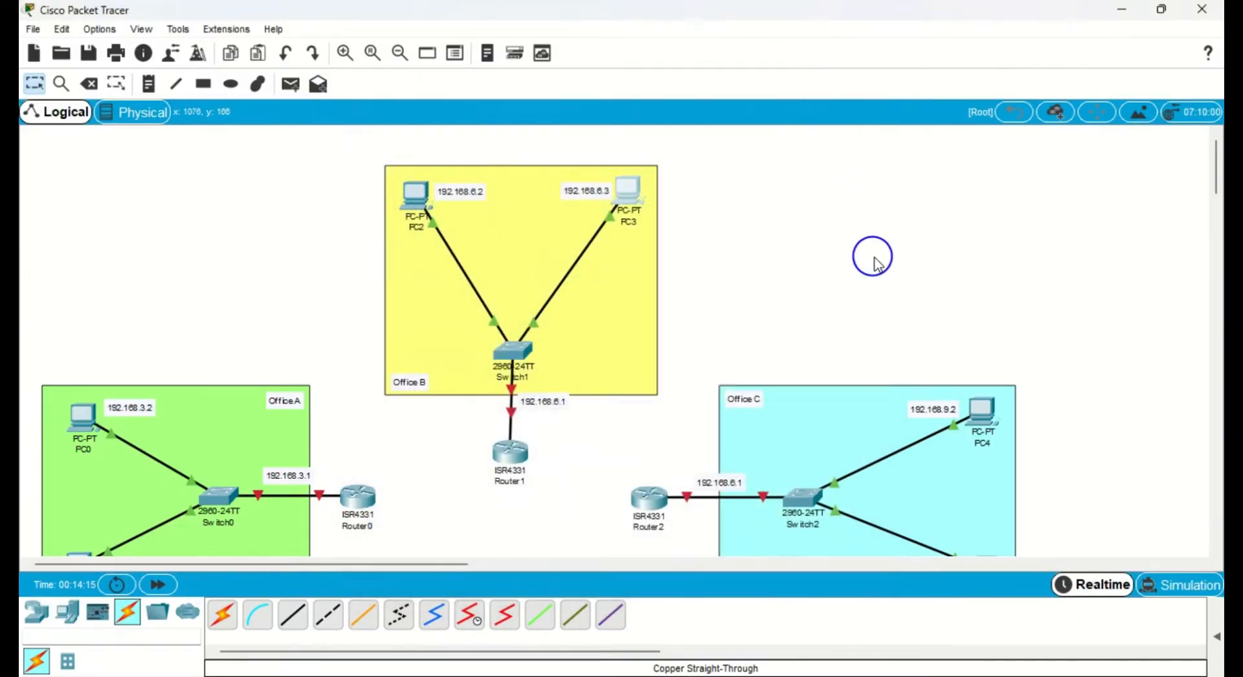
# Configure PC4 with static IP address 192.168.9.2, subnet mask 255.255.255.0 and default gateway 192.168.9.1.
pyautogui.scroll(-2, 878, 264)
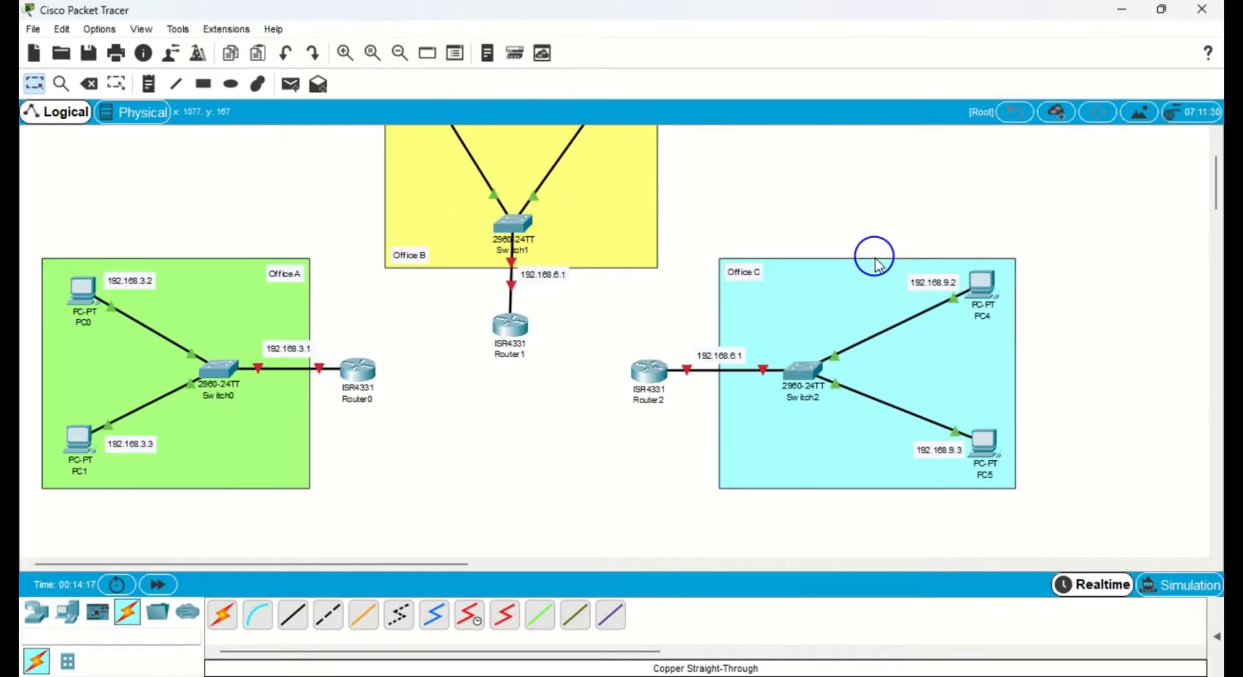
pyautogui.scroll(2, 875, 263)
pyautogui.scroll(-2, 875, 264)
pyautogui.click(978, 284)
pyautogui.click(878, 304)
pyautogui.doubleClick(934, 283)
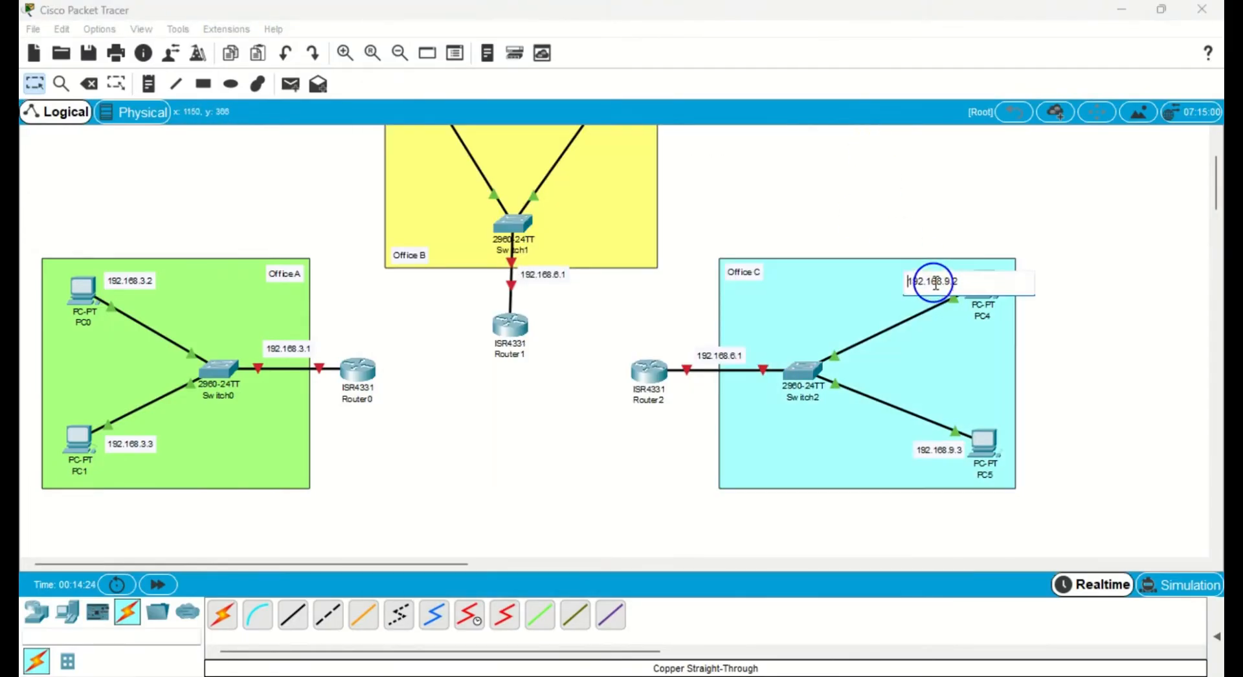
pyautogui.click(985, 312)
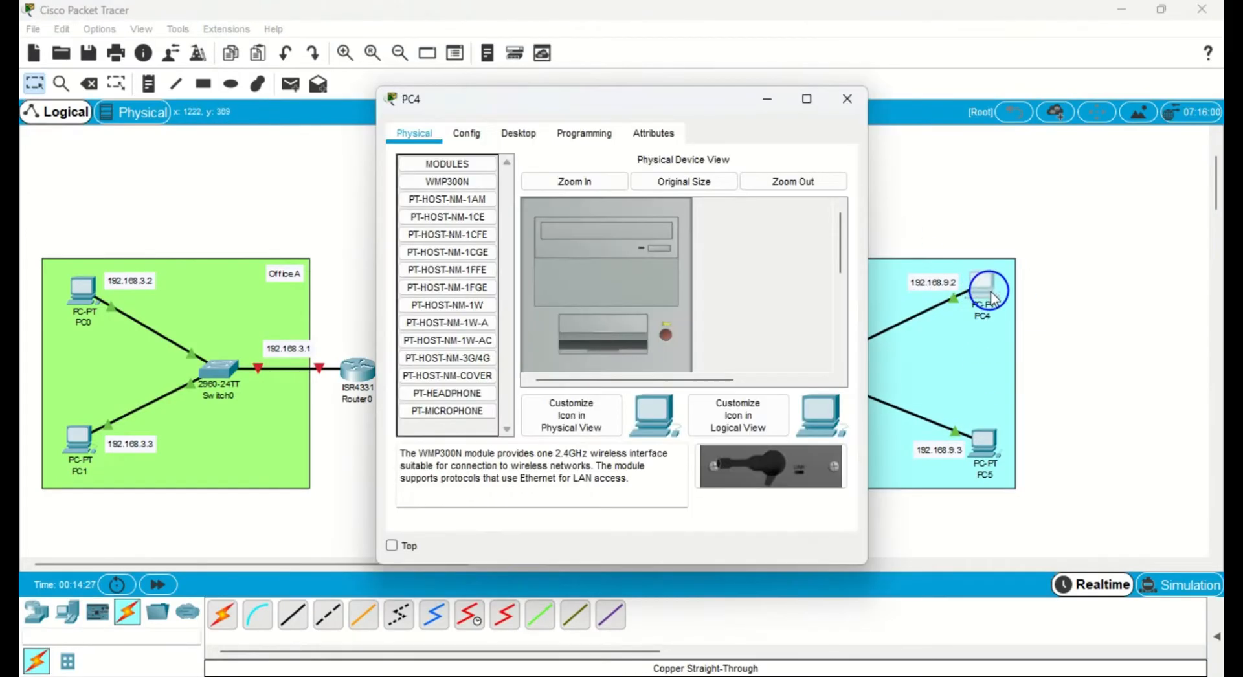
pyautogui.click(518, 132)
pyautogui.click(440, 193)
pyautogui.write('192.168.9.2')
pyautogui.click(612, 302)
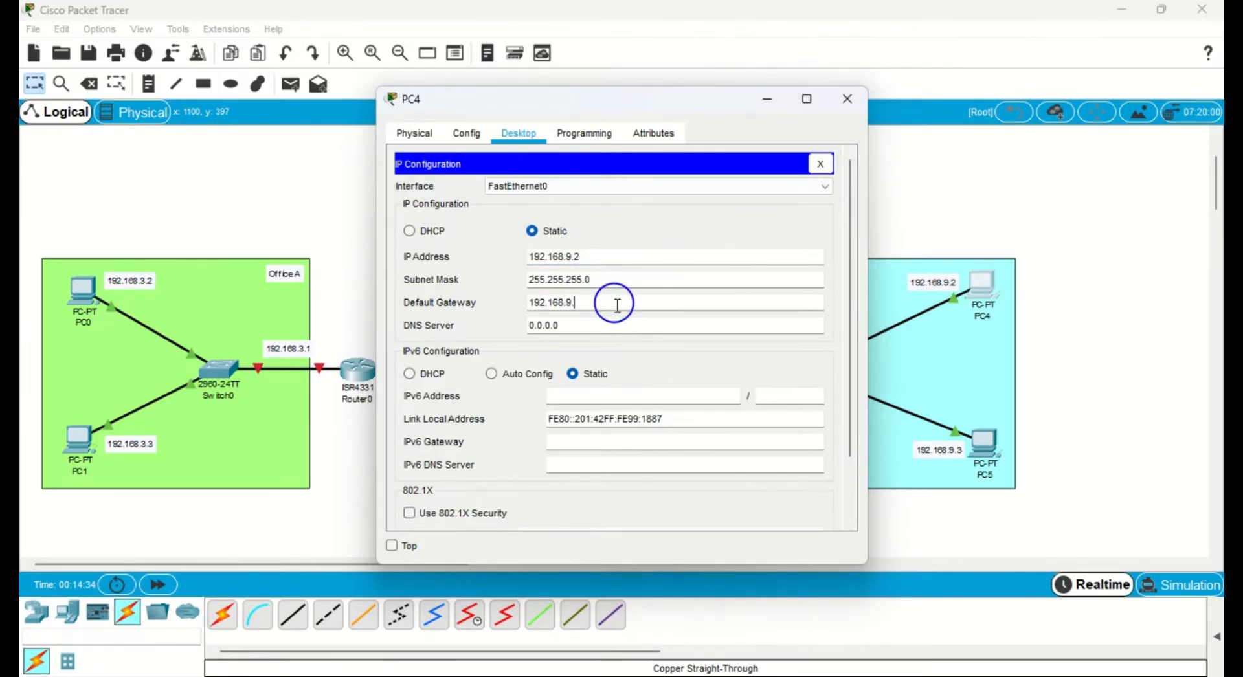
# Configure PC5 with static IP address 192.168.9.3, subnet mask 255.255.255.0 and default gateway 192.168.9.1.
pyautogui.click(985, 439)
pyautogui.click(515, 132)
pyautogui.click(466, 239)
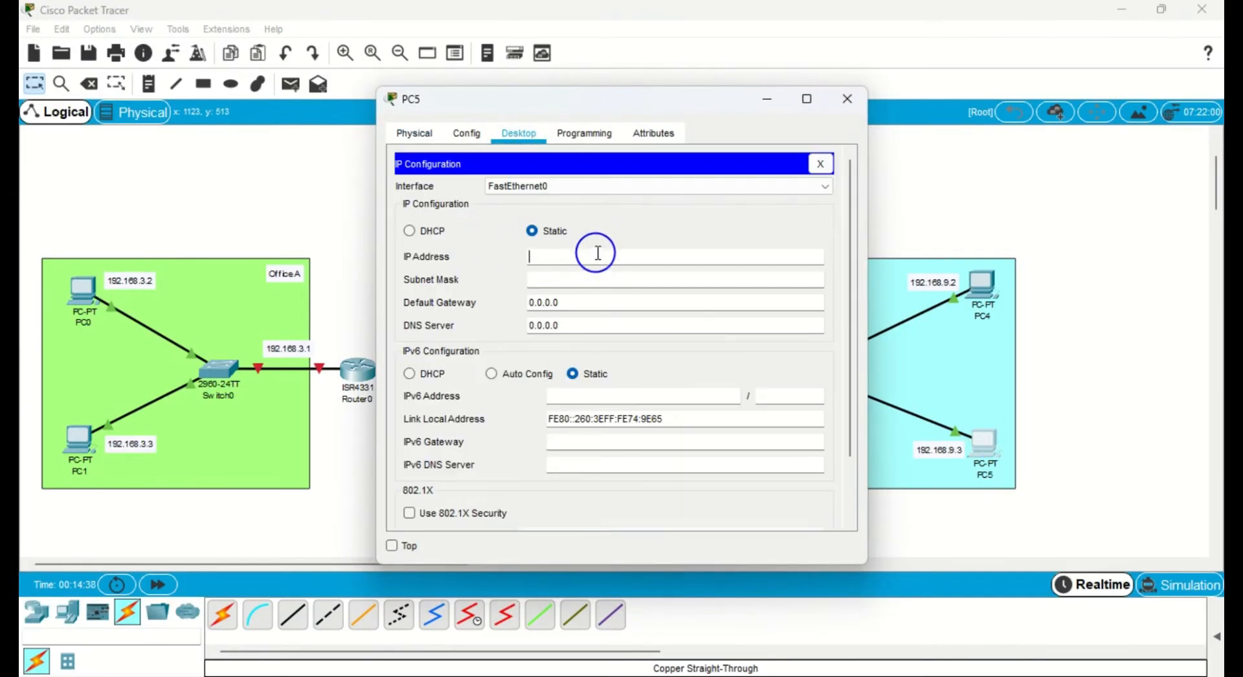
pyautogui.click(599, 303)
pyautogui.press('BackSpace')
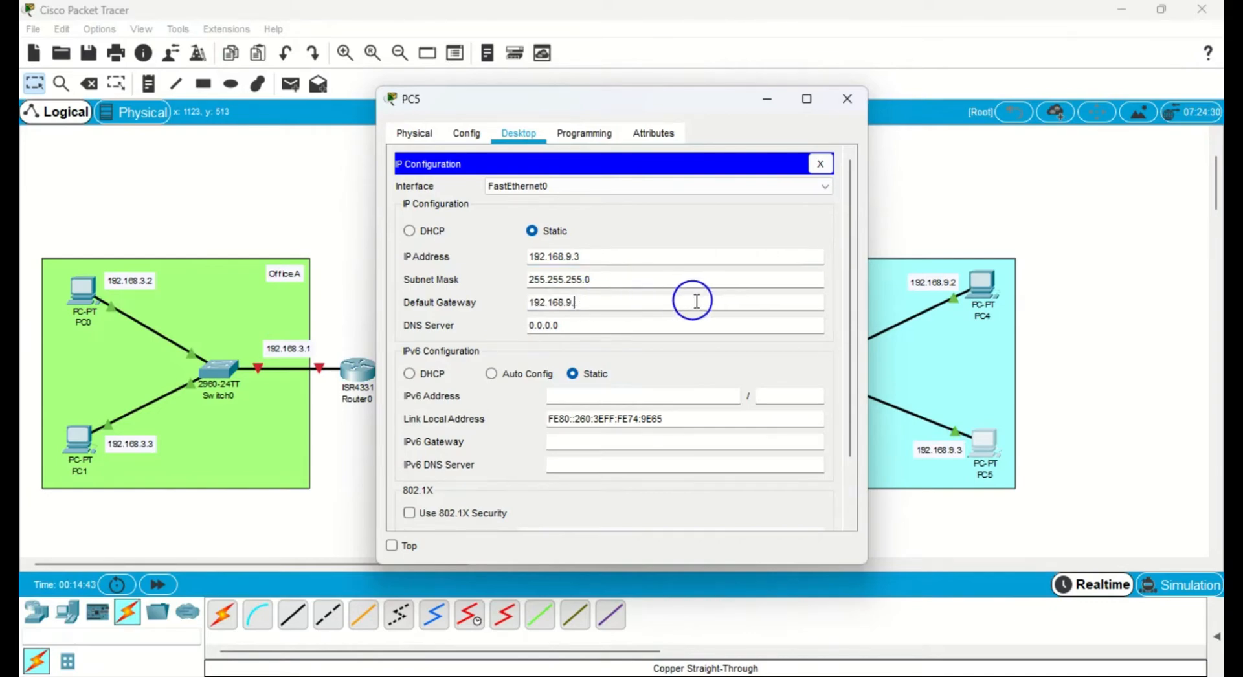
pyautogui.click(845, 102)
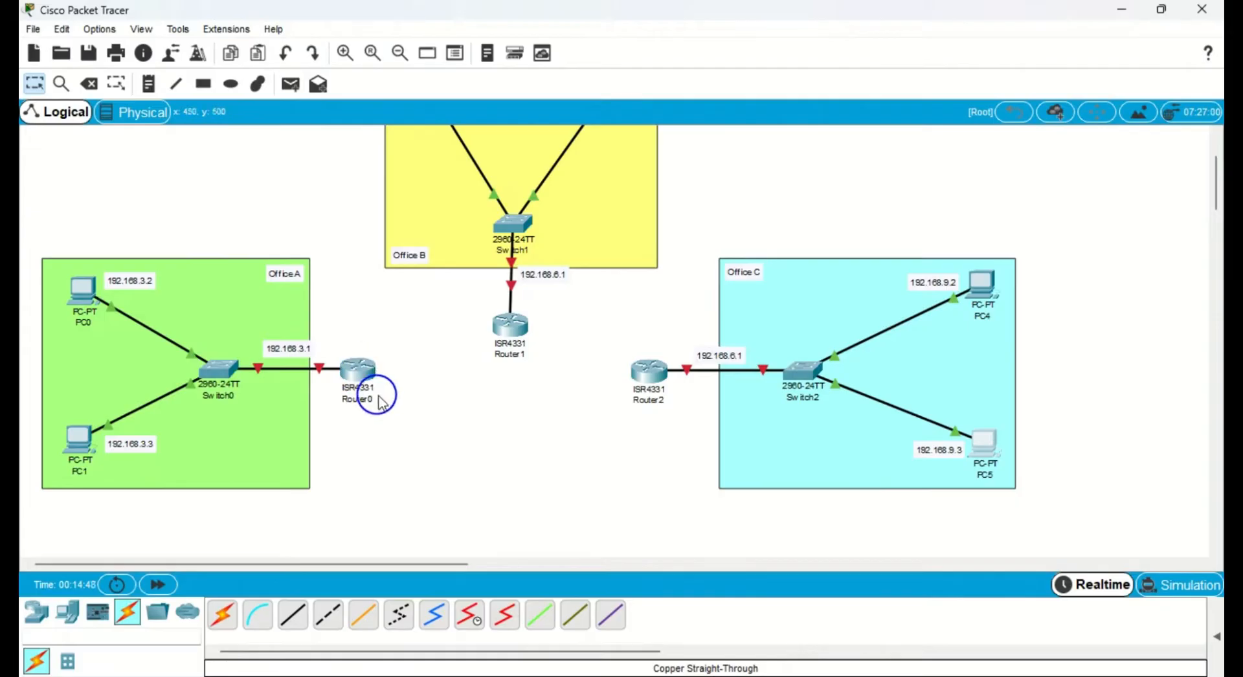
pyautogui.moveTo(663, 390)
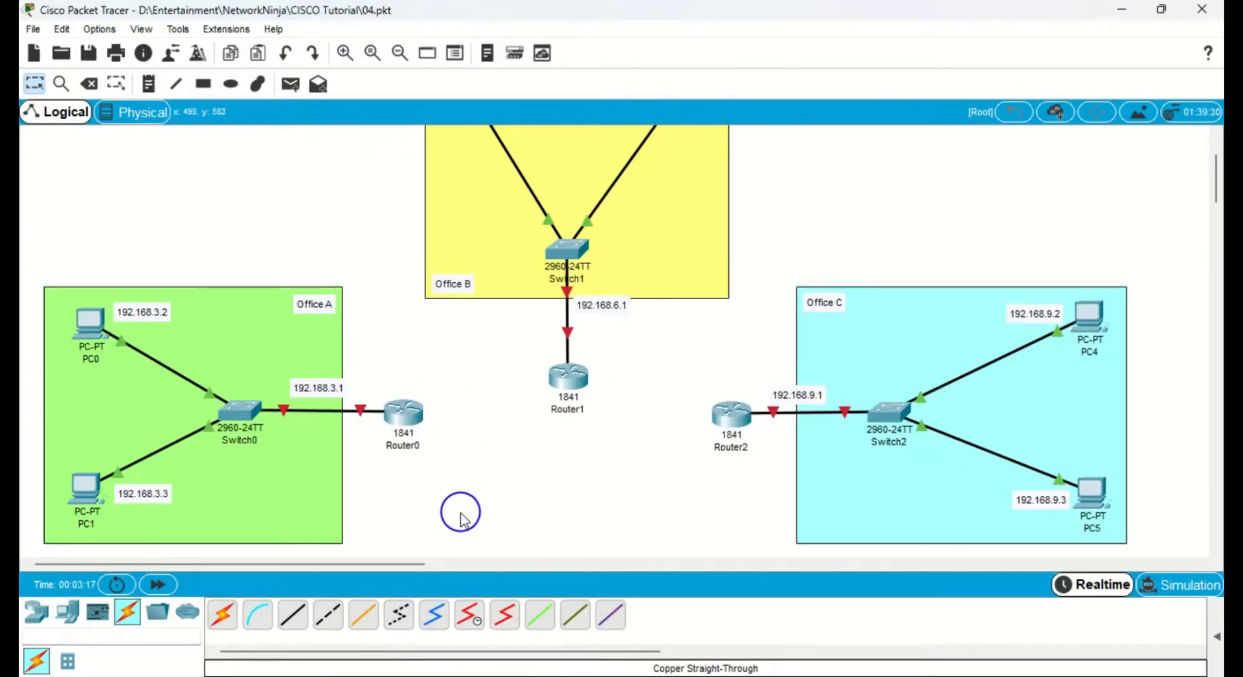
pyautogui.click(406, 412)
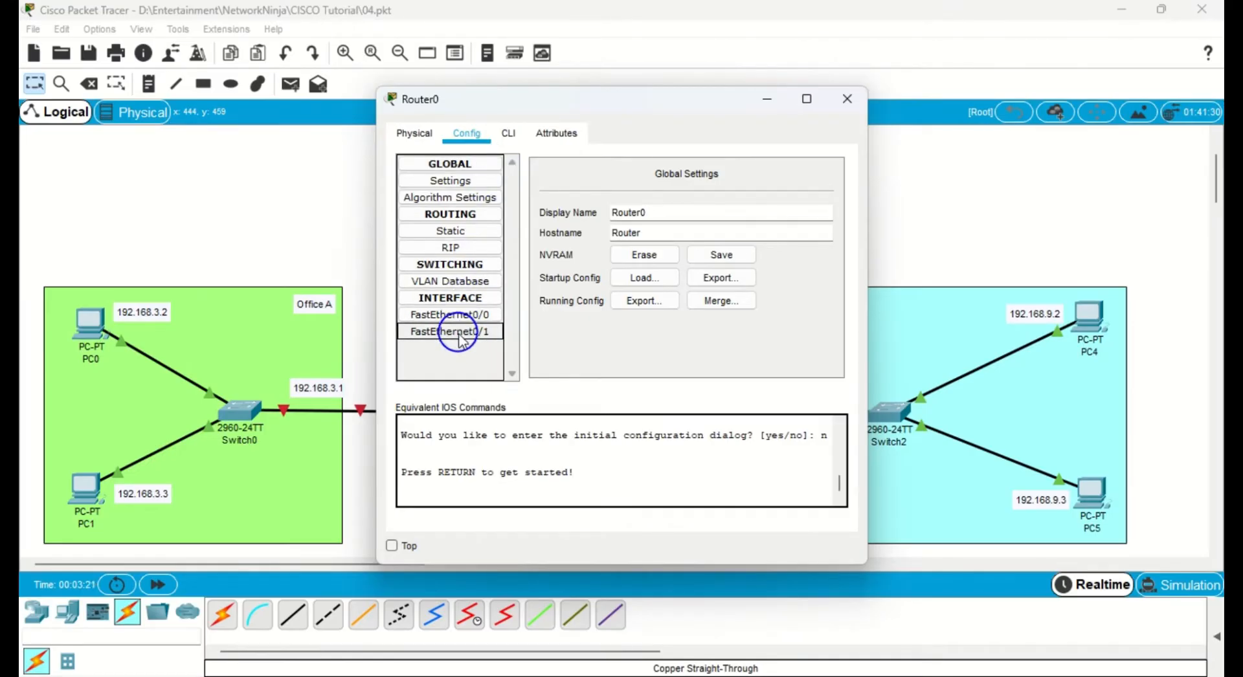
pyautogui.click(848, 100)
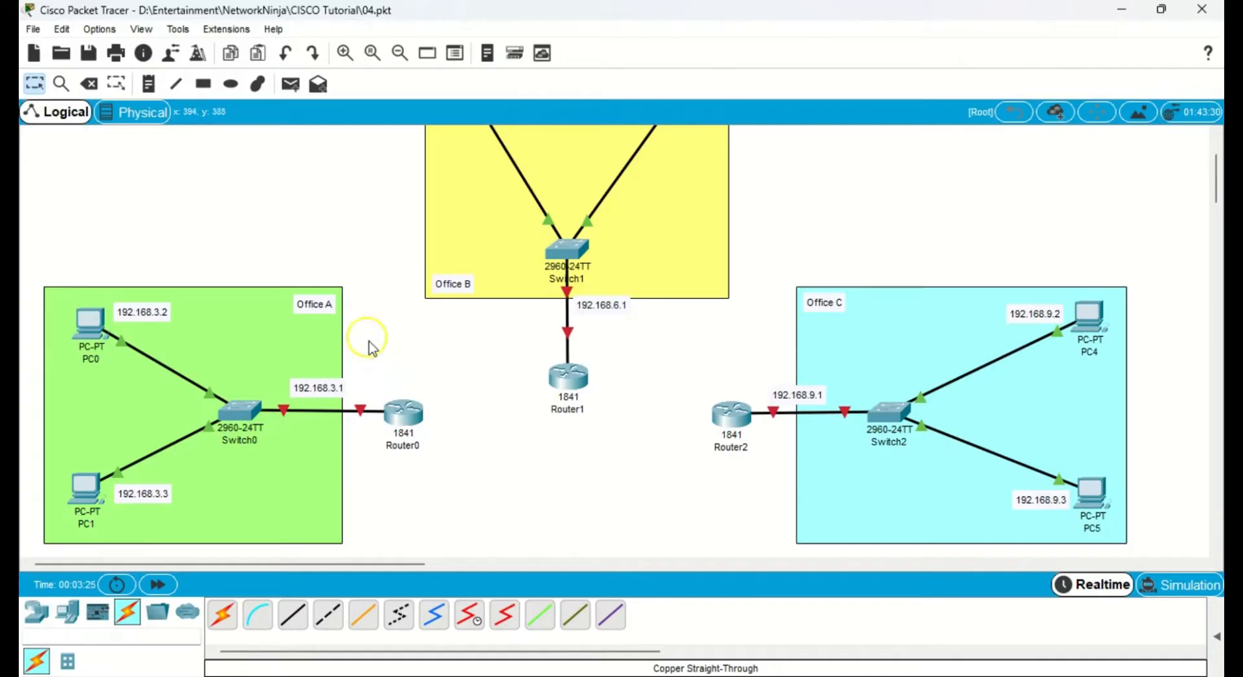
pyautogui.moveTo(367, 336); pyautogui.dragTo(471, 502)
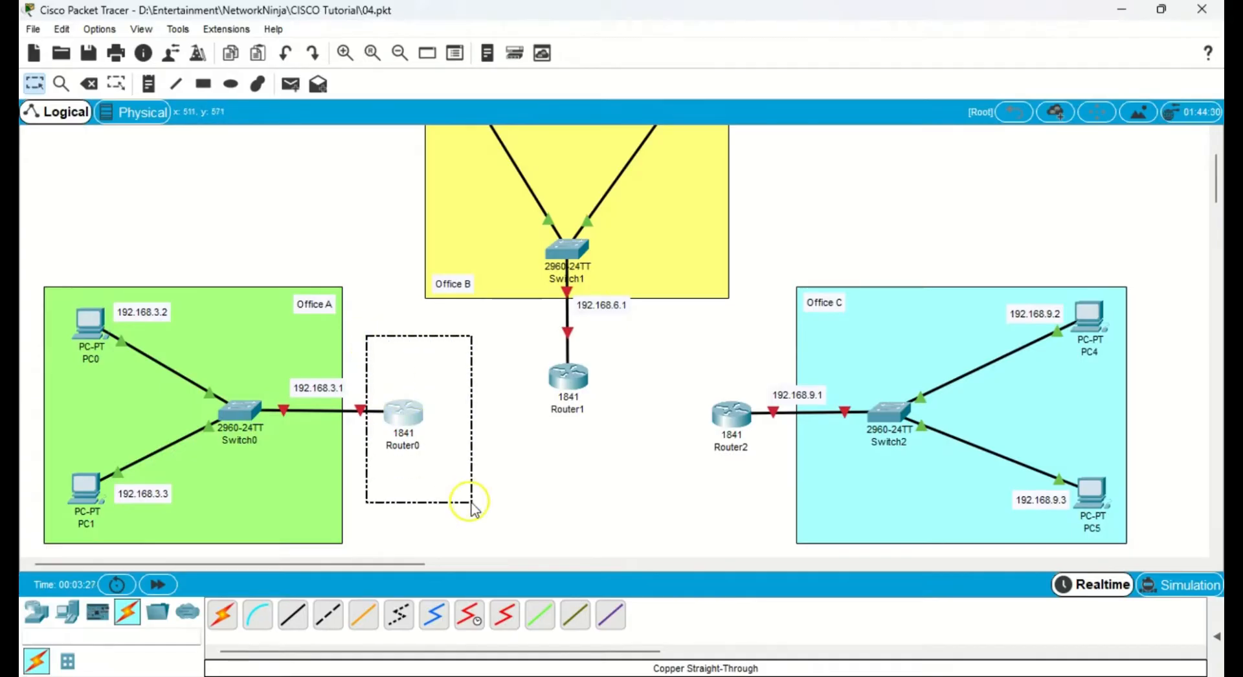
pyautogui.moveTo(471, 503); pyautogui.dragTo(489, 503)
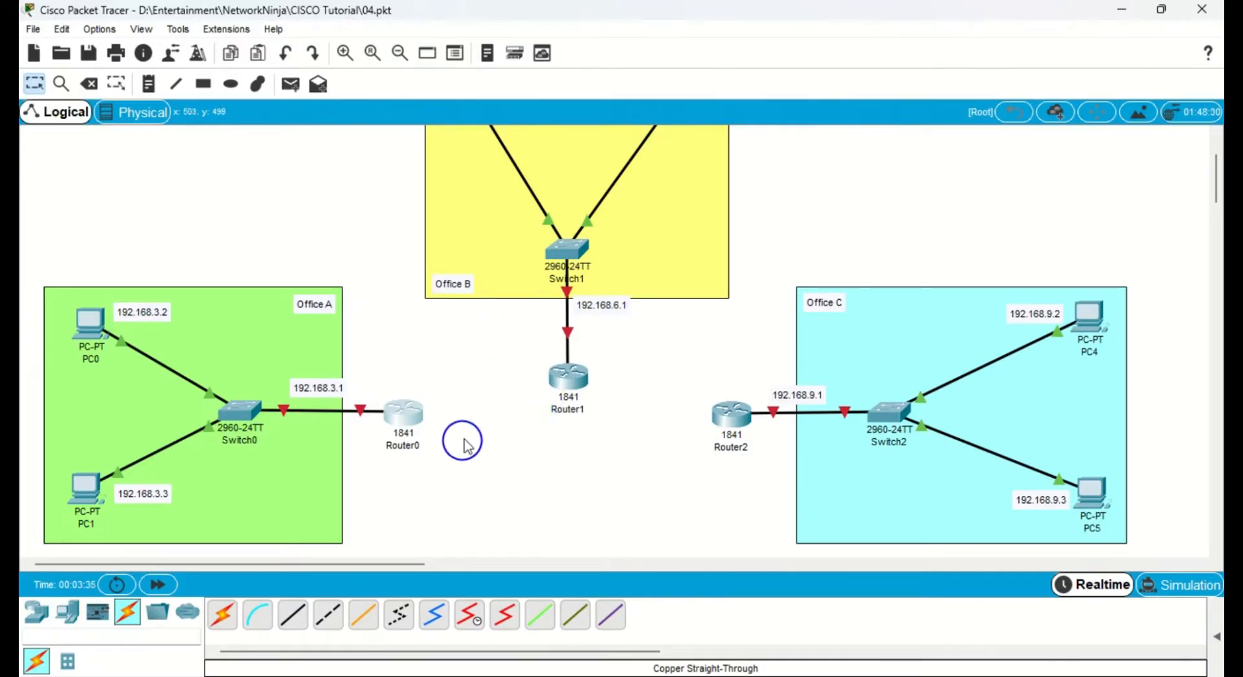
pyautogui.moveTo(392, 492); pyautogui.dragTo(715, 343)
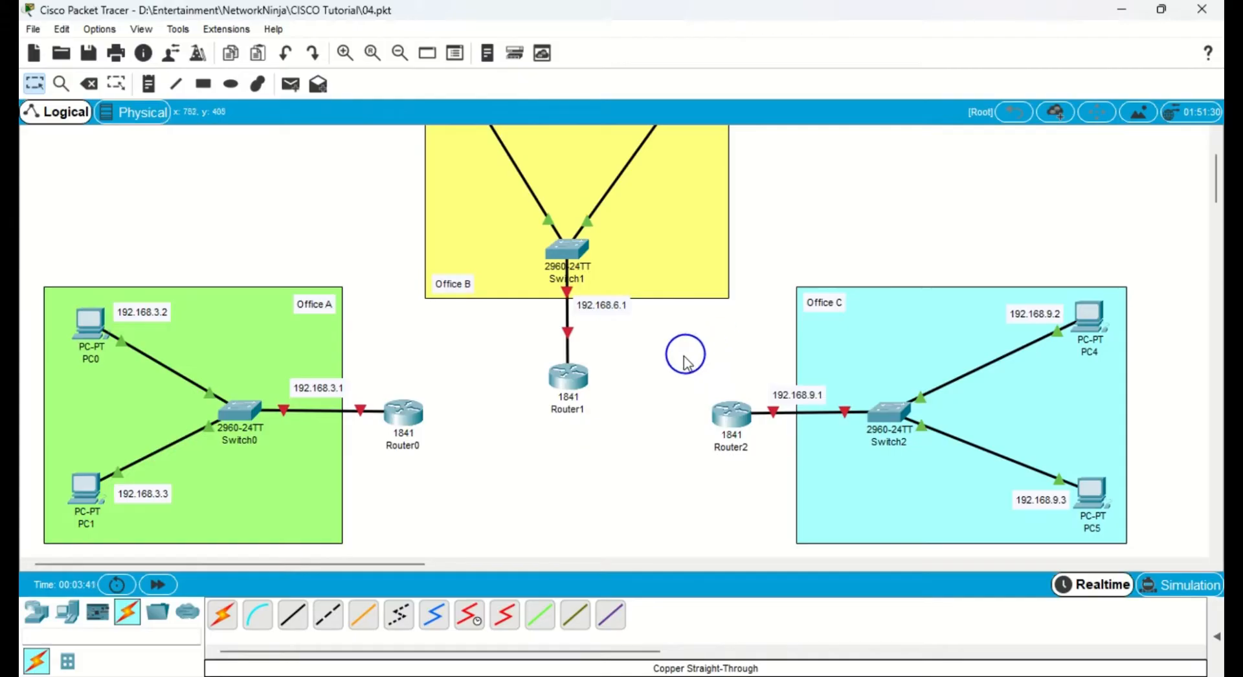
# Install a WIC-2T serial module in Router0's slot 0 while it is powered off, and power the router back on.
pyautogui.click(412, 415)
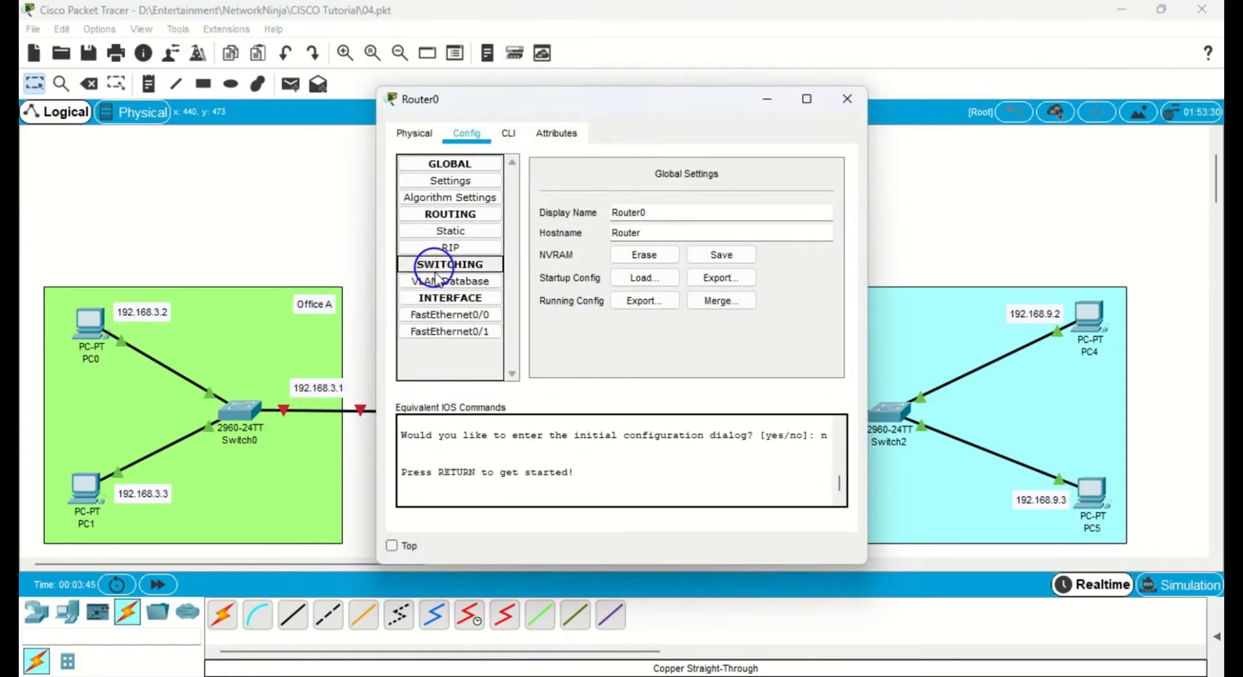
pyautogui.click(414, 133)
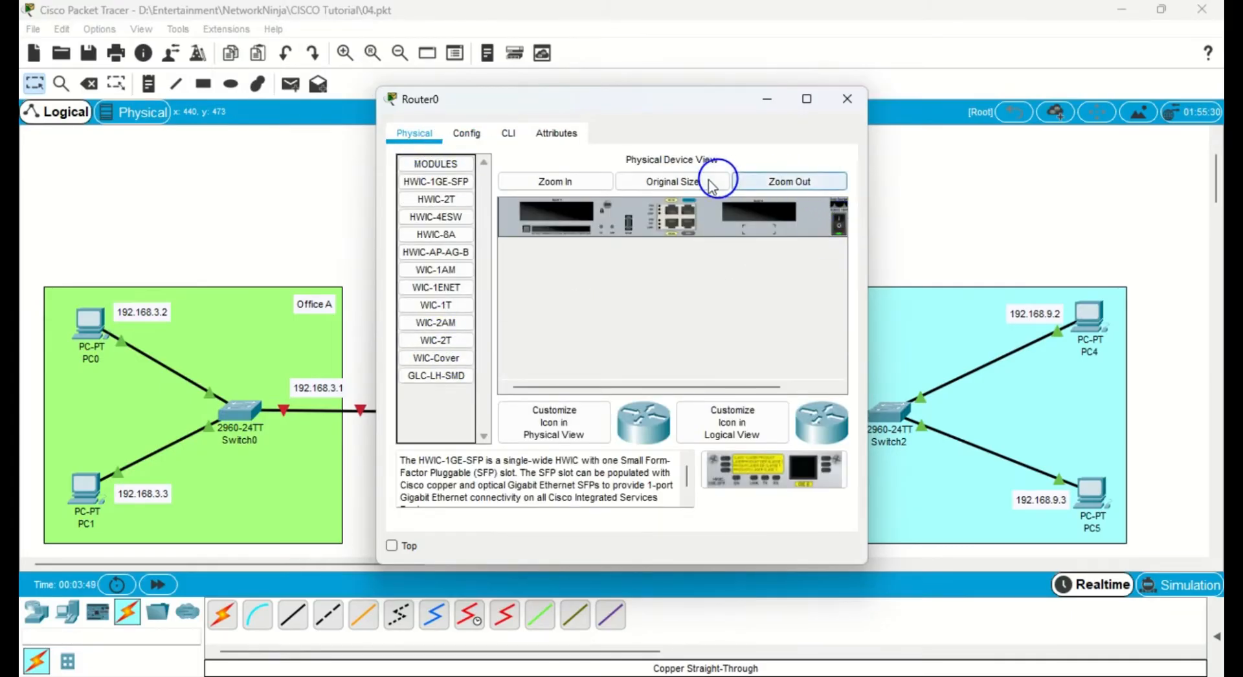
pyautogui.click(599, 183)
pyautogui.moveTo(556, 387); pyautogui.dragTo(767, 386)
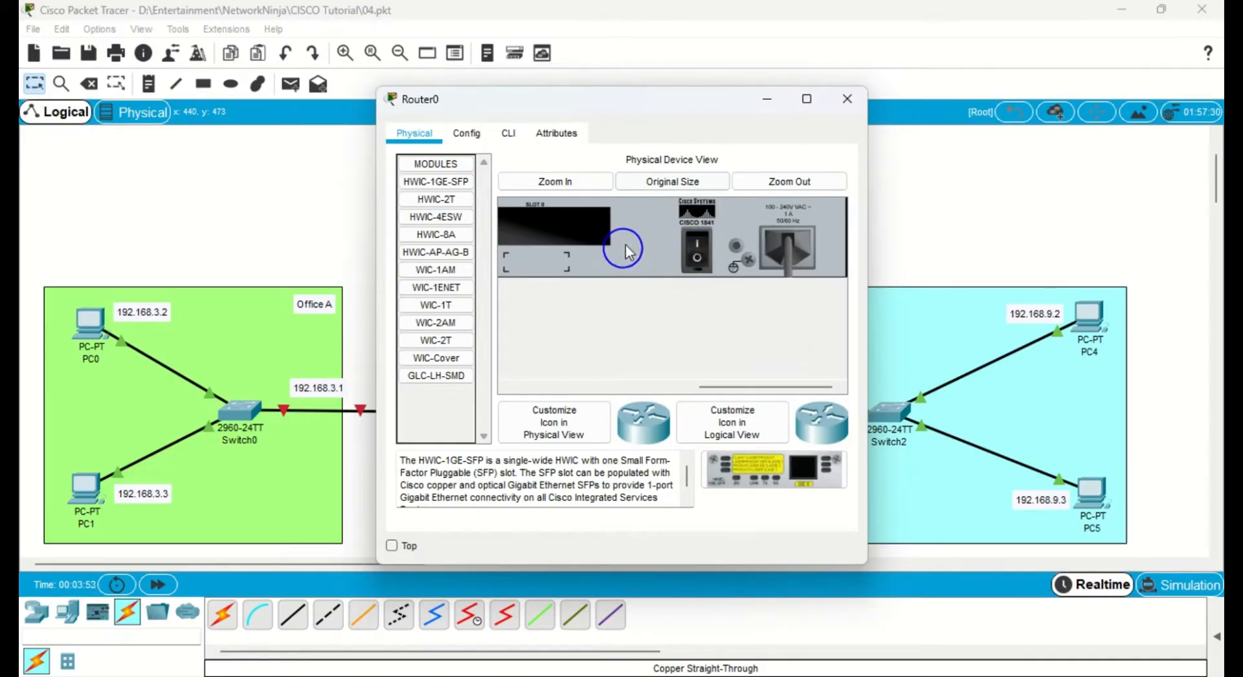
pyautogui.click(699, 181)
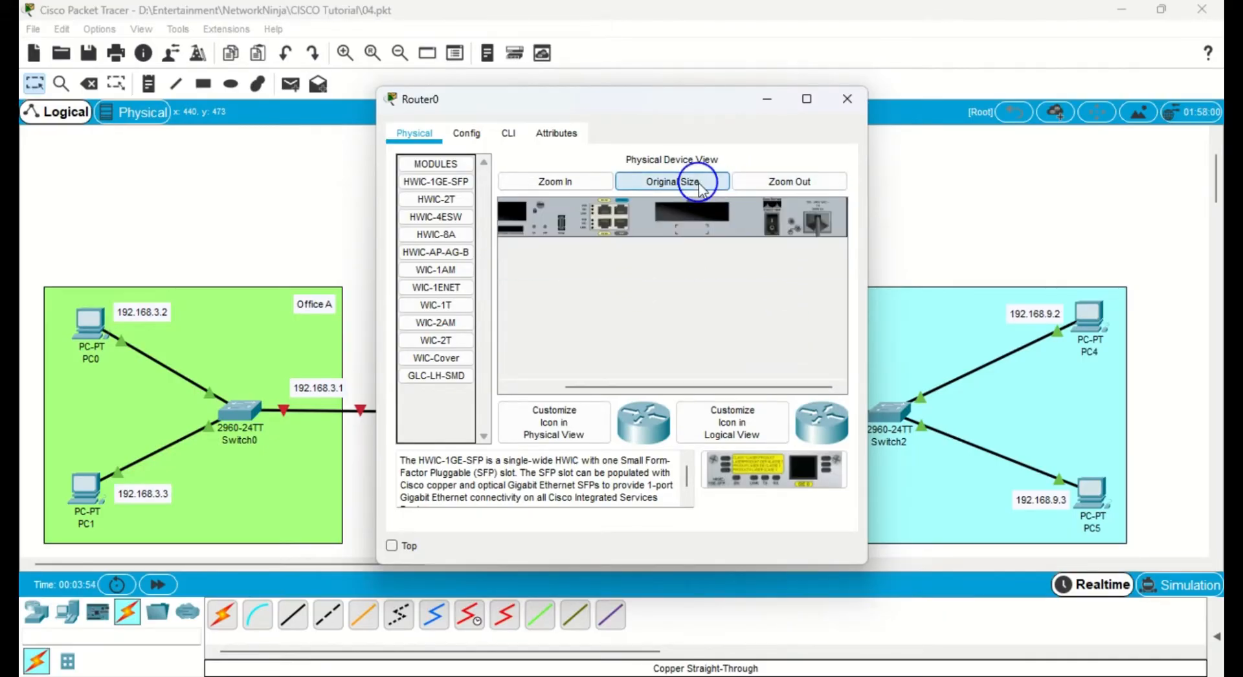
pyautogui.click(449, 341)
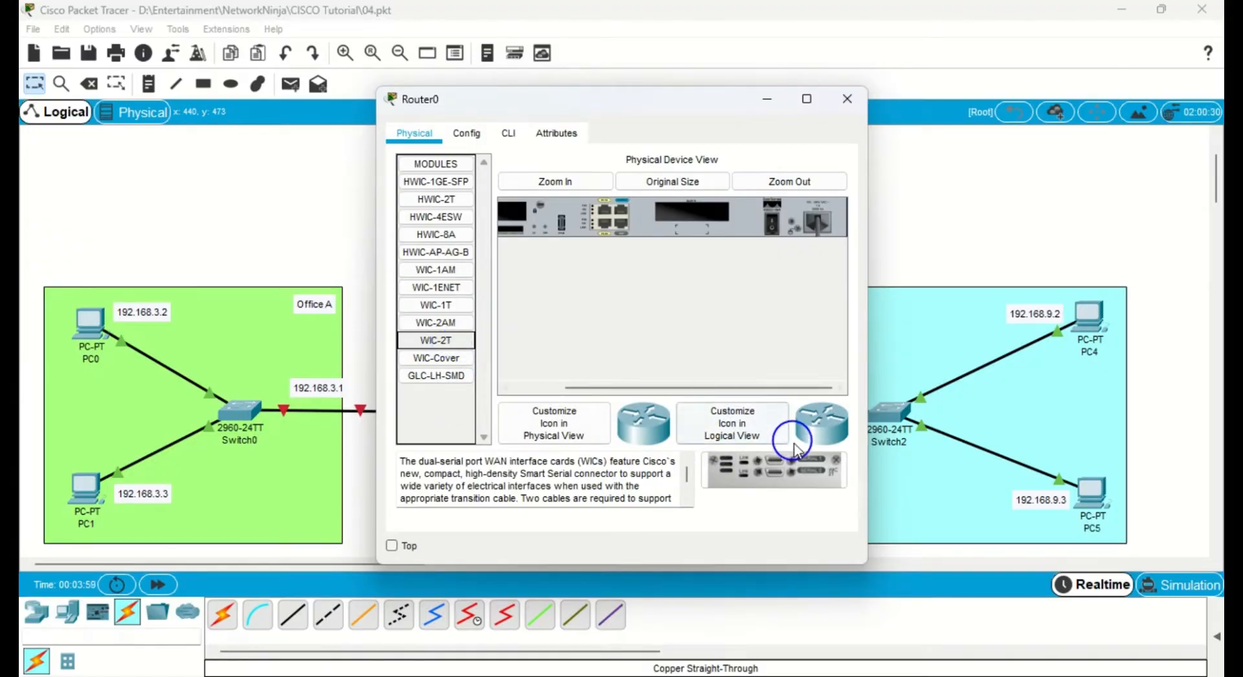
pyautogui.moveTo(788, 470); pyautogui.dragTo(691, 214)
pyautogui.click(774, 224)
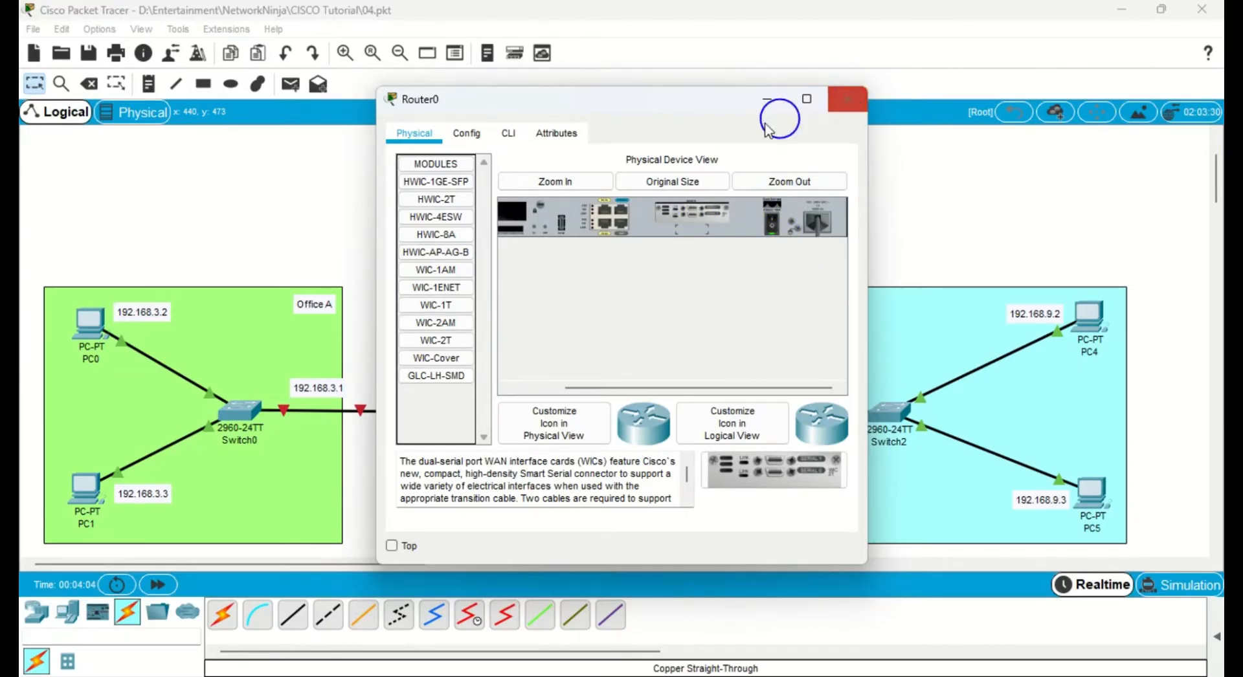
pyautogui.click(508, 133)
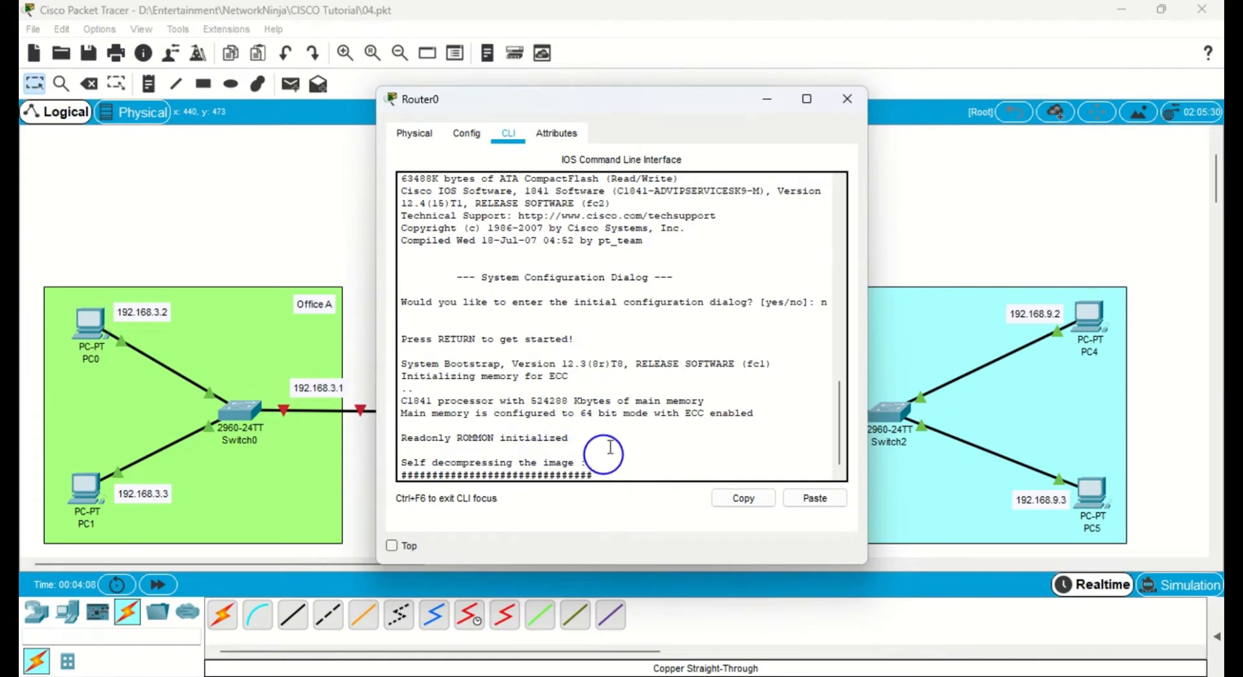
pyautogui.click(846, 100)
# Install a WIC-2T serial module in Router1's slot 0 while the router is powered off.
pyautogui.click(561, 378)
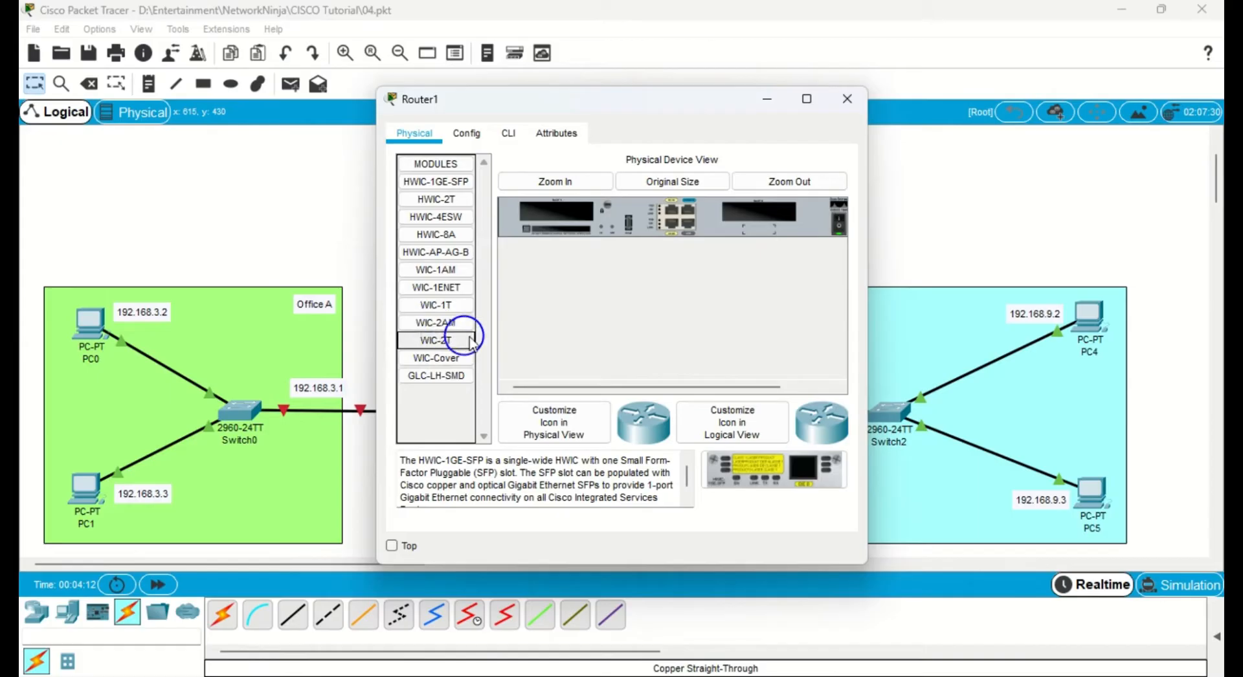
pyautogui.moveTo(435, 339); pyautogui.dragTo(767, 213)
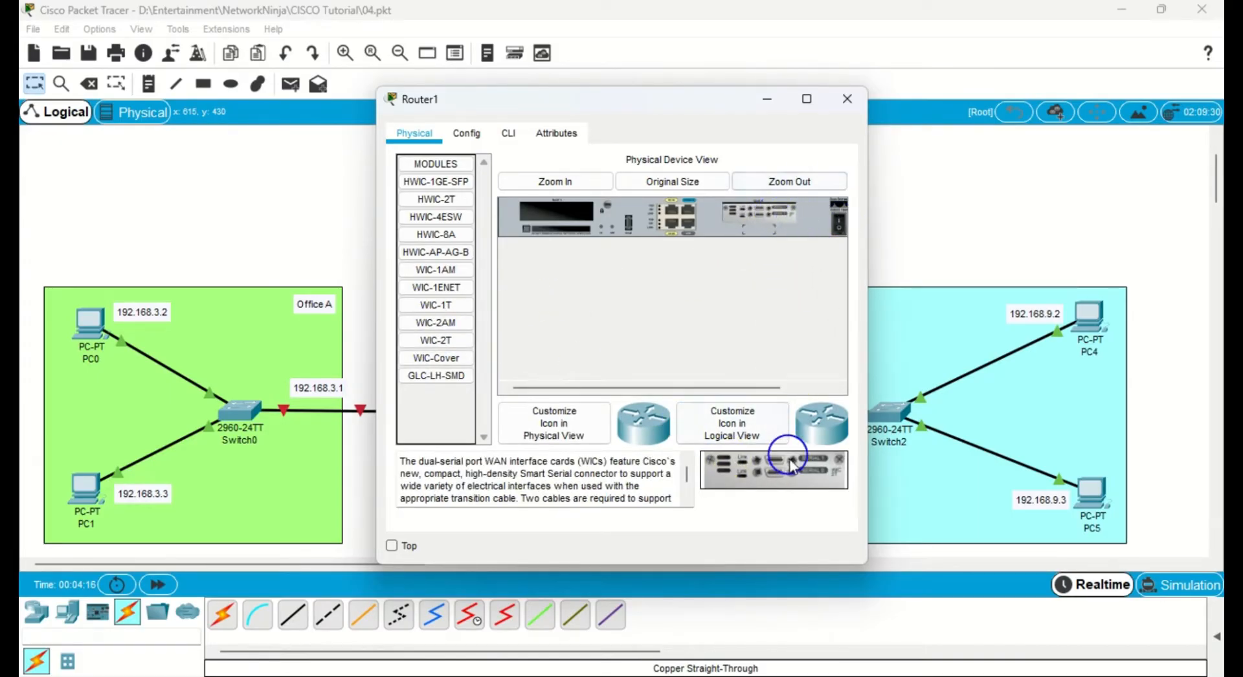
pyautogui.click(847, 100)
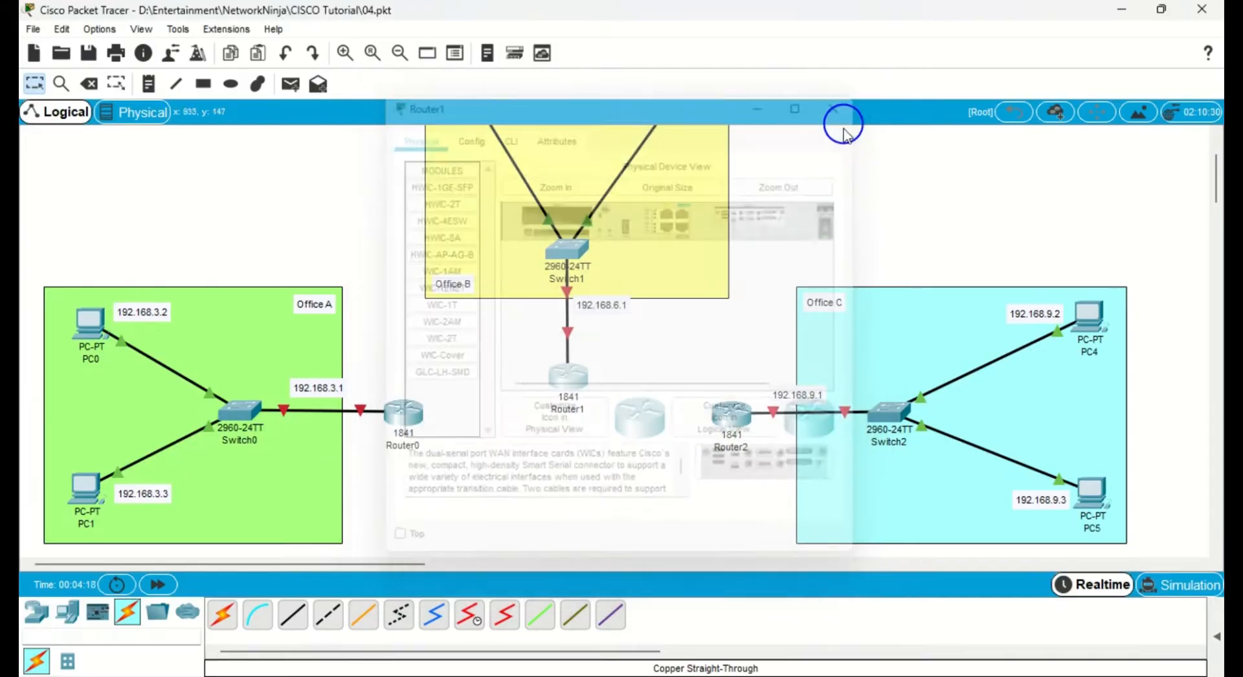
# Power off Router2, install a WIC-2T serial module in its slot 0 and power it back on.
pyautogui.click(726, 422)
pyautogui.click(840, 220)
pyautogui.moveTo(441, 341); pyautogui.dragTo(752, 216)
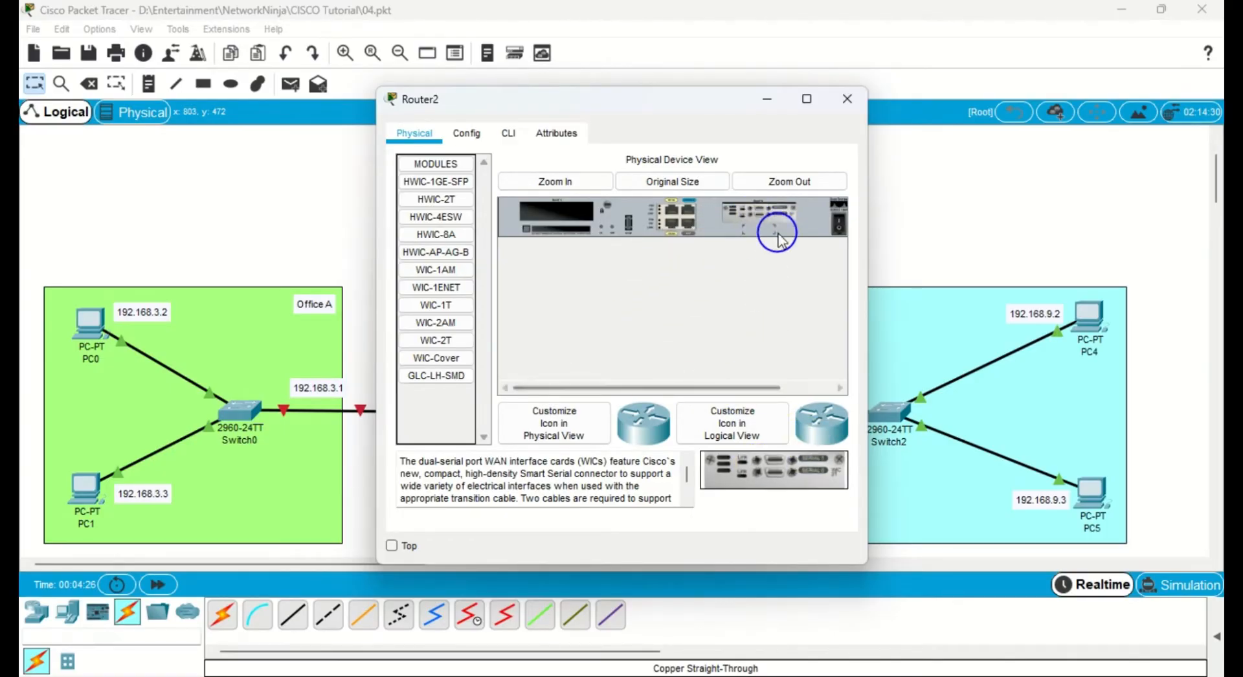
pyautogui.click(839, 227)
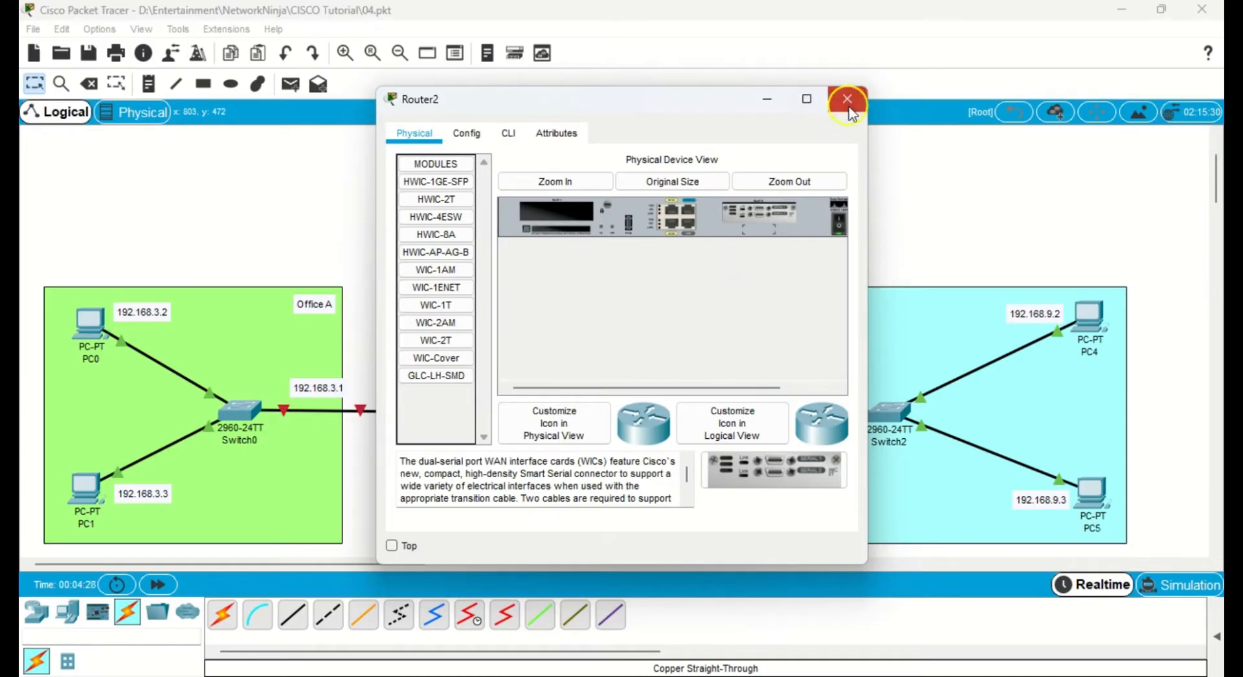
pyautogui.click(846, 98)
# Try to add an HWIC-1GE-SFP module to Router0's empty module bay while the router is powered on.
pyautogui.click(407, 417)
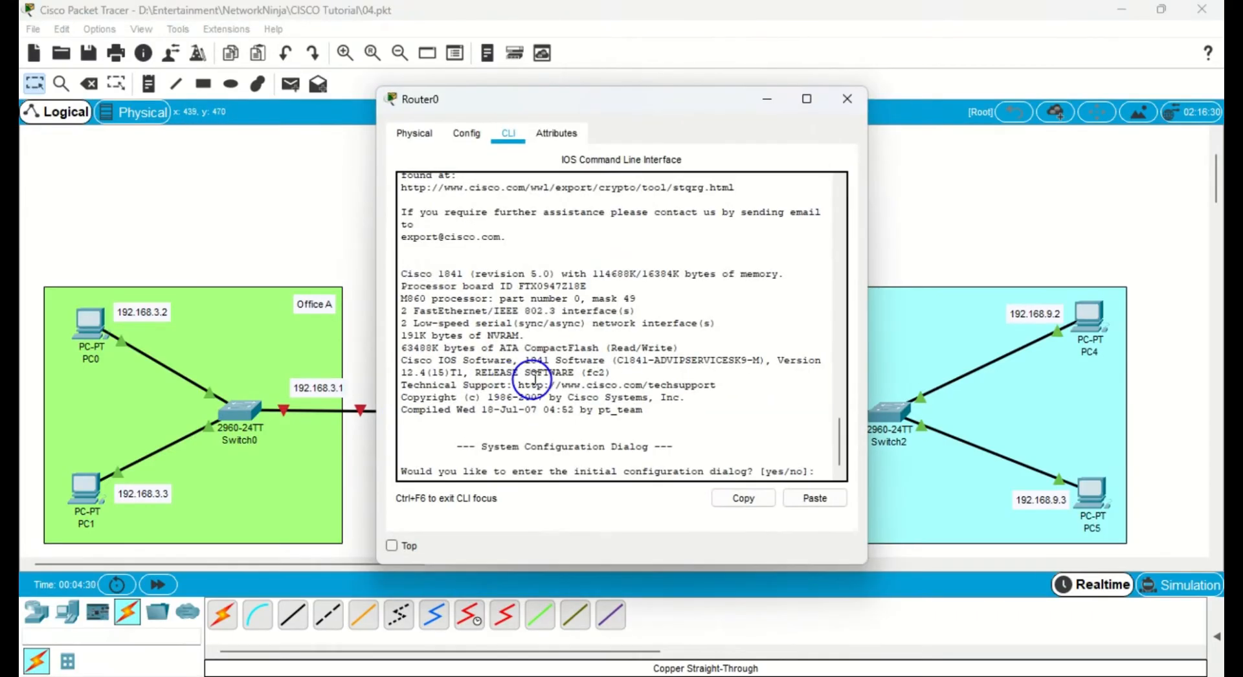
pyautogui.click(414, 134)
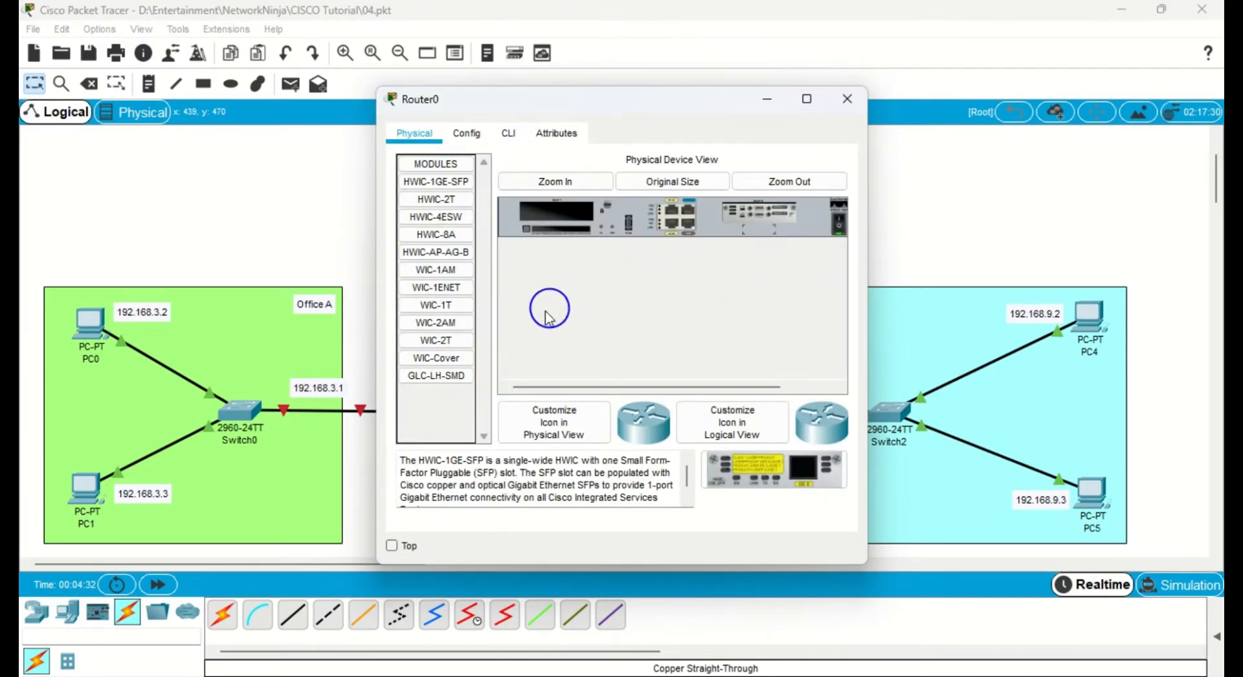
pyautogui.moveTo(735, 464); pyautogui.dragTo(570, 209)
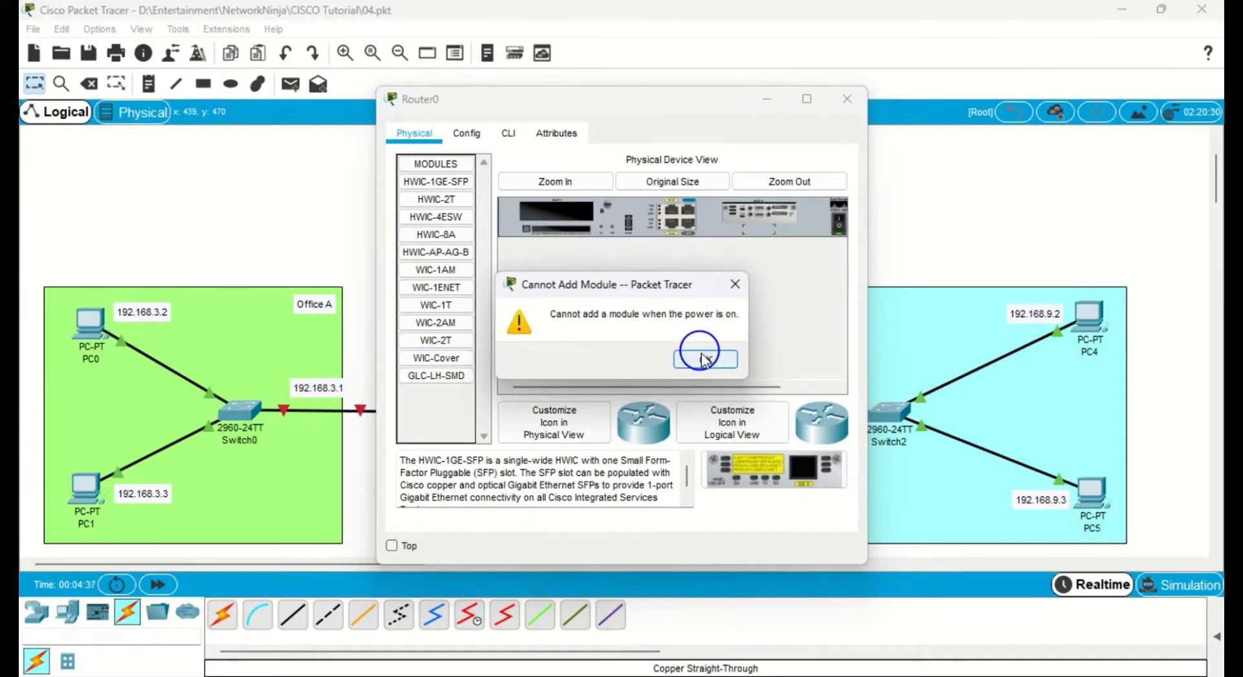
pyautogui.click(702, 358)
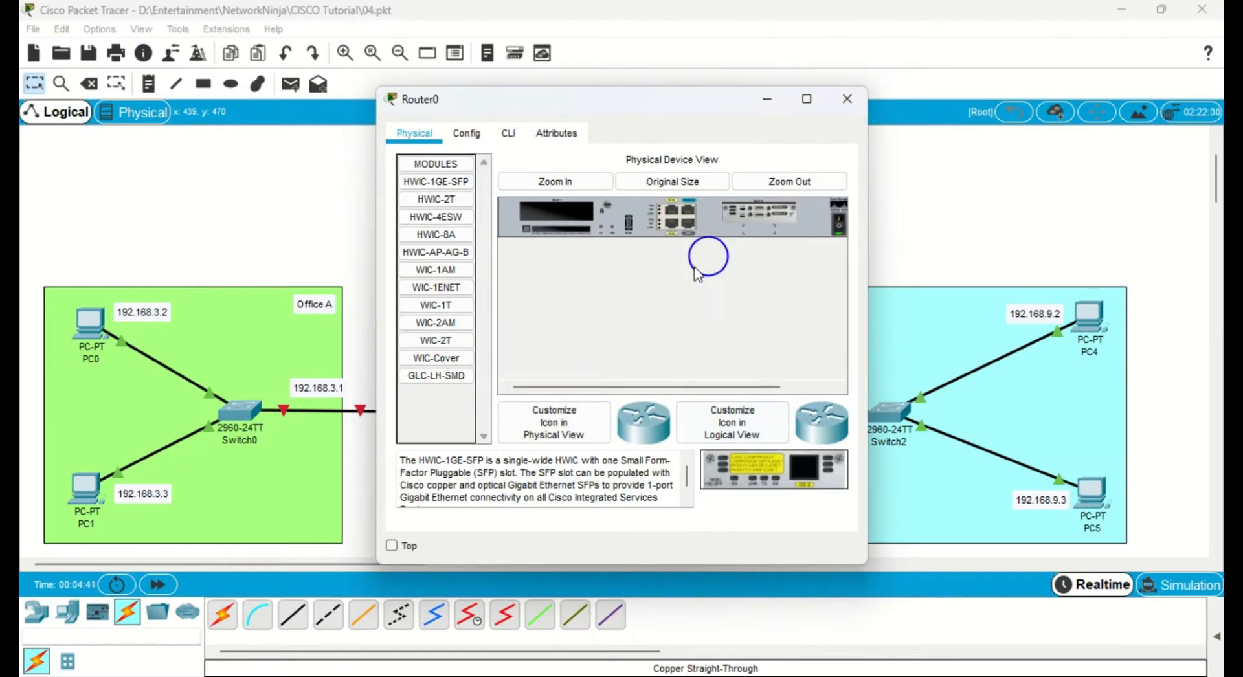
pyautogui.click(847, 99)
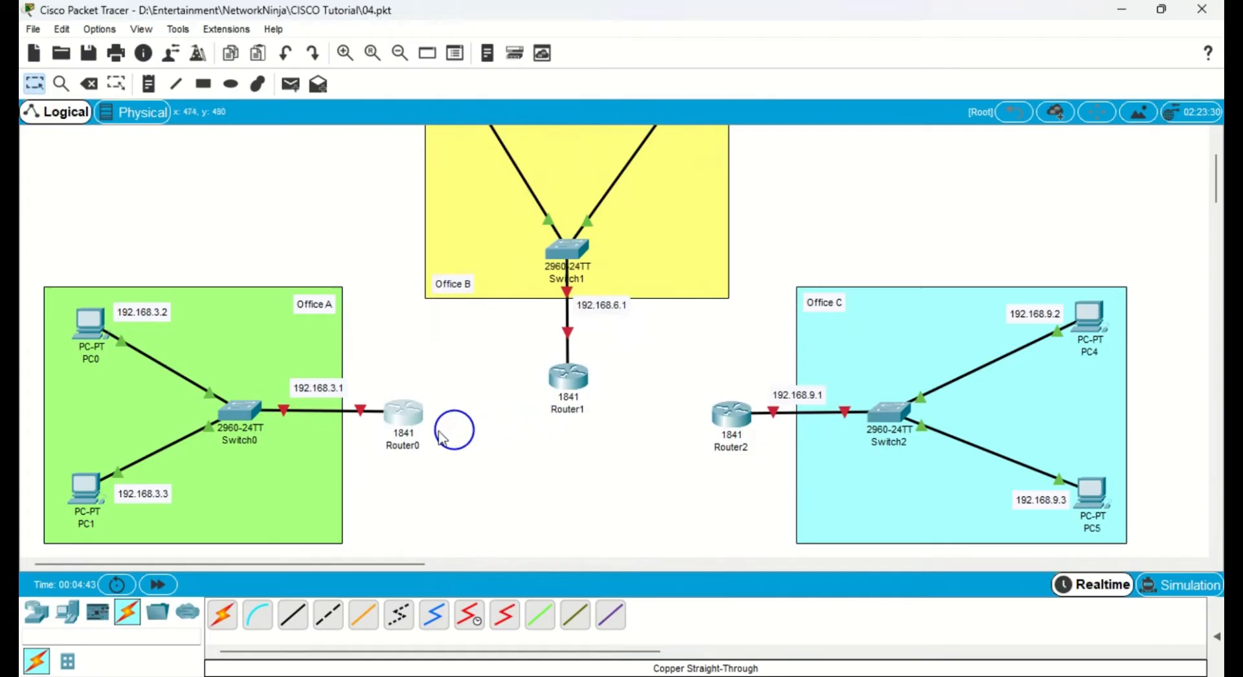
# Check Router0's configurable interfaces for the serial ports of the installed module.
pyautogui.click(414, 430)
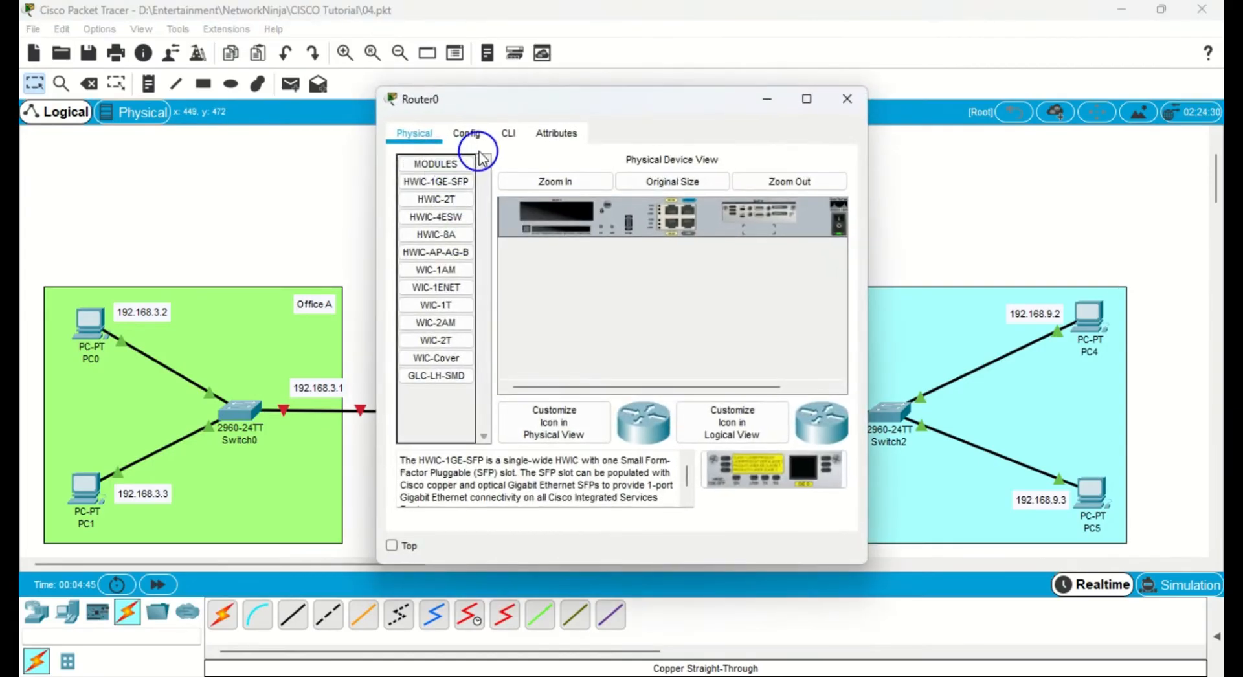
pyautogui.click(468, 134)
pyautogui.click(457, 350)
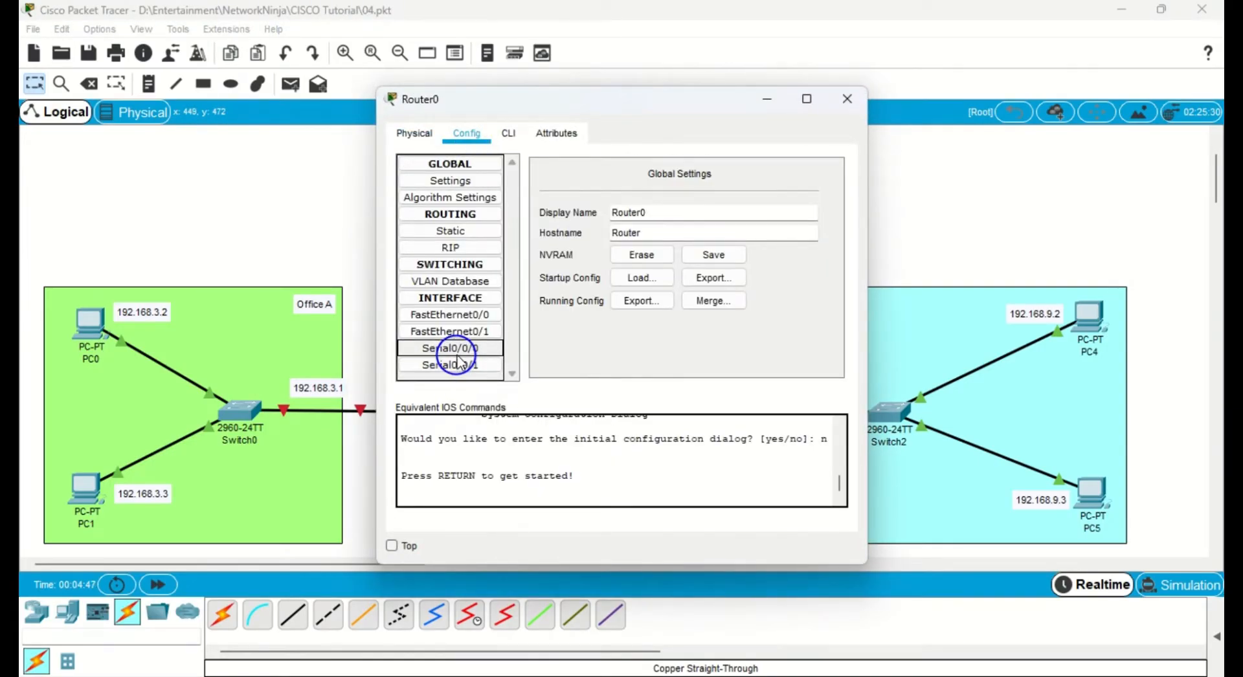
pyautogui.click(843, 101)
# Connect Router0's Serial0/0/0 port to Router1's Serial0/0/0 port with a Serial DTE cable.
pyautogui.click(504, 615)
pyautogui.click(402, 413)
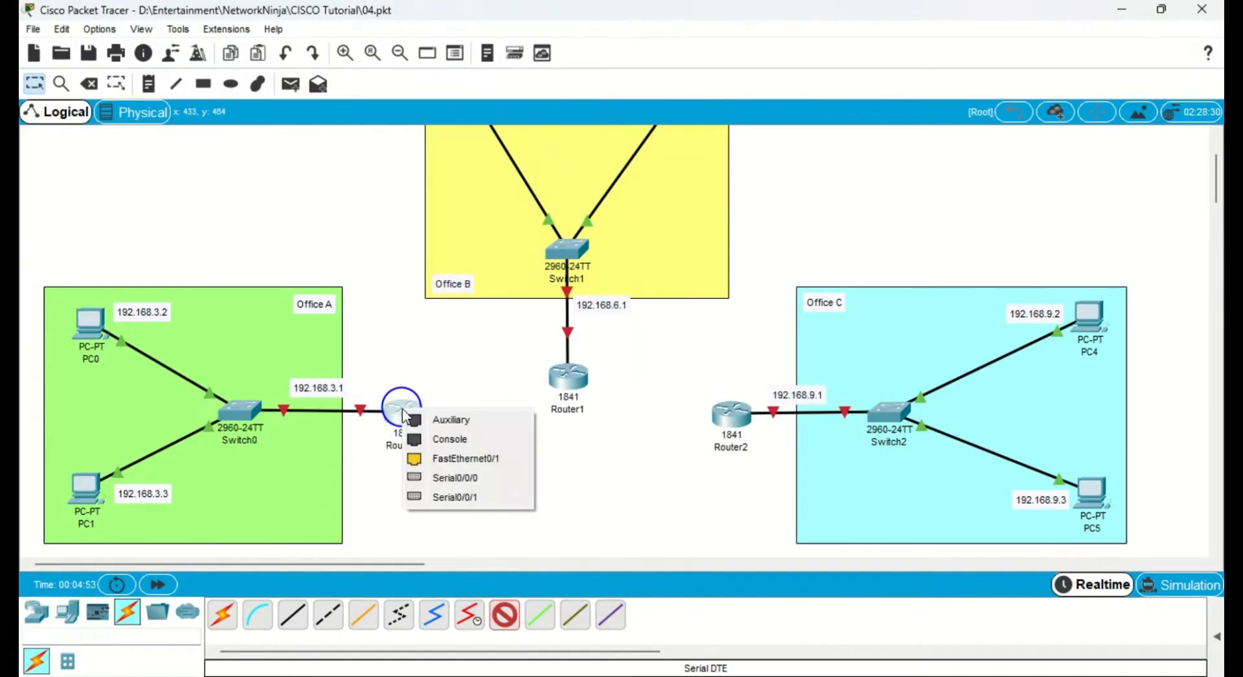
pyautogui.click(426, 478)
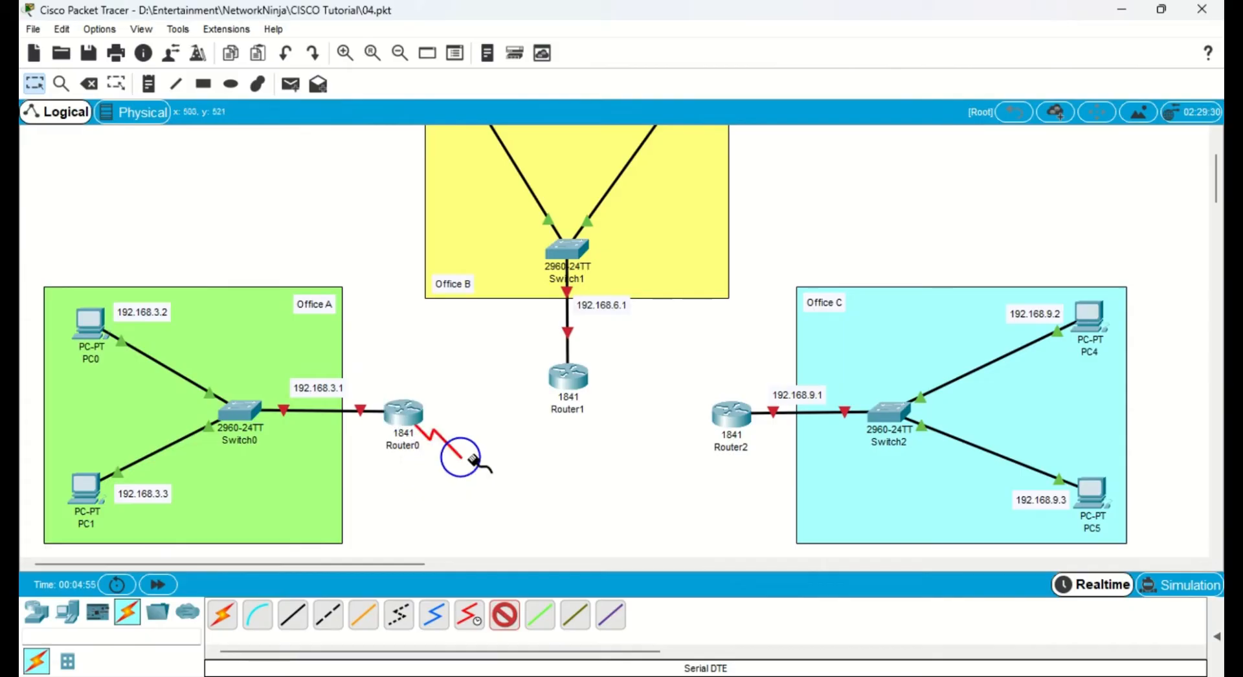
pyautogui.click(566, 374)
pyautogui.click(598, 445)
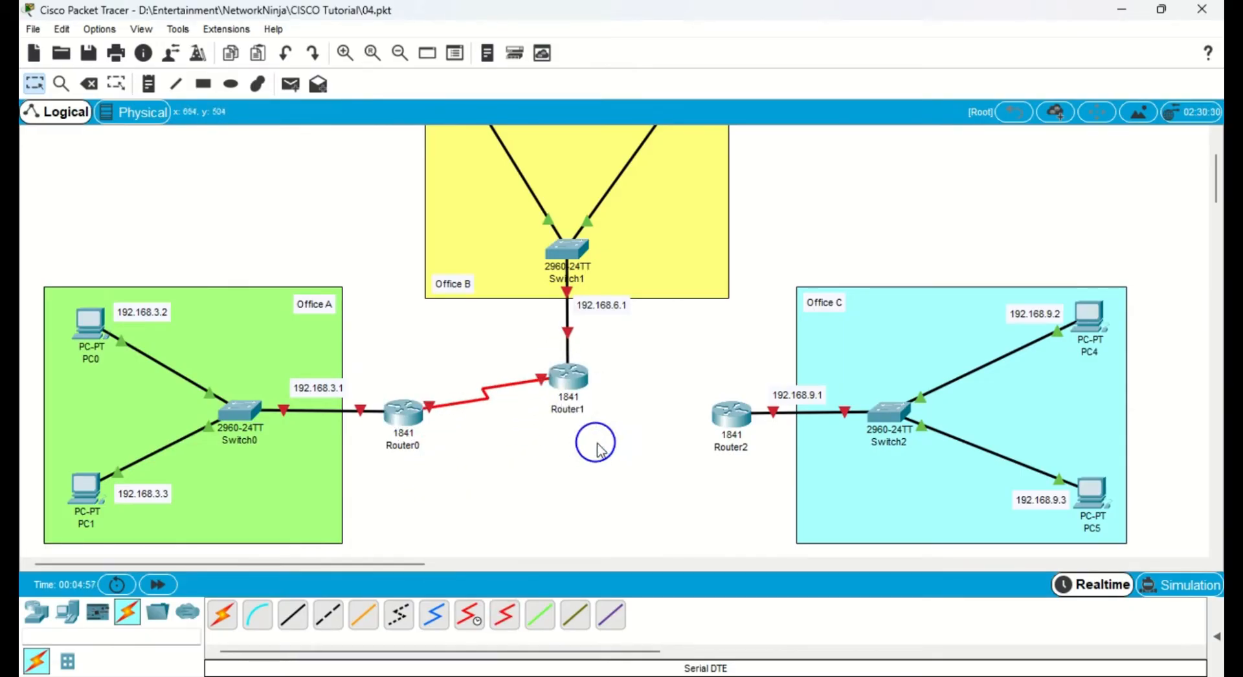
# Connect Router1's Serial0/0/1 port to Router2's Serial0/0/1 port with a Serial DTE cable.
pyautogui.click(505, 614)
pyautogui.click(570, 376)
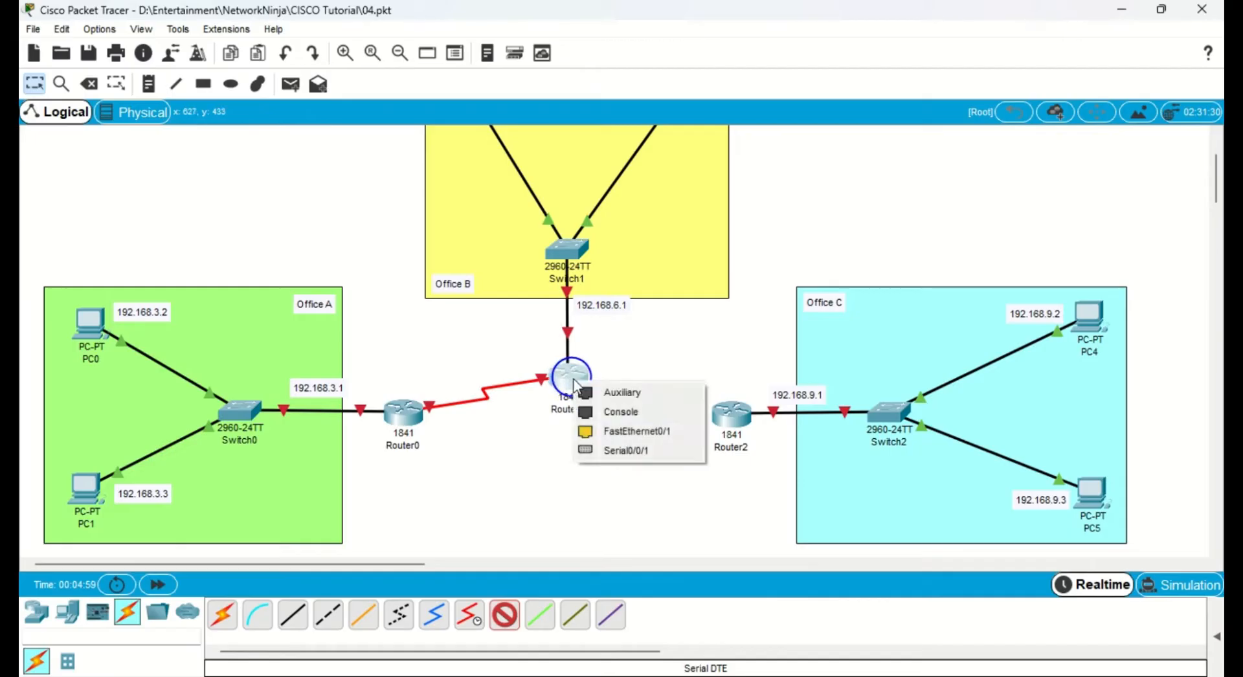
pyautogui.click(611, 450)
pyautogui.click(729, 414)
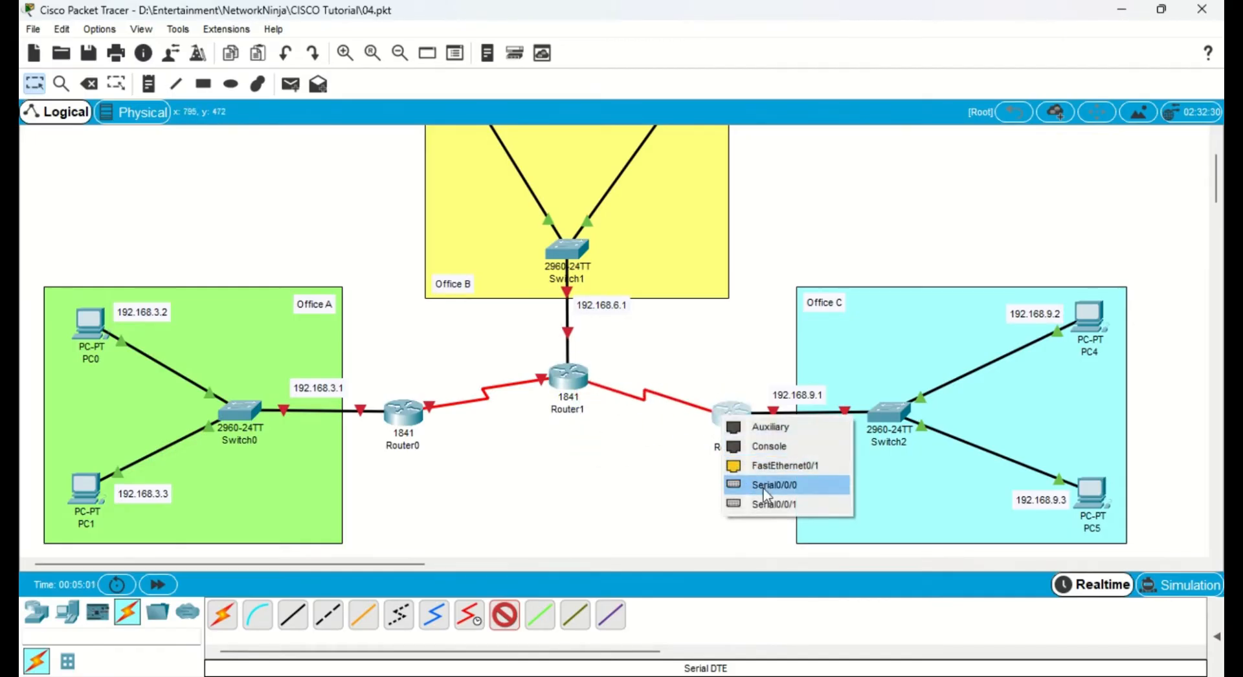
pyautogui.click(766, 506)
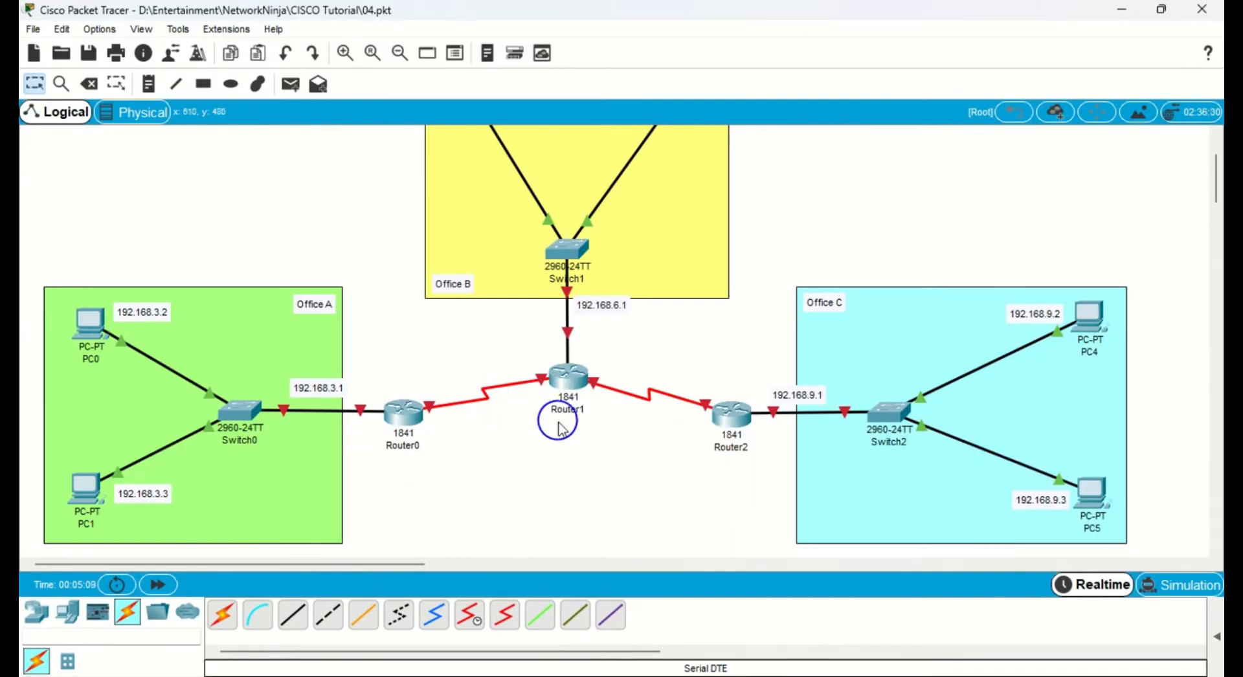
# Enable FastEthernet0/0 on Router0 and assign it IP address 192.168.3.1 with subnet mask 255.255.255.0.
pyautogui.moveTo(571, 387)
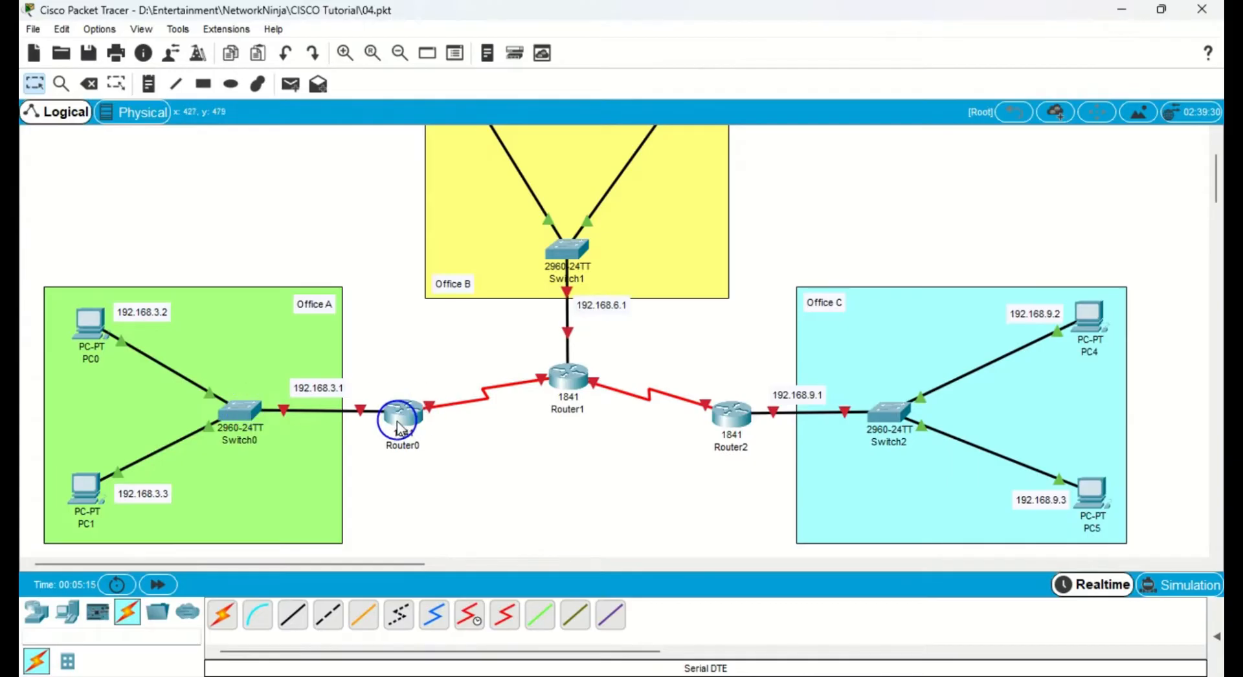
pyautogui.doubleClick(333, 388)
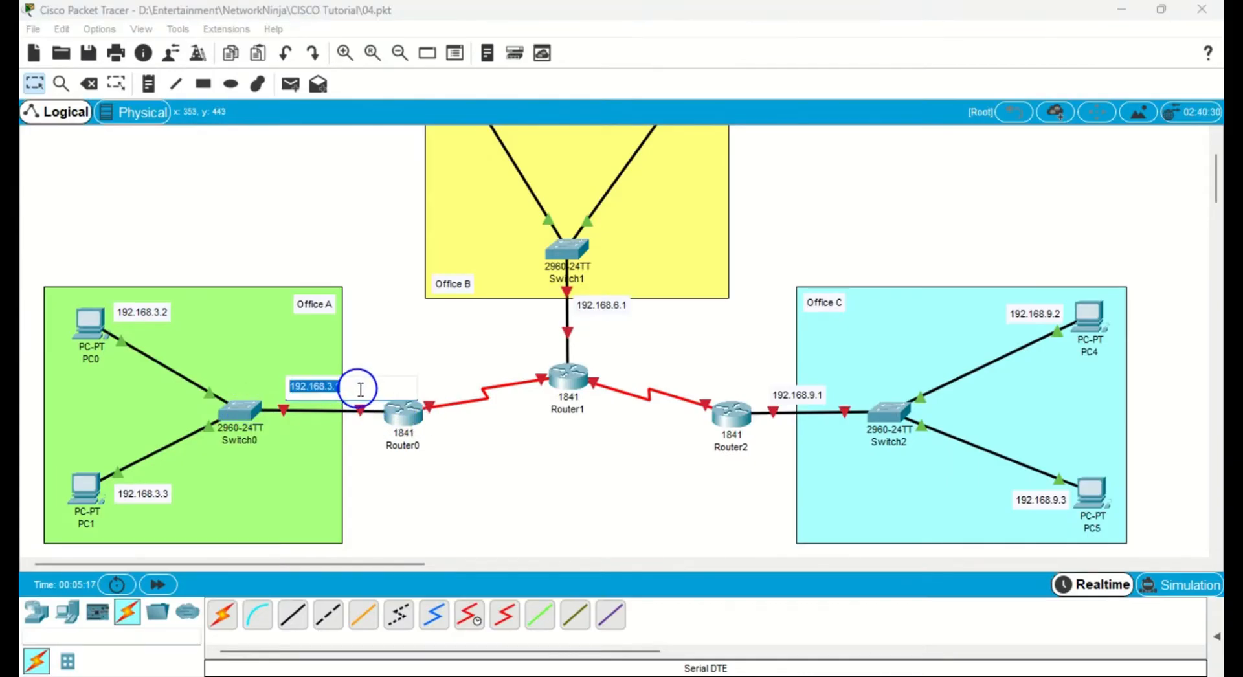
pyautogui.click(396, 397)
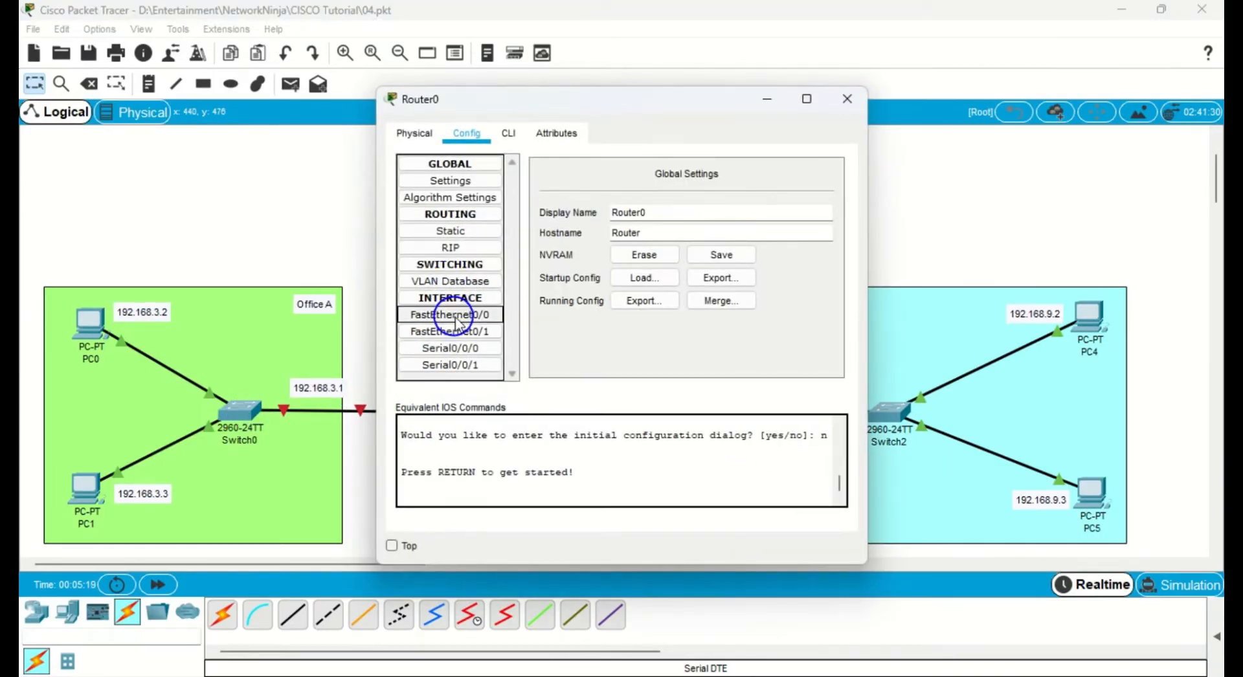
pyautogui.click(479, 313)
pyautogui.click(820, 177)
pyautogui.click(724, 267)
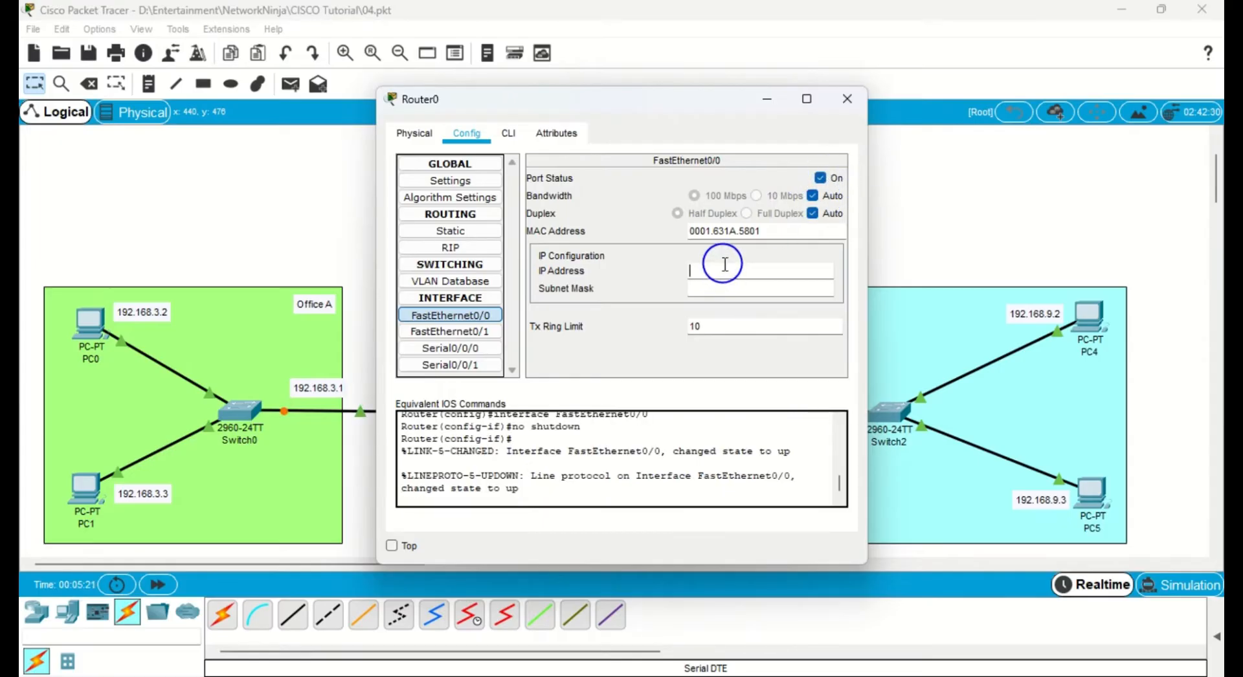
pyautogui.write('192.168.3.1')
pyautogui.click(771, 288)
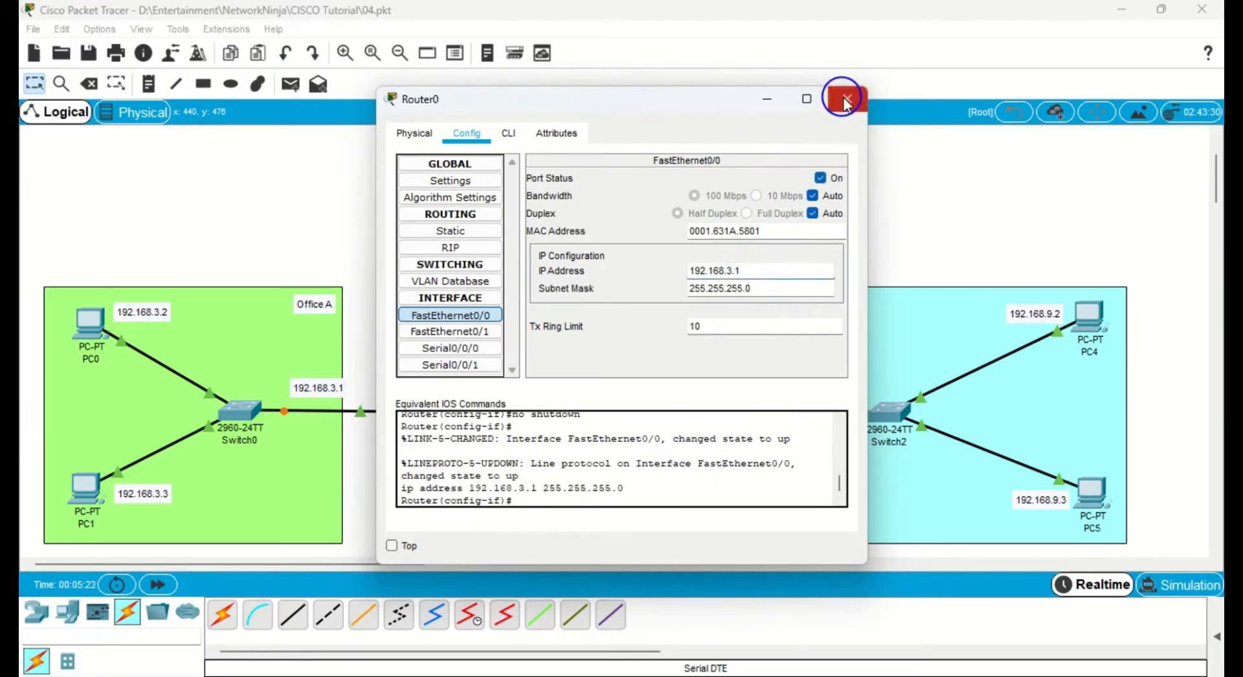
pyautogui.click(840, 107)
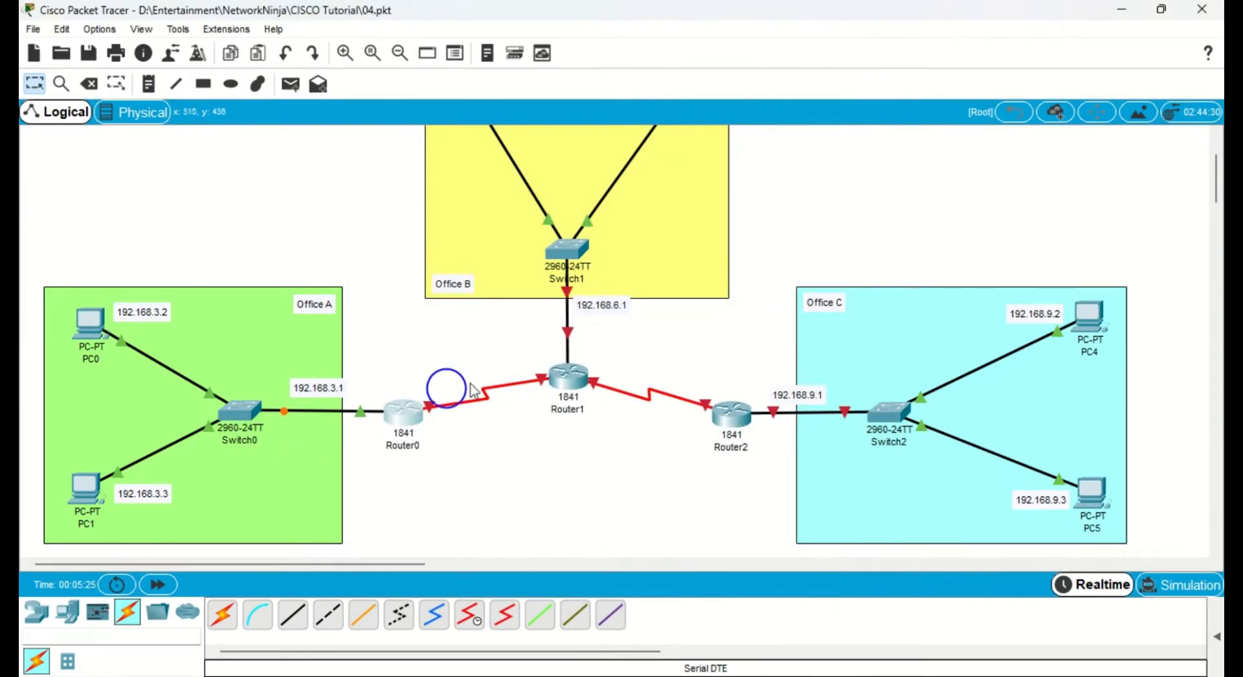
# Enable FastEthernet0/0 on Router1 and assign it IP address 192.168.6.1 with subnet mask 255.255.255.0.
pyautogui.click(557, 387)
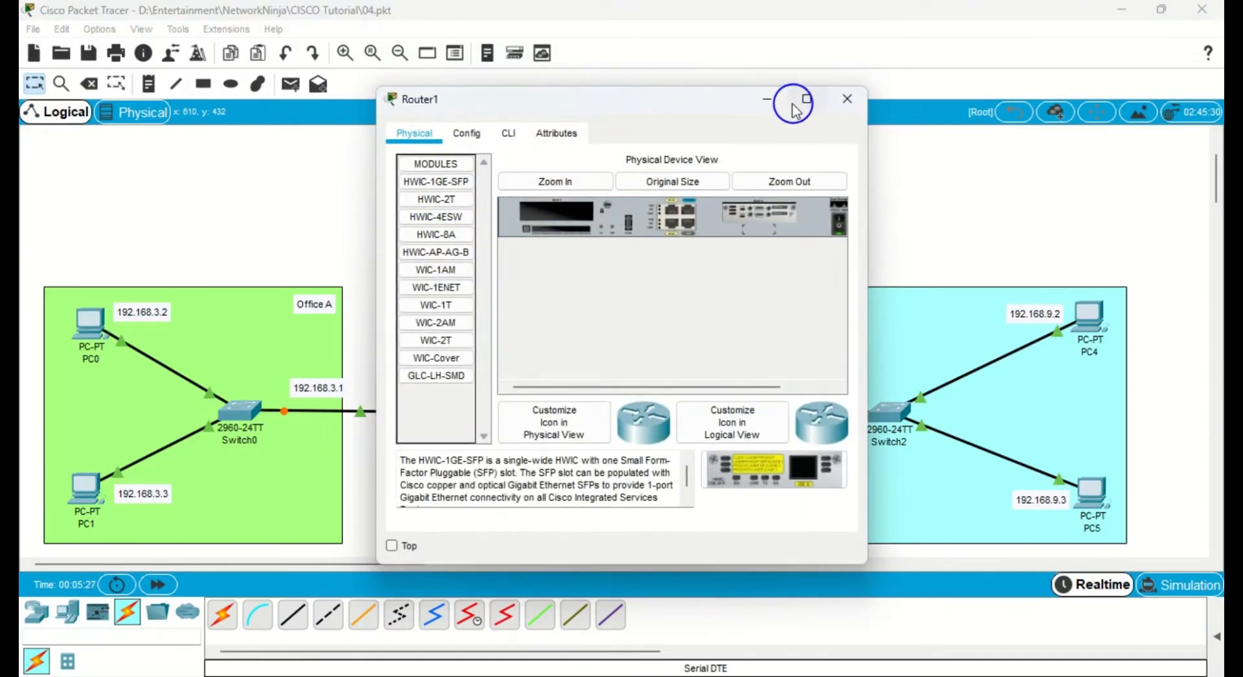
pyautogui.click(791, 105)
pyautogui.doubleClick(619, 302)
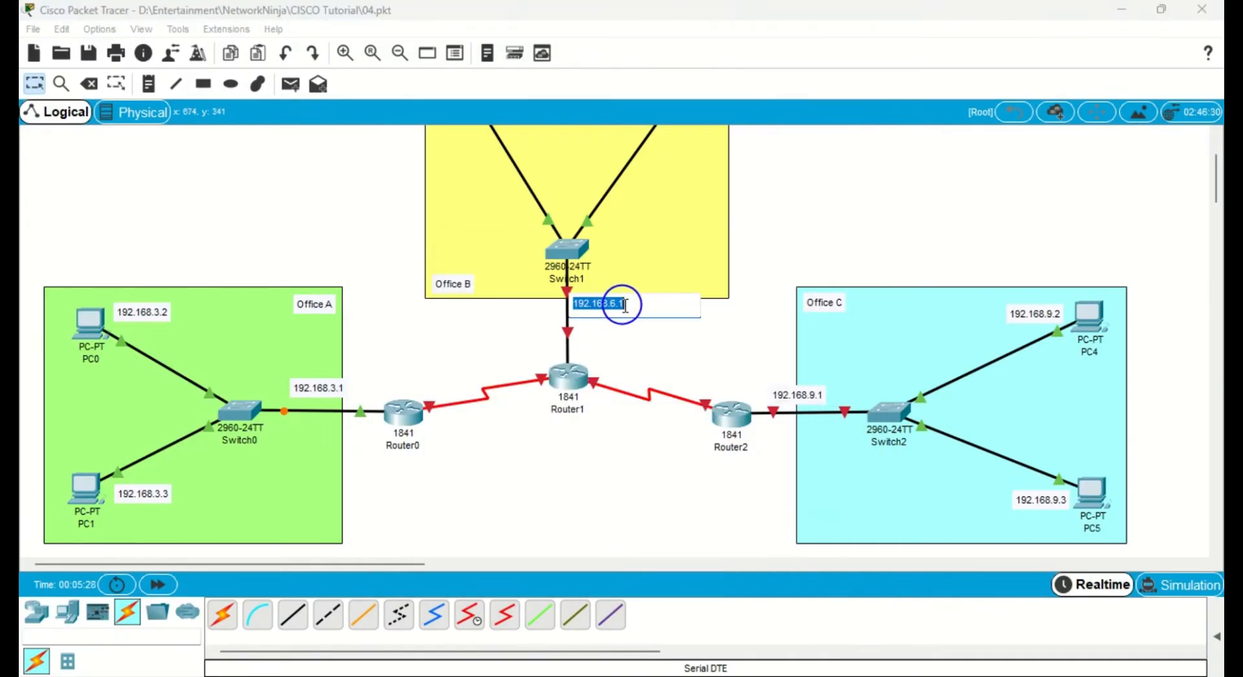
pyautogui.click(580, 370)
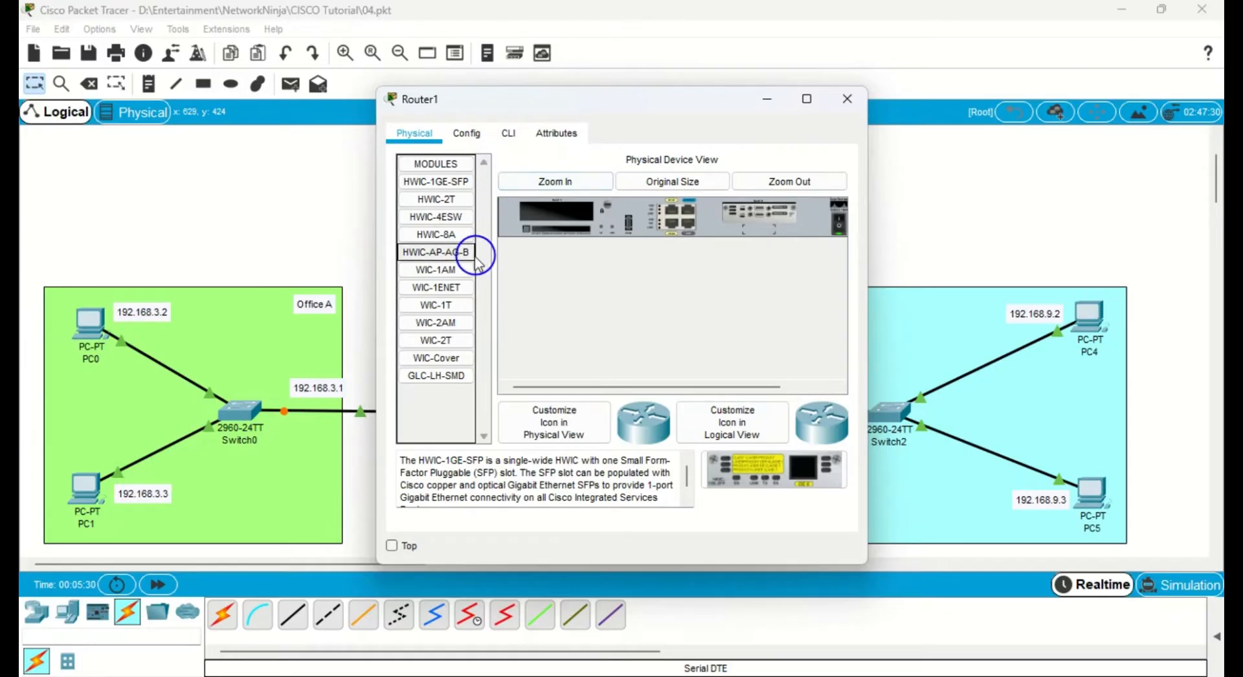
pyautogui.click(466, 132)
pyautogui.click(472, 315)
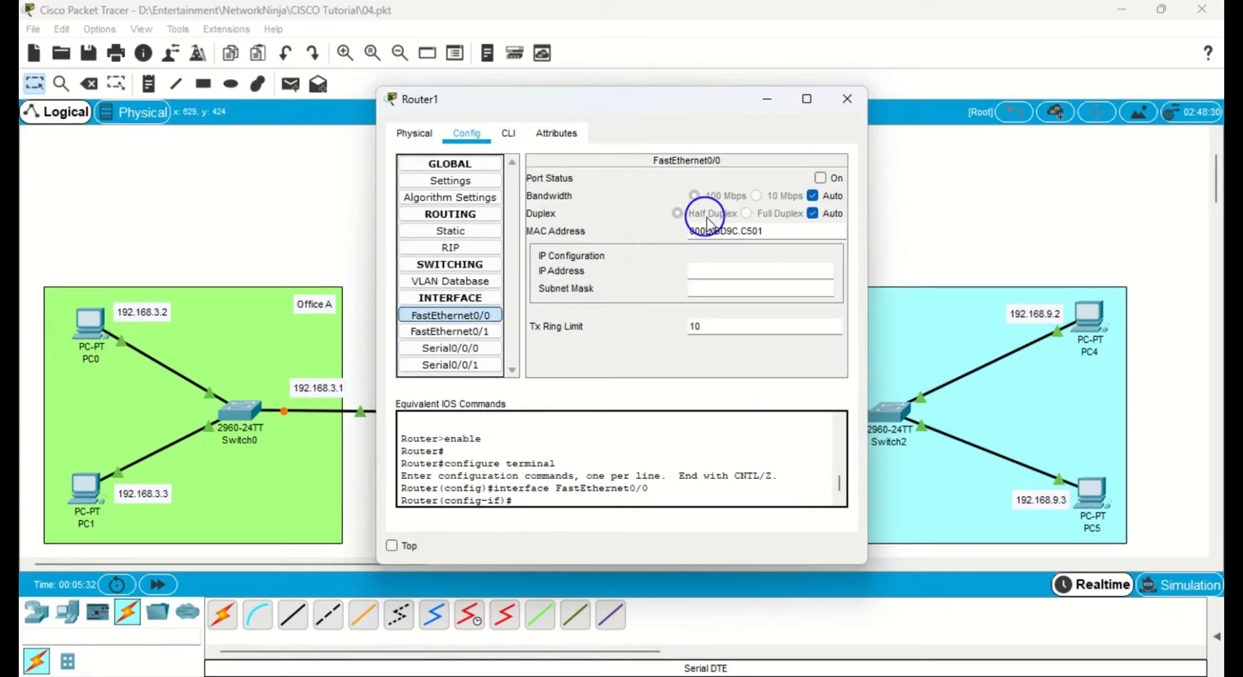
pyautogui.click(820, 178)
pyautogui.write('192.168.6.1')
pyautogui.press('Tab')
pyautogui.click(846, 98)
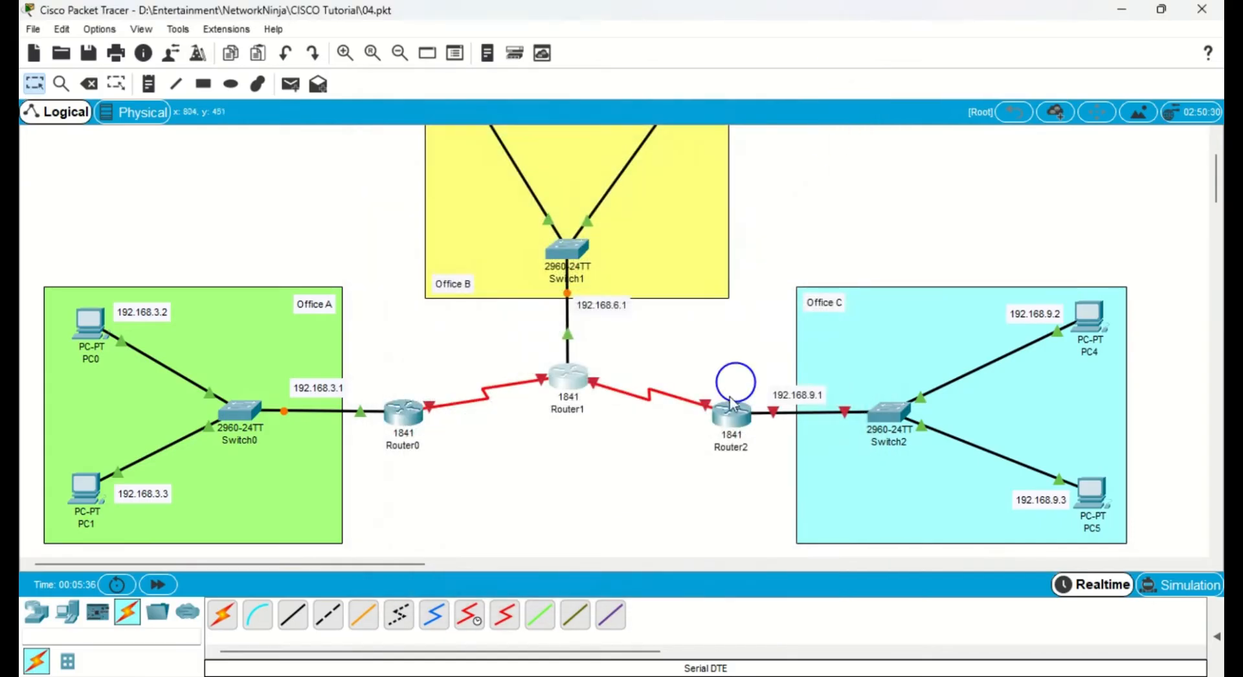
# Enable FastEthernet0/0 on Router2 and assign it IP address 192.168.9.1 with subnet mask 255.255.255.0.
pyautogui.doubleClick(789, 395)
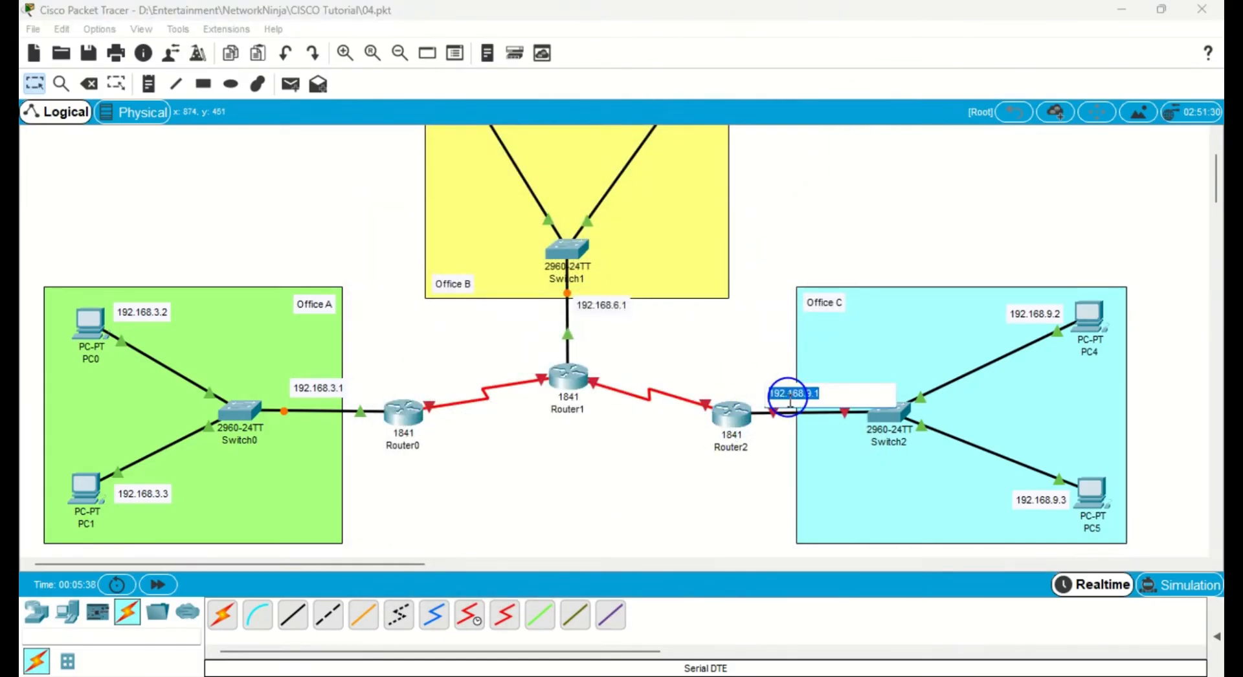
pyautogui.click(731, 414)
pyautogui.click(472, 134)
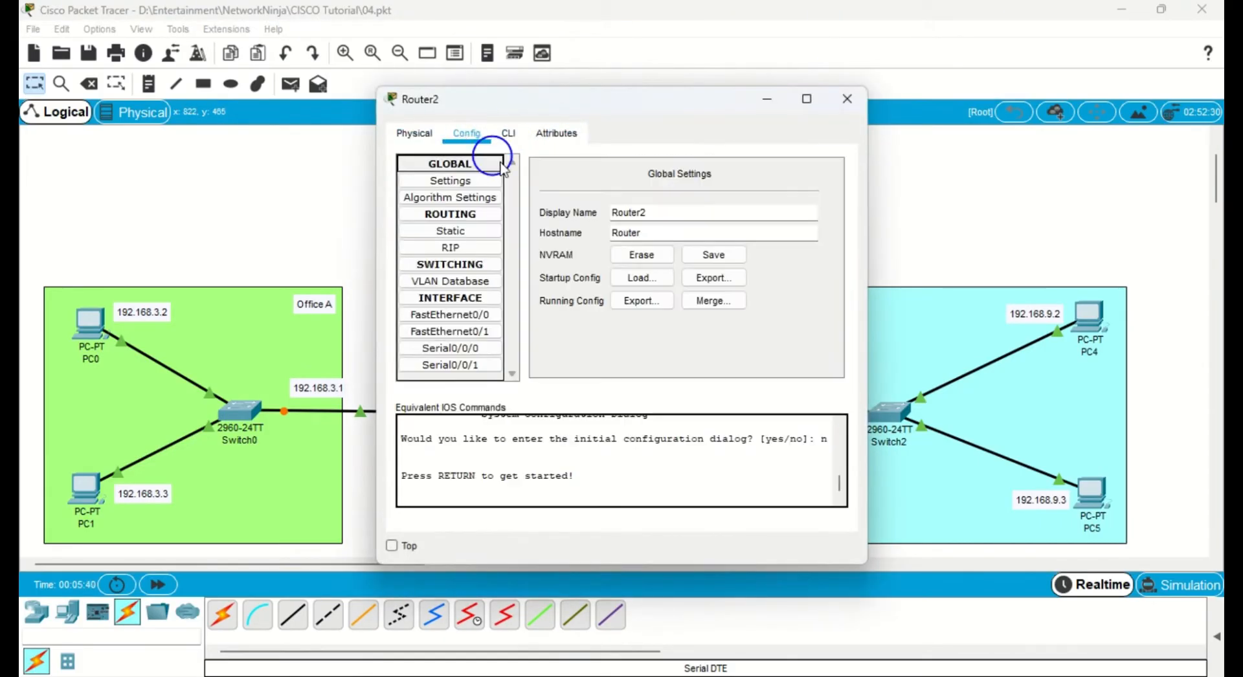
pyautogui.click(450, 314)
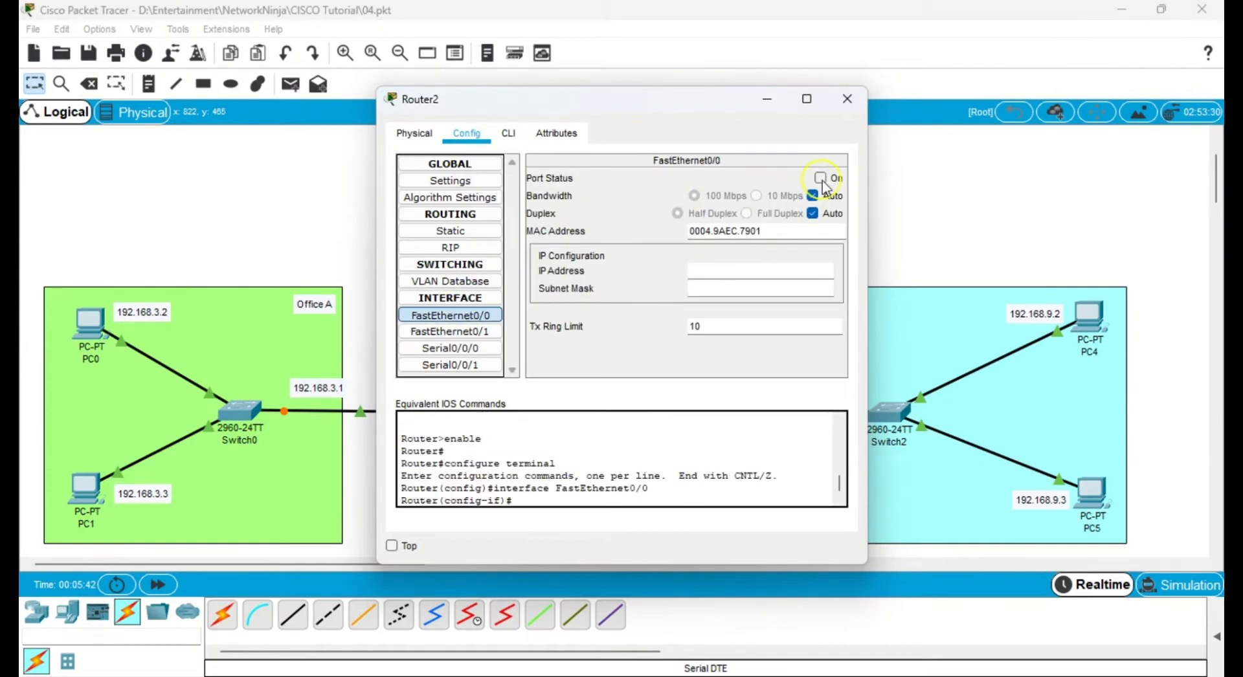
pyautogui.click(820, 178)
pyautogui.press('Tab')
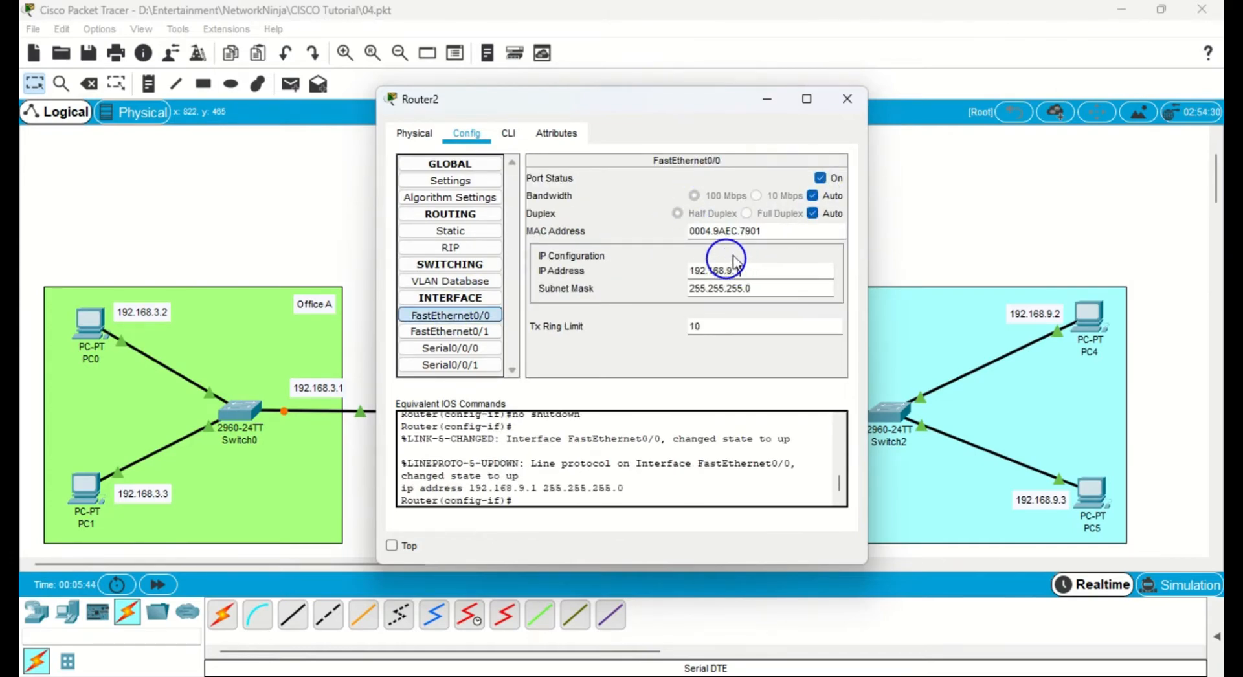
pyautogui.click(847, 98)
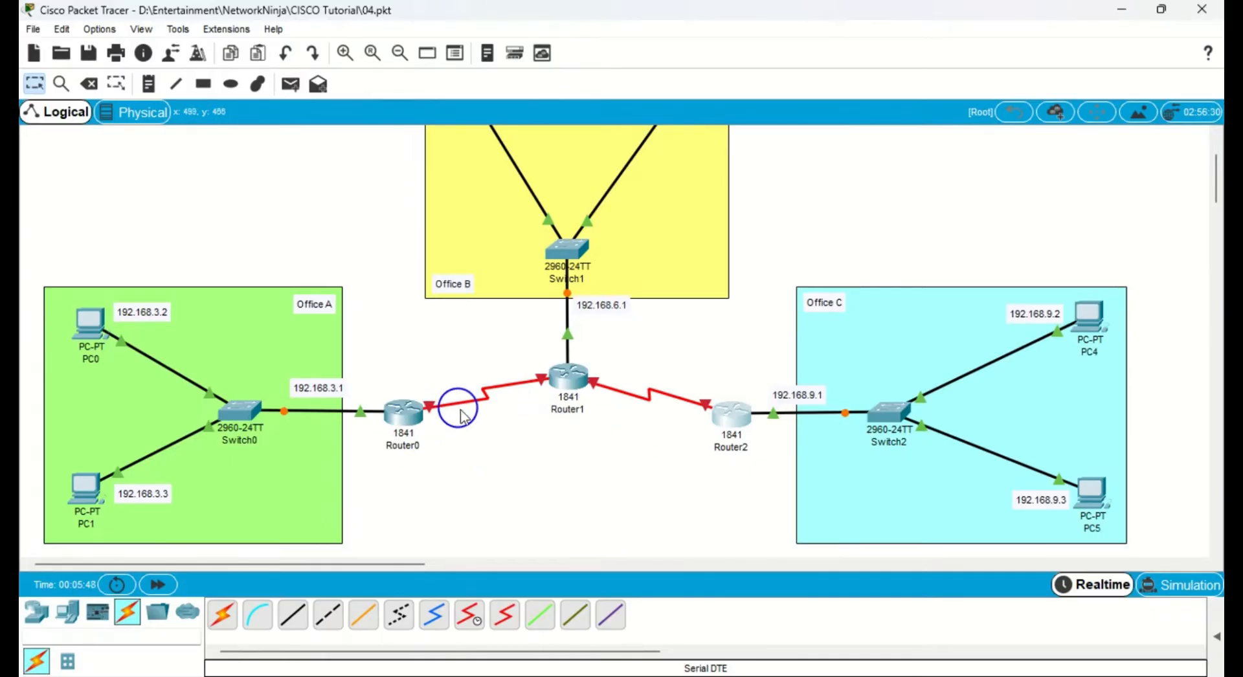
# Assign Router0's Serial0/0/0 interface IP address 10.0.0.1 with subnet mask 255.0.0.0 and enable the port.
pyautogui.click(415, 414)
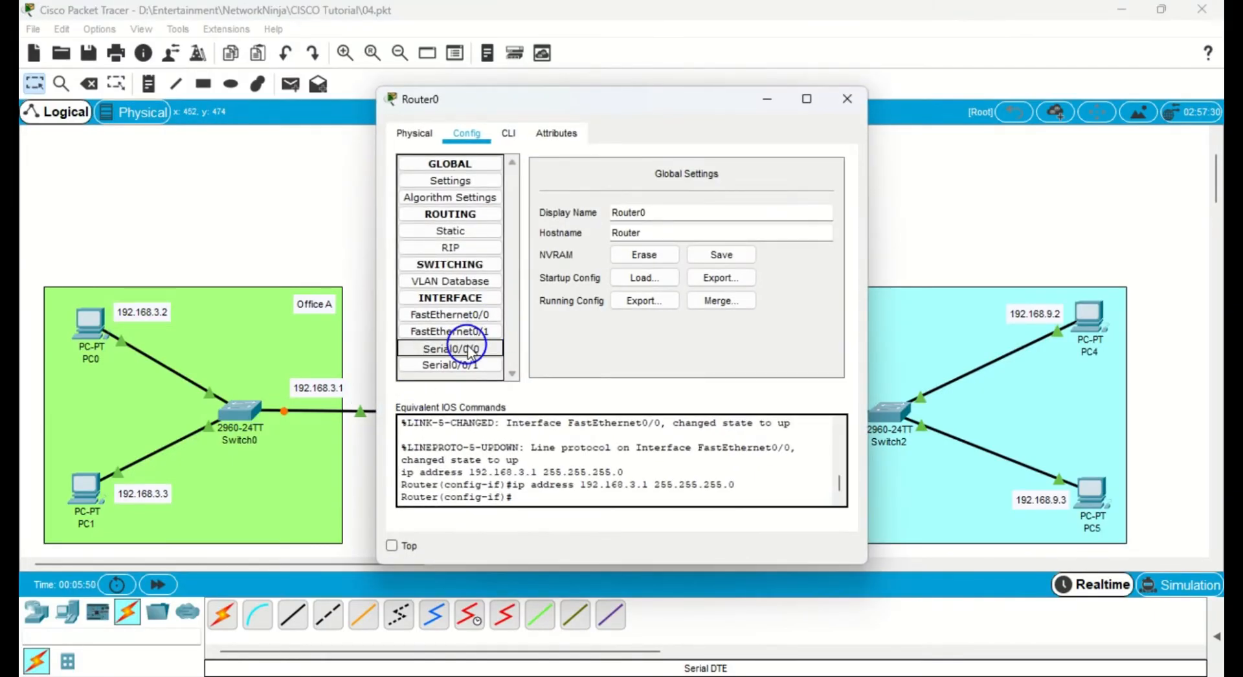
pyautogui.click(451, 348)
pyautogui.moveTo(602, 101); pyautogui.dragTo(908, 102)
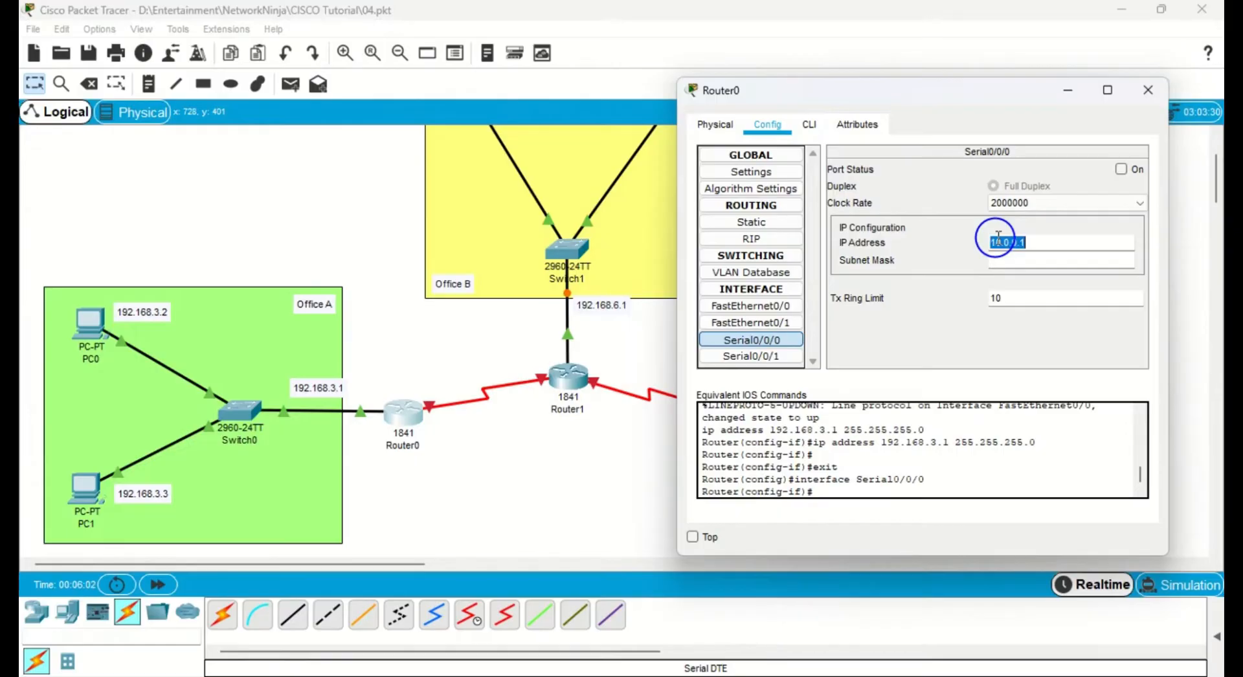
pyautogui.press('Return')
pyautogui.click(1121, 170)
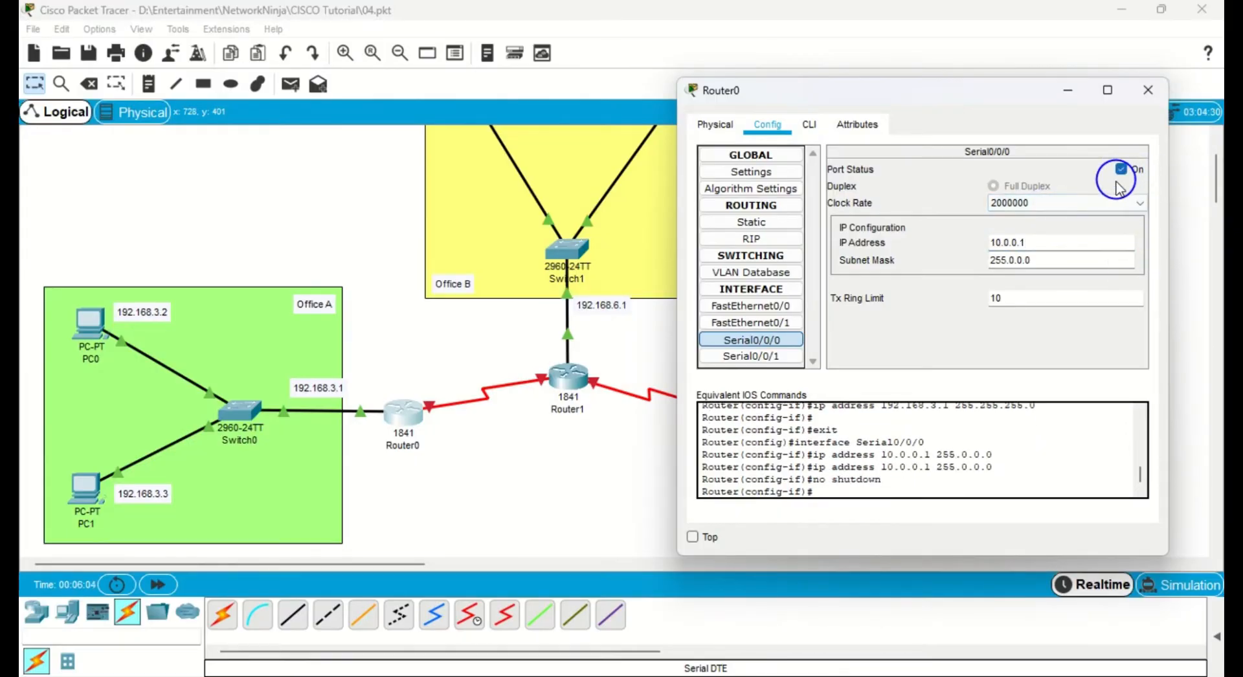
pyautogui.click(1146, 90)
# Enable Serial0/0/0 on Router1 and assign it IP address 10.0.0.2 with subnet mask 255.0.0.0.
pyautogui.click(567, 376)
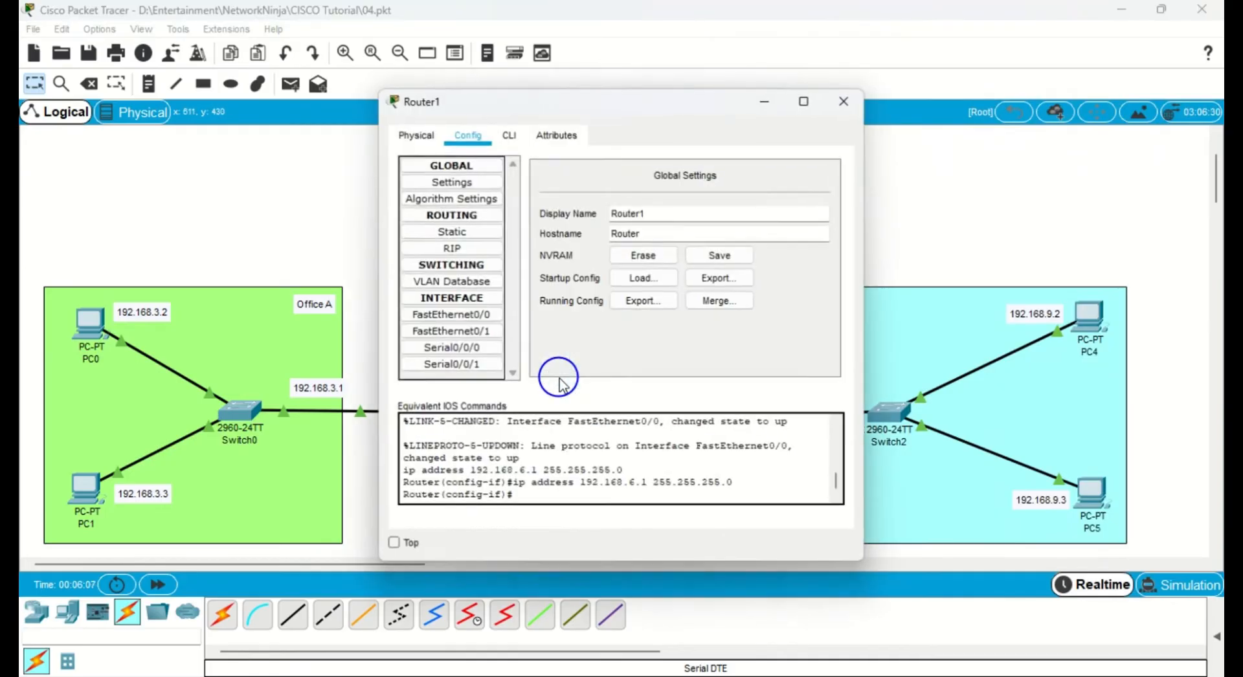
pyautogui.click(479, 349)
pyautogui.click(820, 178)
pyautogui.click(723, 250)
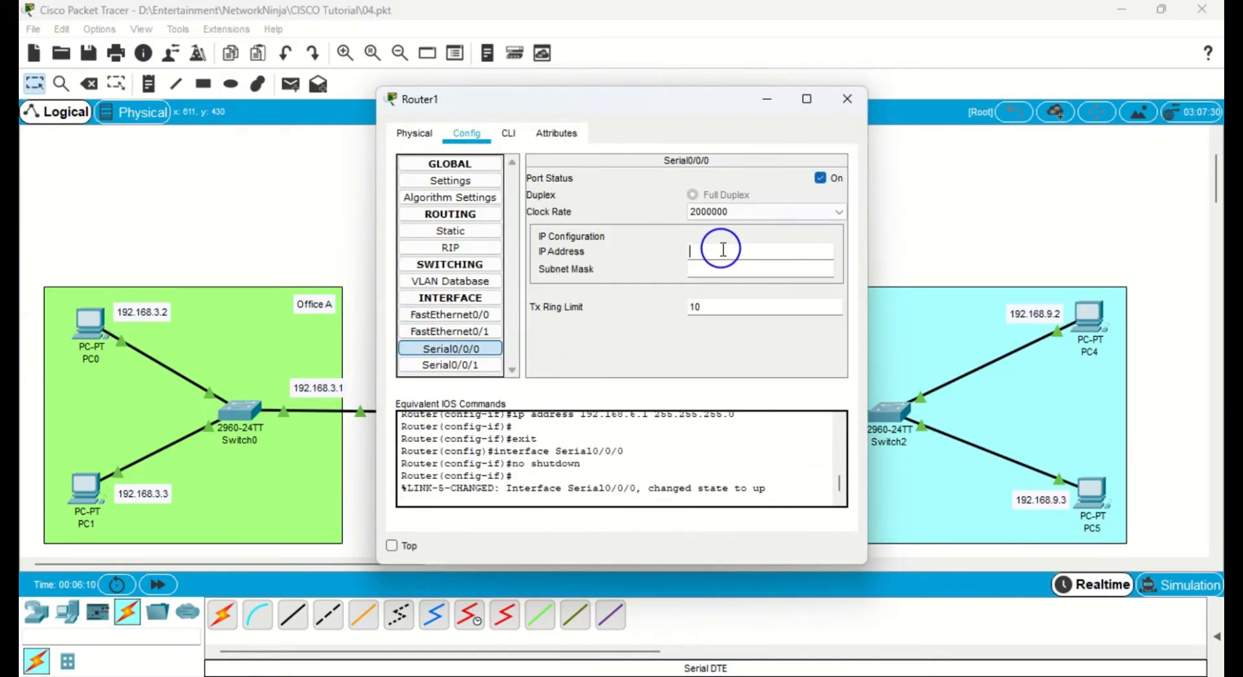
pyautogui.write('192.168.9.1')
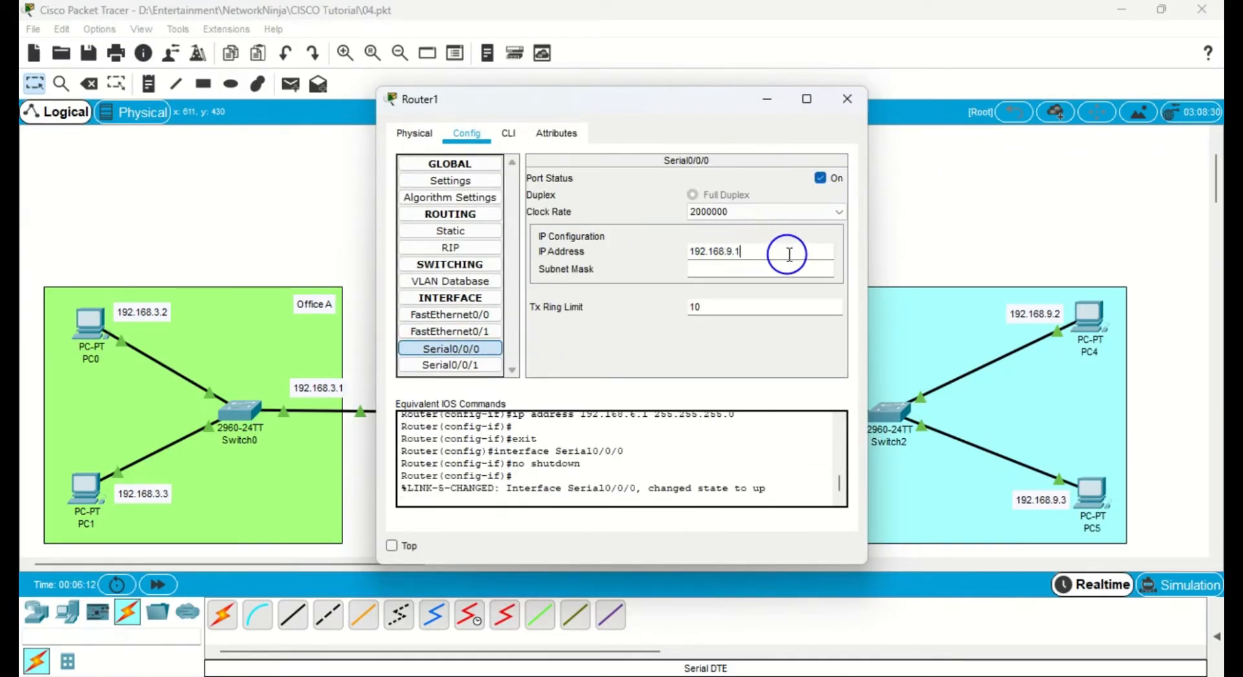
pyautogui.write('10.0.0.')
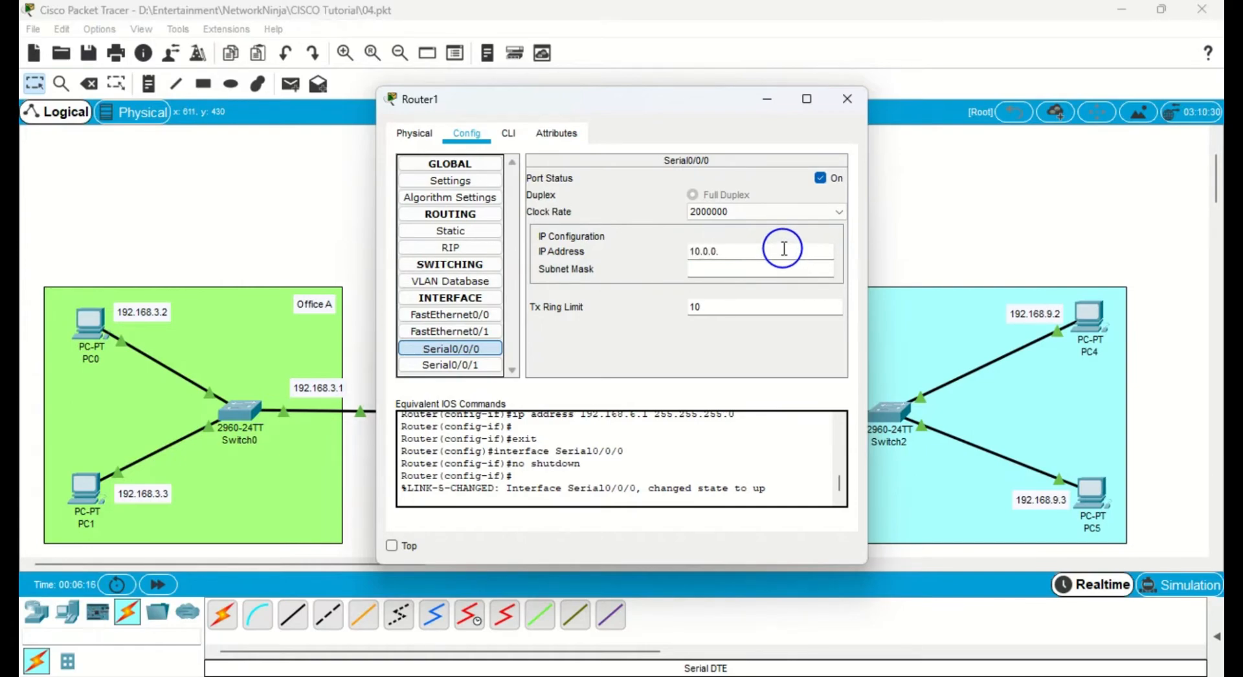
pyautogui.write('2')
pyautogui.press('Tab')
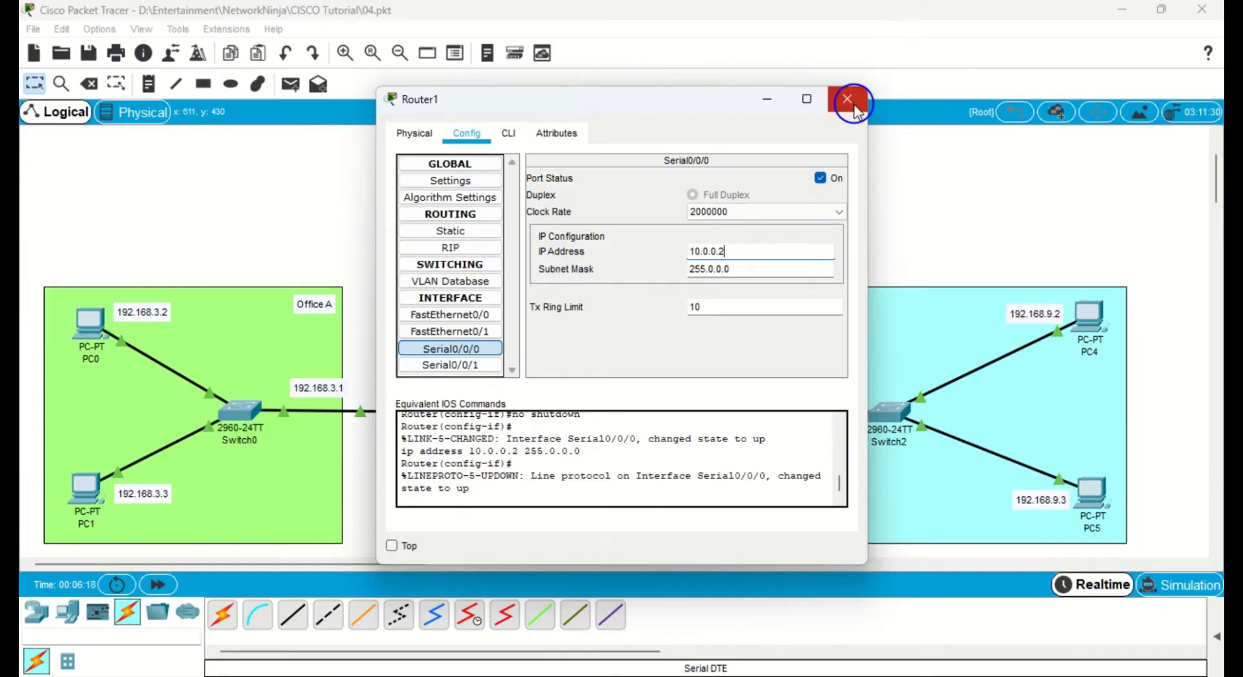
pyautogui.click(847, 98)
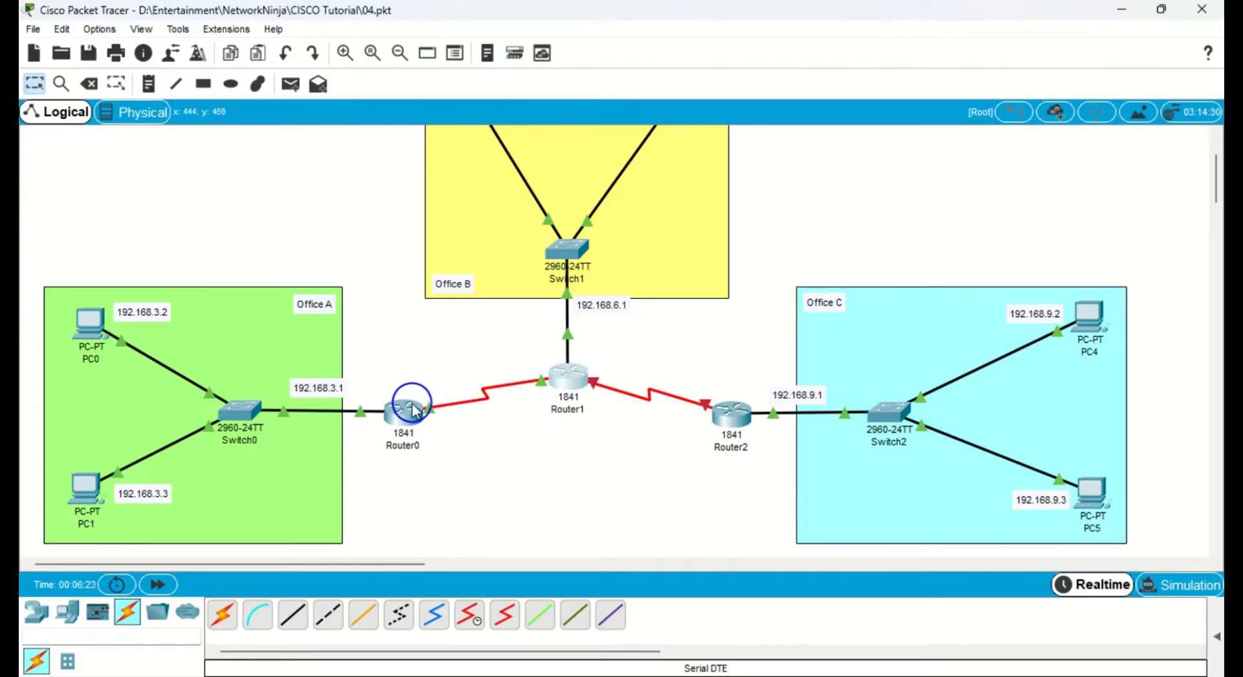
pyautogui.moveTo(391, 496); pyautogui.dragTo(578, 319)
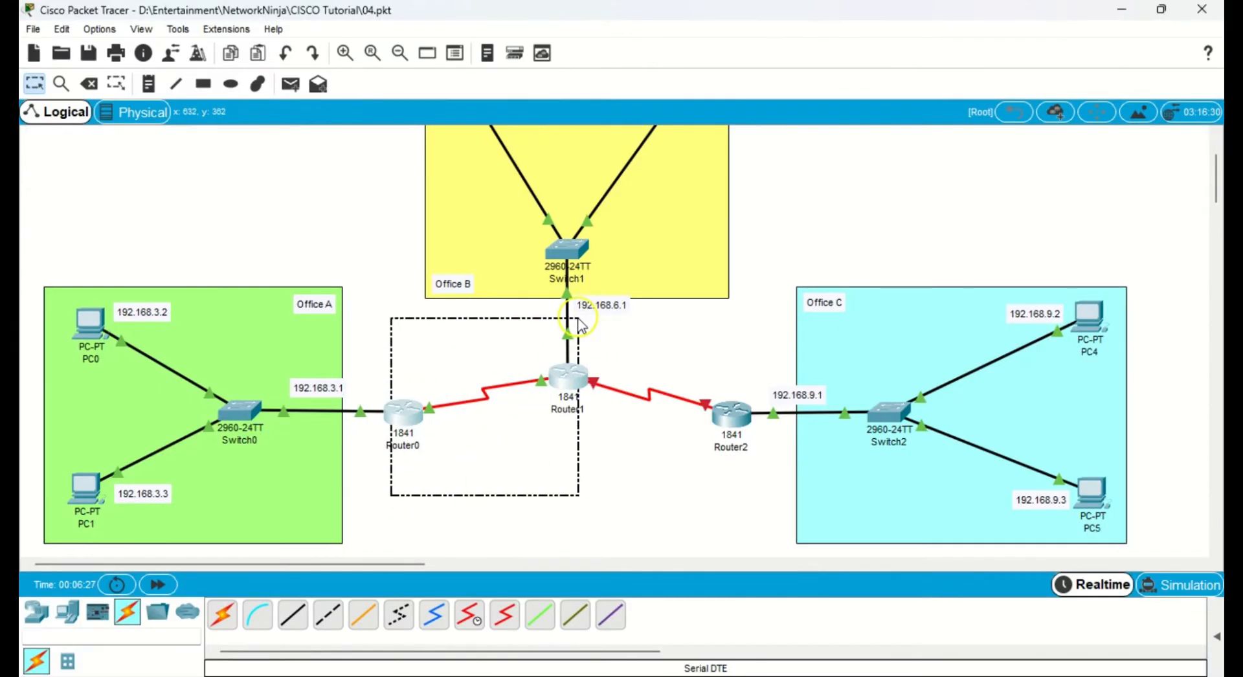
pyautogui.click(582, 512)
pyautogui.moveTo(540, 503); pyautogui.dragTo(766, 312)
# Enable Serial0/0/1 on Router1 and assign it IP address 11.0.0.1 with subnet mask 255.0.0.0.
pyautogui.moveTo(572, 382)
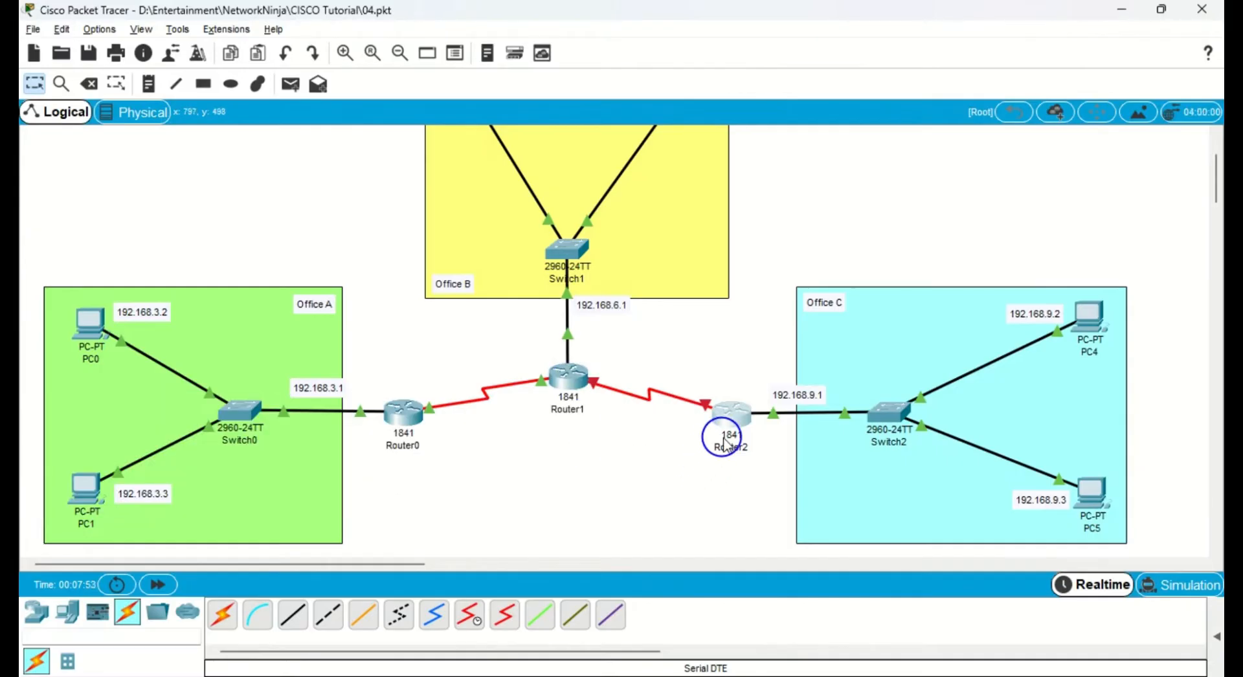
pyautogui.click(567, 375)
pyautogui.click(450, 365)
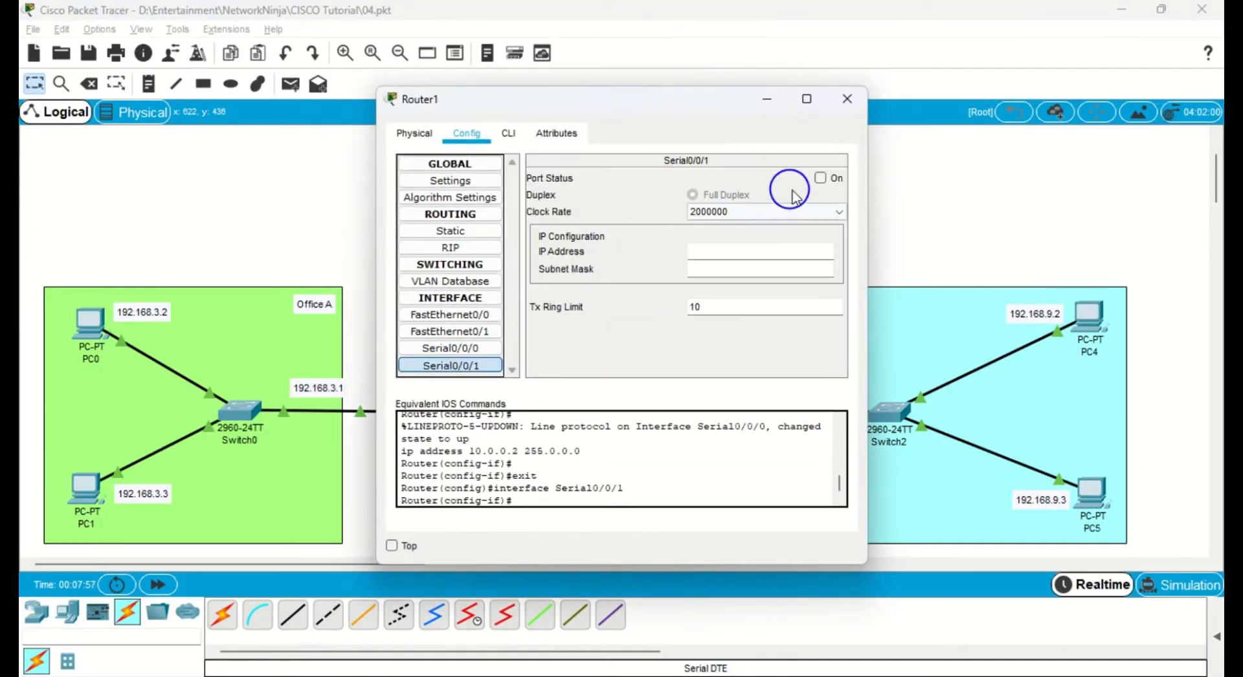
pyautogui.click(819, 178)
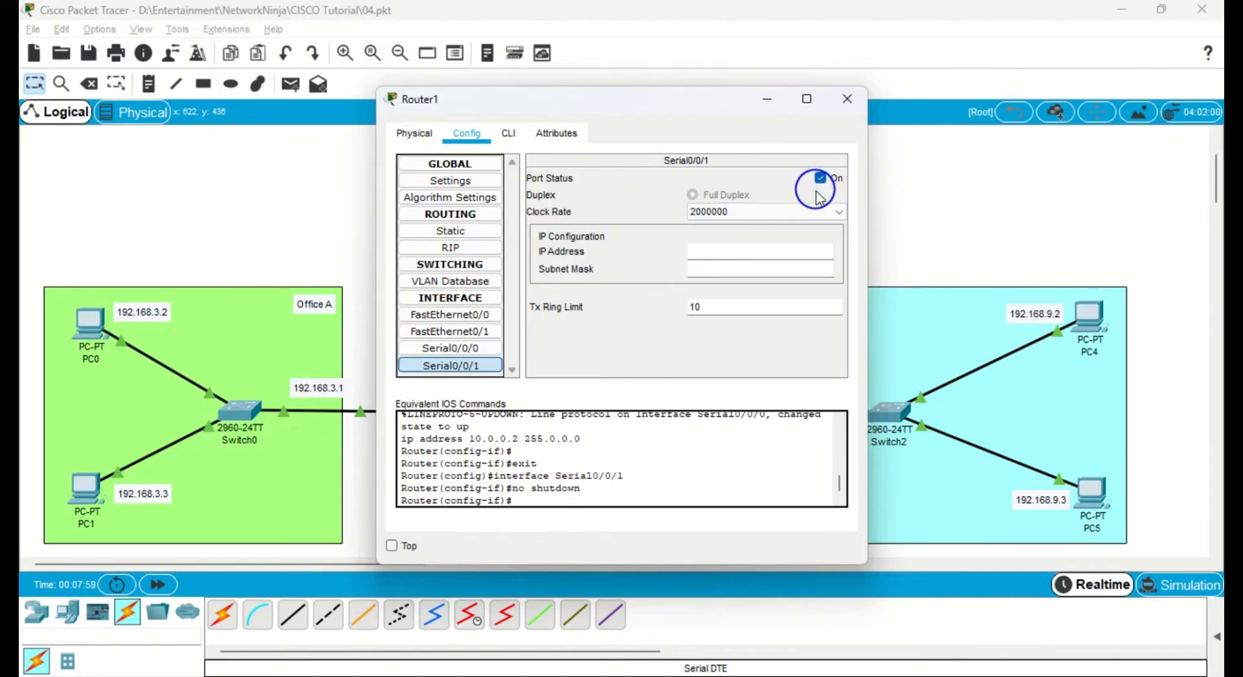
pyautogui.click(727, 250)
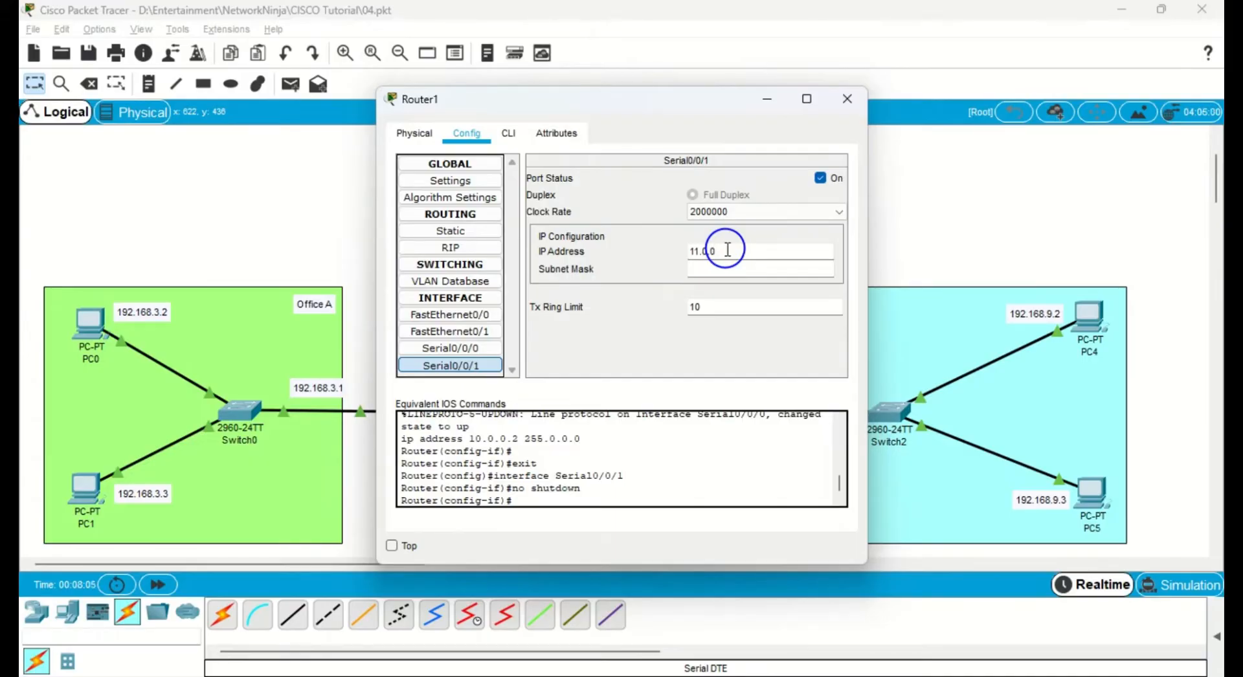
pyautogui.press('Tab')
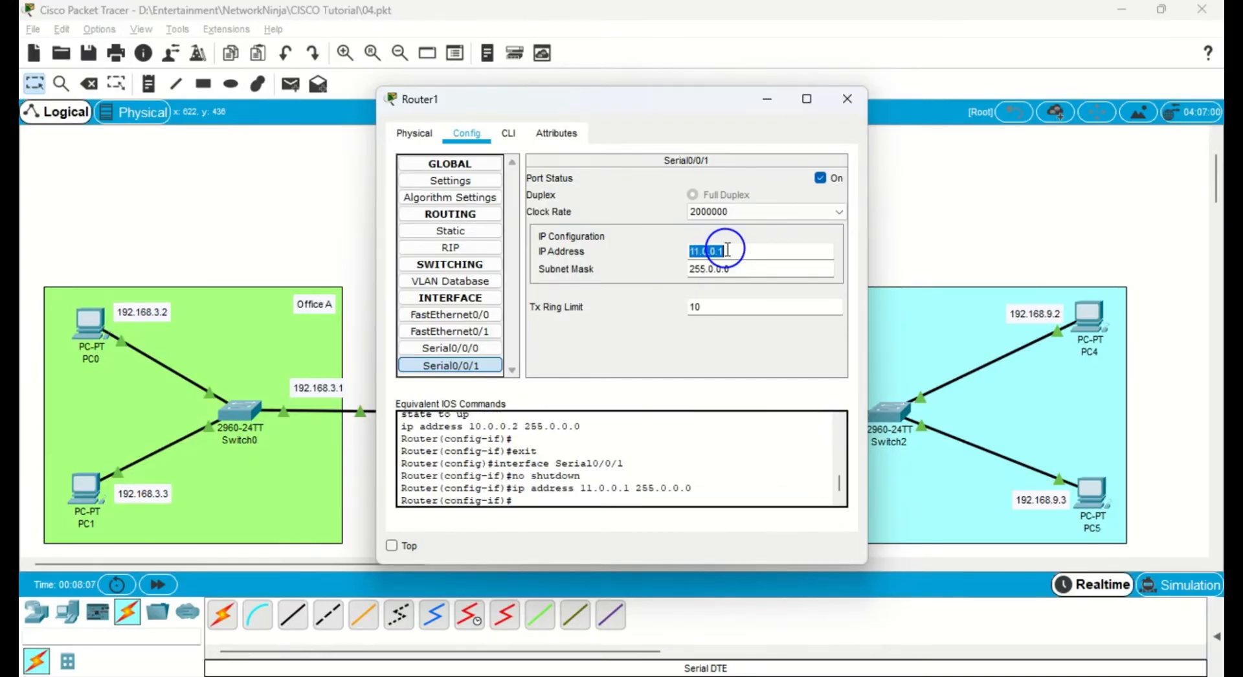
pyautogui.click(847, 98)
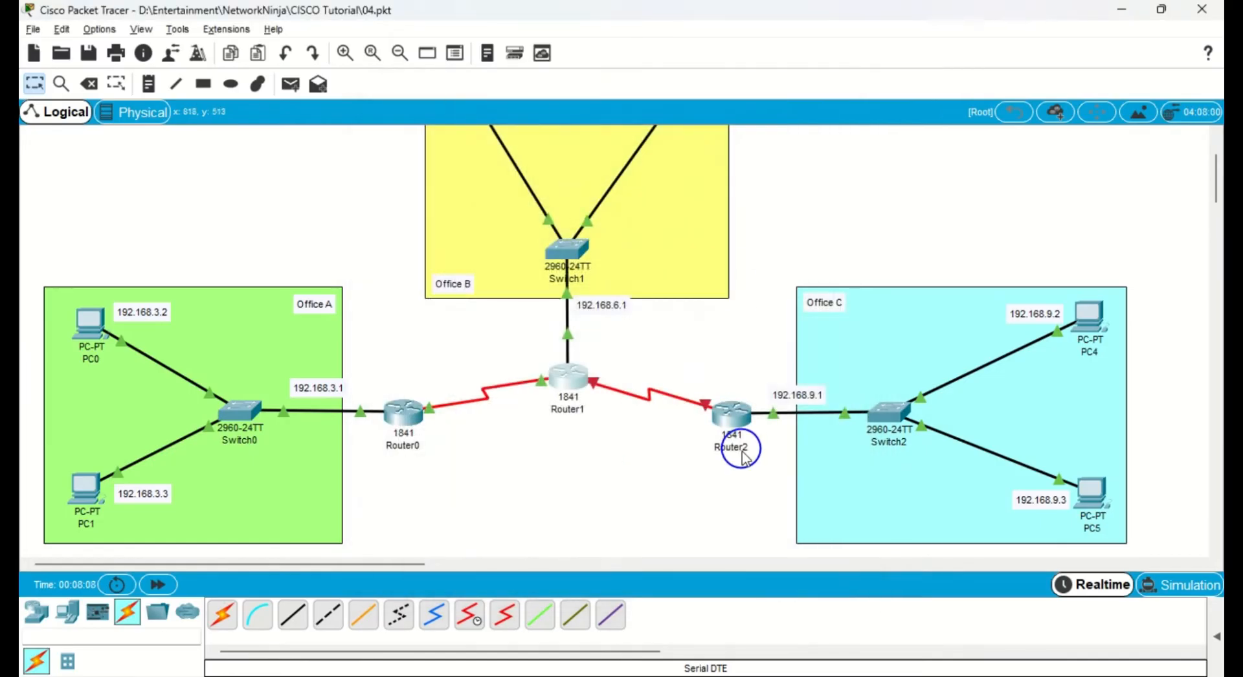
# Enable Serial0/0/1 on Router2 and assign it IP address 11.0.0.2 with subnet mask 255.0.0.0.
pyautogui.click(738, 435)
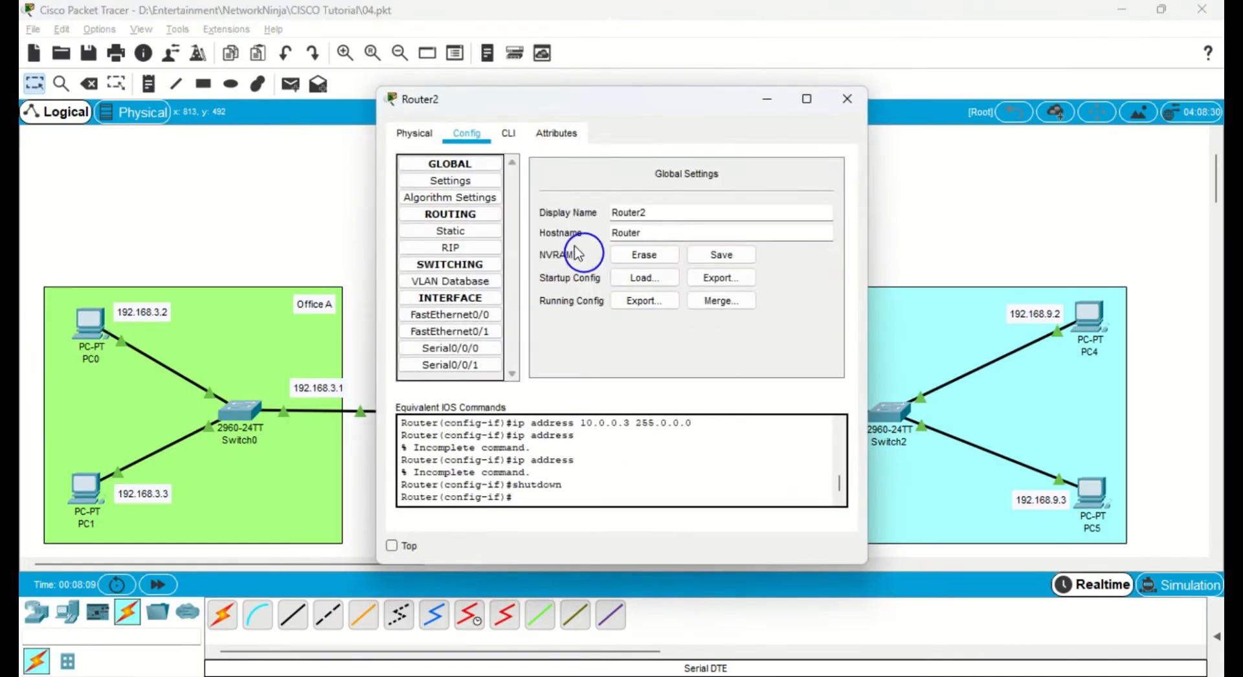
pyautogui.click(451, 363)
pyautogui.click(819, 178)
pyautogui.click(717, 249)
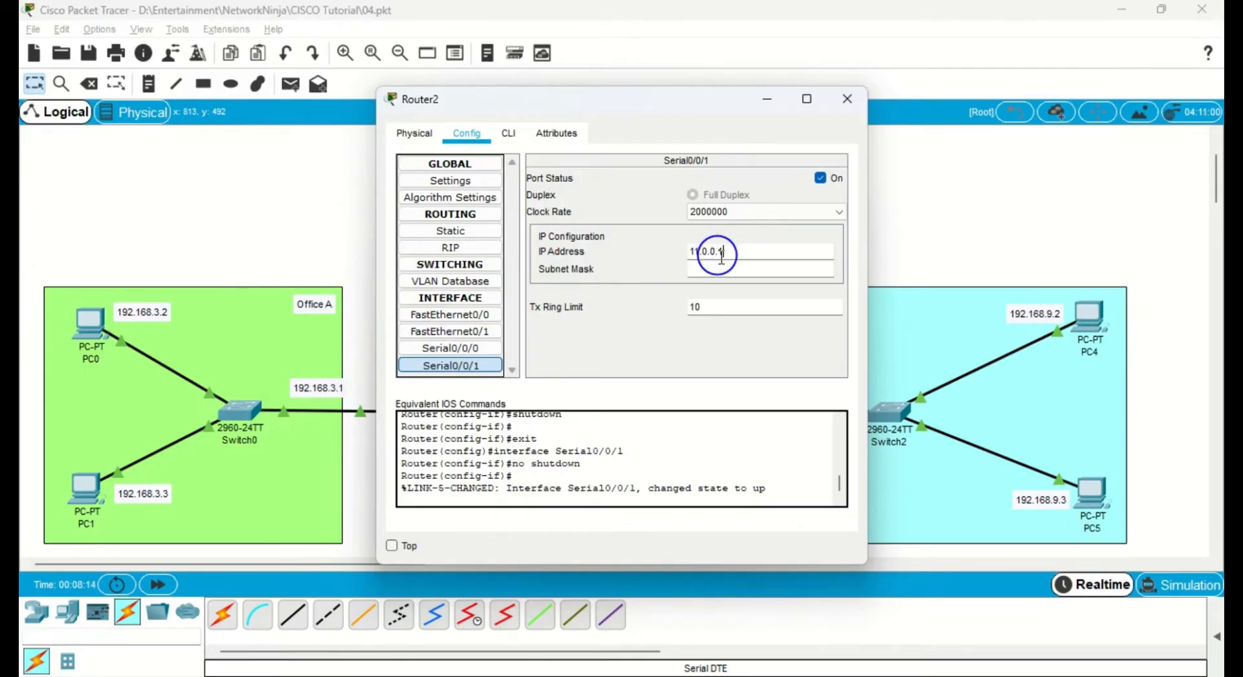
pyautogui.write('11.0.0.2')
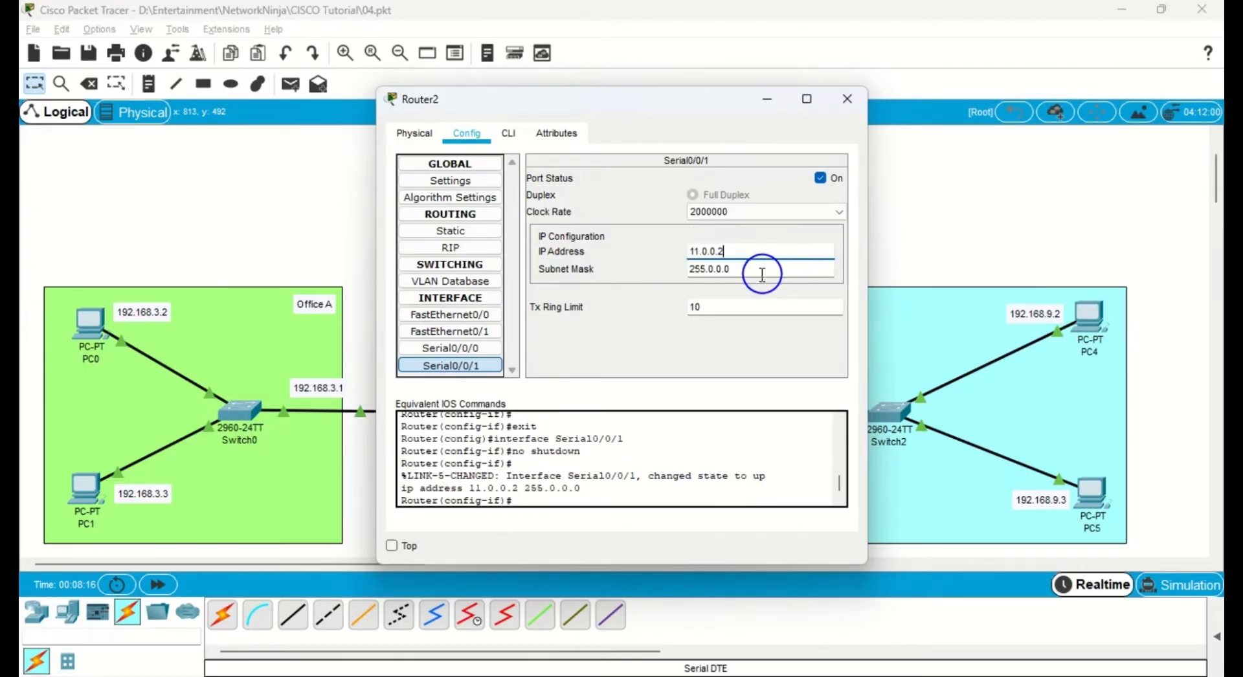
pyautogui.click(847, 112)
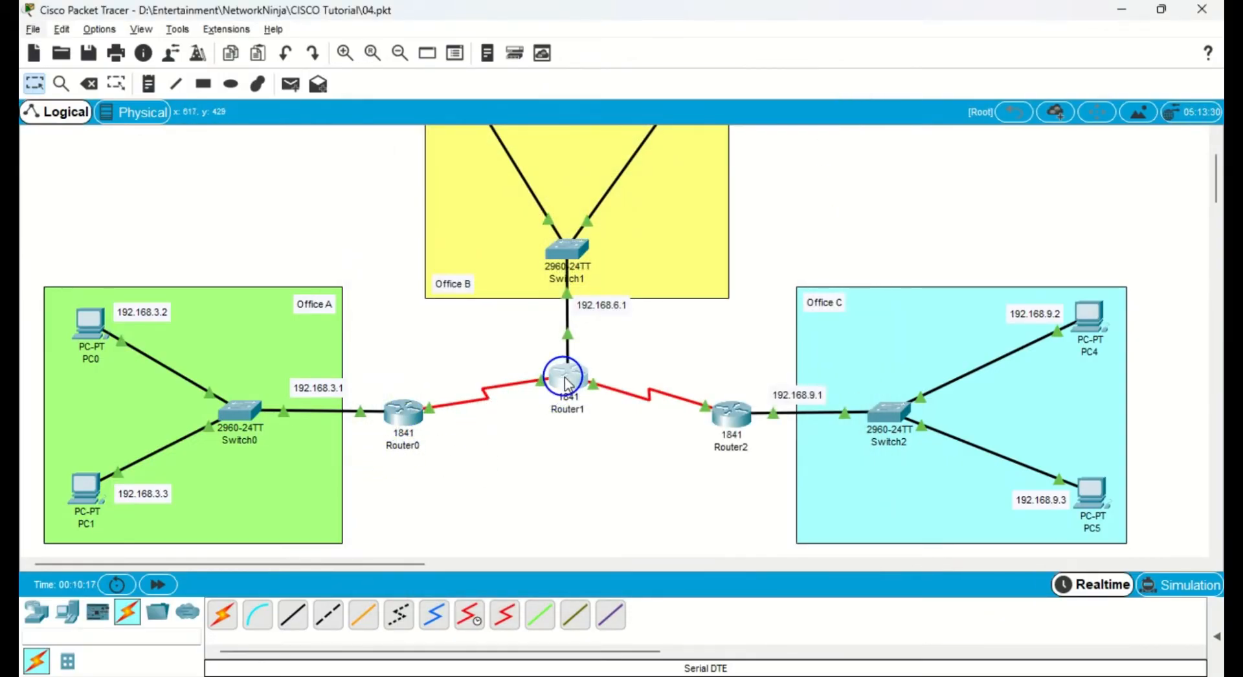
# Check the interface summary of Router2 and the Serial0/0/0 configuration of Router1.
pyautogui.moveTo(565, 382)
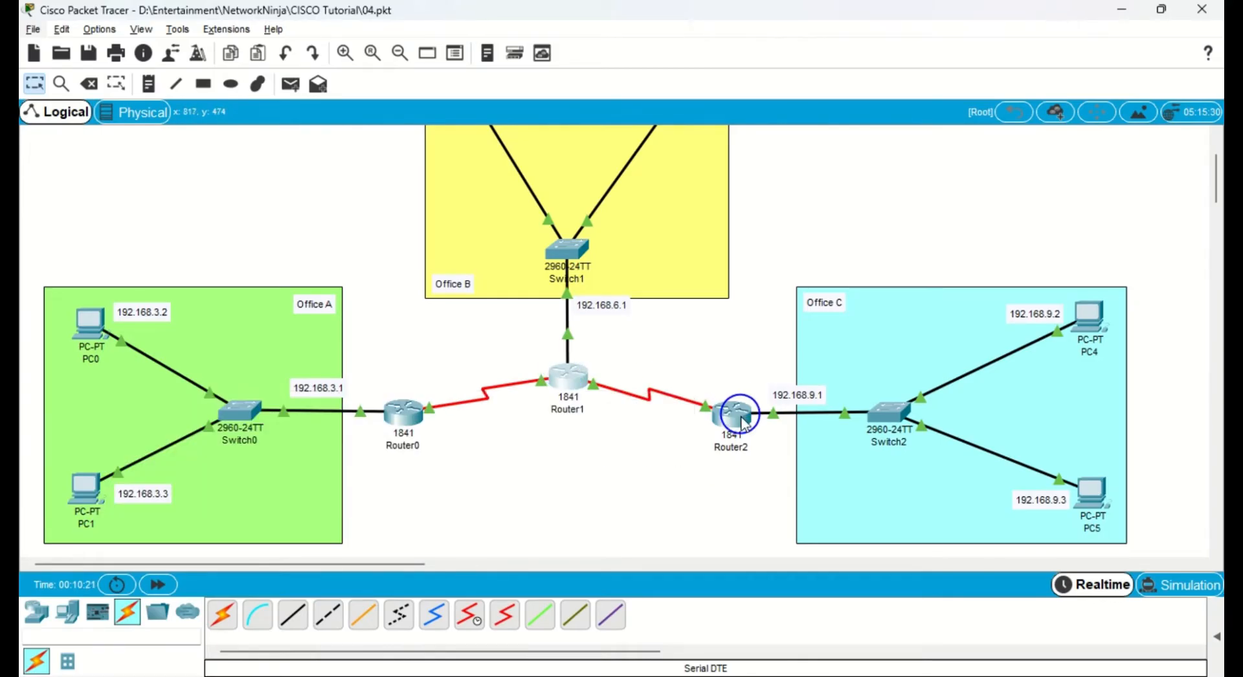
pyautogui.moveTo(742, 423)
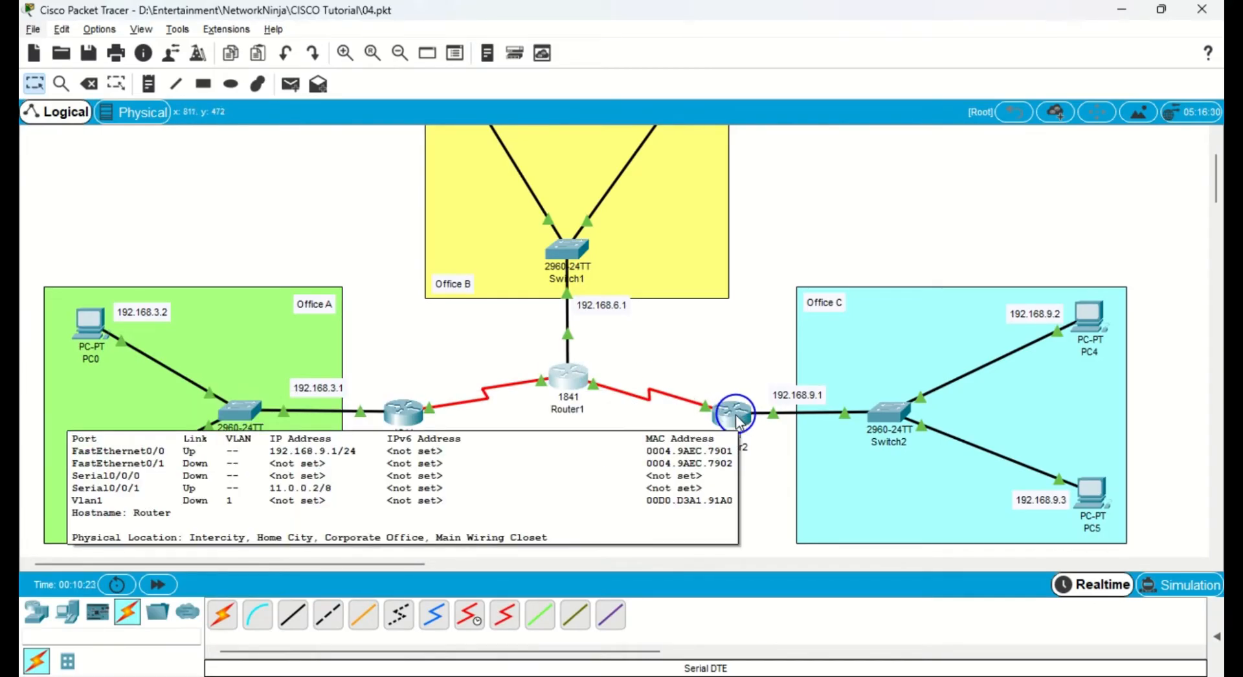
pyautogui.click(568, 373)
pyautogui.click(450, 348)
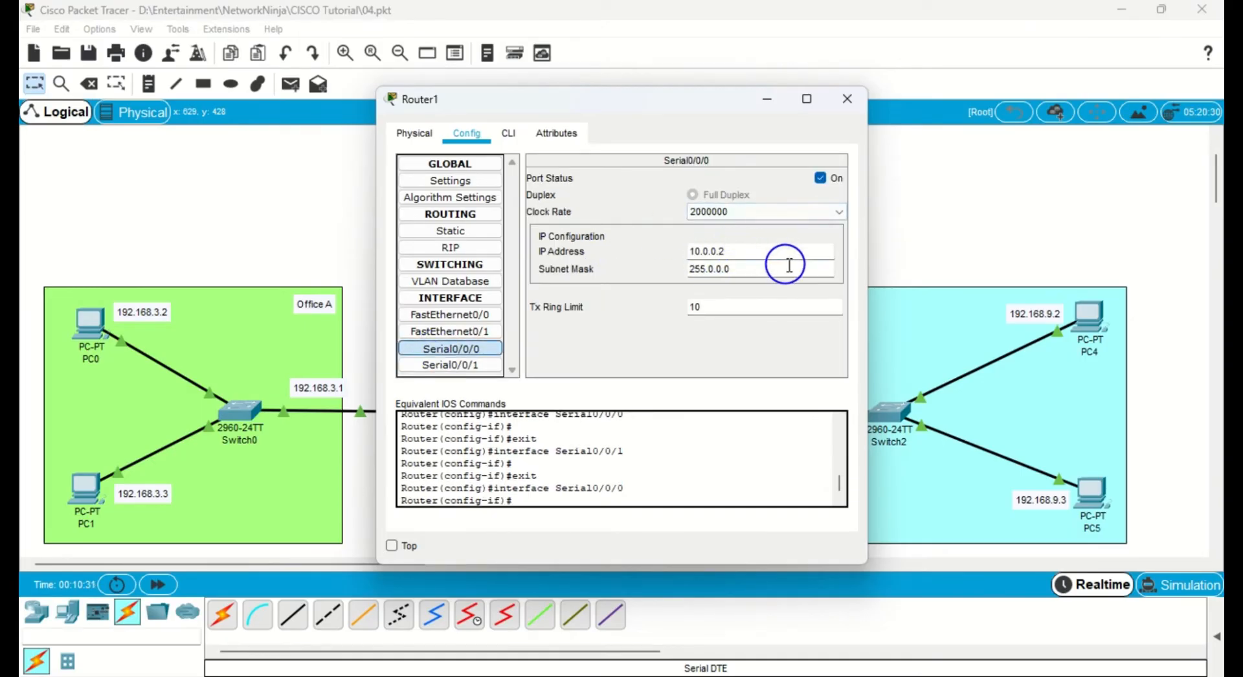
# Try to assign Router1's Serial0/0/1 the addresses 10.0.0.3 and 10.0.2.2, in the same network as Serial0/0/0.
pyautogui.click(447, 365)
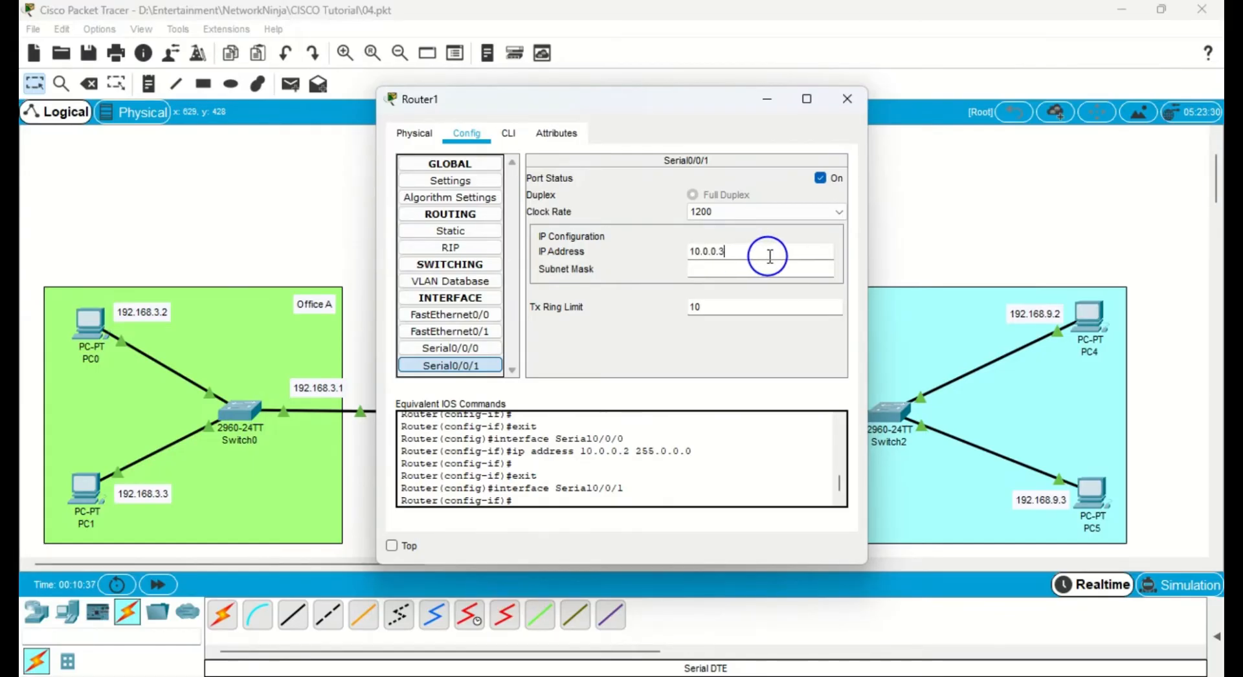
pyautogui.moveTo(666, 111); pyautogui.dragTo(721, 119)
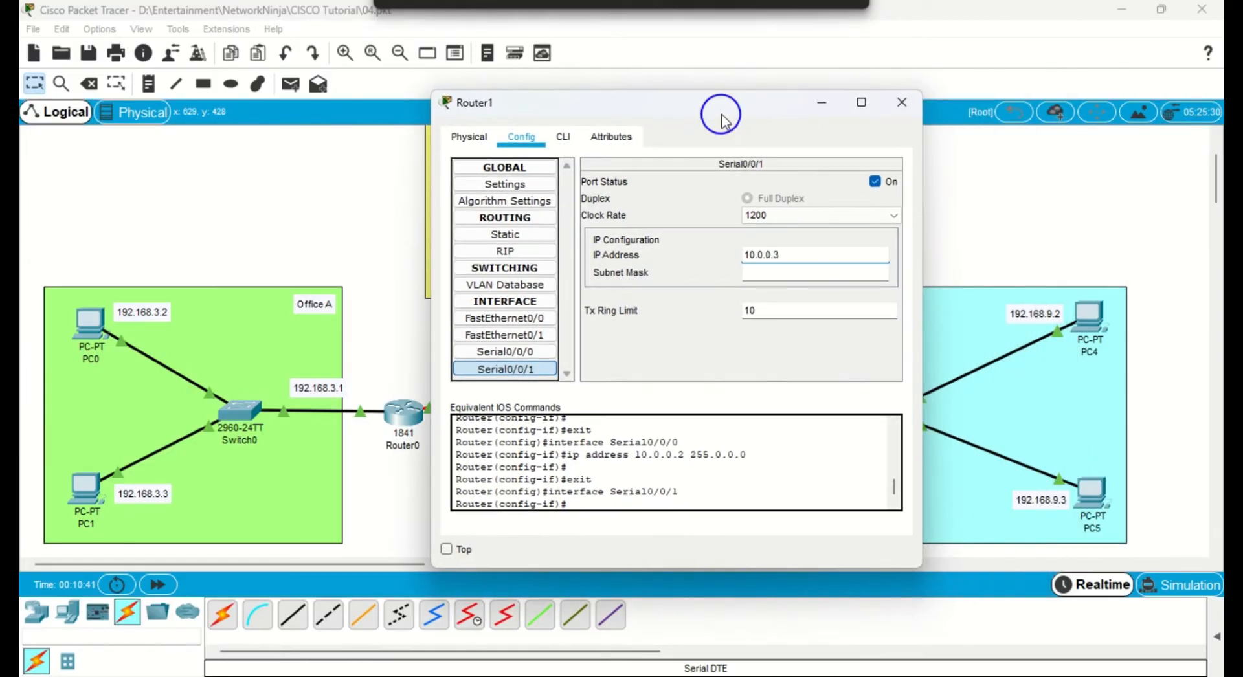
pyautogui.press('Return')
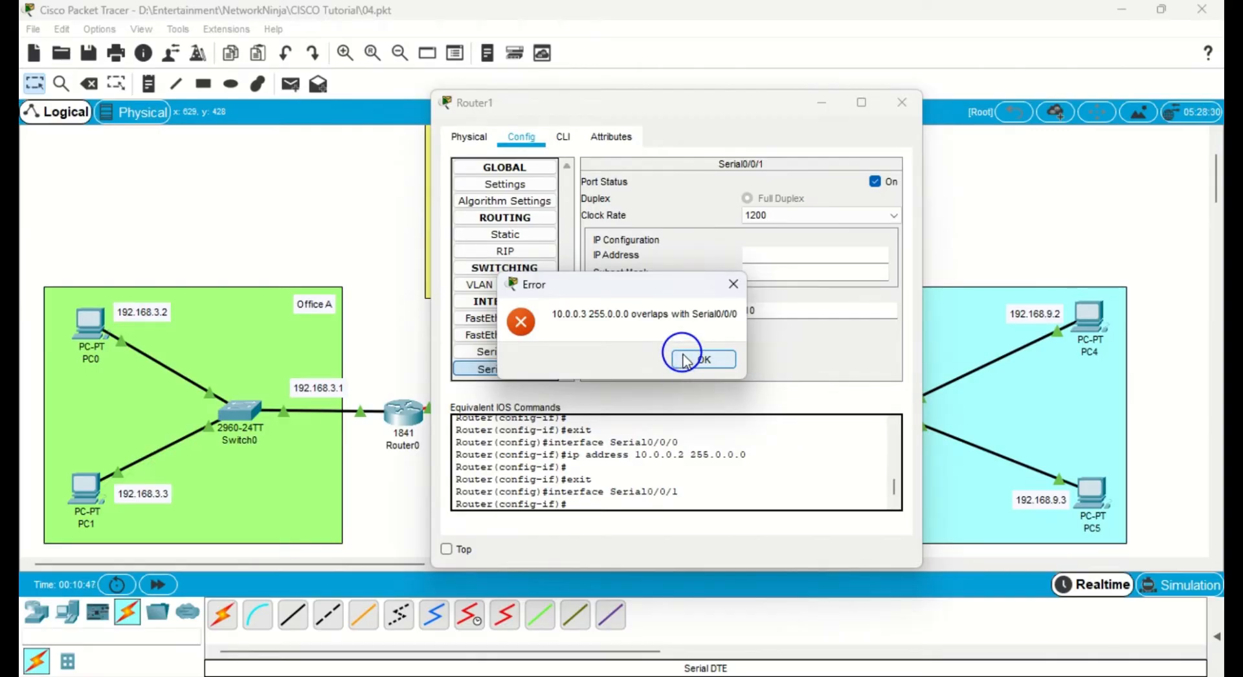
pyautogui.click(712, 370)
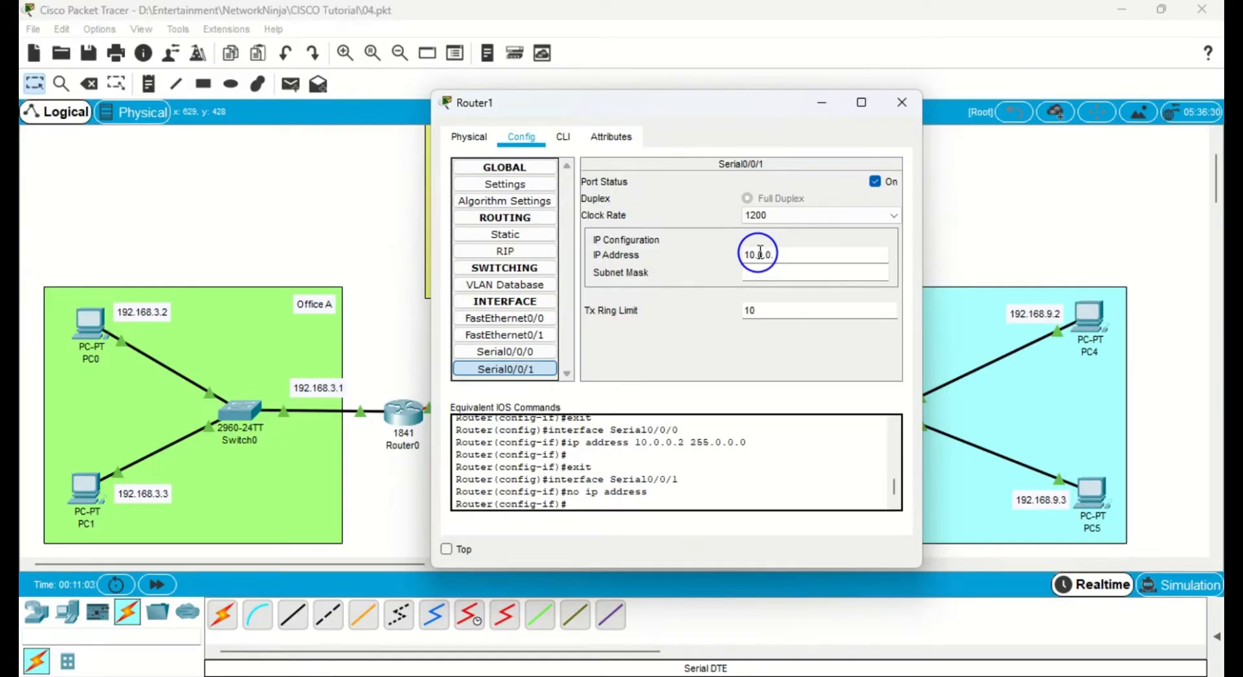
pyautogui.press('Tab')
pyautogui.press('Return')
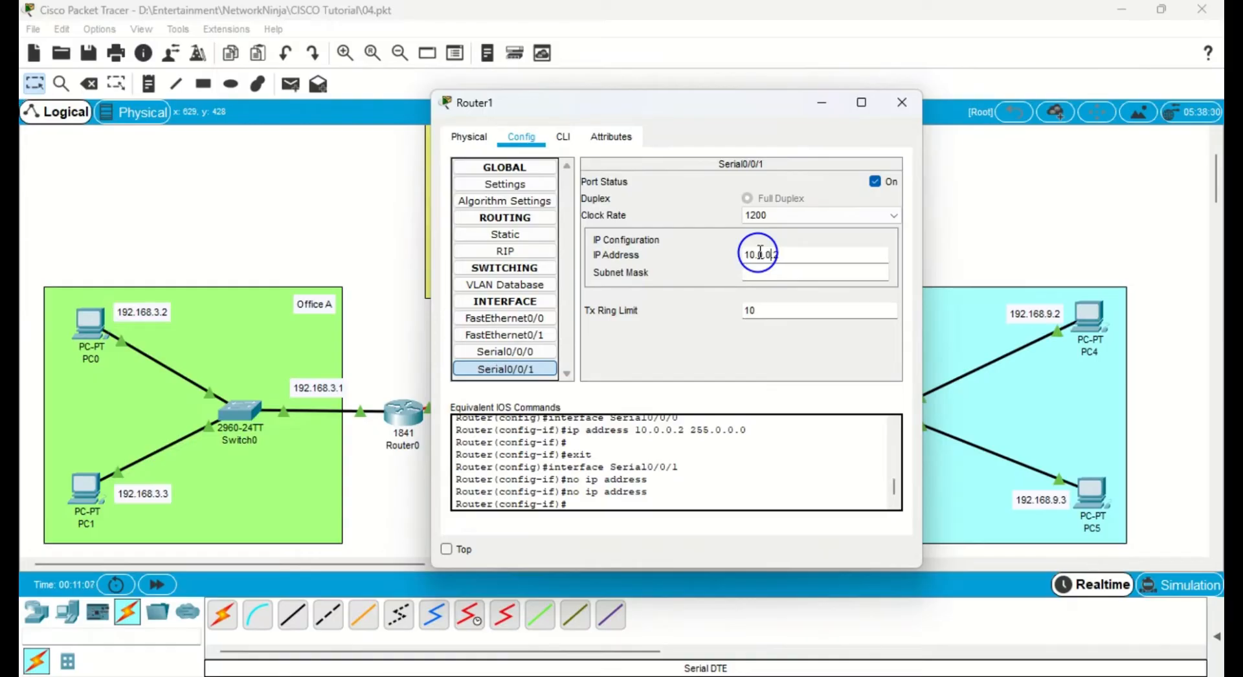
pyautogui.press('Tab')
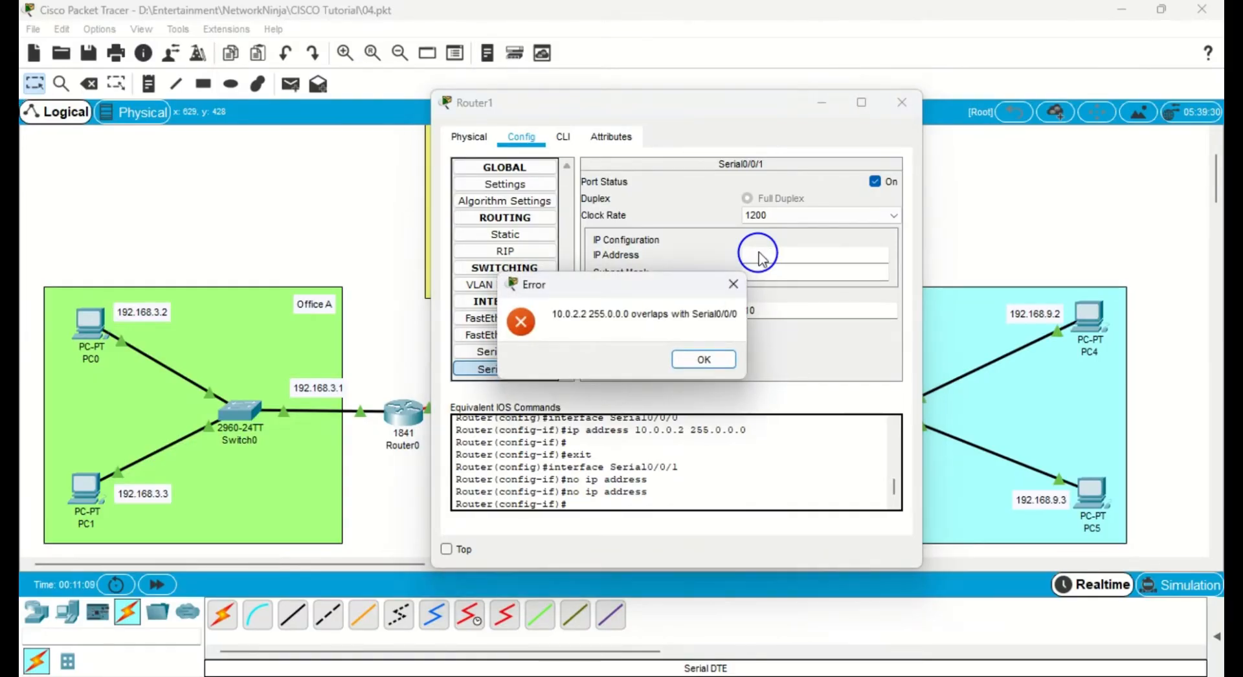
pyautogui.press('Return')
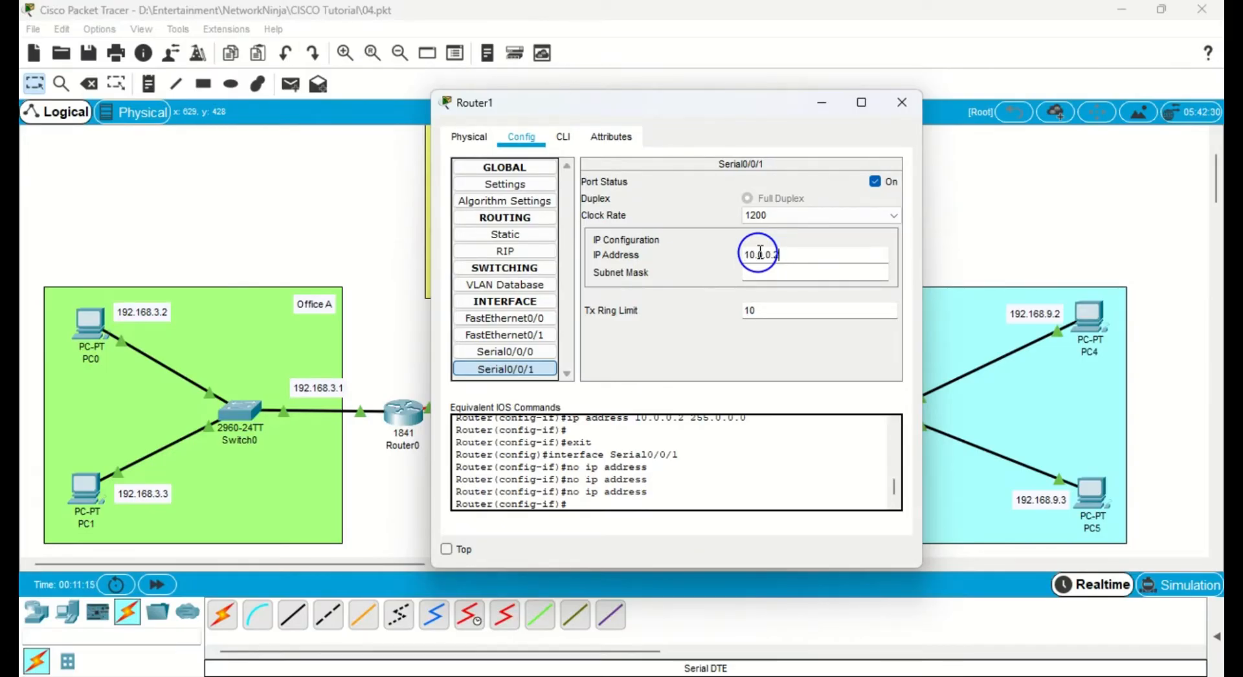
# Set the IP address of Router1's Serial0/0/1 to 11.0.0.1 with subnet mask 255.0.0.0.
pyautogui.click(750, 255)
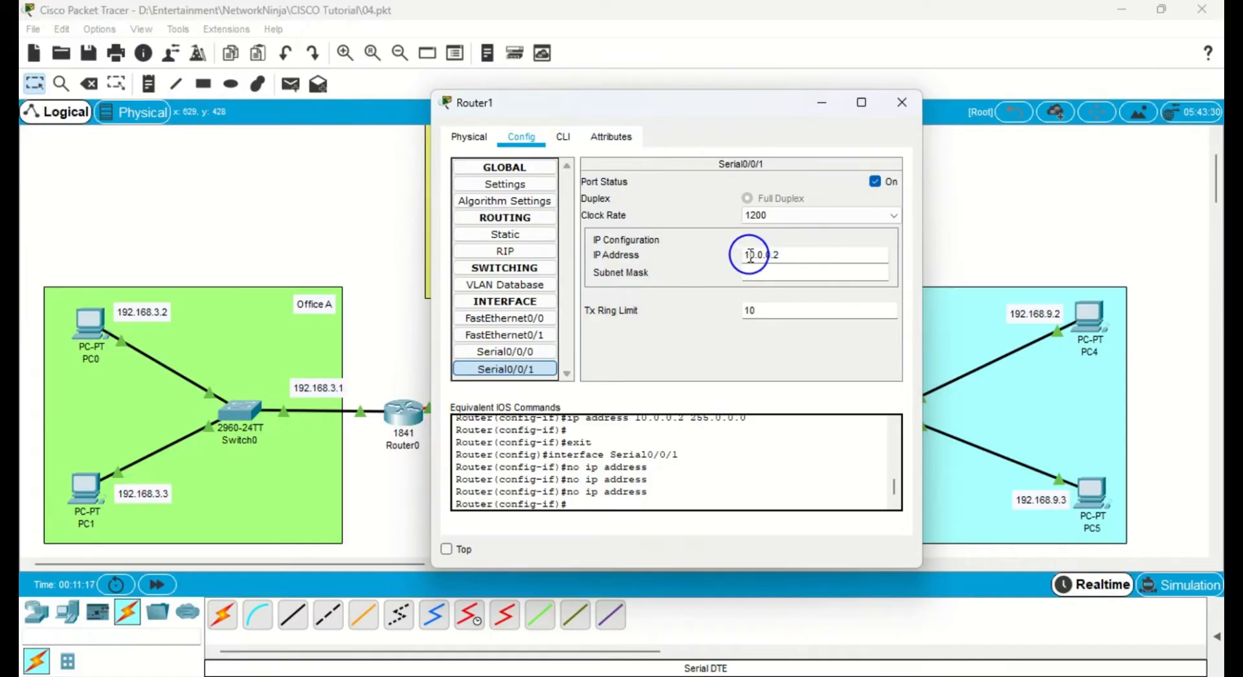
pyautogui.write('1')
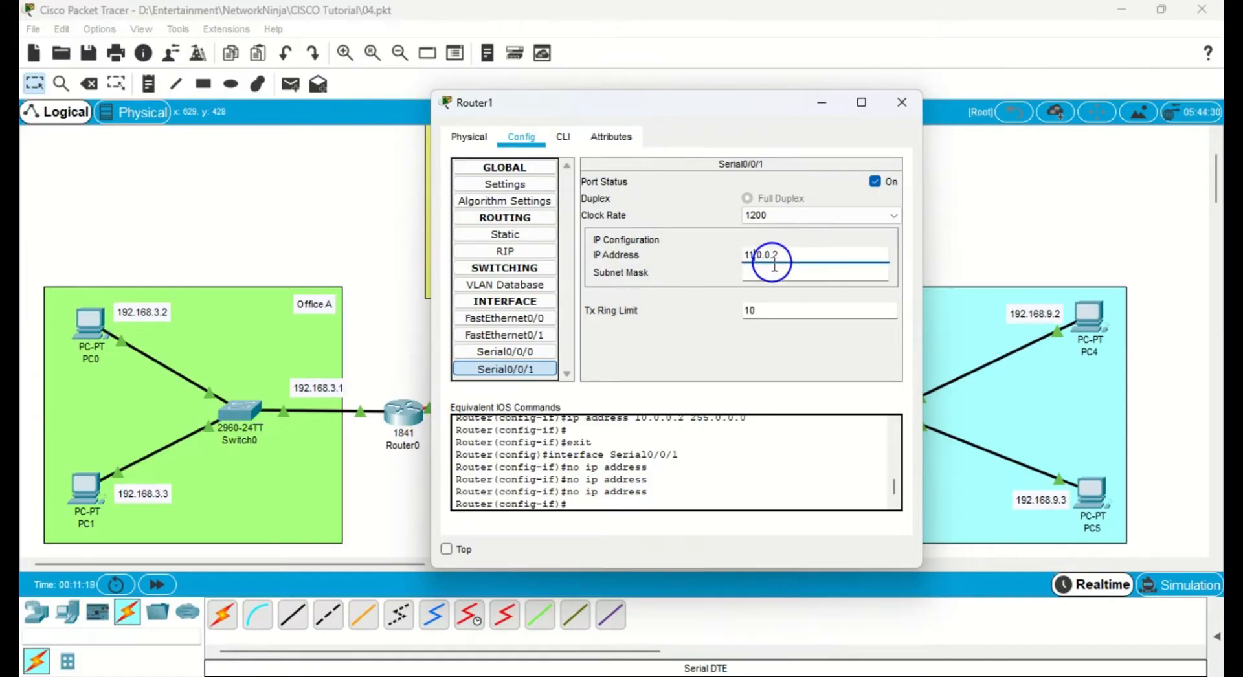
pyautogui.press('Tab')
pyautogui.click(812, 254)
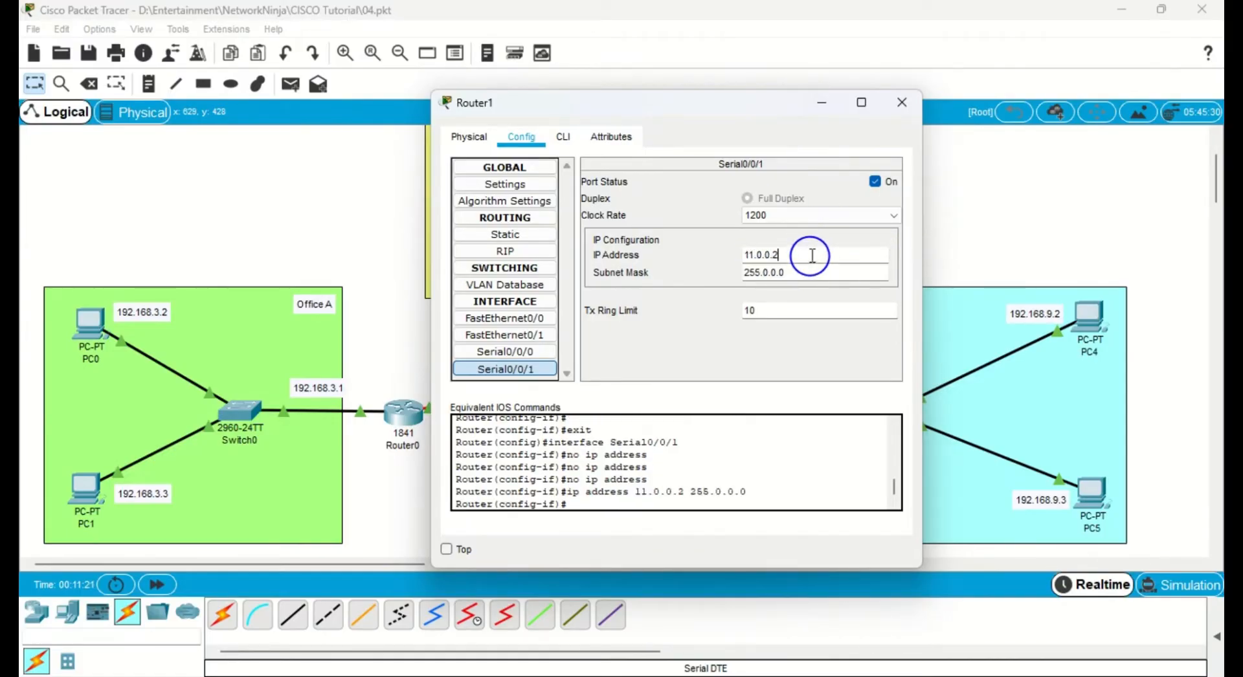
pyautogui.write('1')
pyautogui.press('Return')
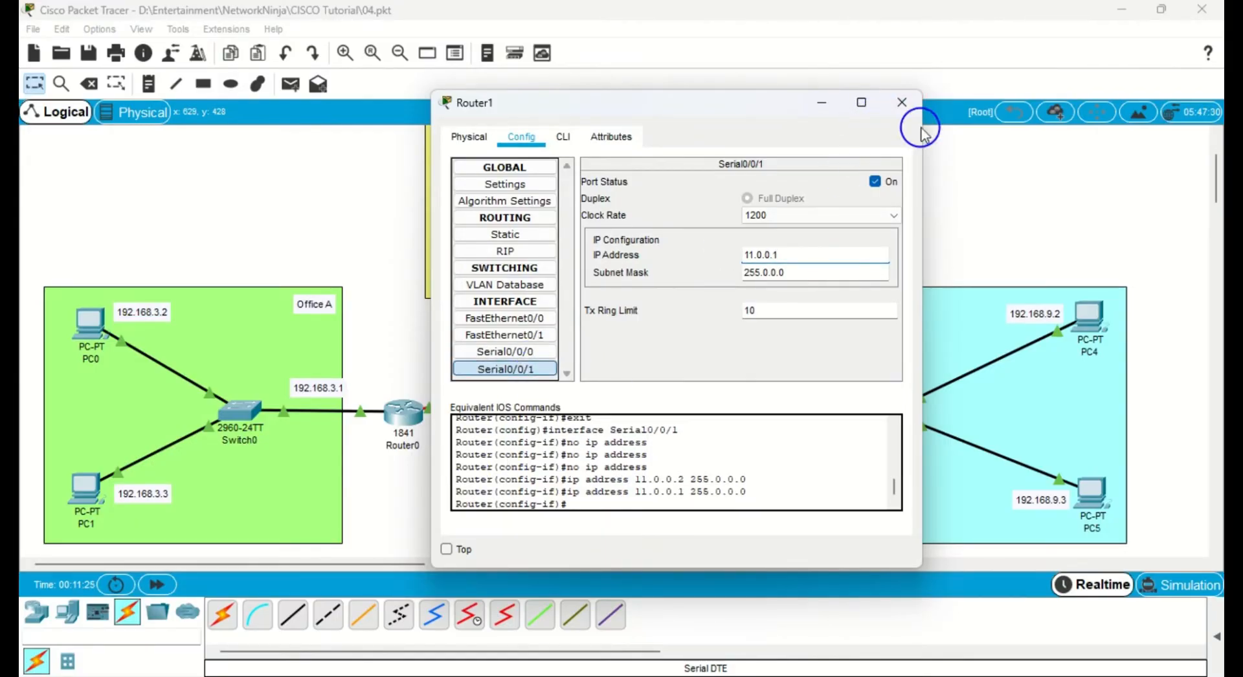
pyautogui.click(909, 109)
# Check the IP configuration of Router2's Serial0/0/1 interface.
pyautogui.click(735, 409)
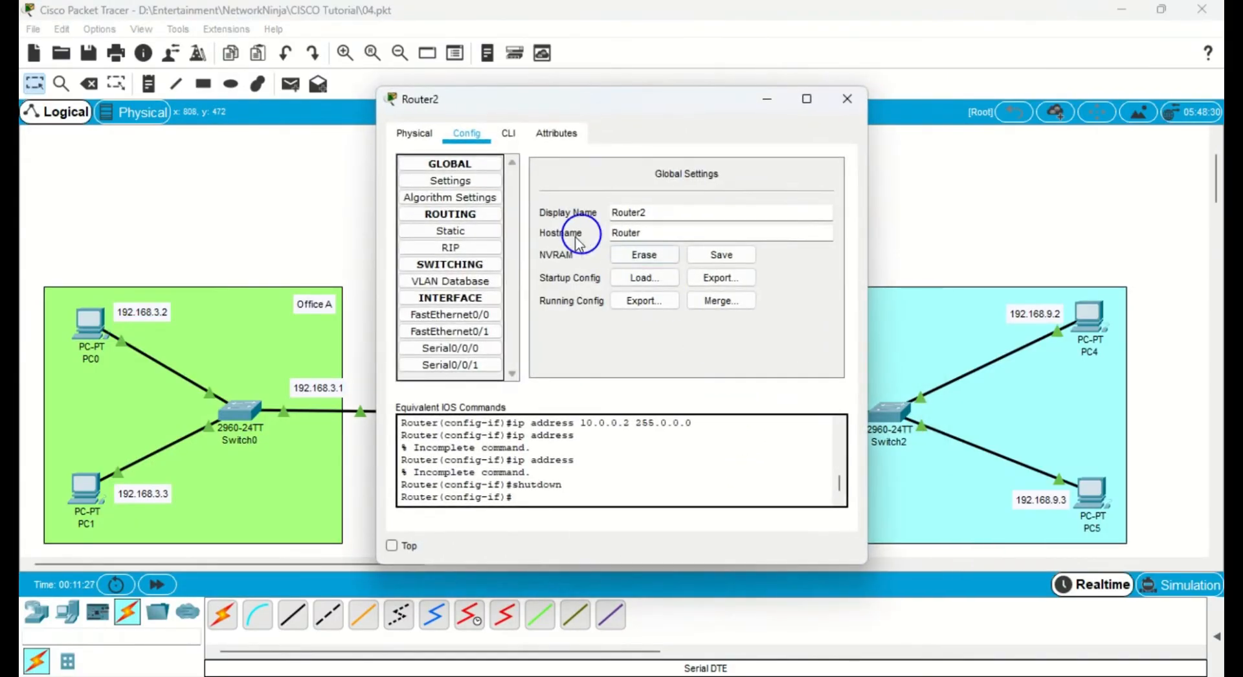
pyautogui.click(450, 365)
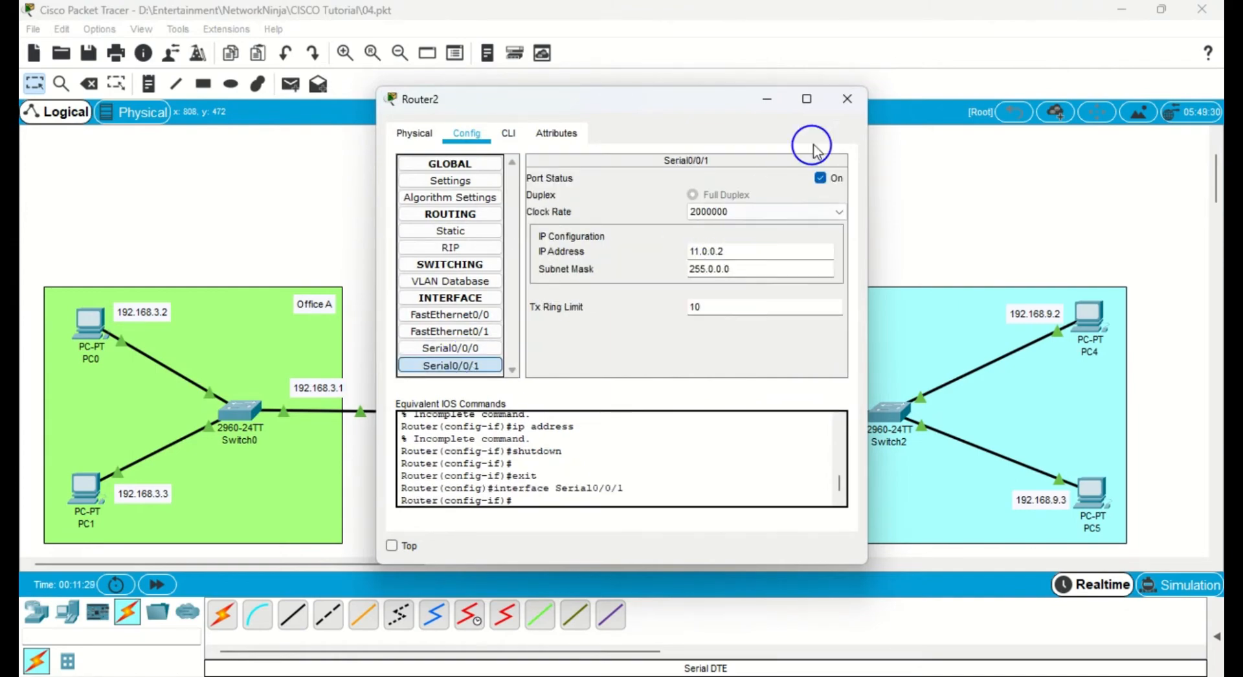
pyautogui.click(844, 115)
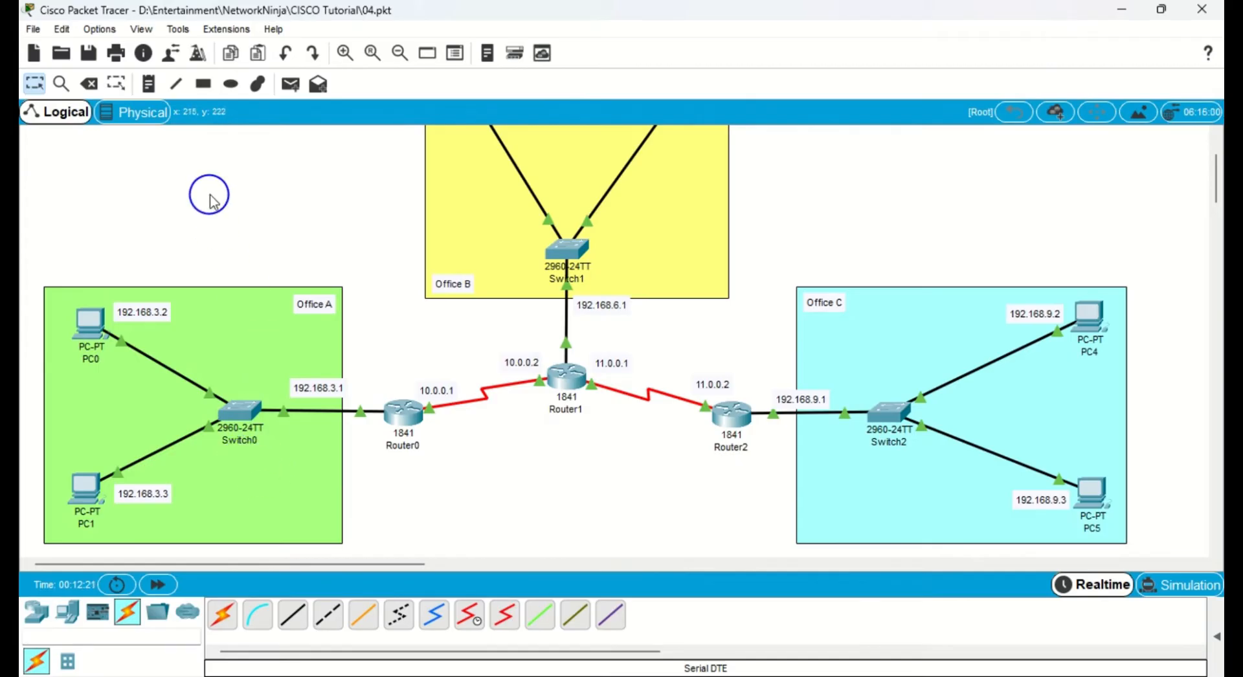
# Send a simple PDU from PC0 to PC1 within Office A to test their connectivity.
pyautogui.click(292, 84)
pyautogui.click(91, 324)
pyautogui.click(100, 502)
pyautogui.click(84, 484)
pyautogui.click(143, 493)
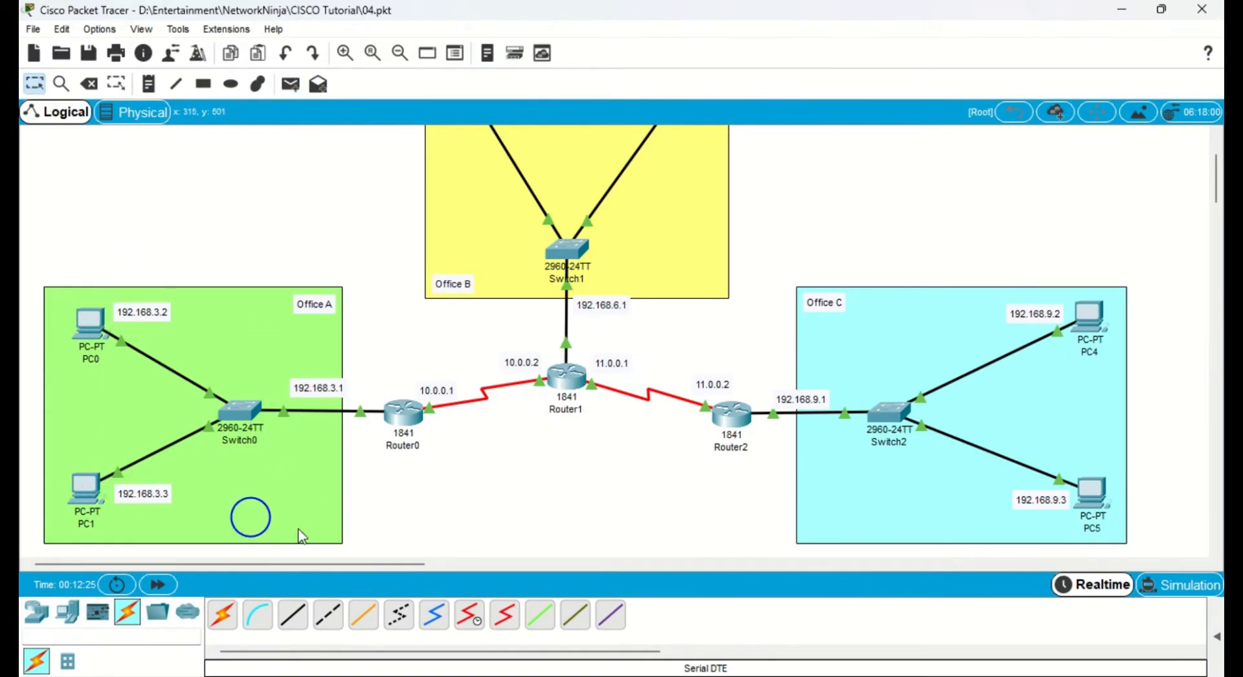
# Show the PDU list and send a simple PDU from PC2 to PC3 within Office B.
pyautogui.click(1217, 638)
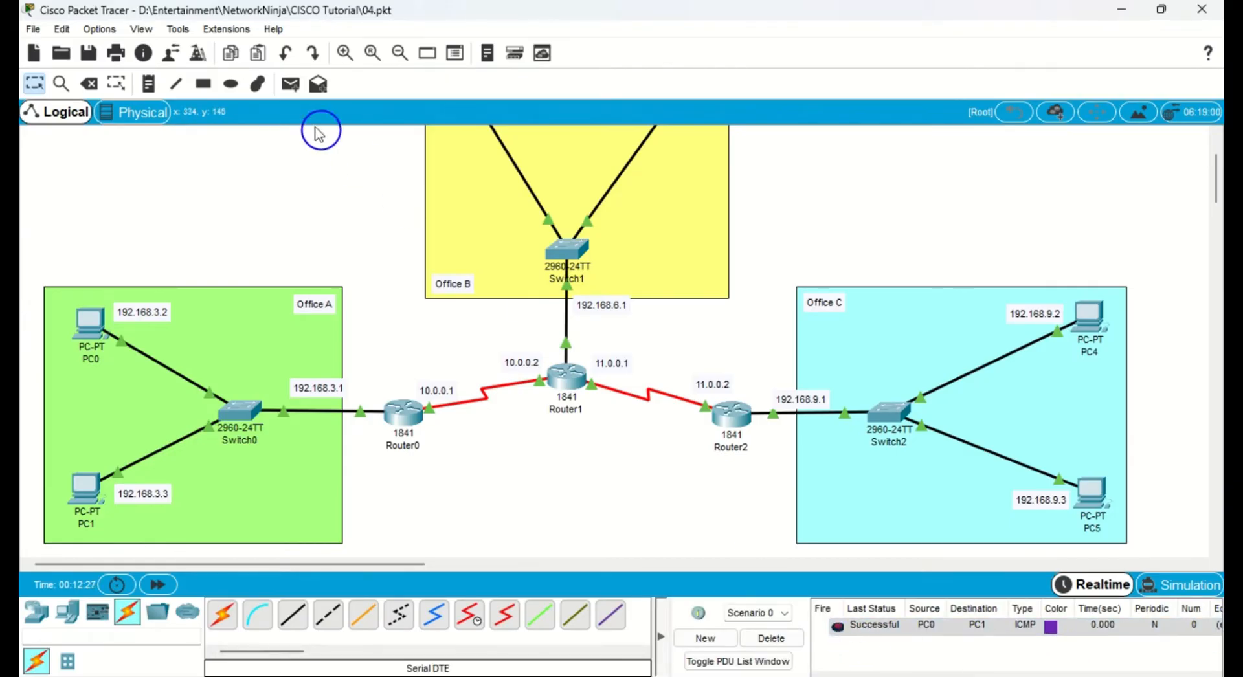
pyautogui.click(291, 84)
pyautogui.scroll(2, 526, 220)
pyautogui.click(460, 205)
pyautogui.click(693, 201)
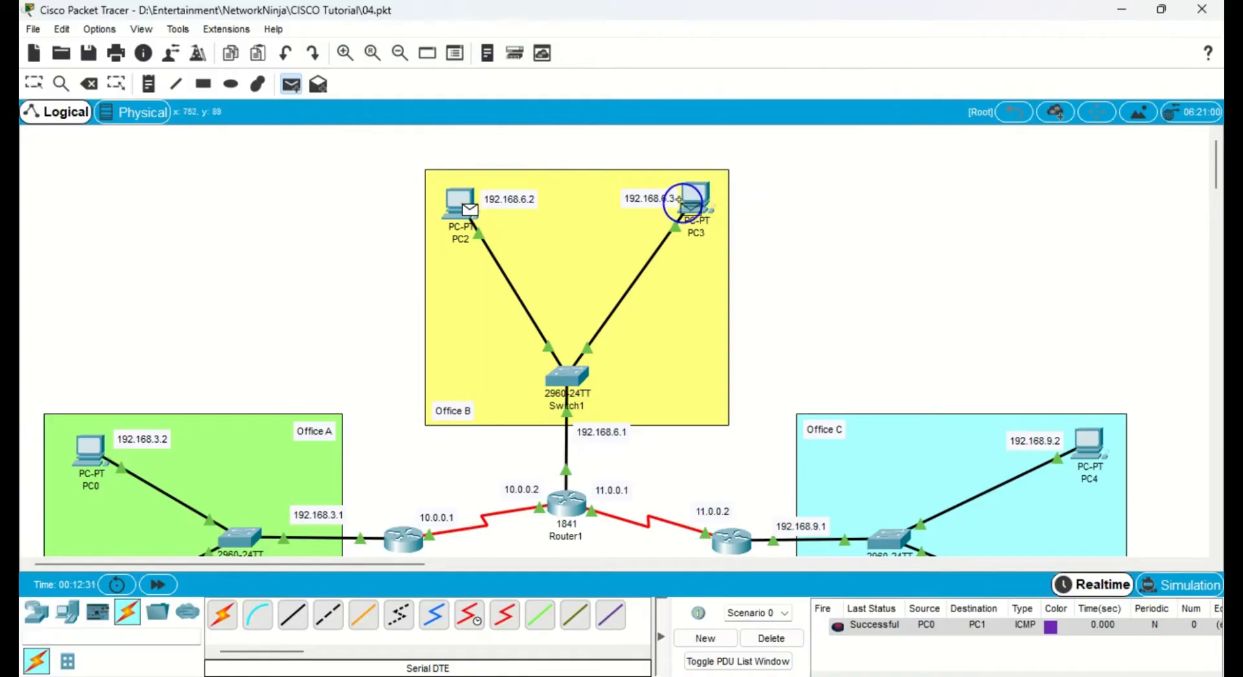
pyautogui.click(696, 197)
# Send a simple PDU from PC4 to PC5 within Office C and delete the scenario to clear the test list.
pyautogui.scroll(-2, 818, 216)
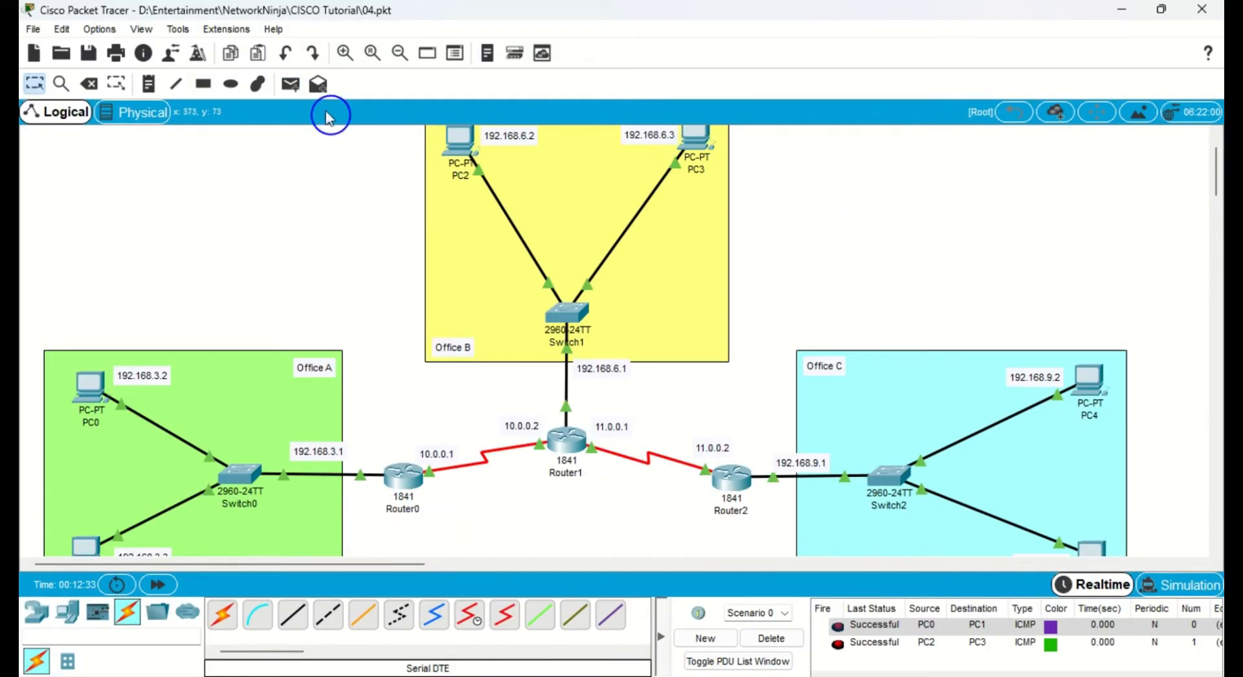
pyautogui.click(290, 84)
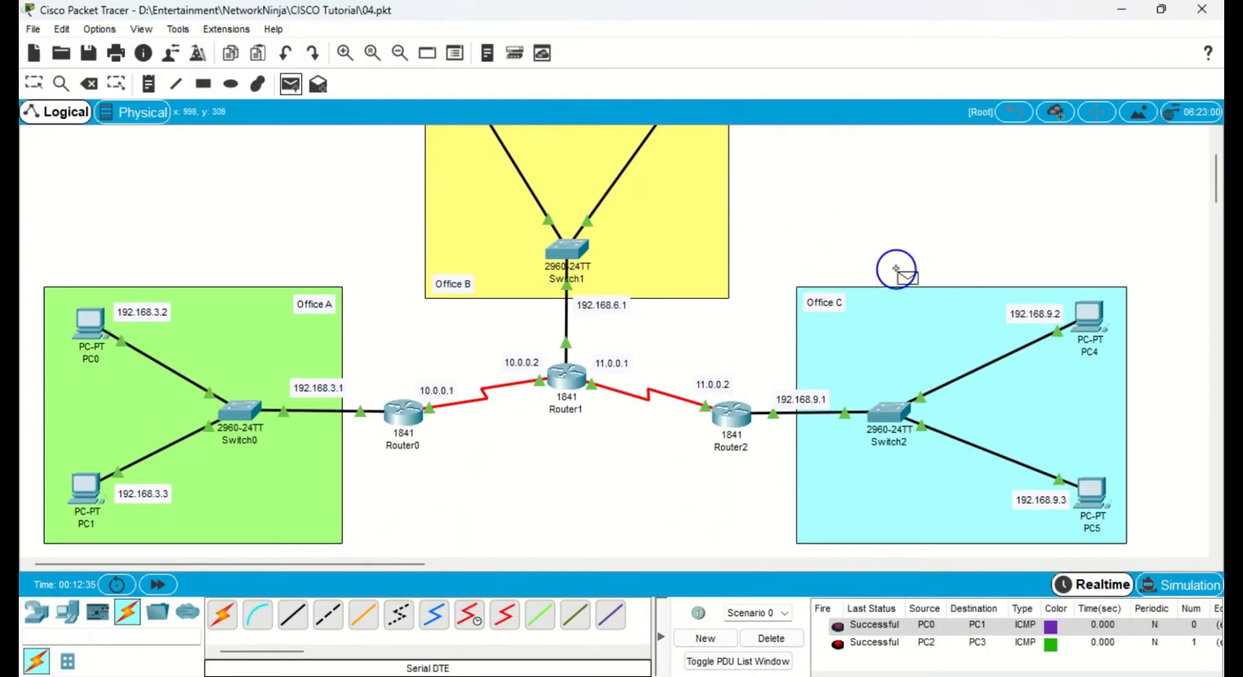
pyautogui.click(1087, 312)
pyautogui.click(1092, 495)
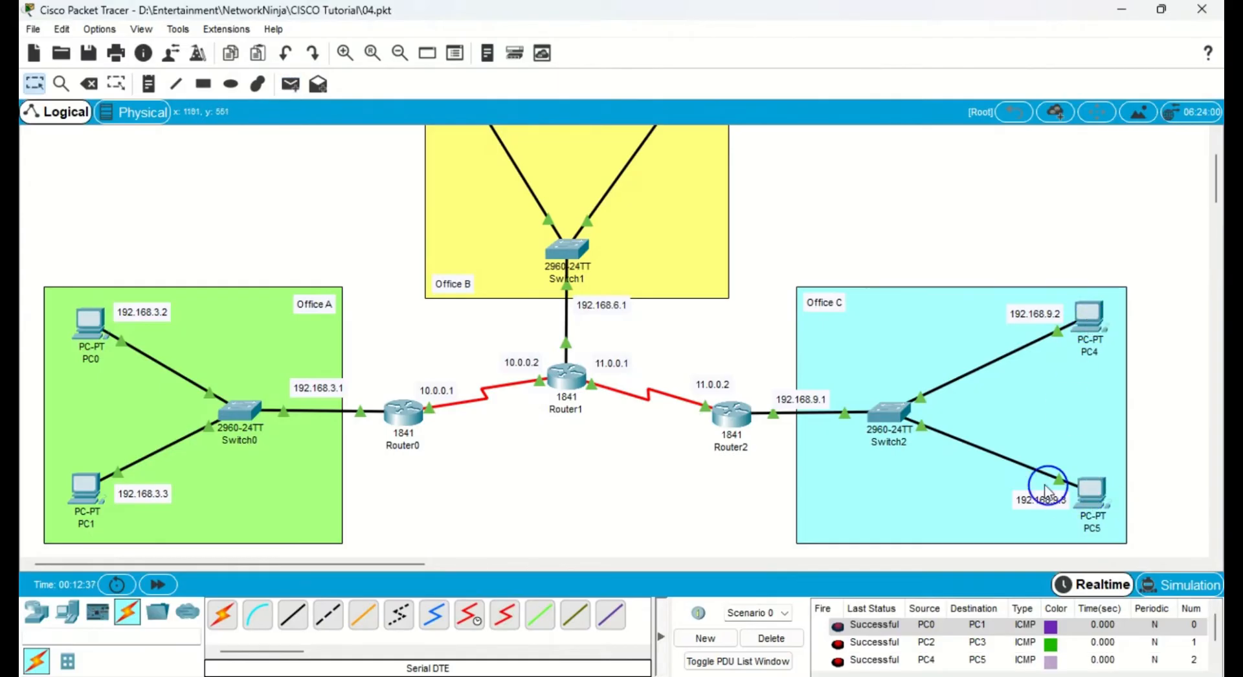
pyautogui.click(793, 636)
pyautogui.scroll(1, 695, 396)
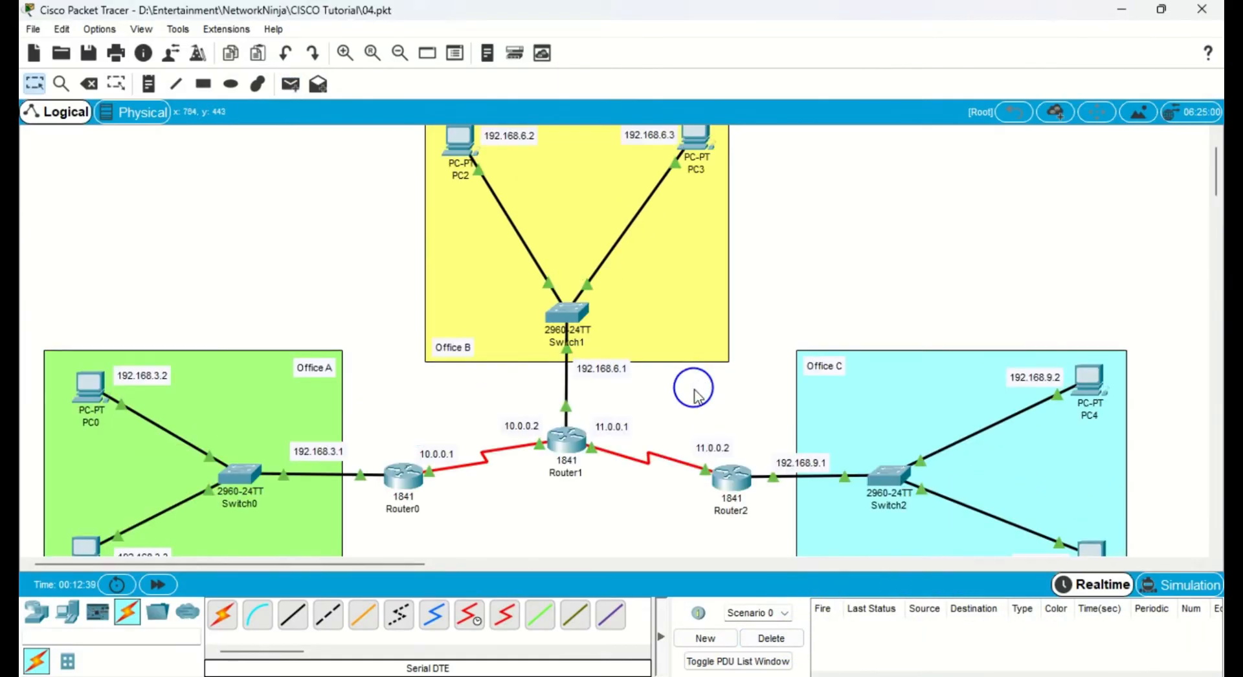
pyautogui.scroll(-1, 698, 401)
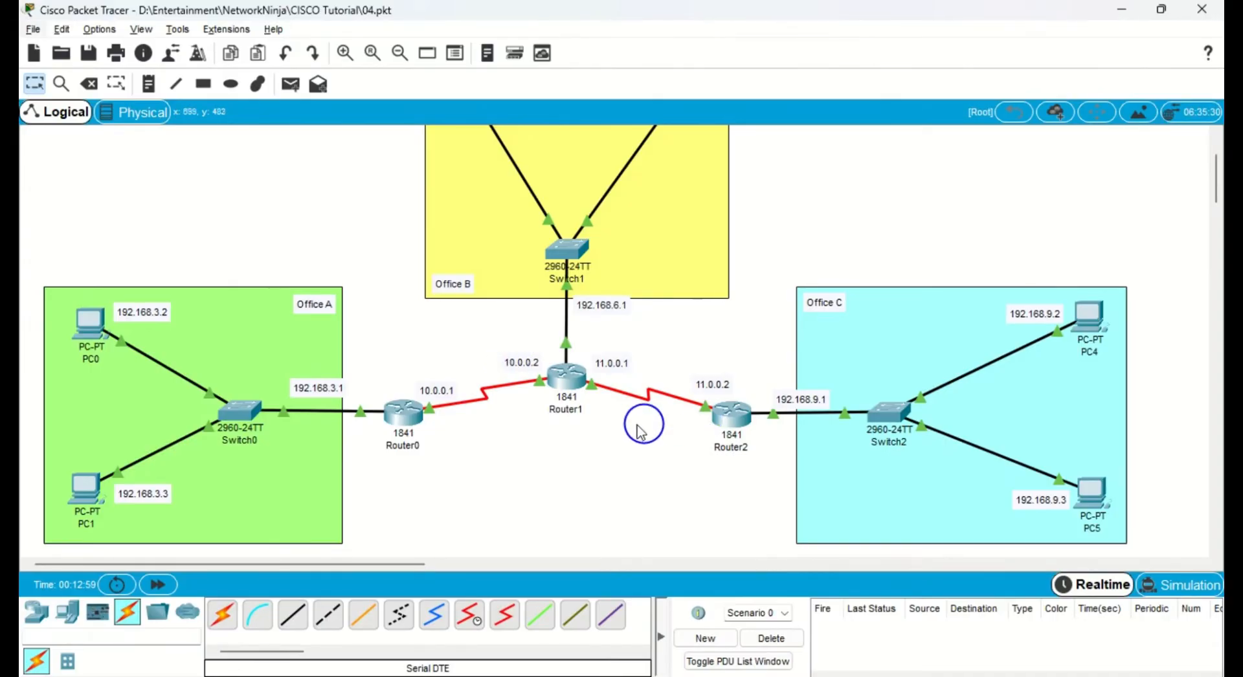
# Send a simple PDU from PC0 in Office A to PC2 in Office B to test connectivity between the offices.
pyautogui.click(290, 88)
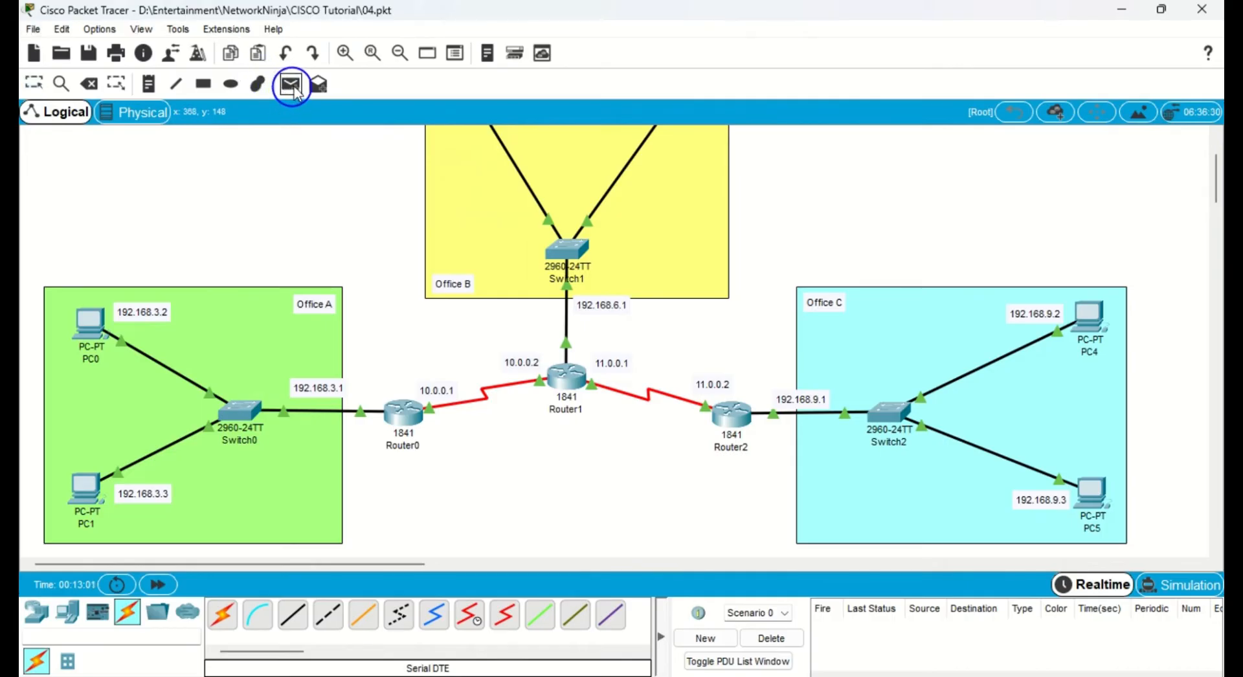
pyautogui.click(89, 322)
pyautogui.scroll(2, 408, 297)
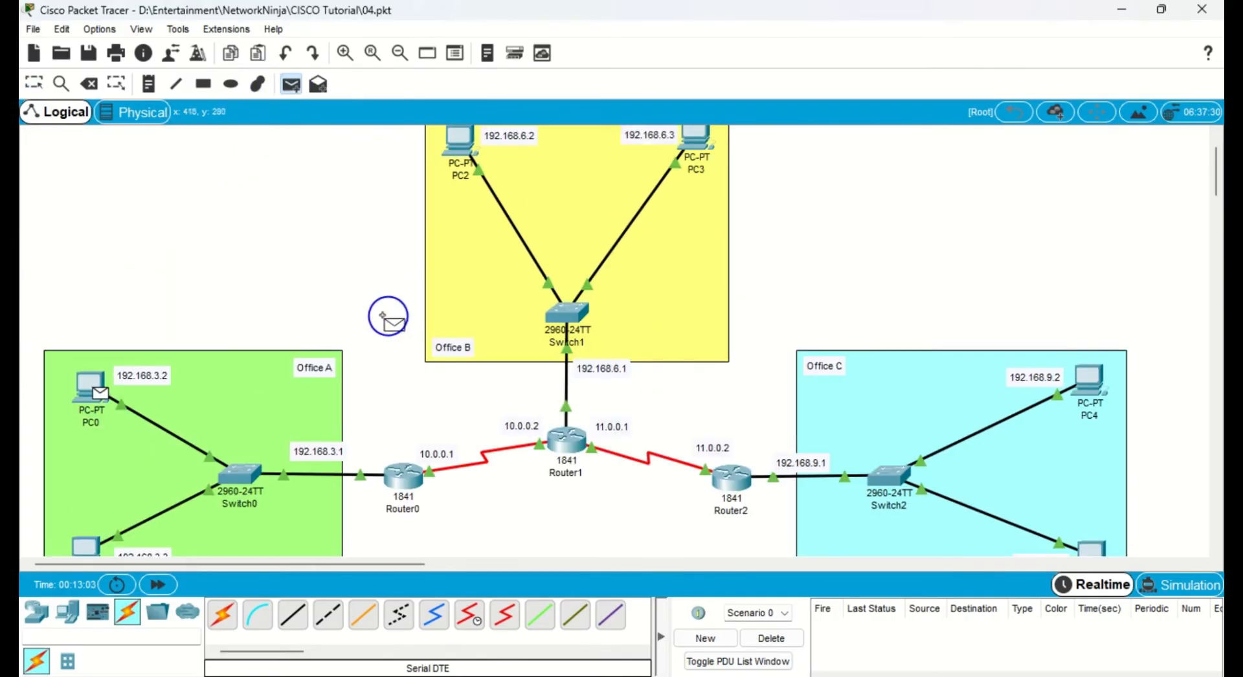
pyautogui.scroll(2, 449, 301)
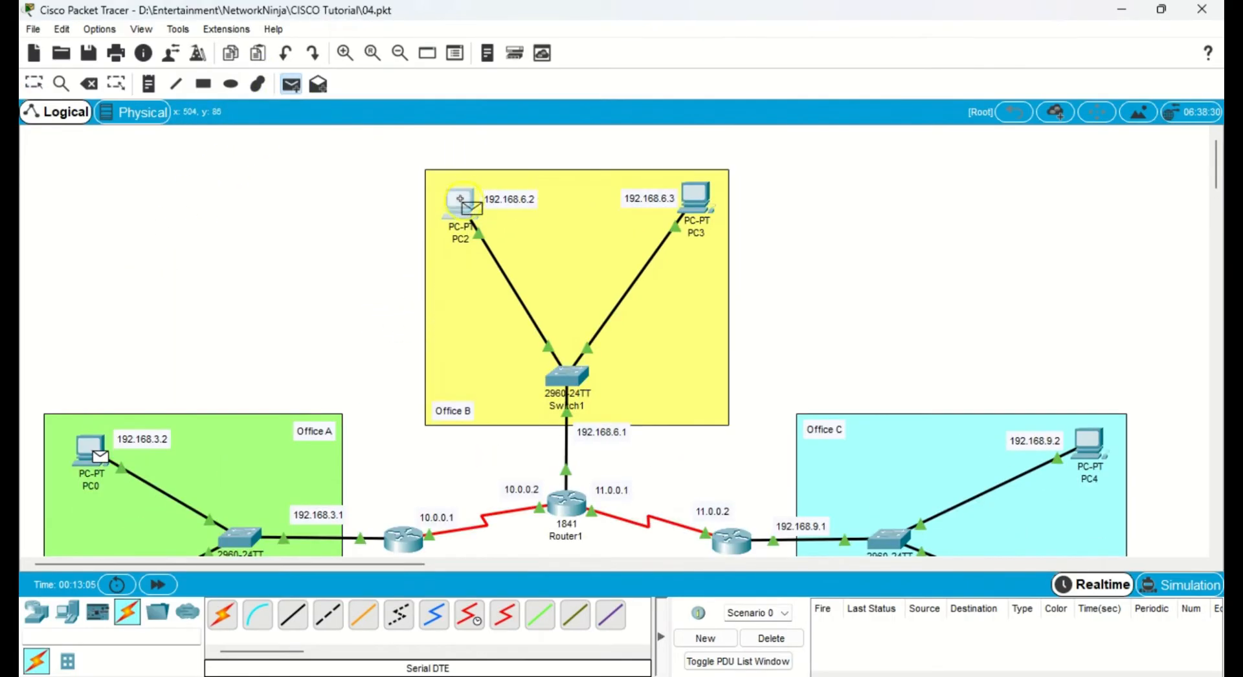
pyautogui.click(465, 201)
# Send a simple PDU from PC0 in Office A to PC4 in Office C to test their connectivity.
pyautogui.click(290, 85)
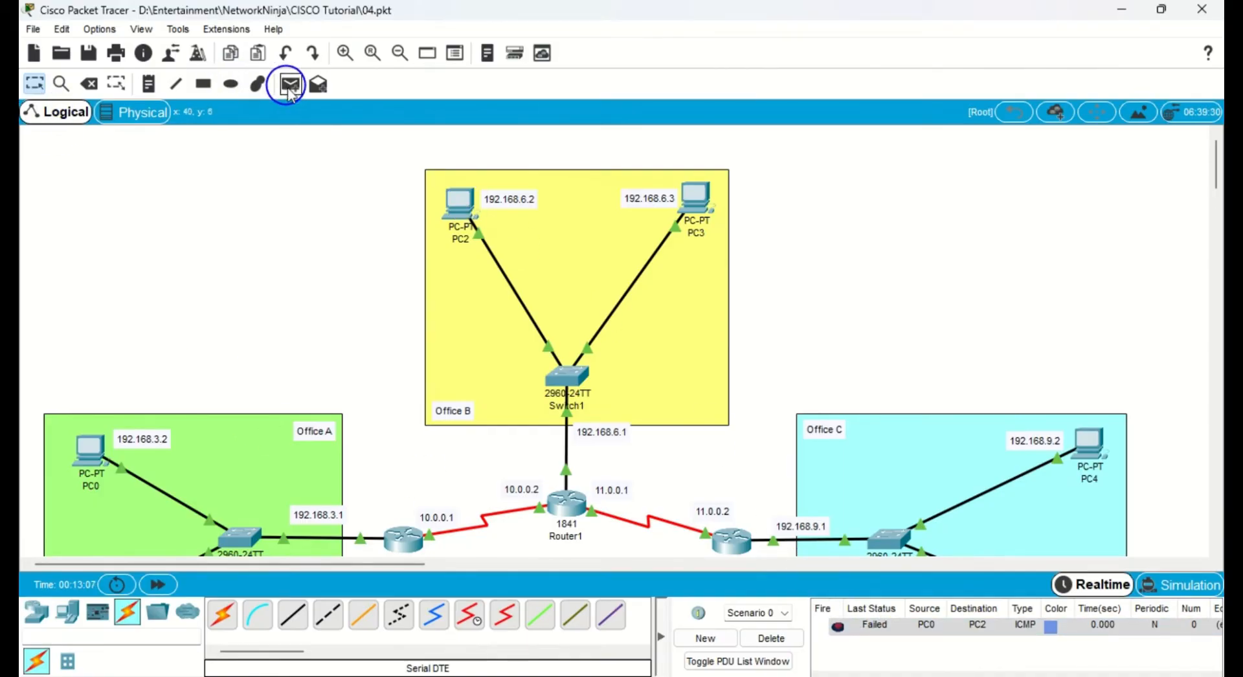
pyautogui.click(88, 447)
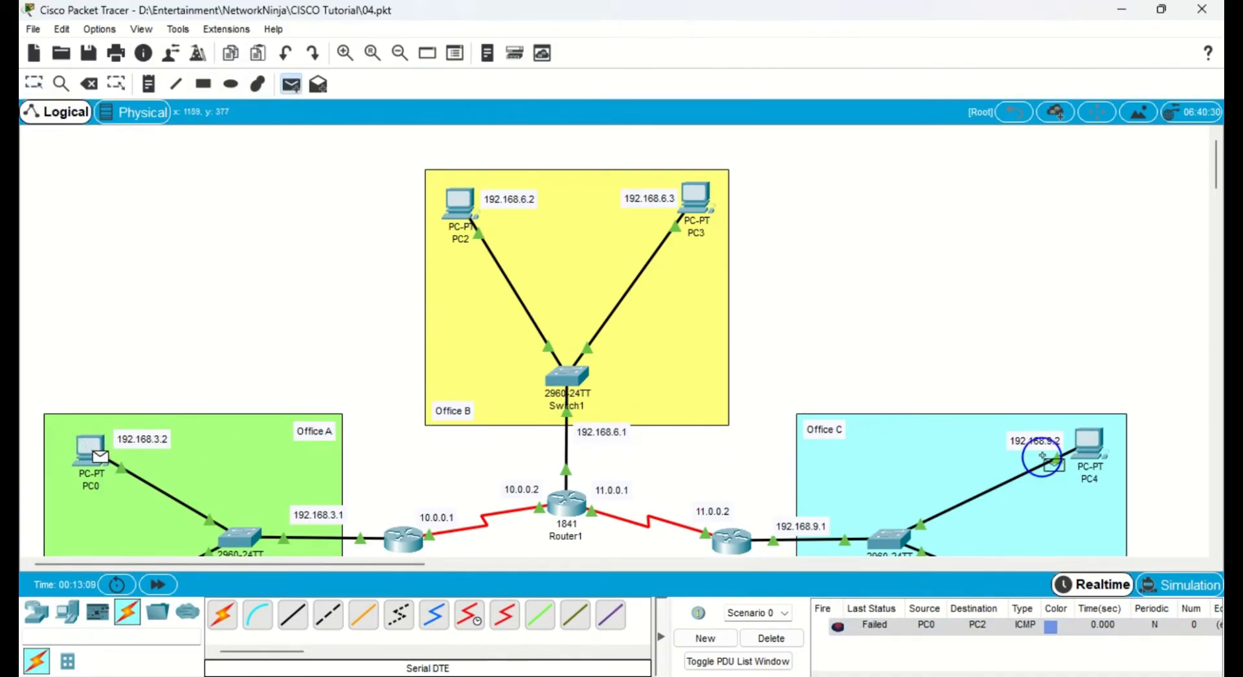
pyautogui.scroll(-2, 1081, 379)
pyautogui.click(1079, 381)
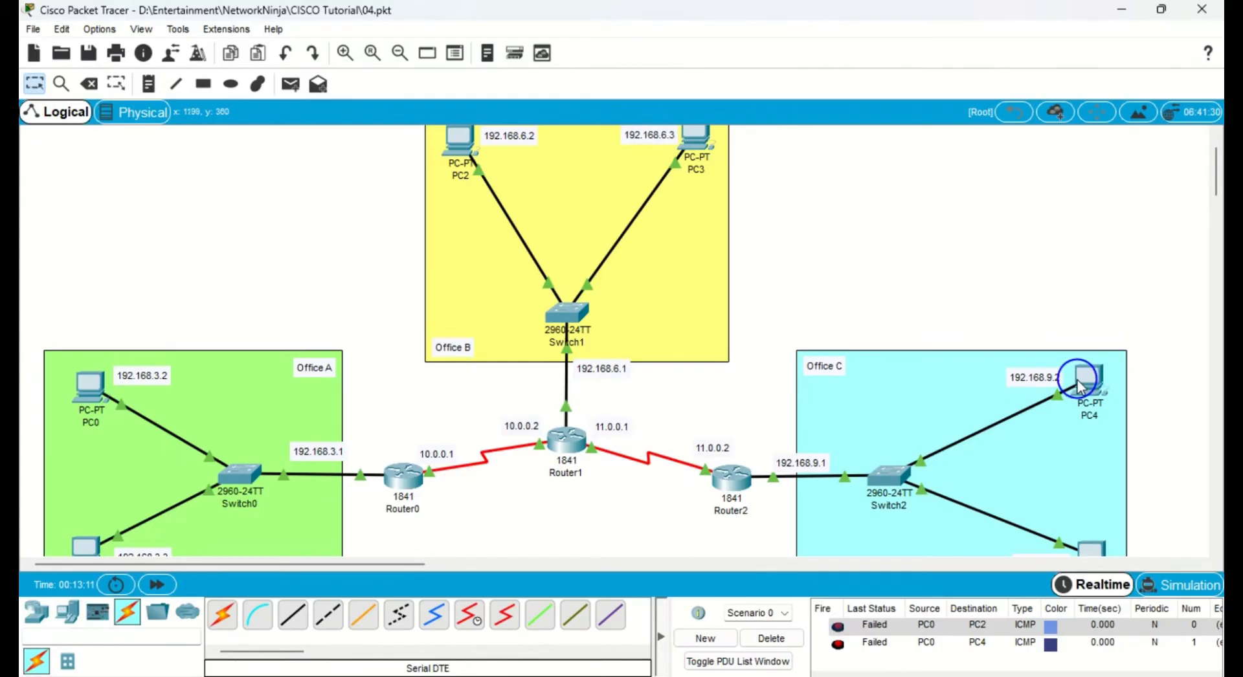
pyautogui.scroll(-2, 569, 422)
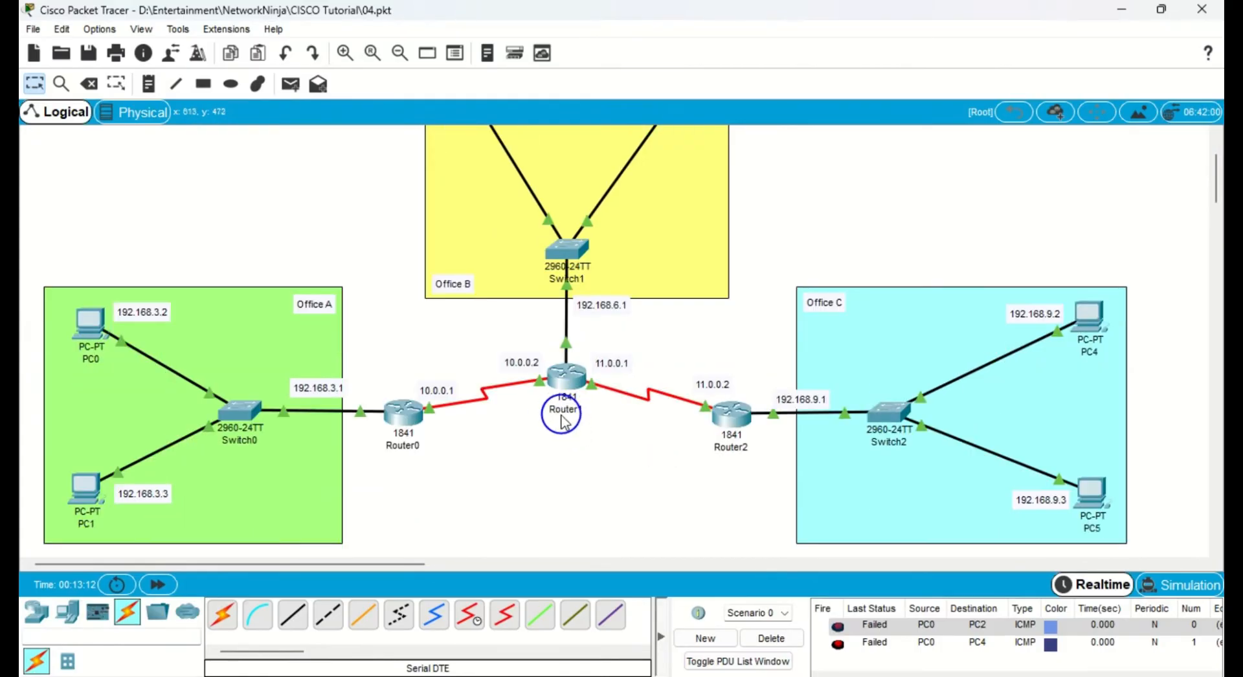
# Add a static route on Router0 to network 192.168.6.0 with mask 255.255.255.0 and next hop 10.0.0.2.
pyautogui.click(408, 414)
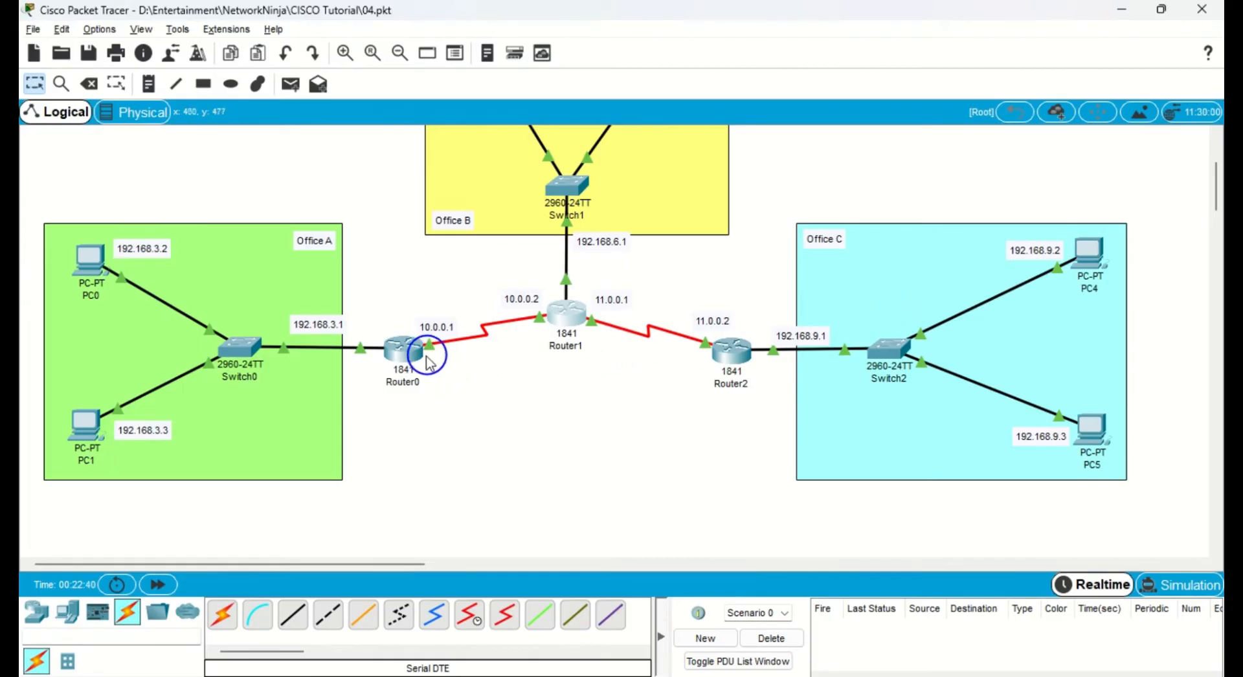
pyautogui.moveTo(406, 354)
pyautogui.scroll(4, 508, 355)
pyautogui.scroll(-2, 508, 355)
pyautogui.click(405, 485)
pyautogui.moveTo(605, 107); pyautogui.dragTo(920, 120)
pyautogui.click(730, 236)
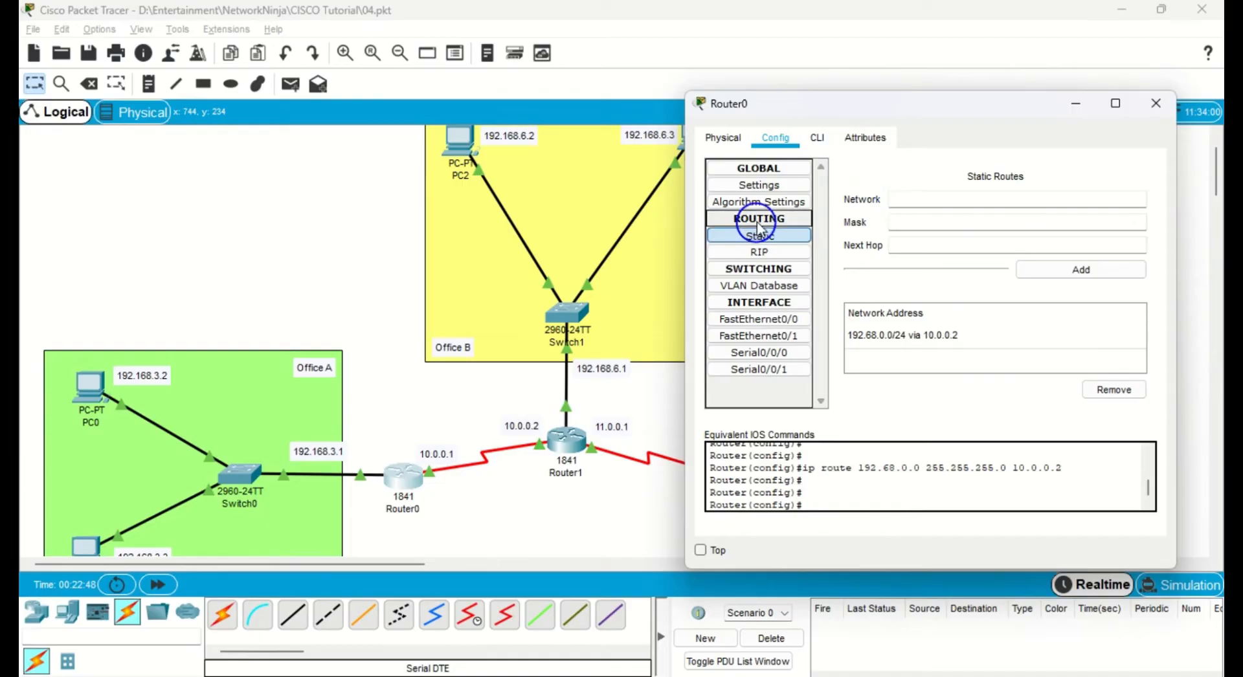
pyautogui.click(908, 201)
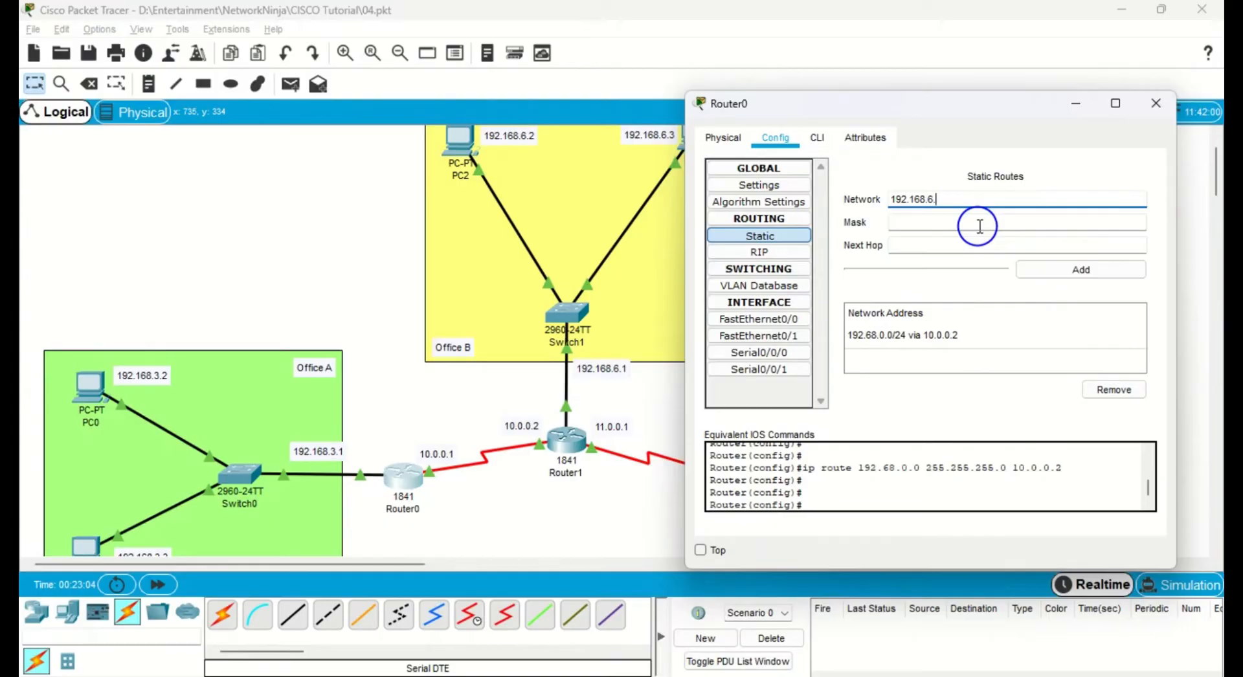
pyautogui.click(979, 226)
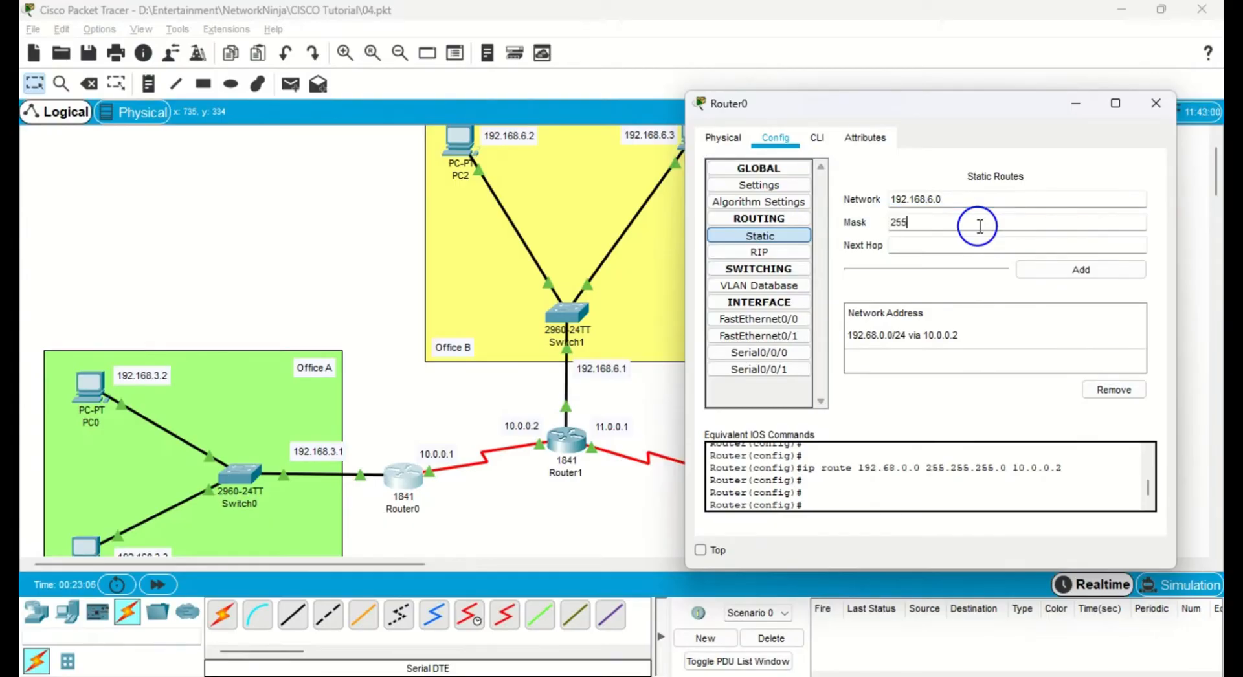
pyautogui.write('255.255.255.0')
pyautogui.press('Tab')
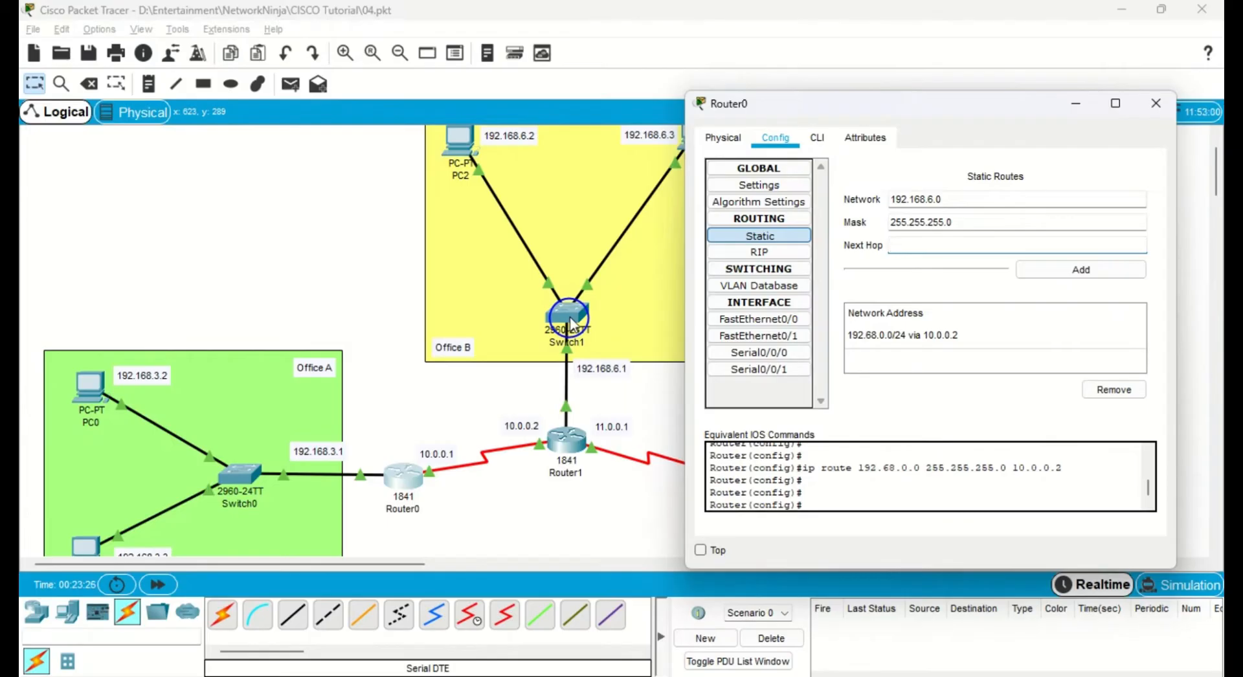
pyautogui.click(969, 241)
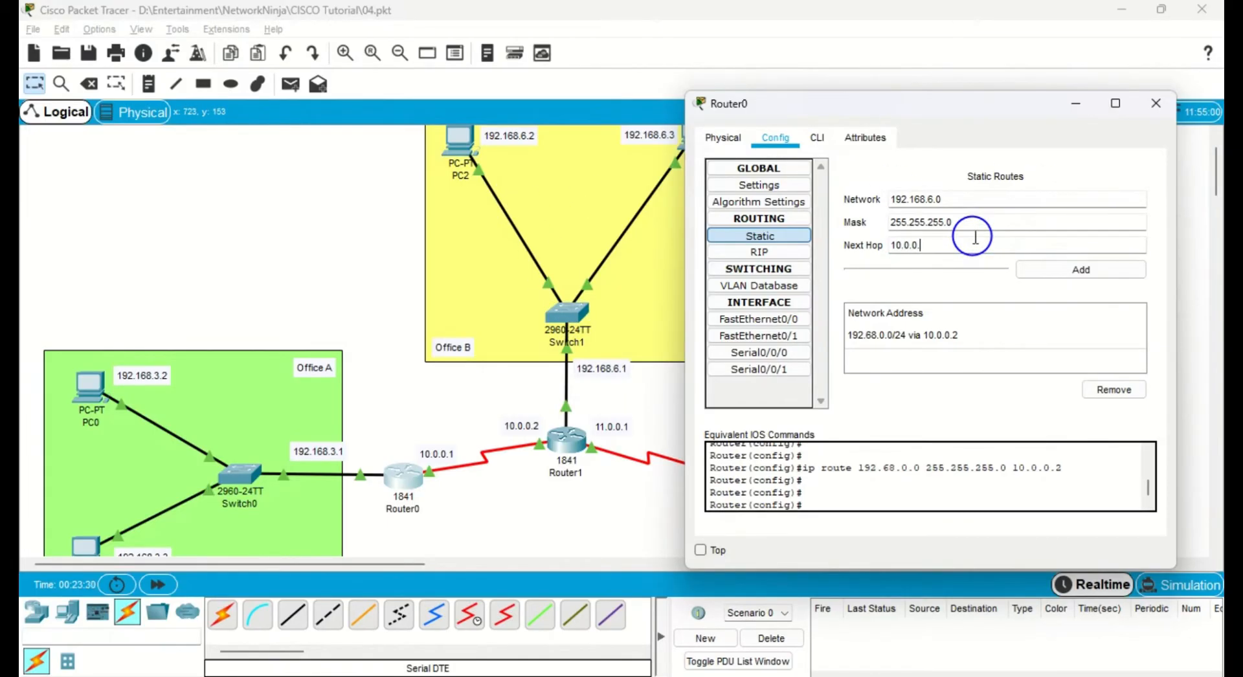
pyautogui.click(1051, 270)
# Remove the mistaken 192.68.0.0/24 static route from Router0 and close its configuration window.
pyautogui.click(1016, 338)
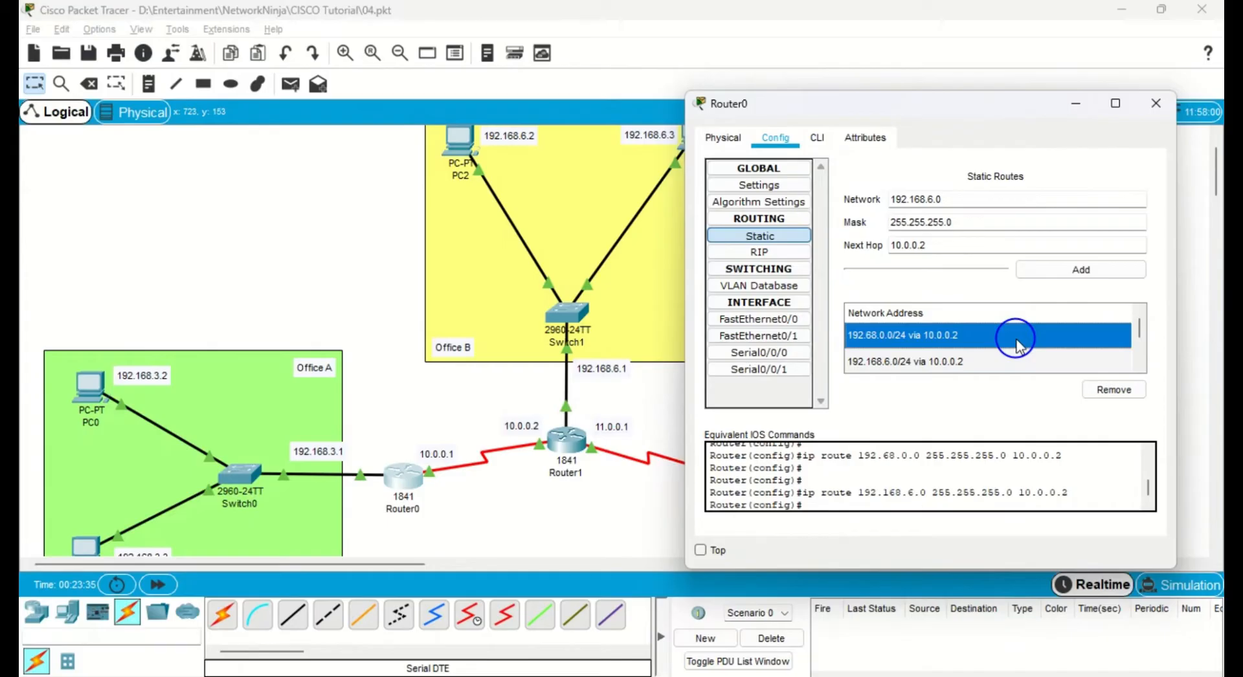
pyautogui.click(1094, 389)
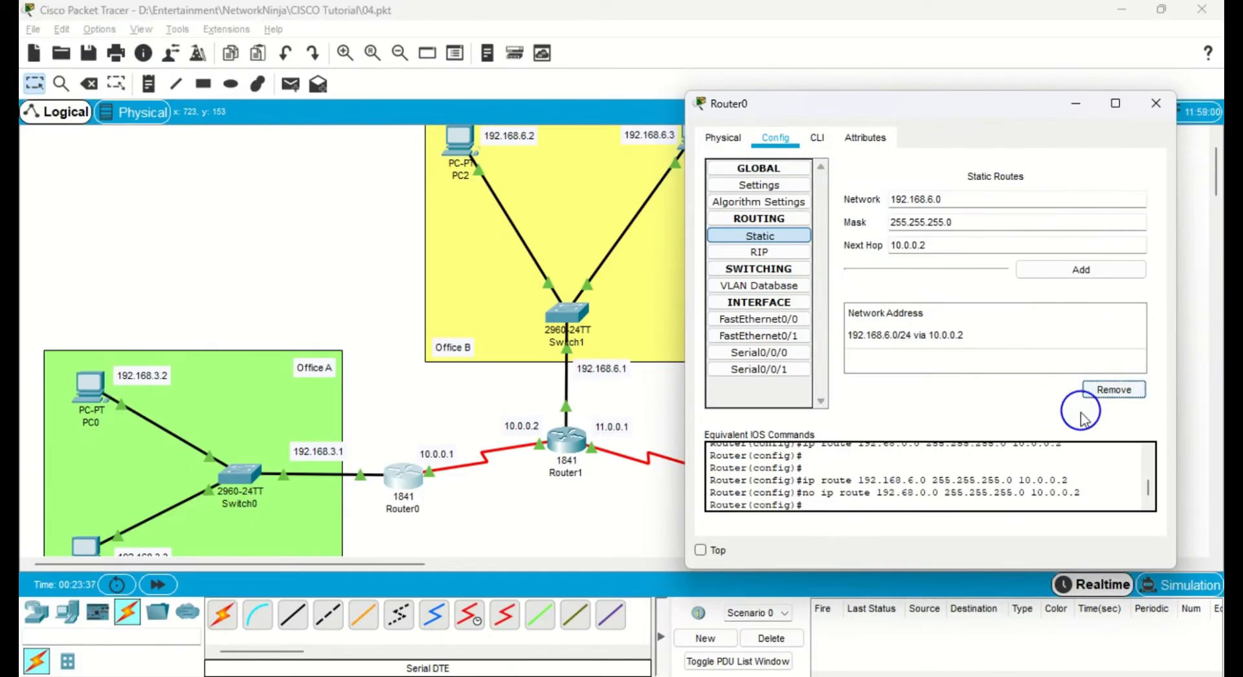
pyautogui.click(1156, 104)
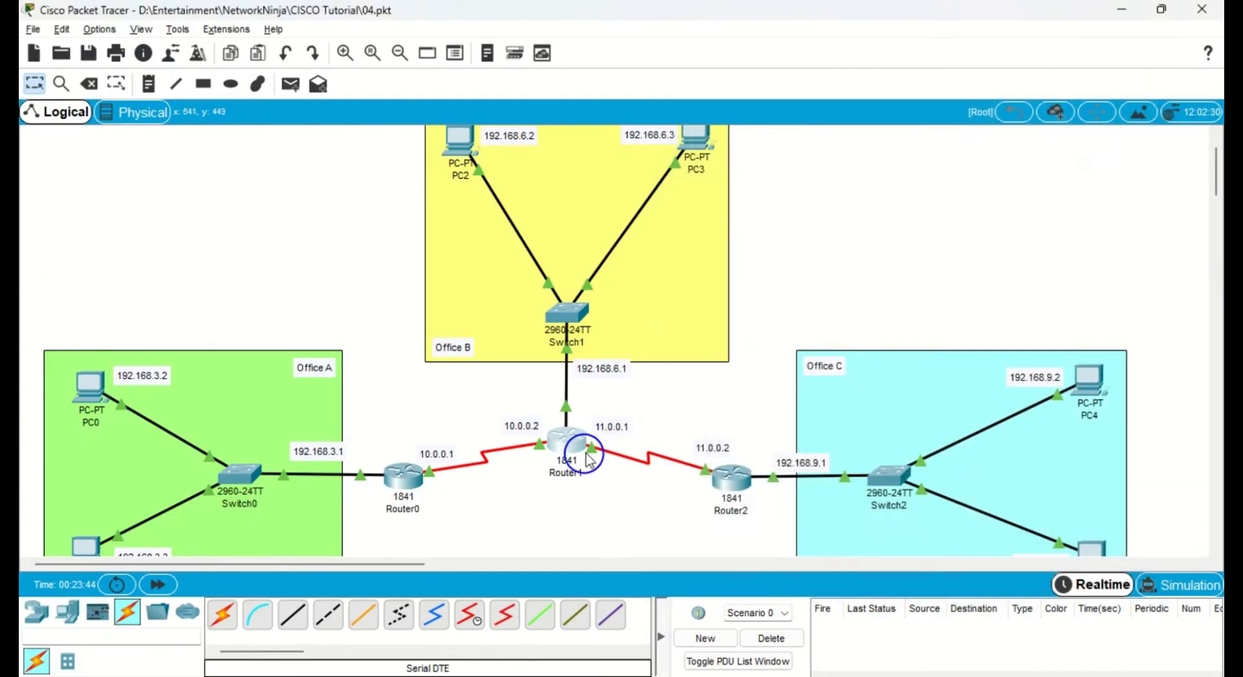
# Add a static route on Router1 to network 192.168.3.0 with mask 255.255.255.0 and next hop 10.0.0.1.
pyautogui.click(566, 443)
pyautogui.moveTo(632, 105); pyautogui.dragTo(939, 82)
pyautogui.click(776, 205)
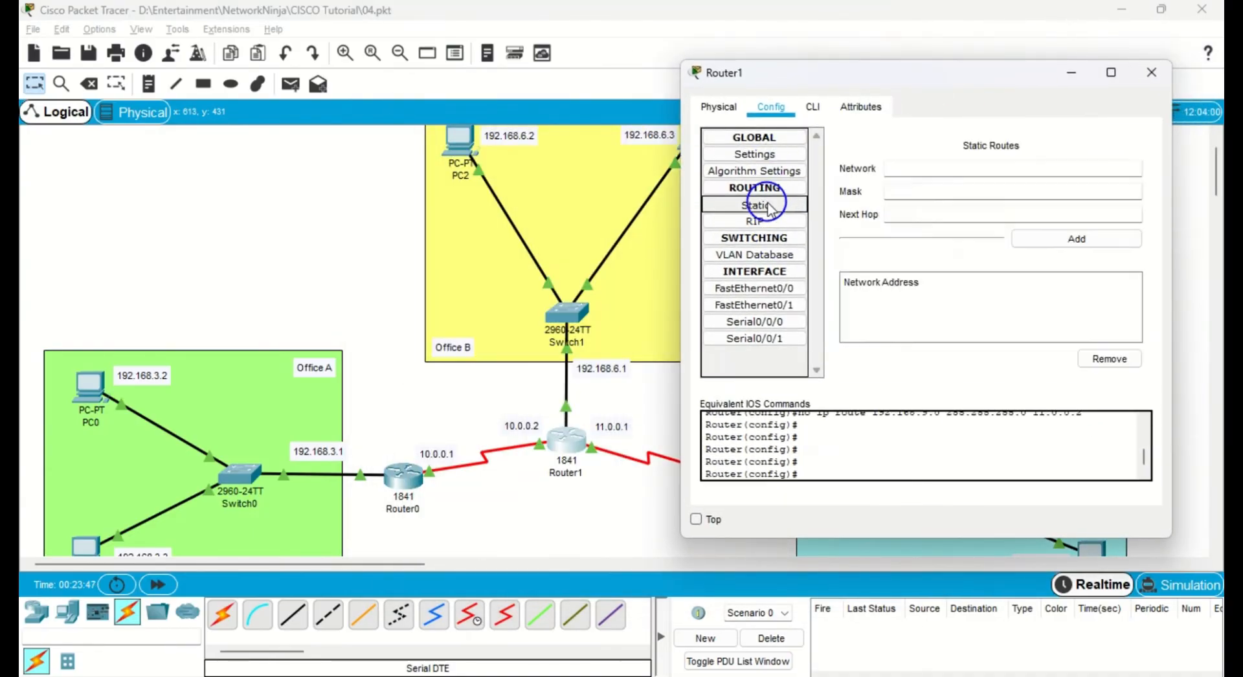
pyautogui.click(949, 170)
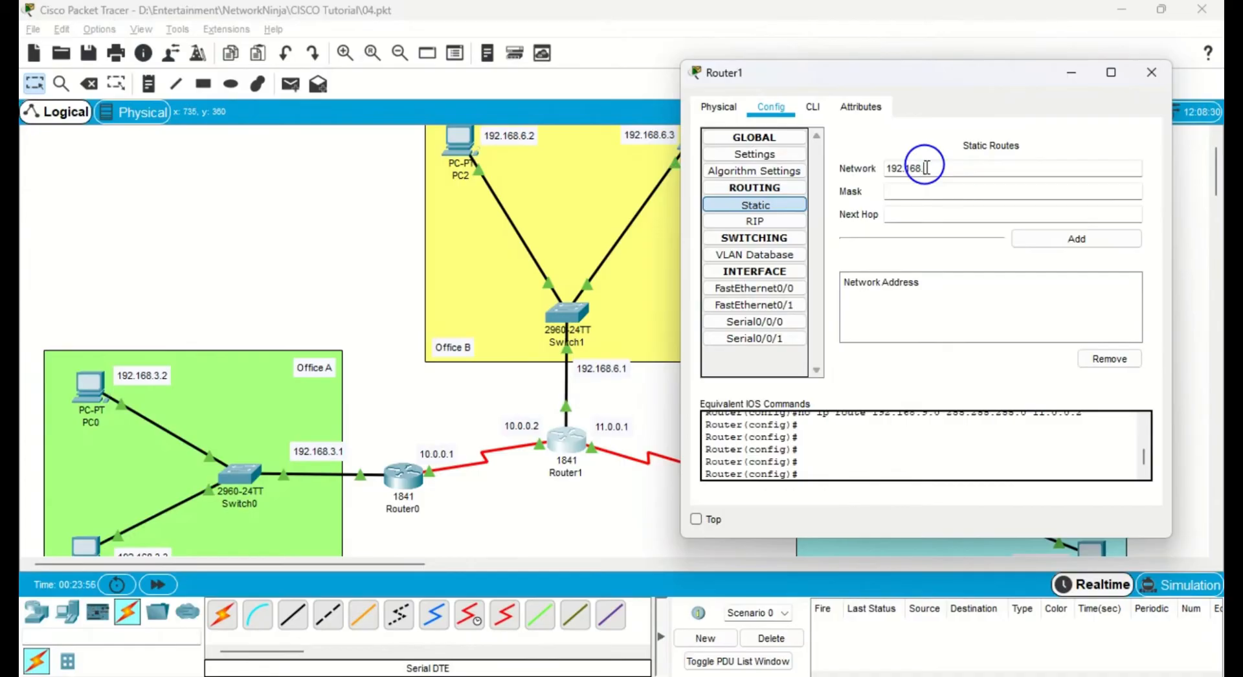
pyautogui.press('Tab')
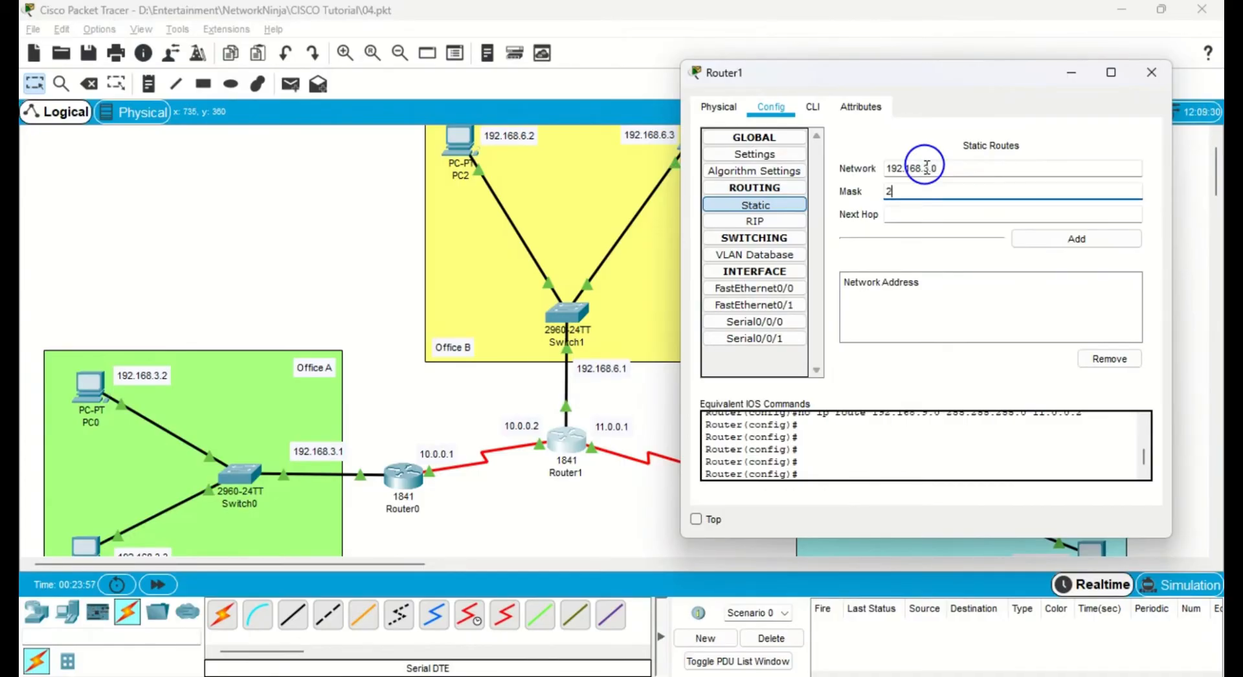
pyautogui.write('255.255.255.0')
pyautogui.press('Tab')
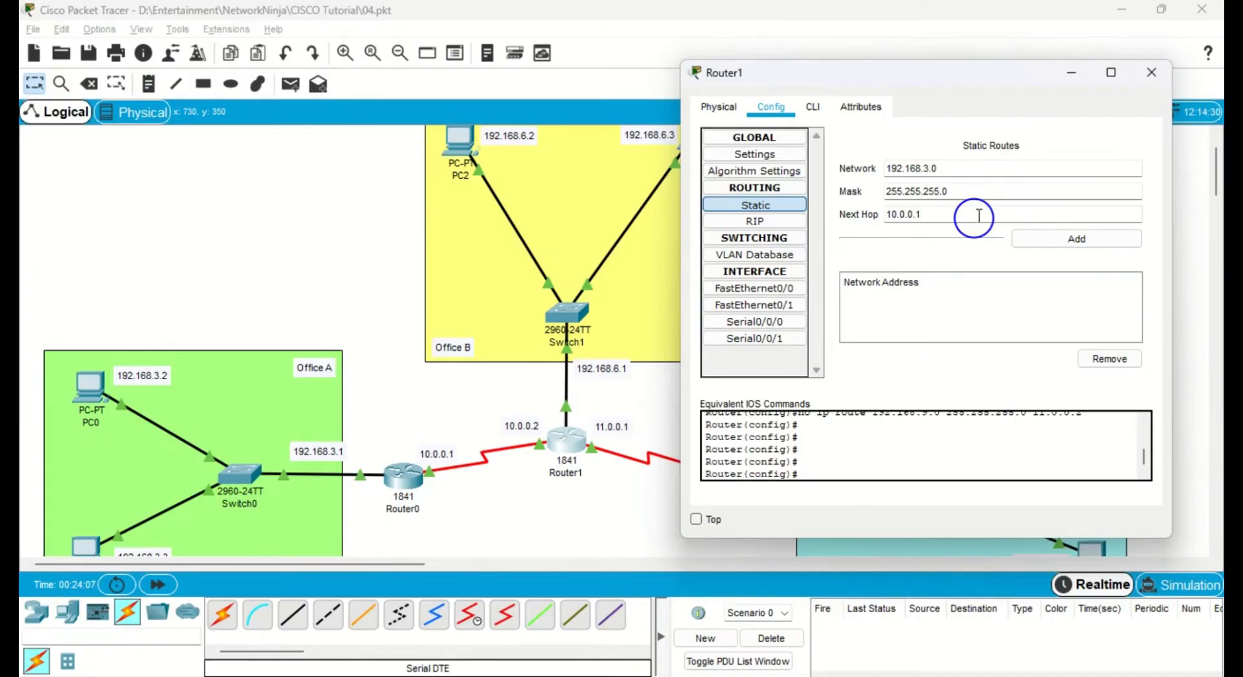
pyautogui.click(1068, 238)
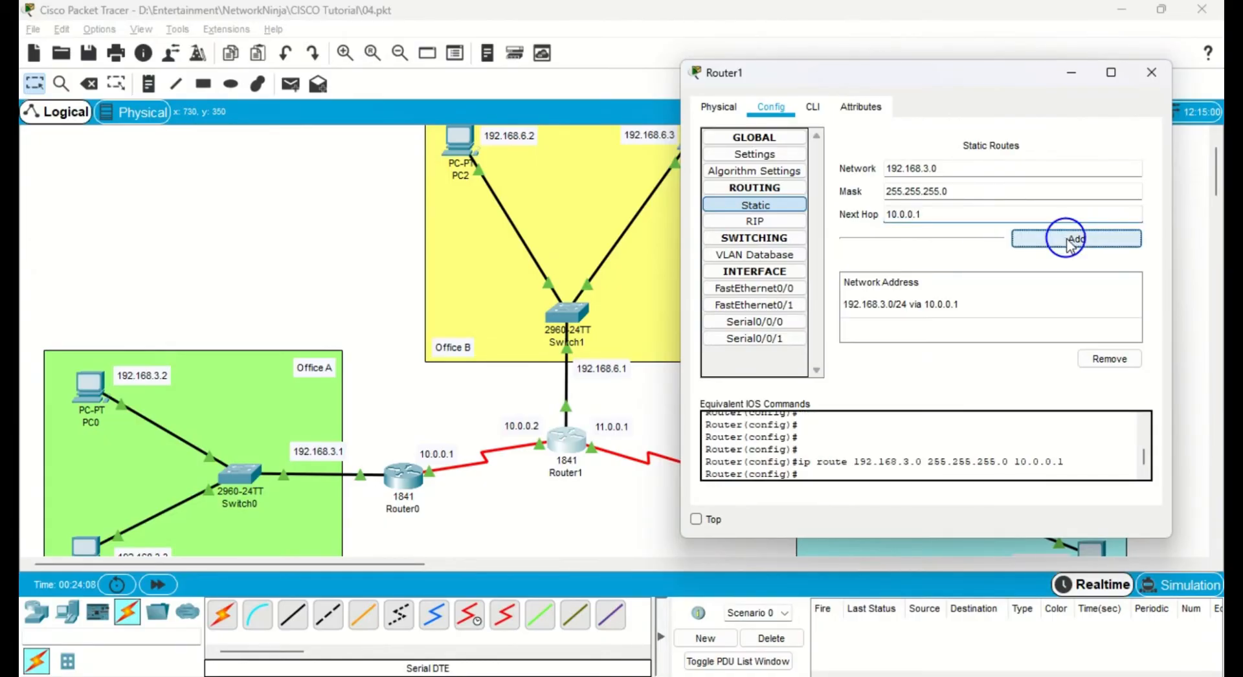
pyautogui.click(1144, 78)
# Send a simple PDU from PC0 to PC2 to test the new static routes between Office A and Office B.
pyautogui.click(291, 86)
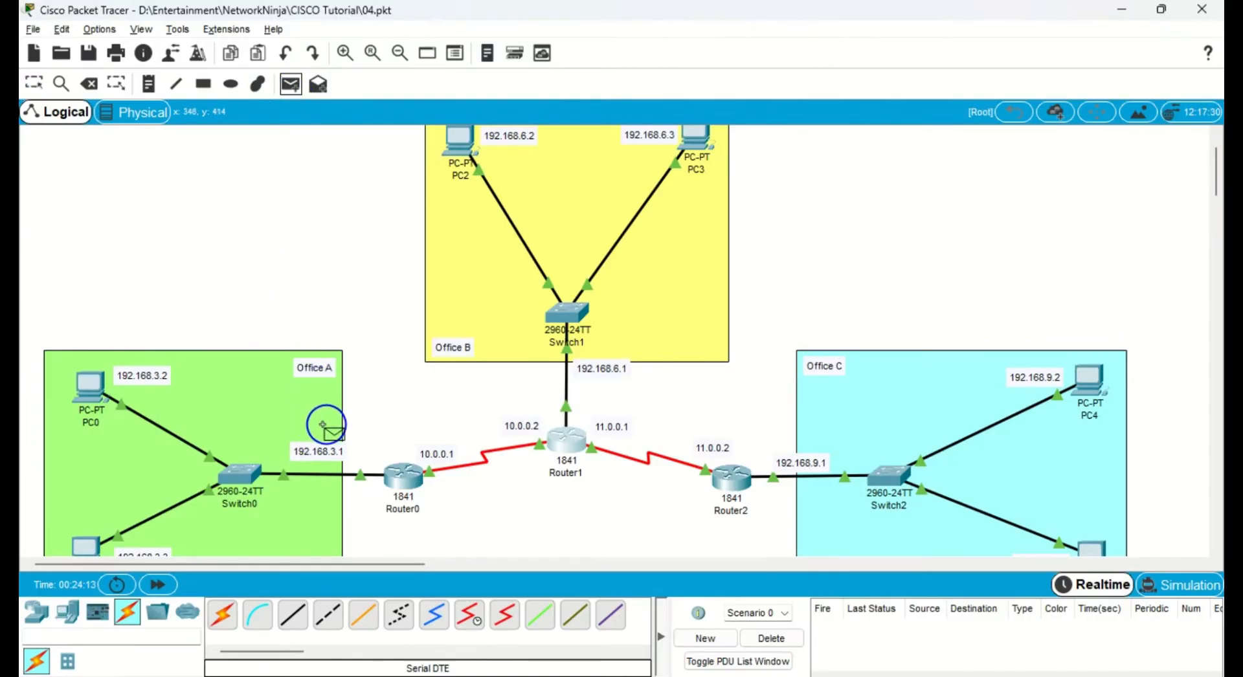
pyautogui.click(89, 389)
pyautogui.scroll(2, 330, 367)
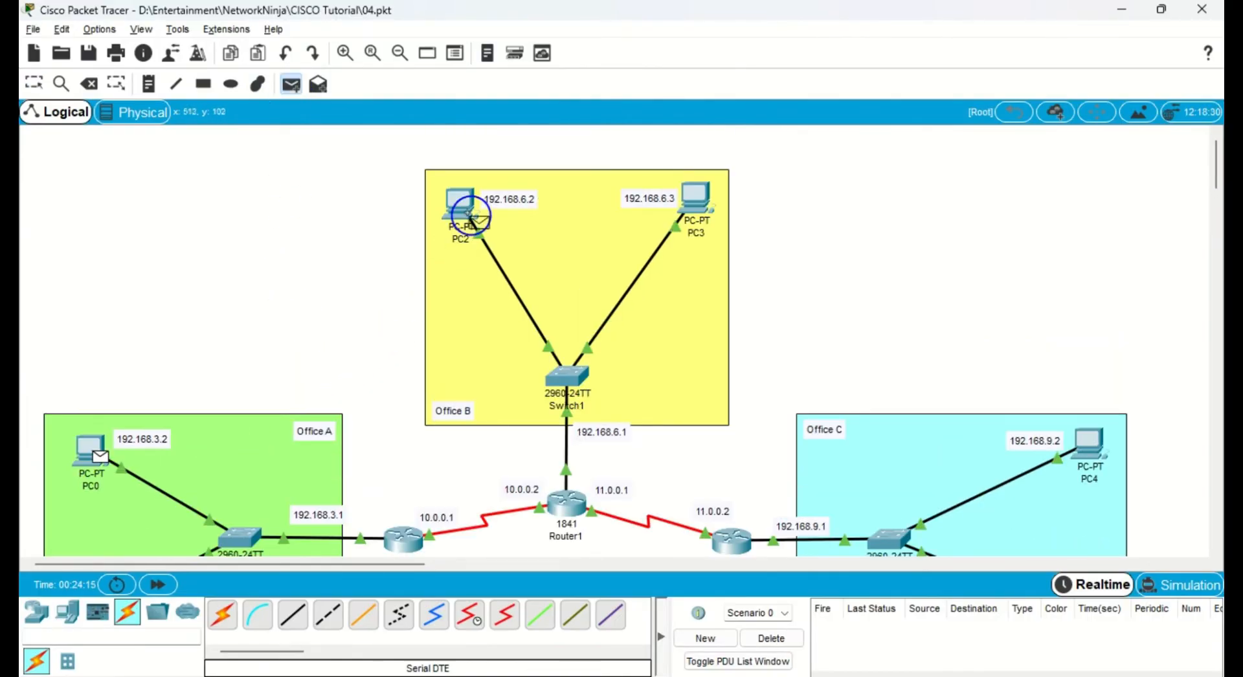
pyautogui.moveTo(461, 202)
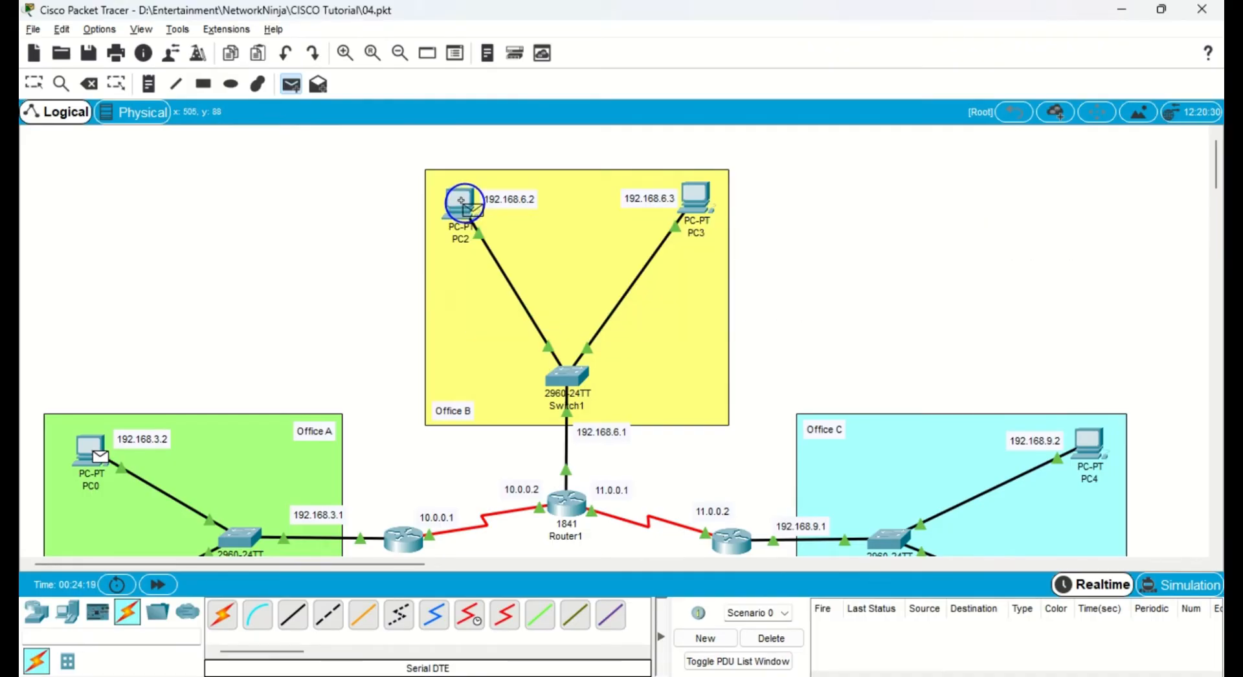
pyautogui.click(460, 201)
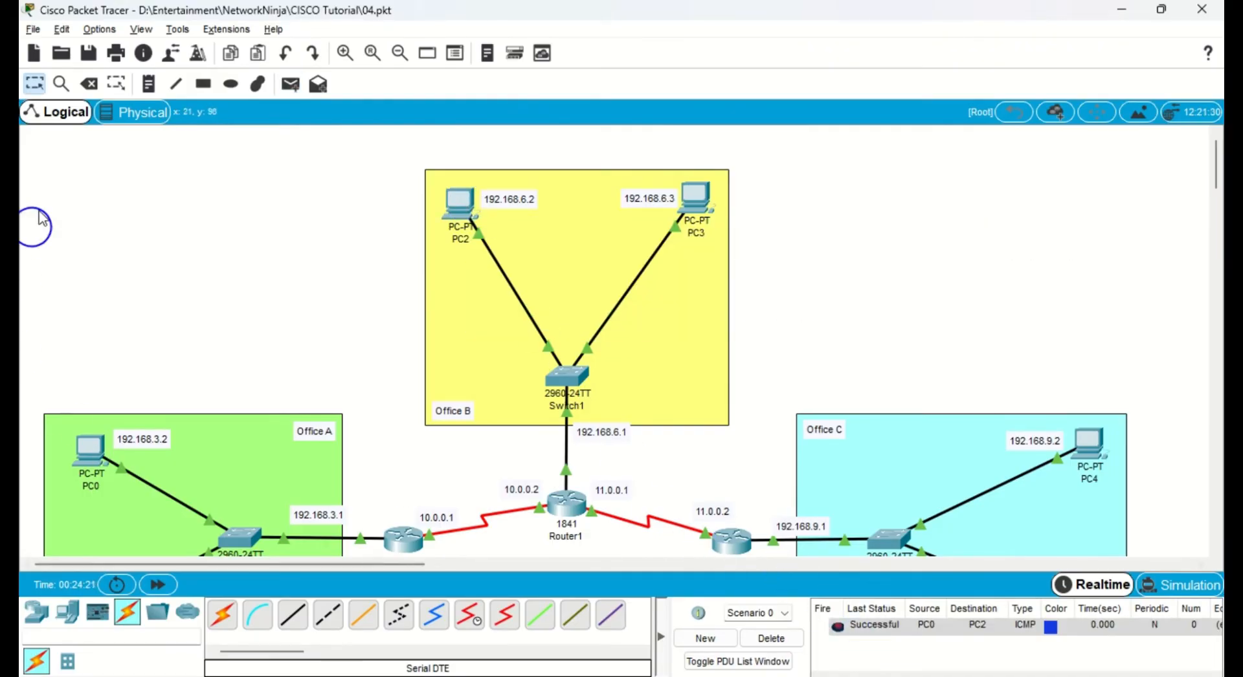
# Send a simple PDU from PC1 in Office A to PC3 in Office B to test their connectivity.
pyautogui.click(291, 85)
pyautogui.scroll(-3, 97, 422)
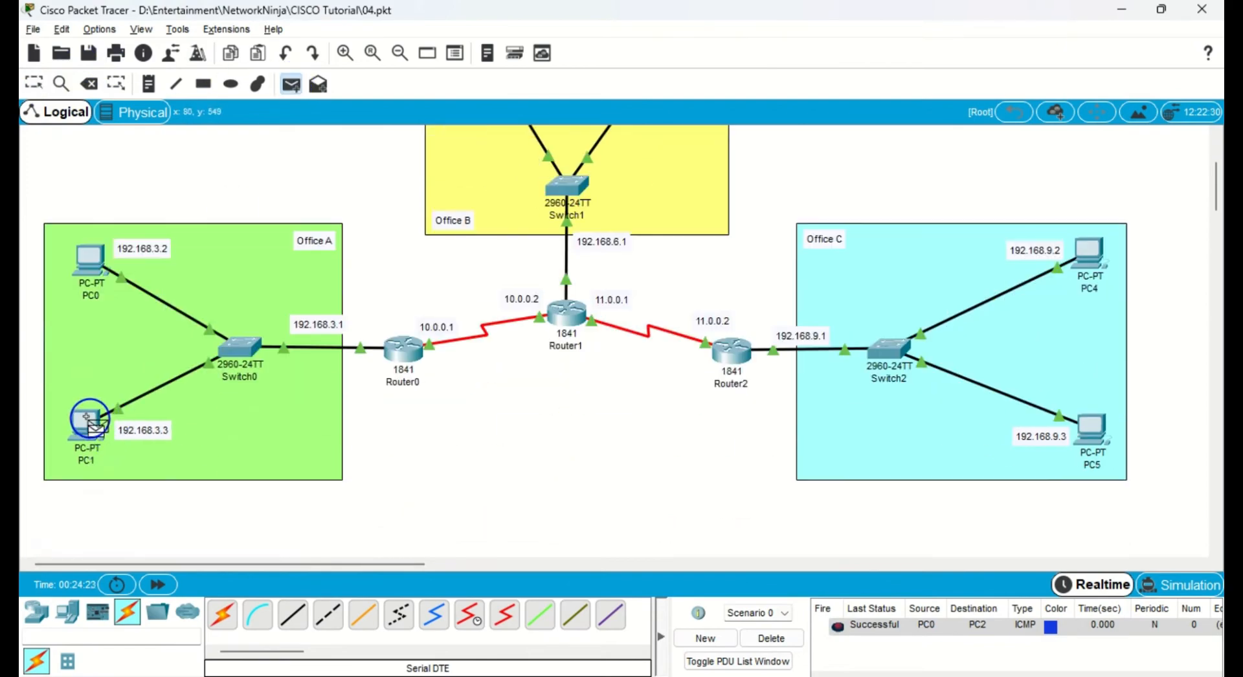
pyautogui.scroll(3, 490, 329)
pyautogui.click(695, 195)
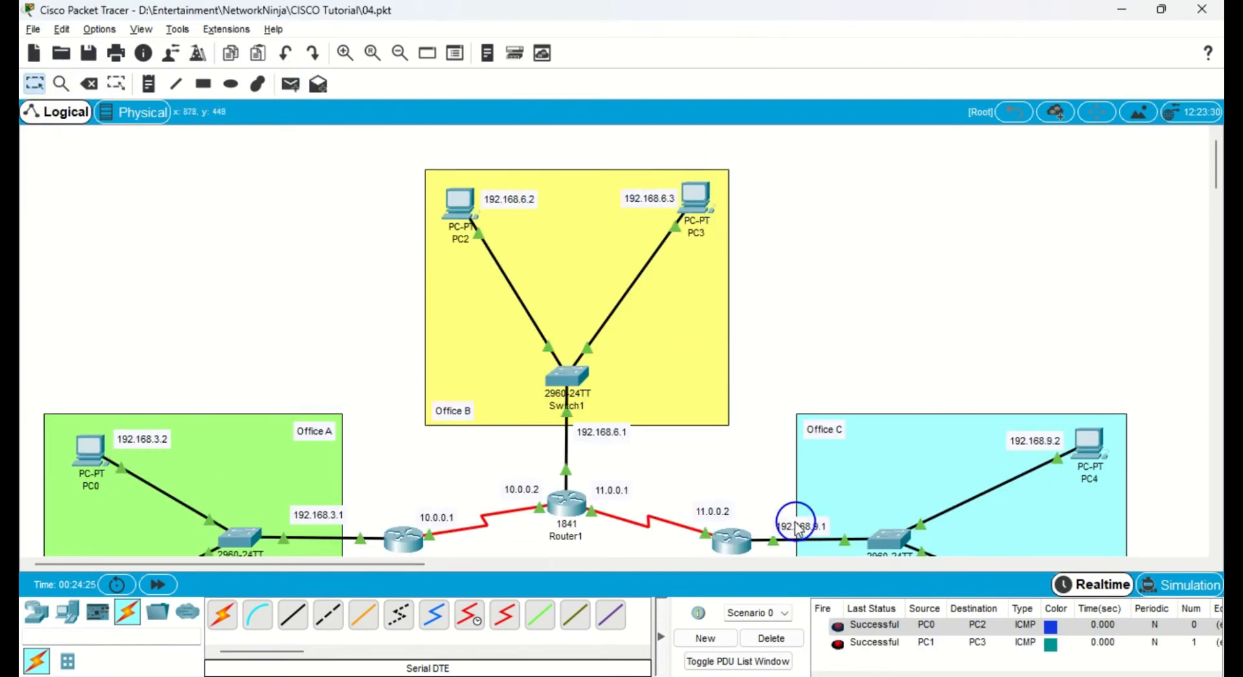
# Send a simple PDU from PC0 in Office A to PC4 in Office C and clear the scenario's PDU list.
pyautogui.scroll(-3, 800, 521)
pyautogui.click(91, 318)
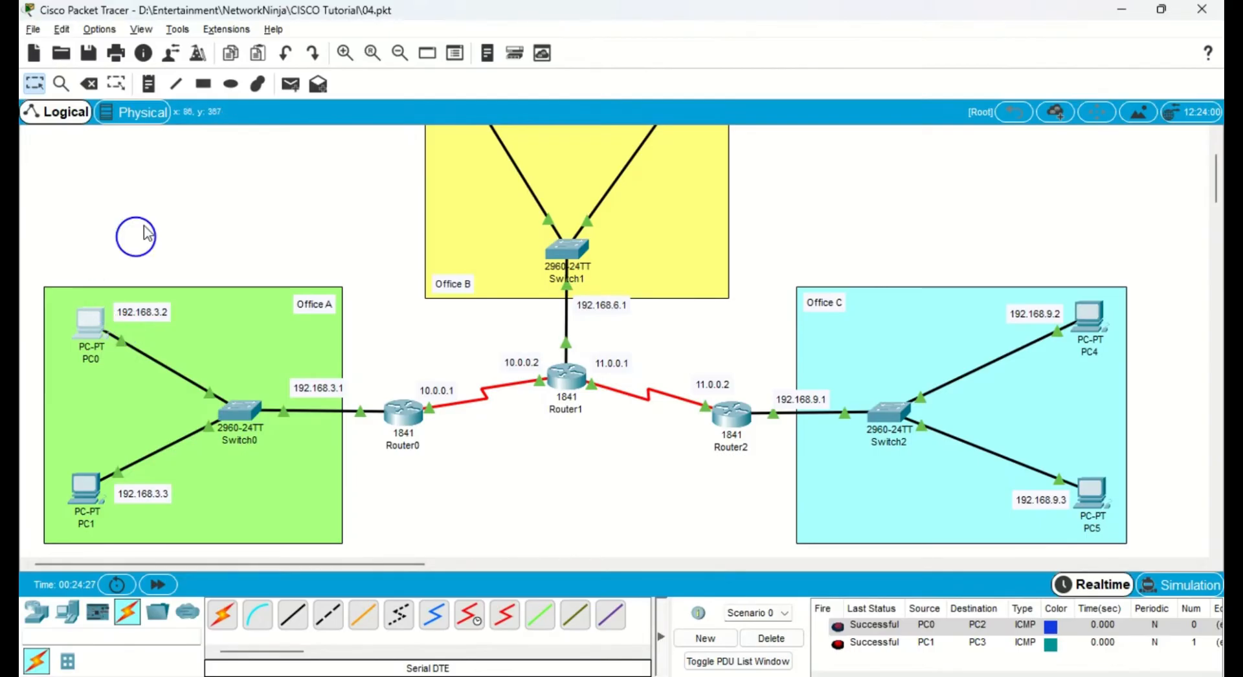
pyautogui.click(844, 99)
pyautogui.click(293, 85)
pyautogui.click(91, 317)
pyautogui.click(1092, 343)
pyautogui.click(878, 662)
pyautogui.click(773, 637)
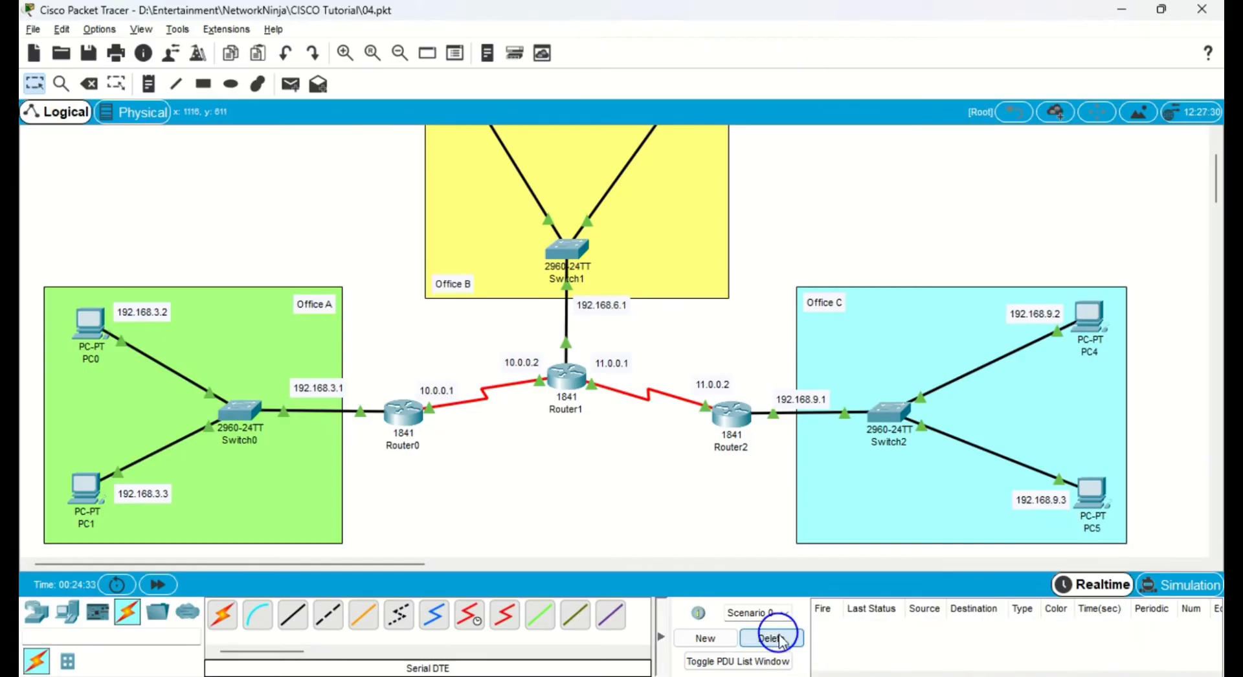
# Add a static route on Router0 to network 192.168.9.0 with mask 255.255.255.0 and next hop 10.0.0.2.
pyautogui.moveTo(716, 445)
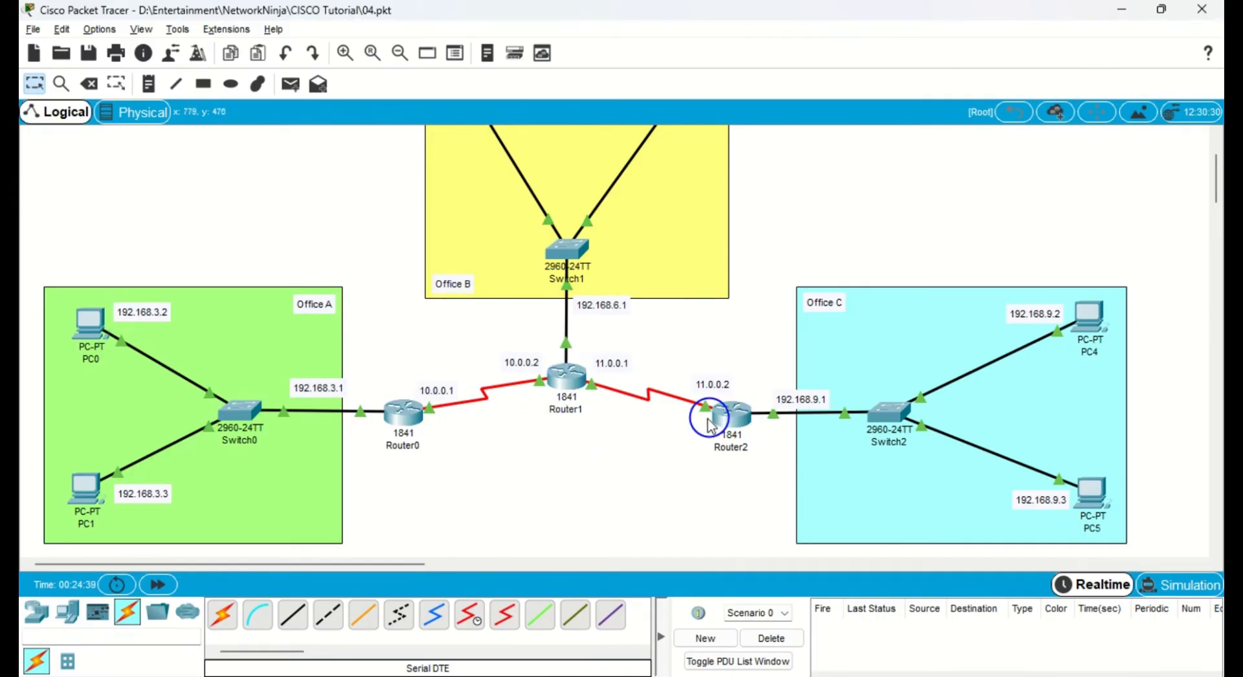
pyautogui.click(401, 419)
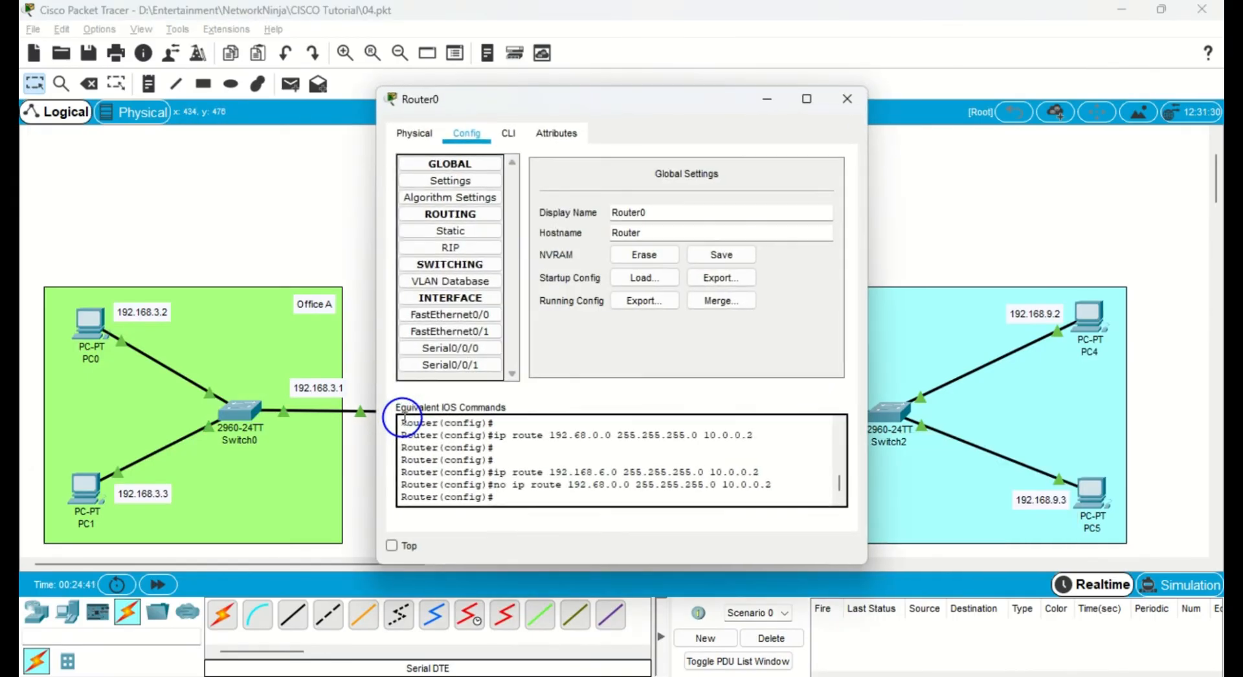
pyautogui.moveTo(581, 115); pyautogui.dragTo(383, 103)
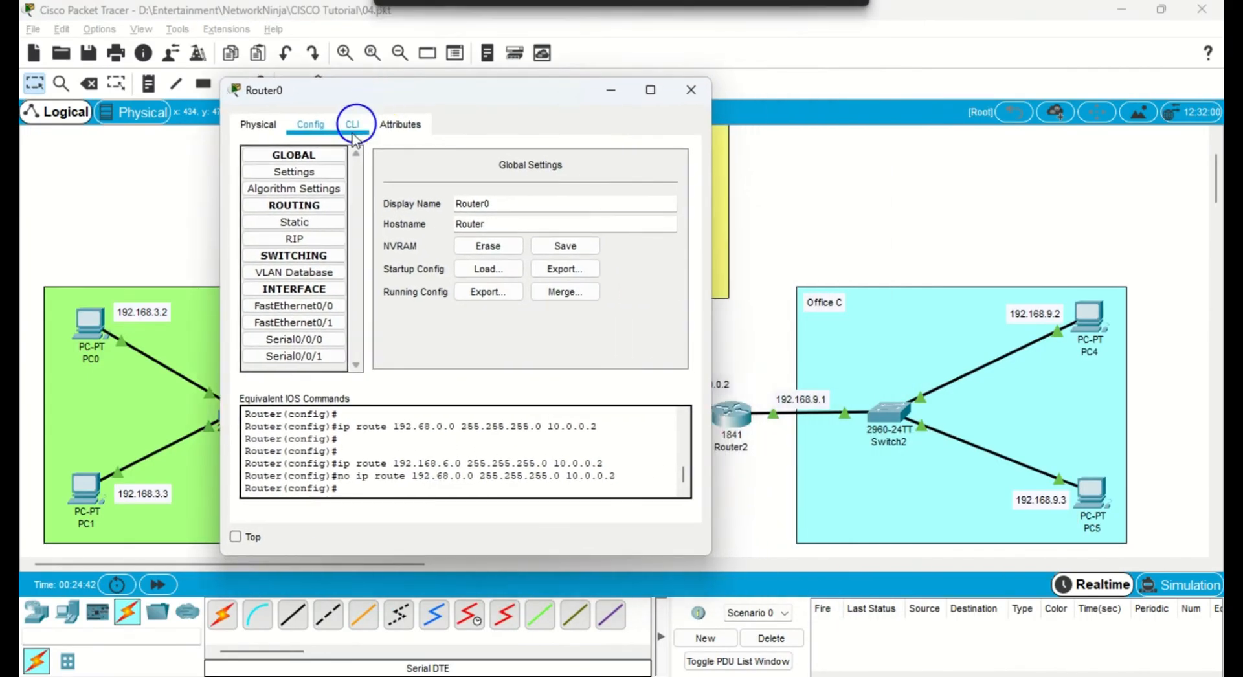
pyautogui.click(295, 222)
pyautogui.click(440, 190)
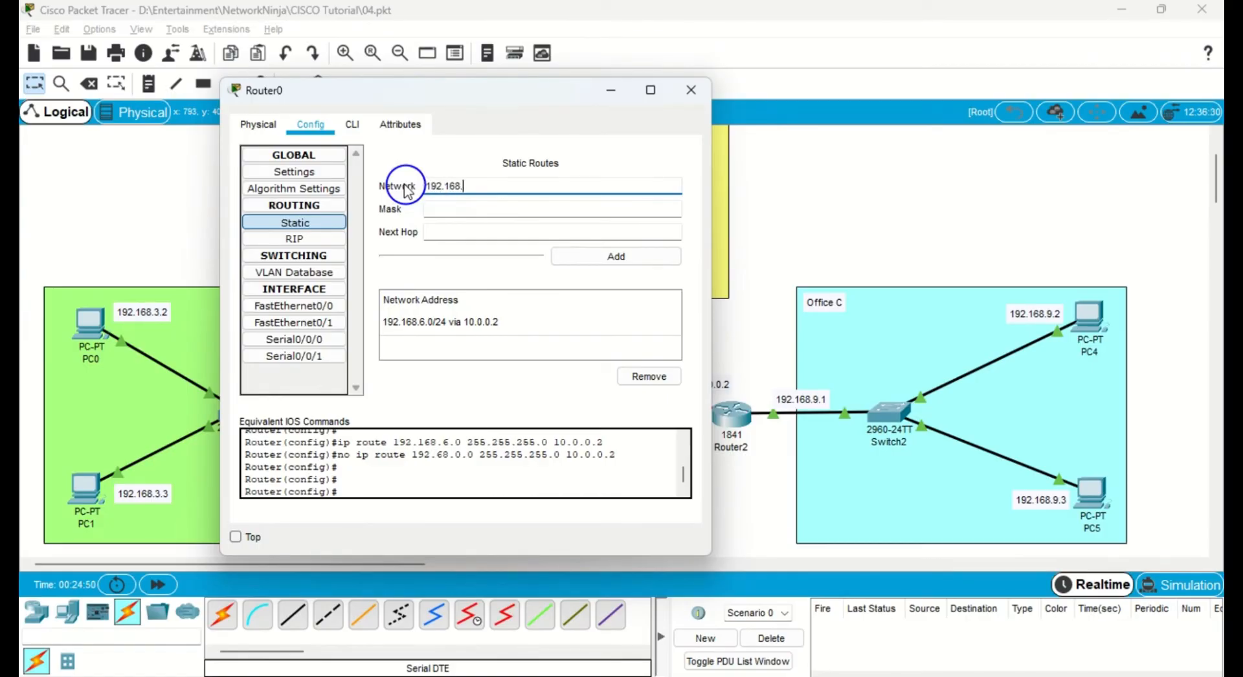
pyautogui.press('Tab')
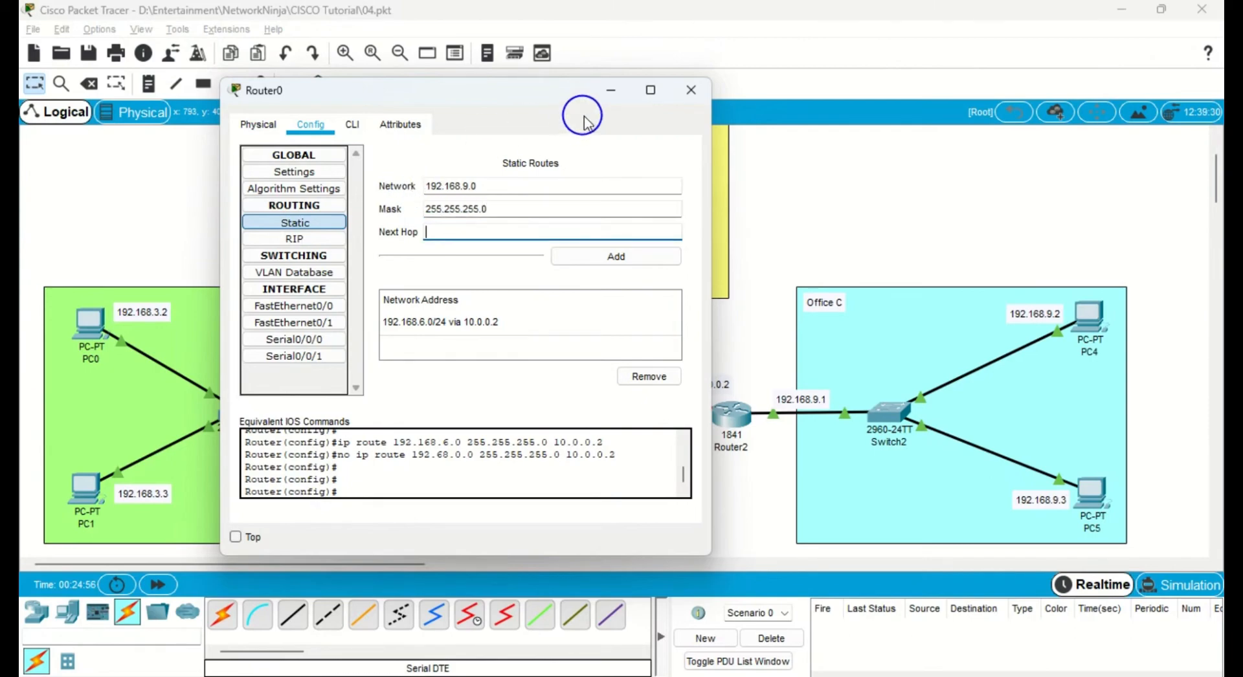
pyautogui.click(610, 91)
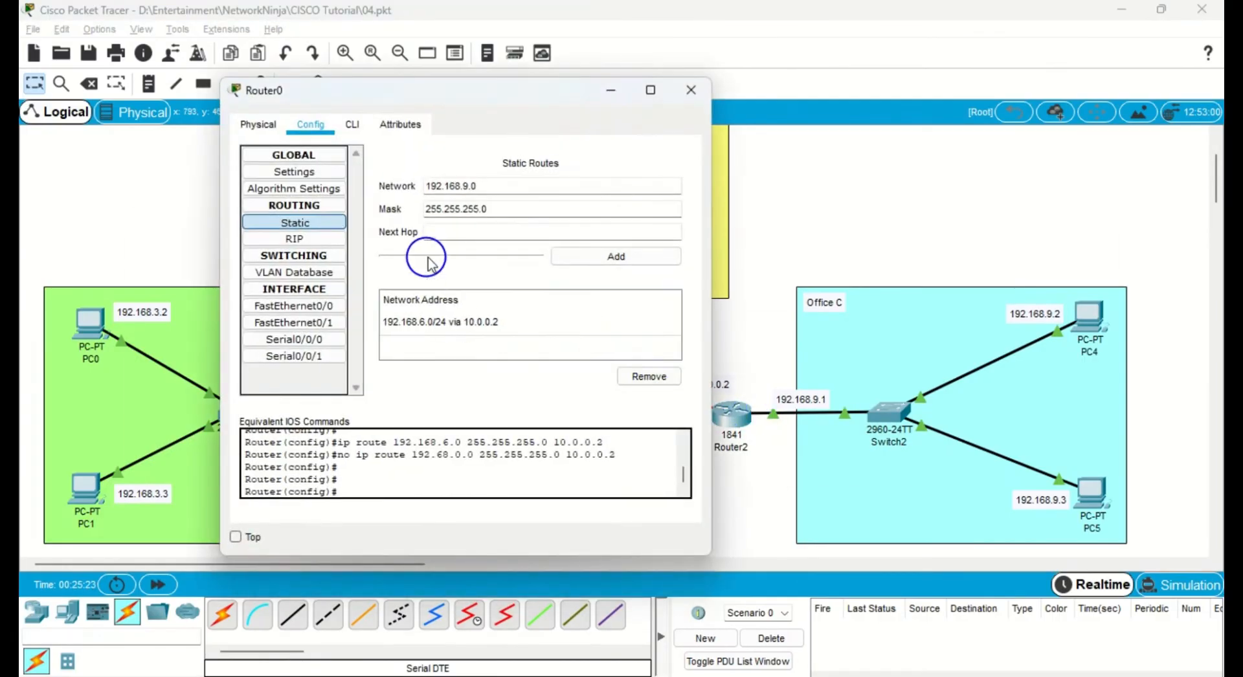
pyautogui.click(458, 233)
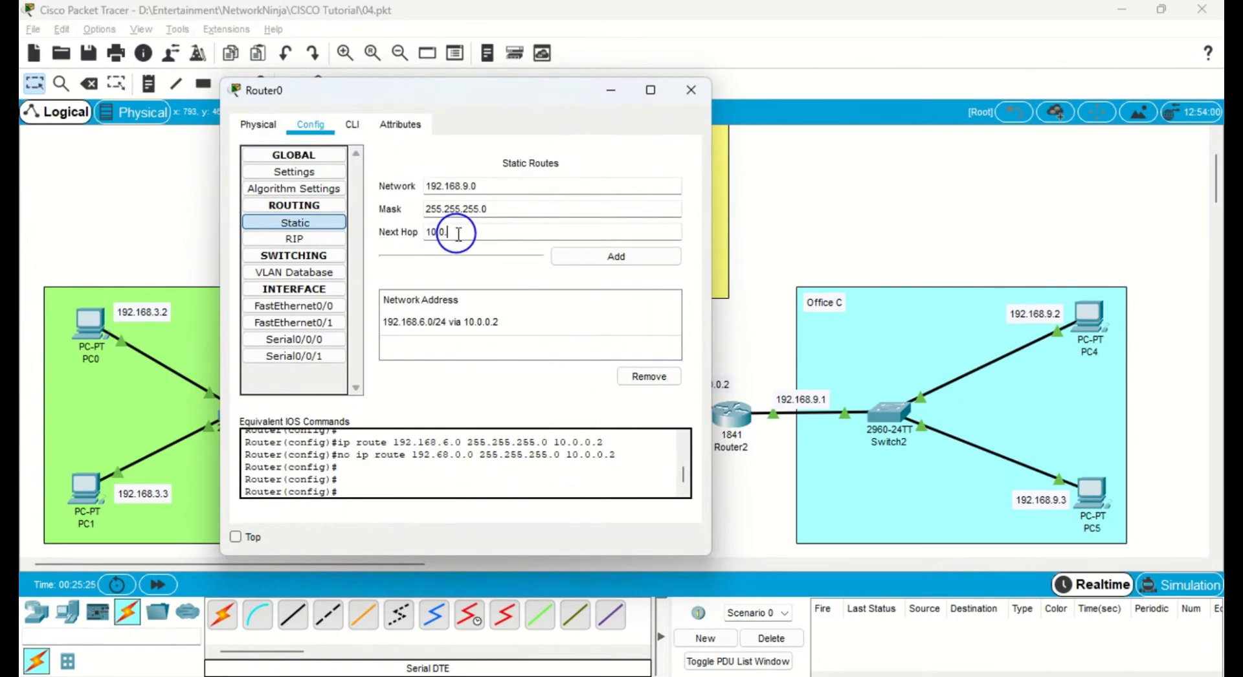
pyautogui.write('10.0.0.2')
pyautogui.click(577, 256)
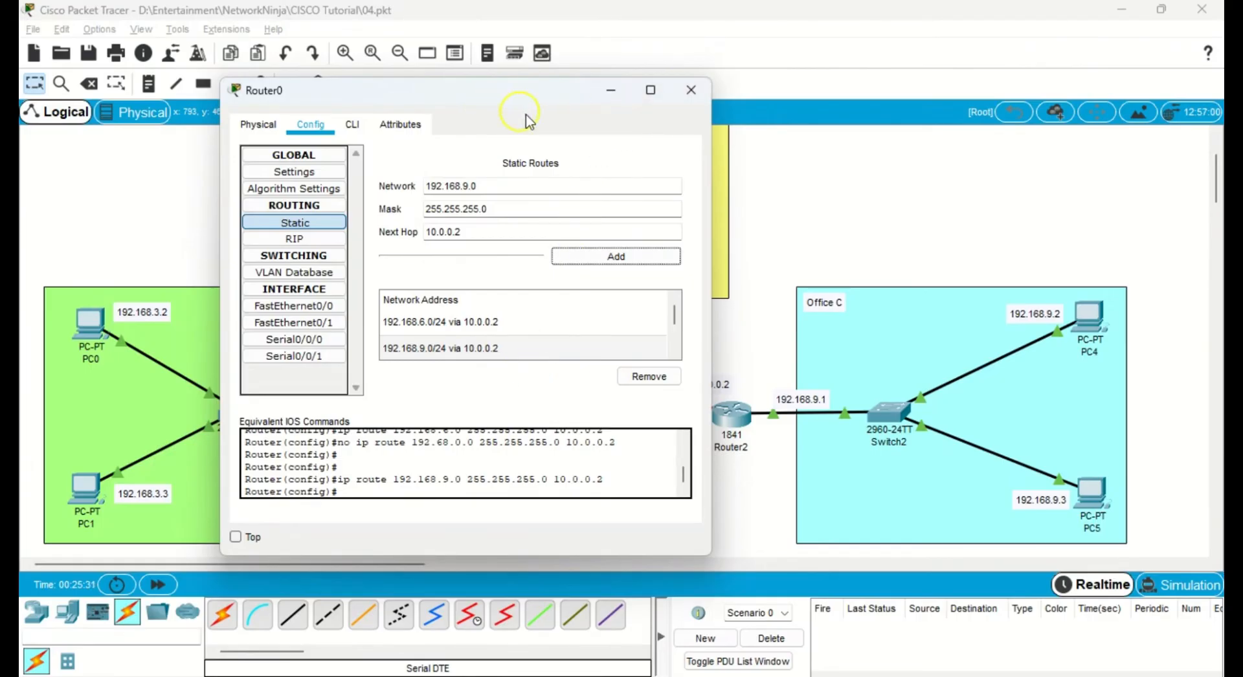
pyautogui.click(615, 94)
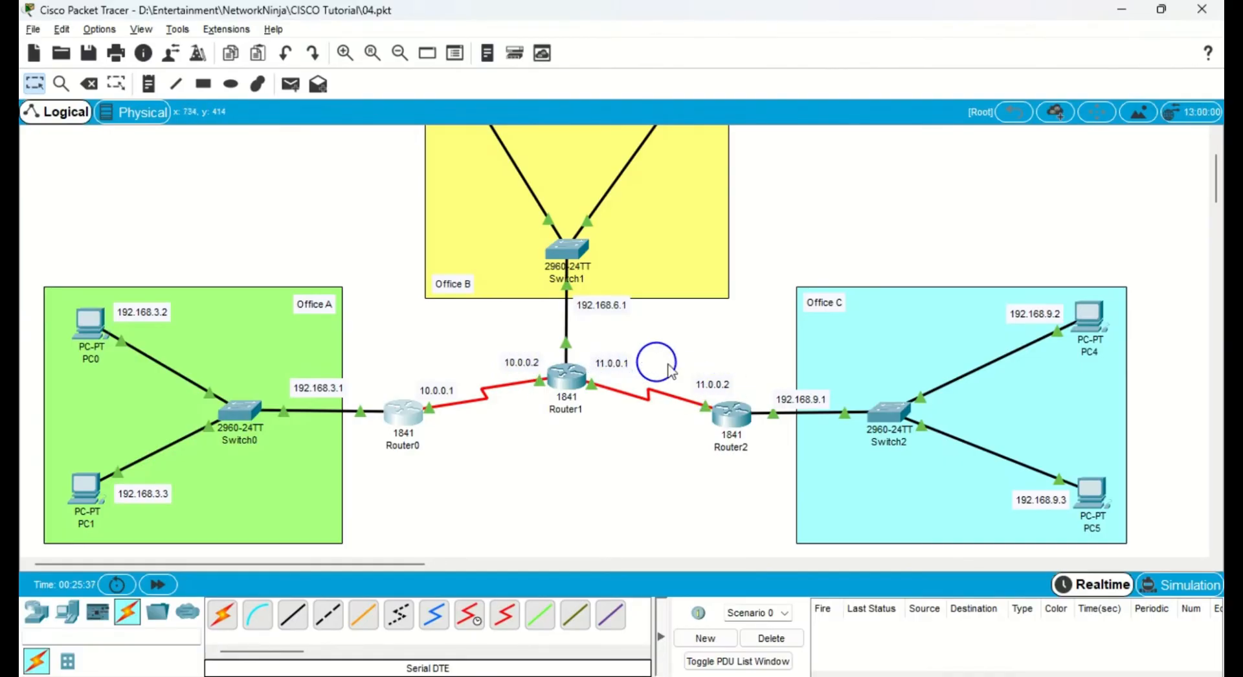
# Reopen Router0's static routes and enter network 10.0.0.0 with mask 255.0.0.0 for another route.
pyautogui.click(569, 372)
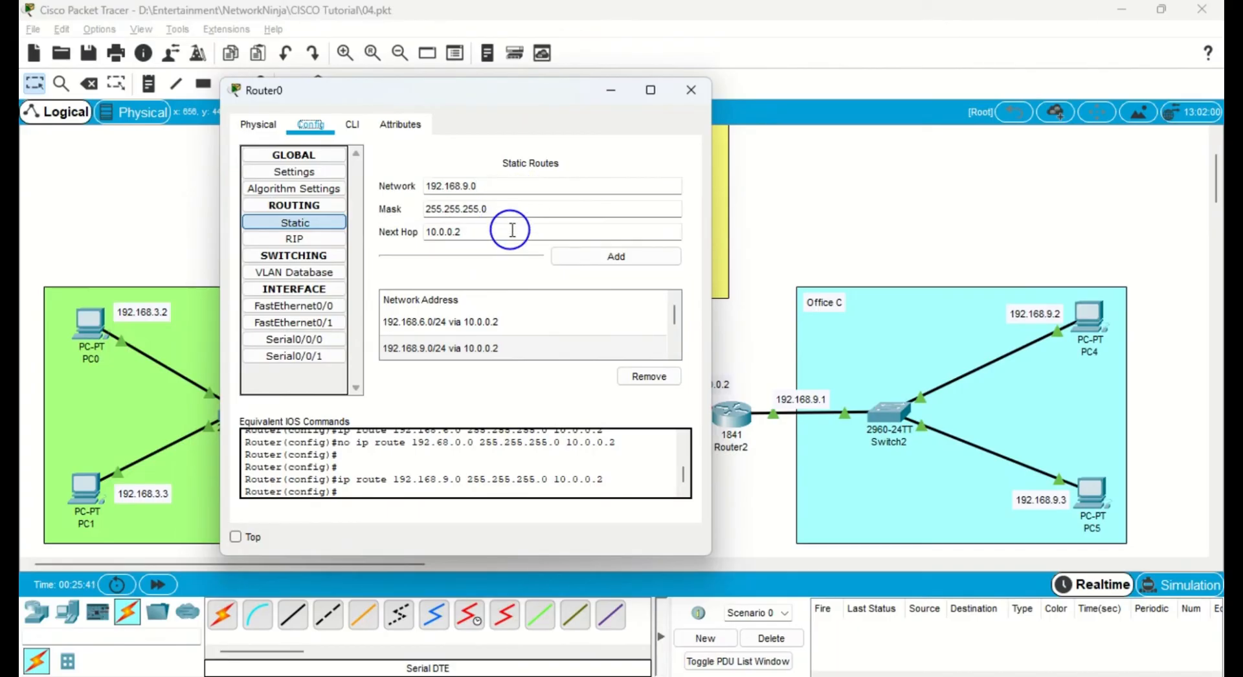
pyautogui.click(504, 188)
pyautogui.click(514, 194)
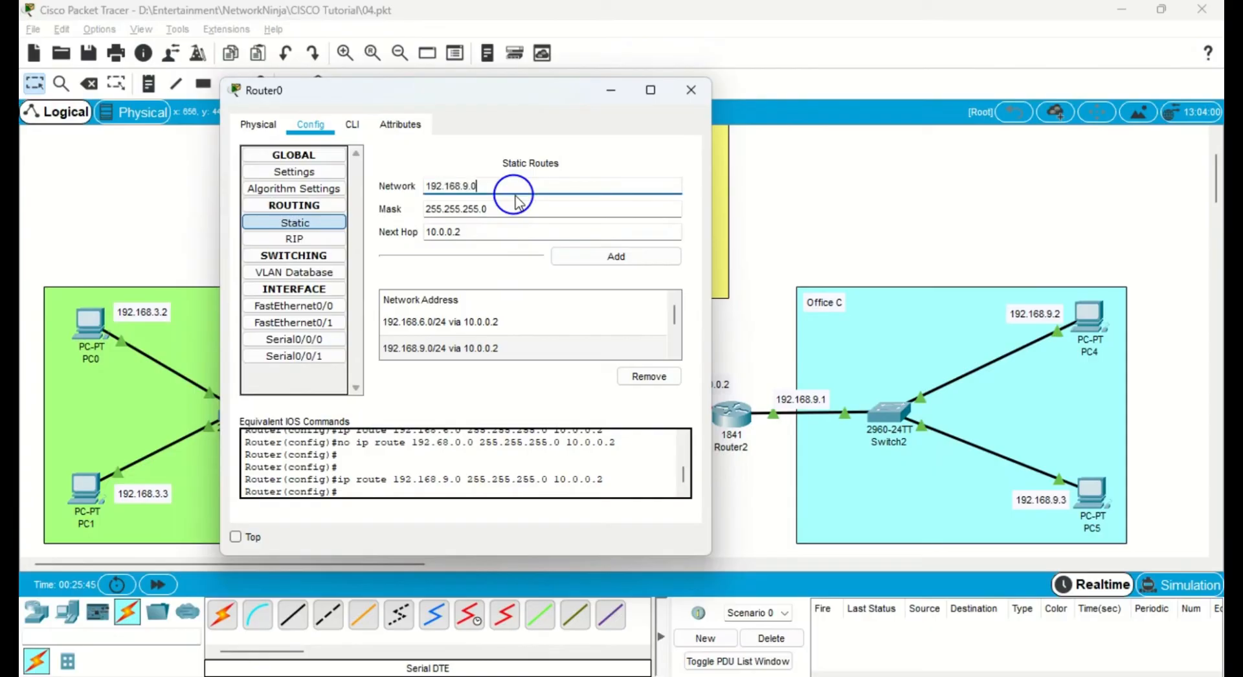
pyautogui.doubleClick(496, 233)
pyautogui.hotkey('ctrl', 'c')
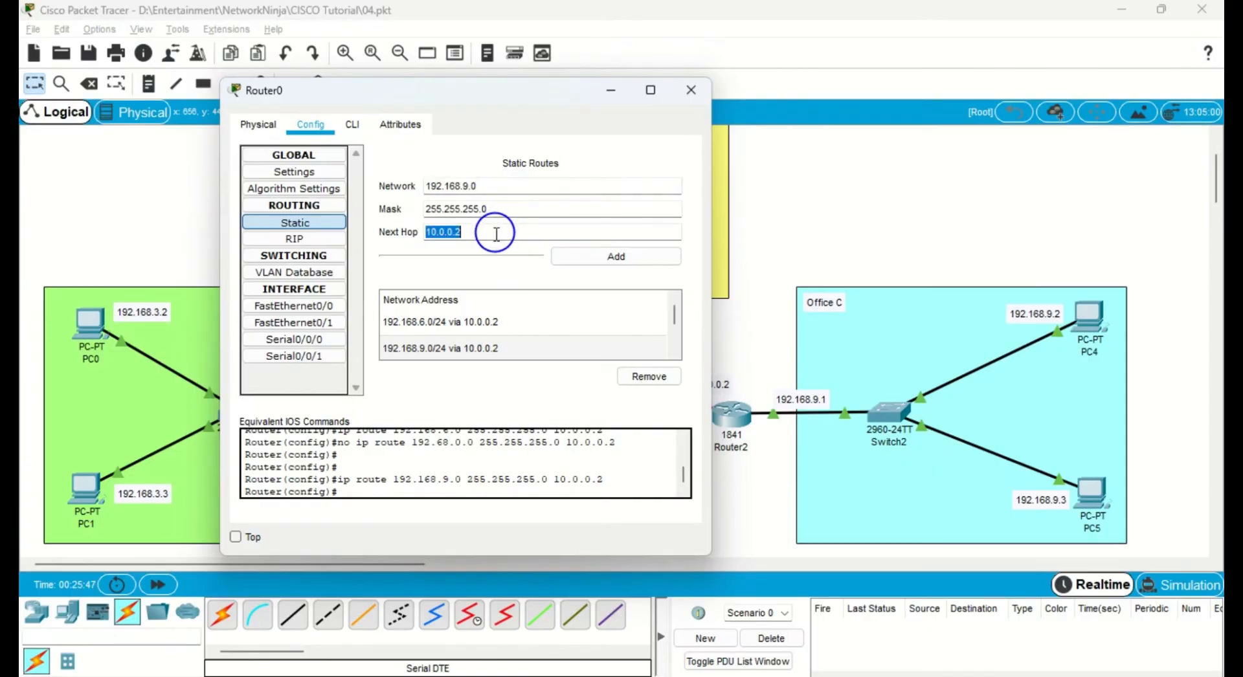
pyautogui.click(493, 187)
pyautogui.doubleClick(503, 187)
pyautogui.hotkey('ctrl', 'v')
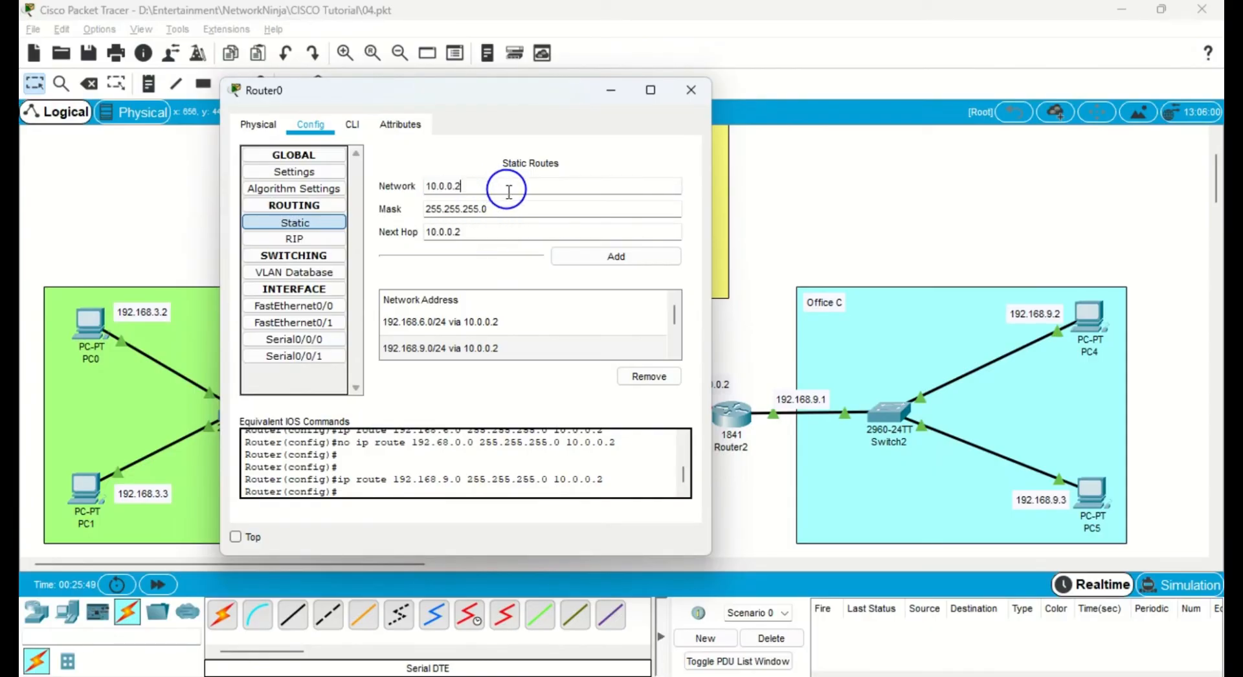
pyautogui.press('Tab')
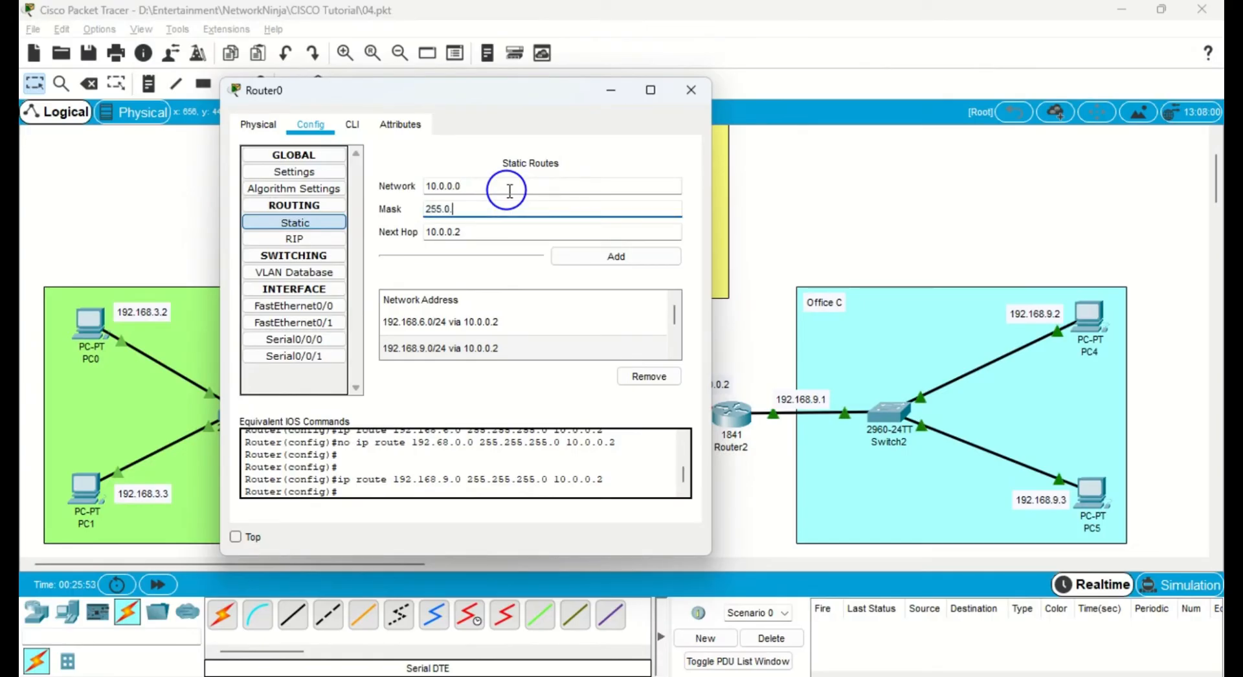
# Set the next hop to 11.0.0.0, add the 10.0.0.0 route and close Router0's configuration window.
pyautogui.click(527, 234)
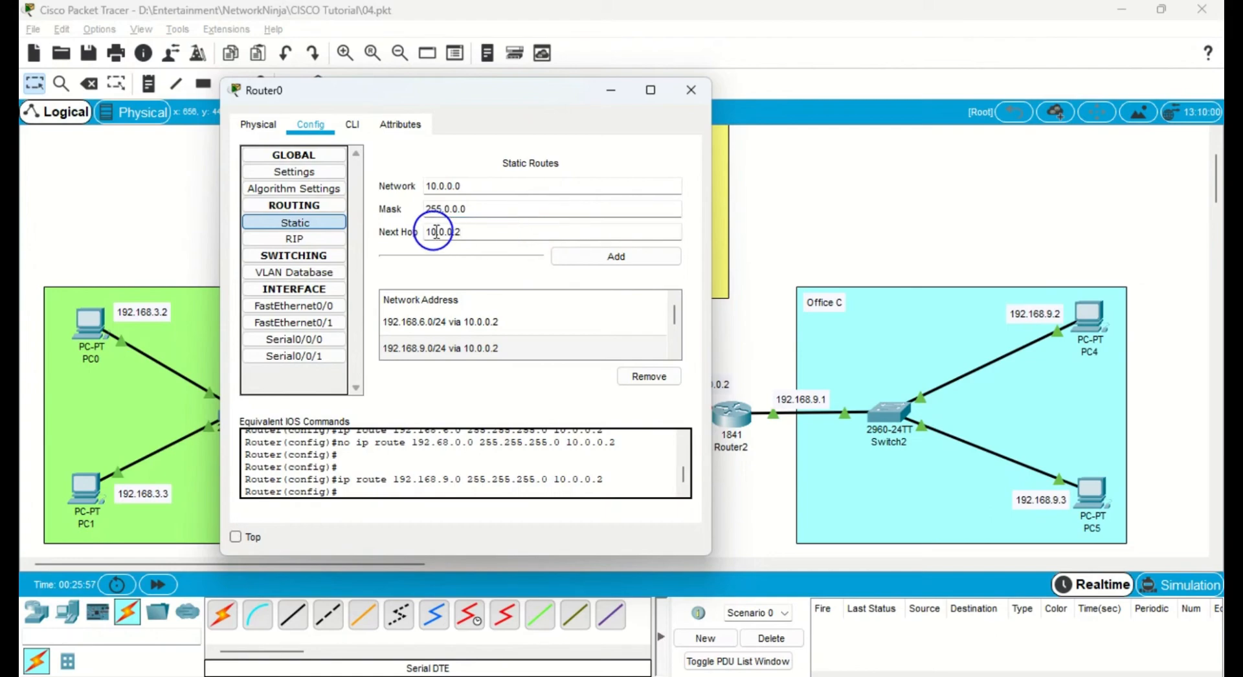
pyautogui.press('BackSpace')
pyautogui.write('1')
pyautogui.click(497, 234)
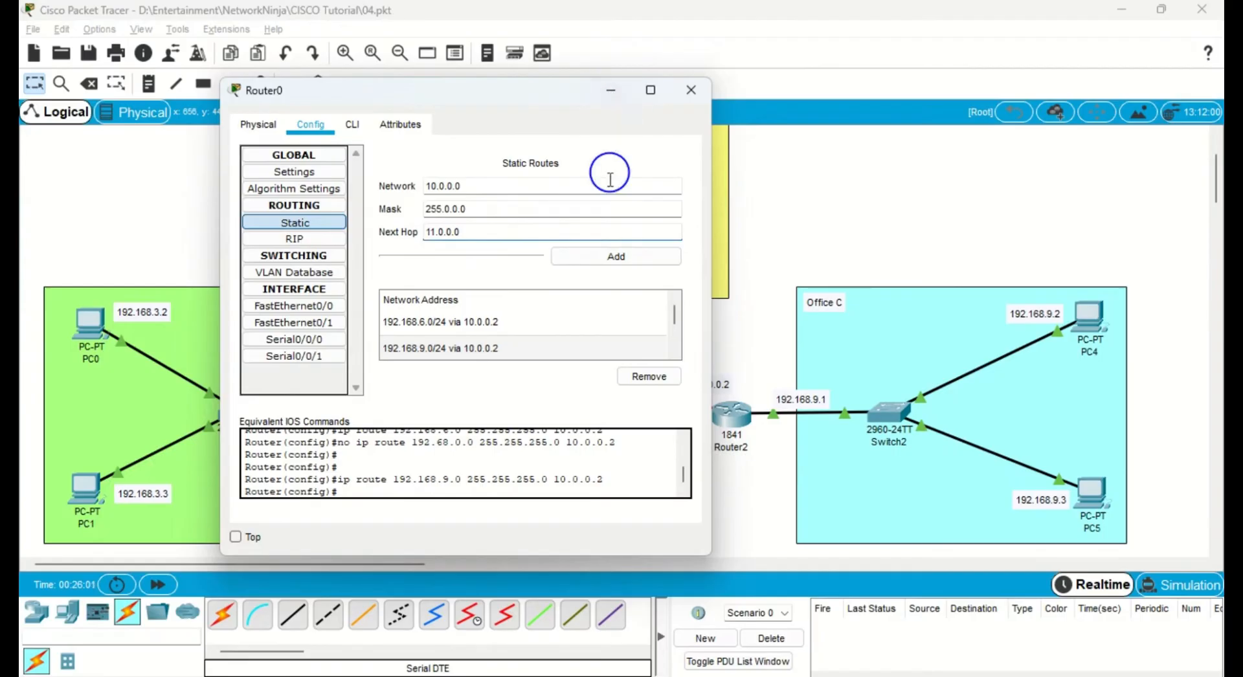
pyautogui.click(601, 261)
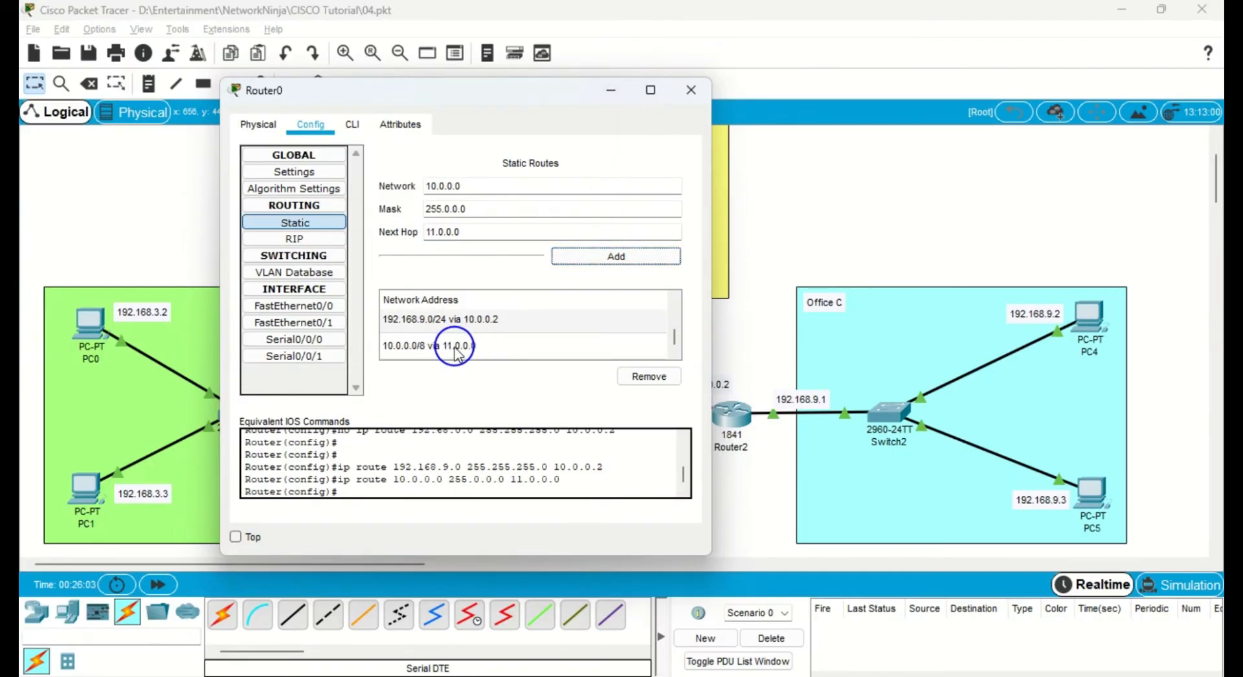
pyautogui.click(467, 346)
pyautogui.click(677, 91)
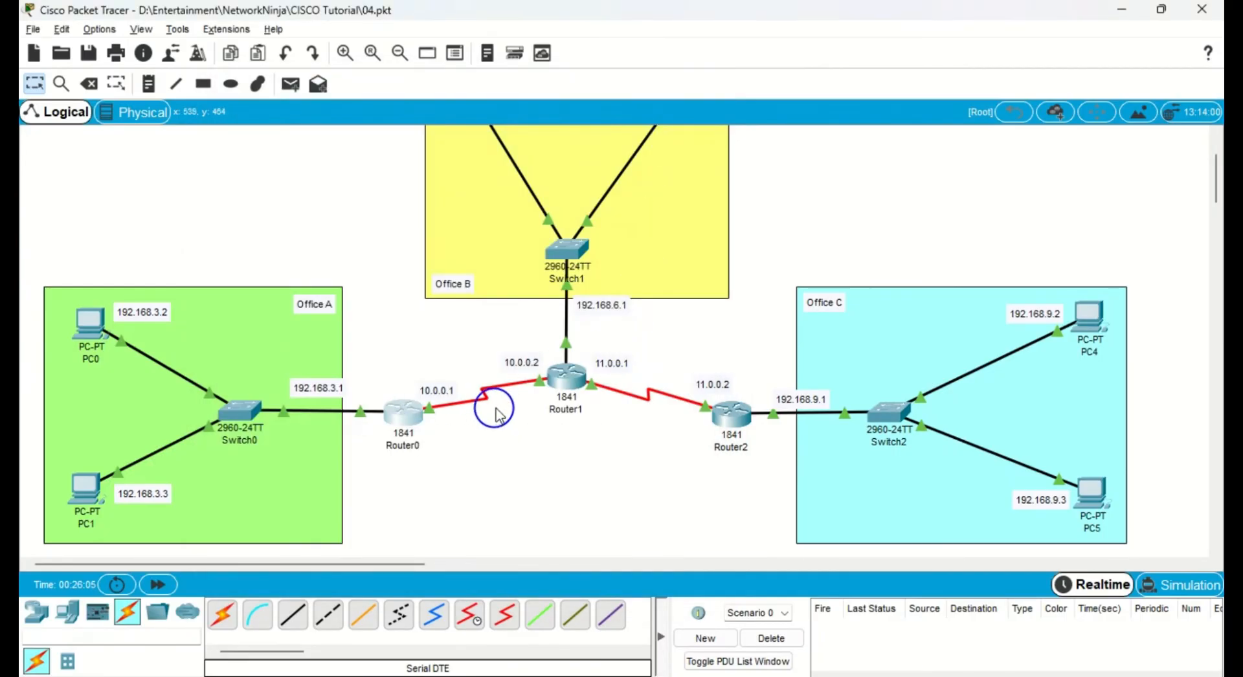
# Open Router1's static routes and enter network 1921.168.9.0 with mask 255.255.255.0 for a new route.
pyautogui.click(566, 375)
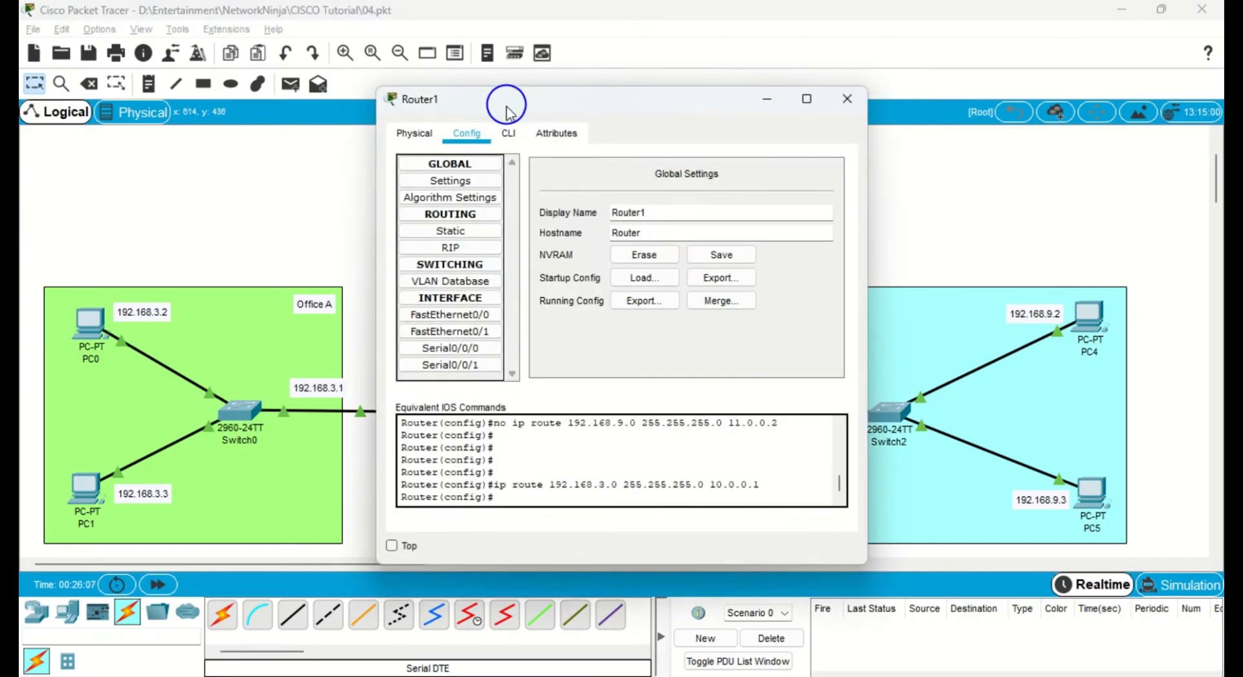
pyautogui.moveTo(456, 117); pyautogui.dragTo(573, 99)
pyautogui.click(566, 215)
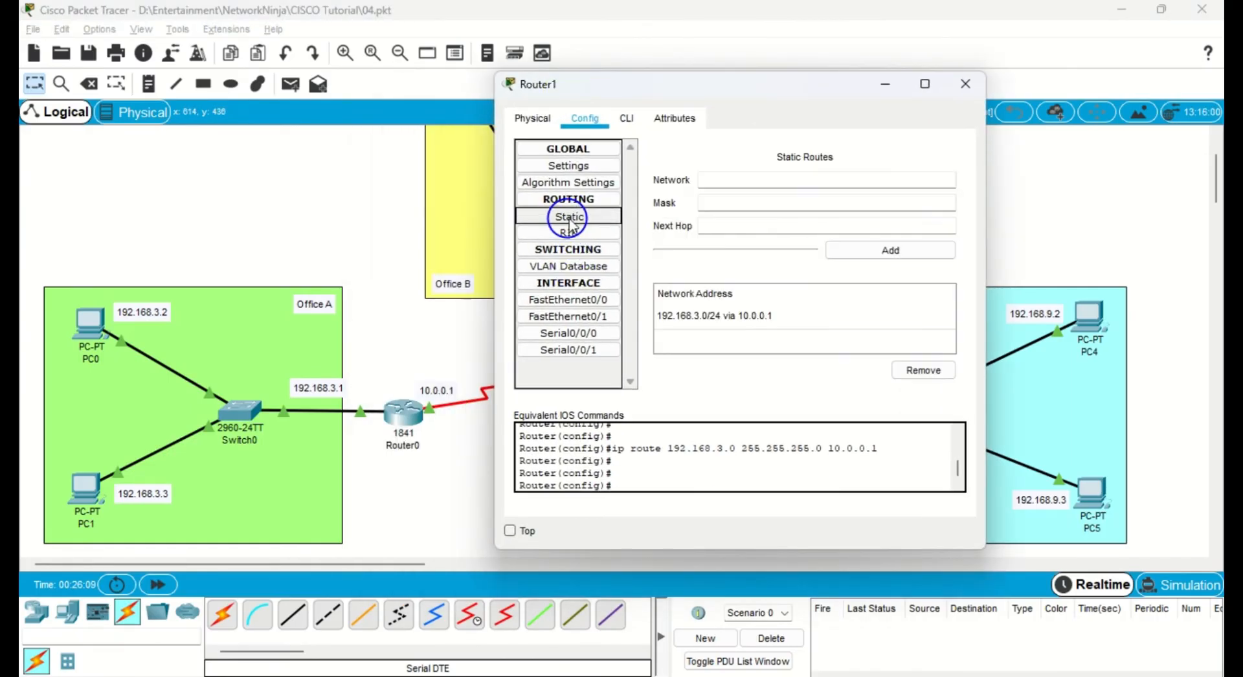
pyautogui.moveTo(723, 87); pyautogui.dragTo(367, 94)
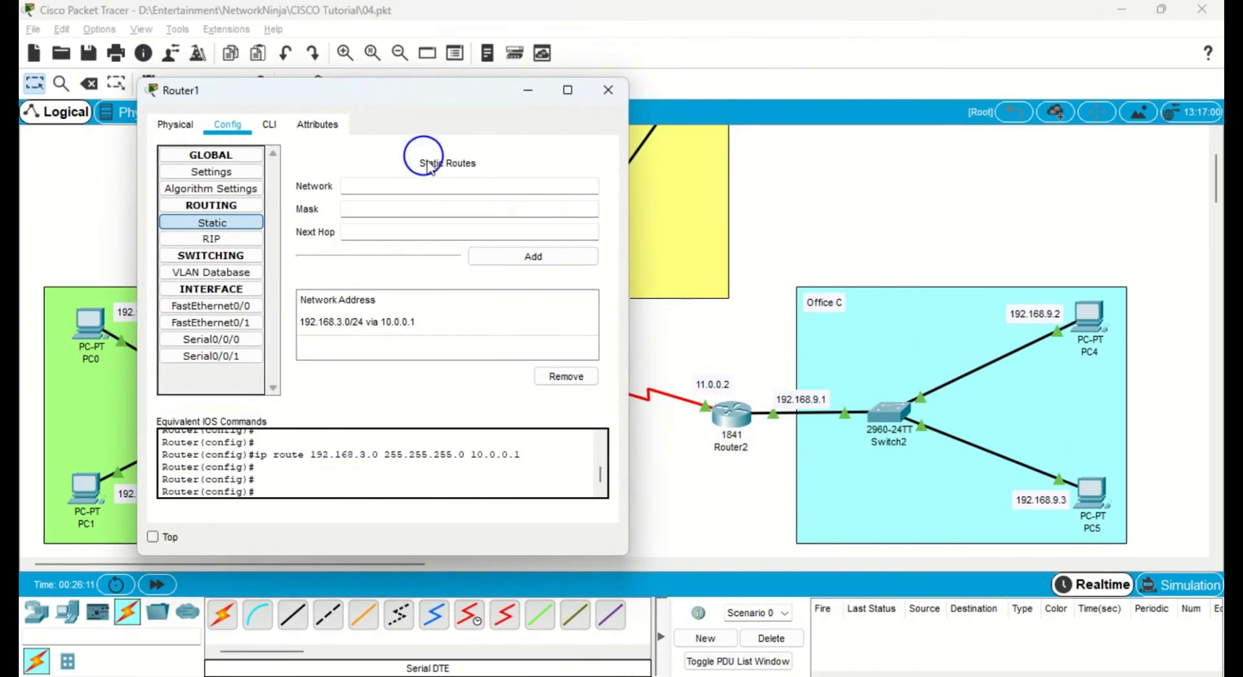
pyautogui.click(446, 183)
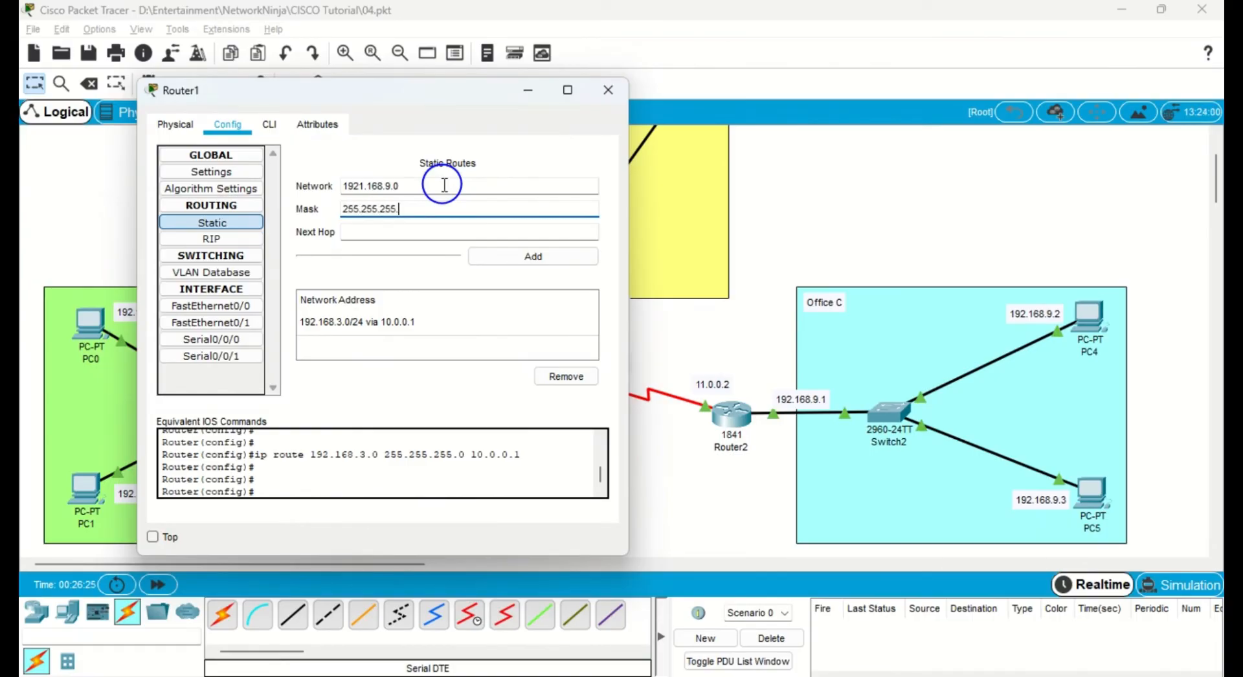
pyautogui.press('Tab')
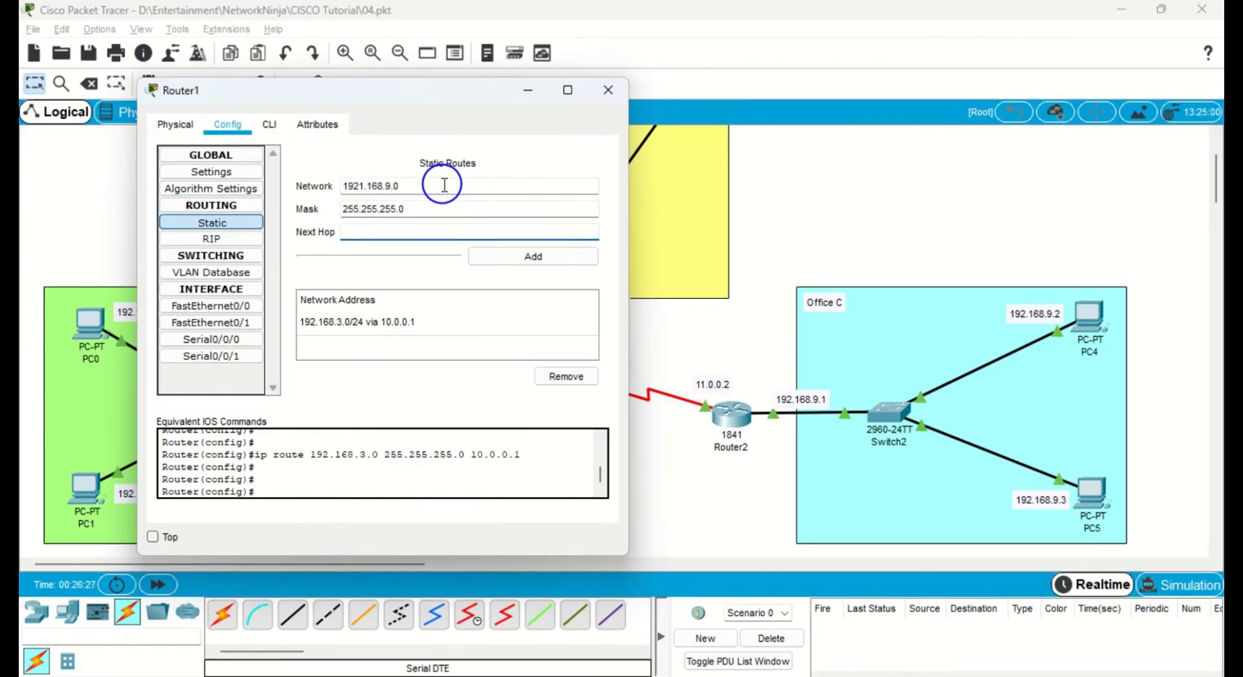
# Set the new Router1 route's next hop to 11.0.0.2, Router2's serial address, and try to add the route.
pyautogui.moveTo(439, 104); pyautogui.dragTo(349, 96)
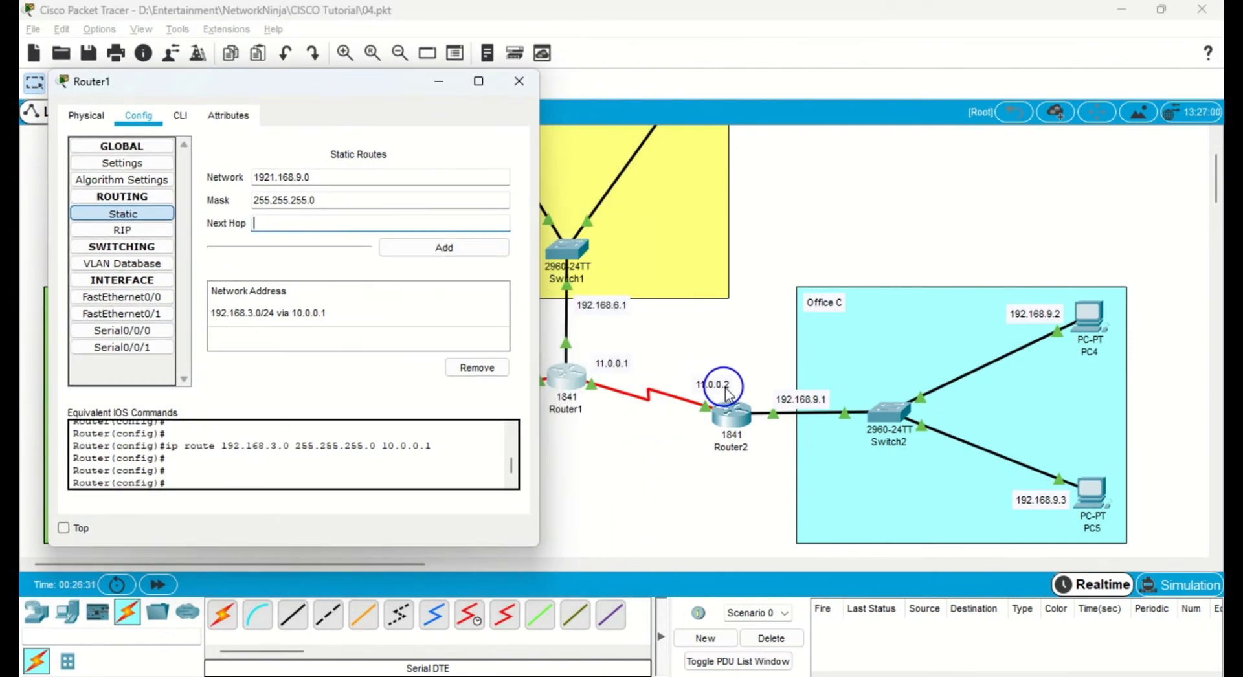
pyautogui.write('1')
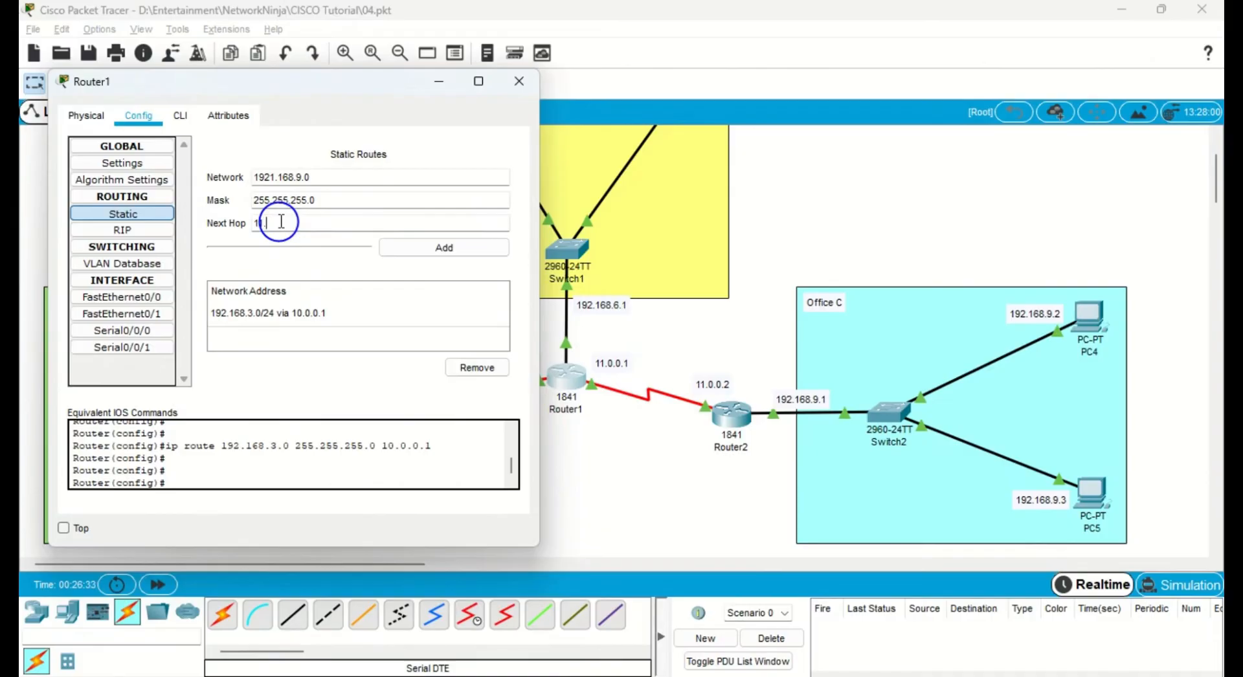
pyautogui.write('1.0.0.2')
pyautogui.click(435, 80)
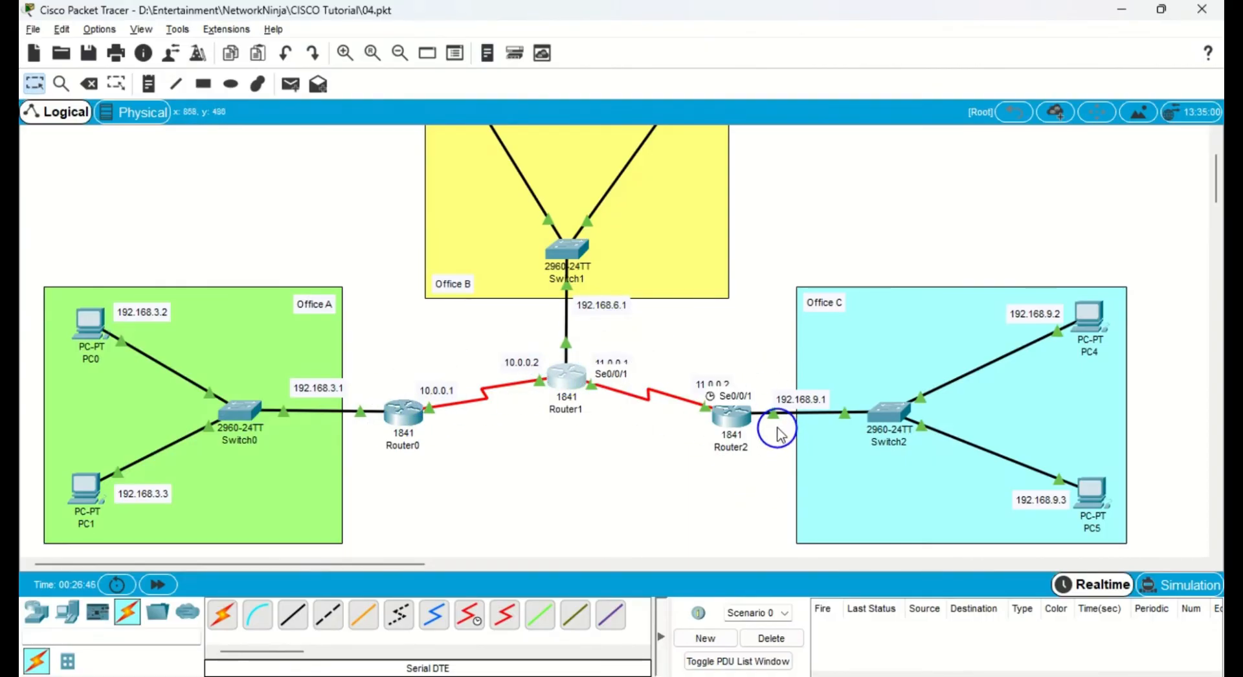
pyautogui.hotkey('alt', 'Tab')
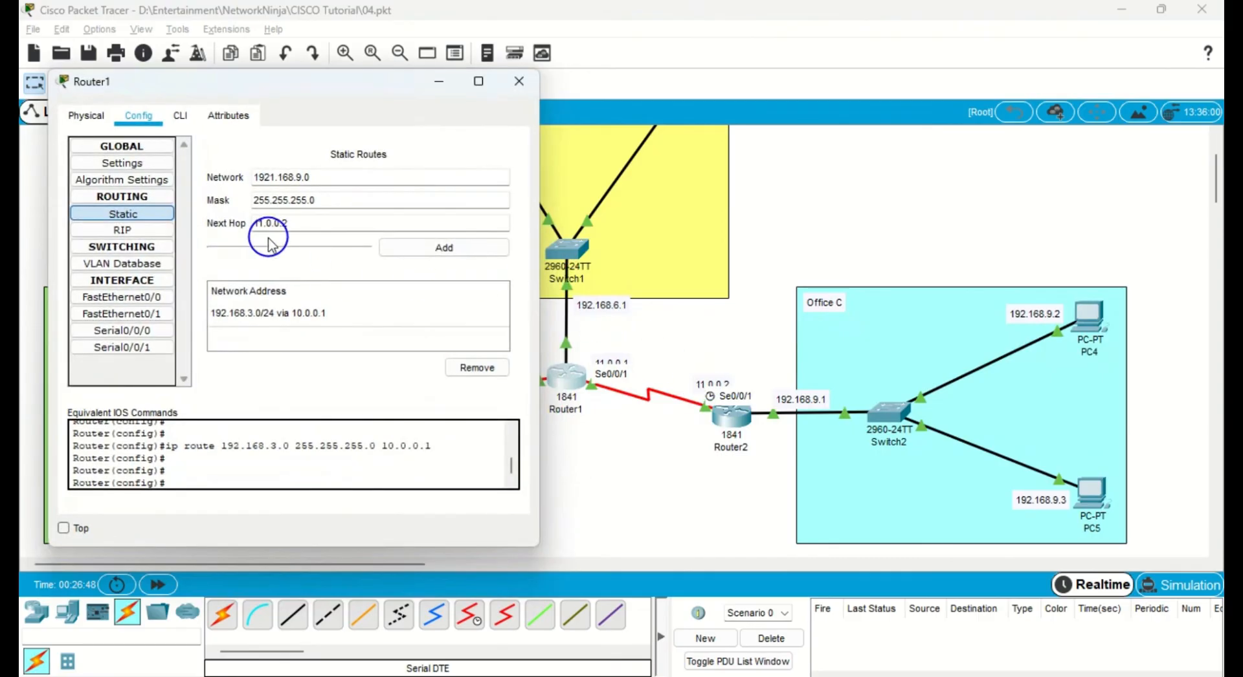
pyautogui.click(393, 247)
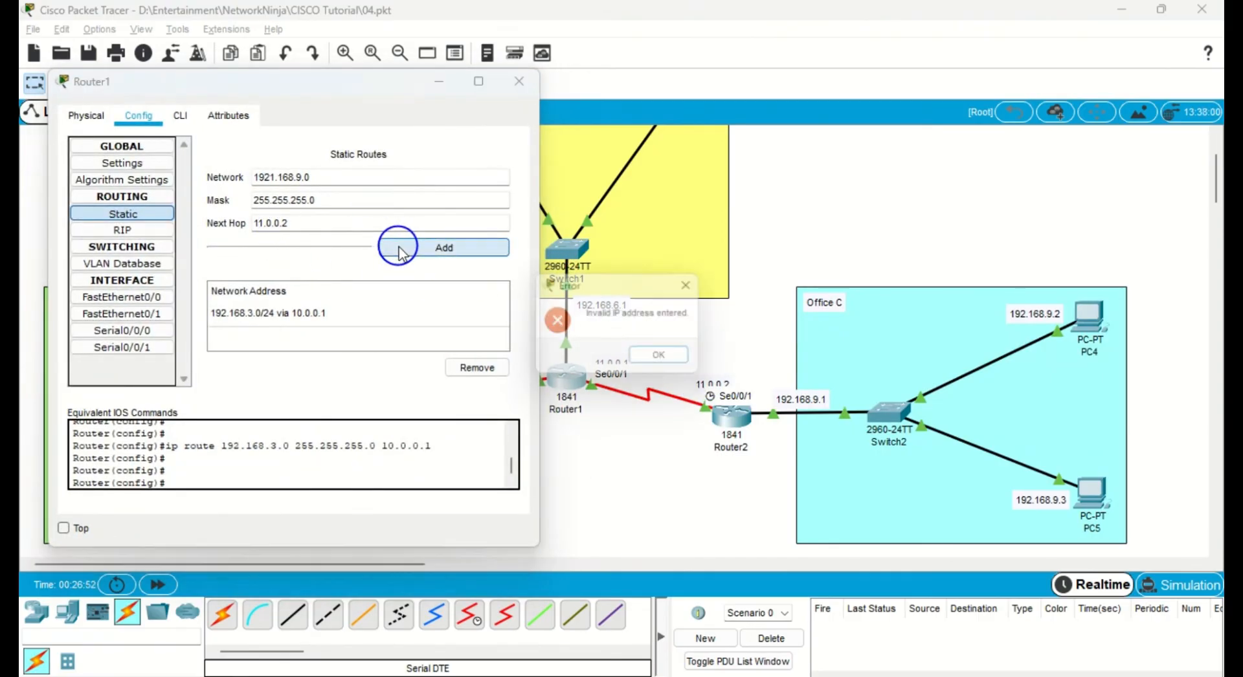
# Correct the route's network to 192.168.9.0, add it to Router1 and close the configuration window.
pyautogui.click(653, 355)
pyautogui.click(271, 177)
pyautogui.write('.')
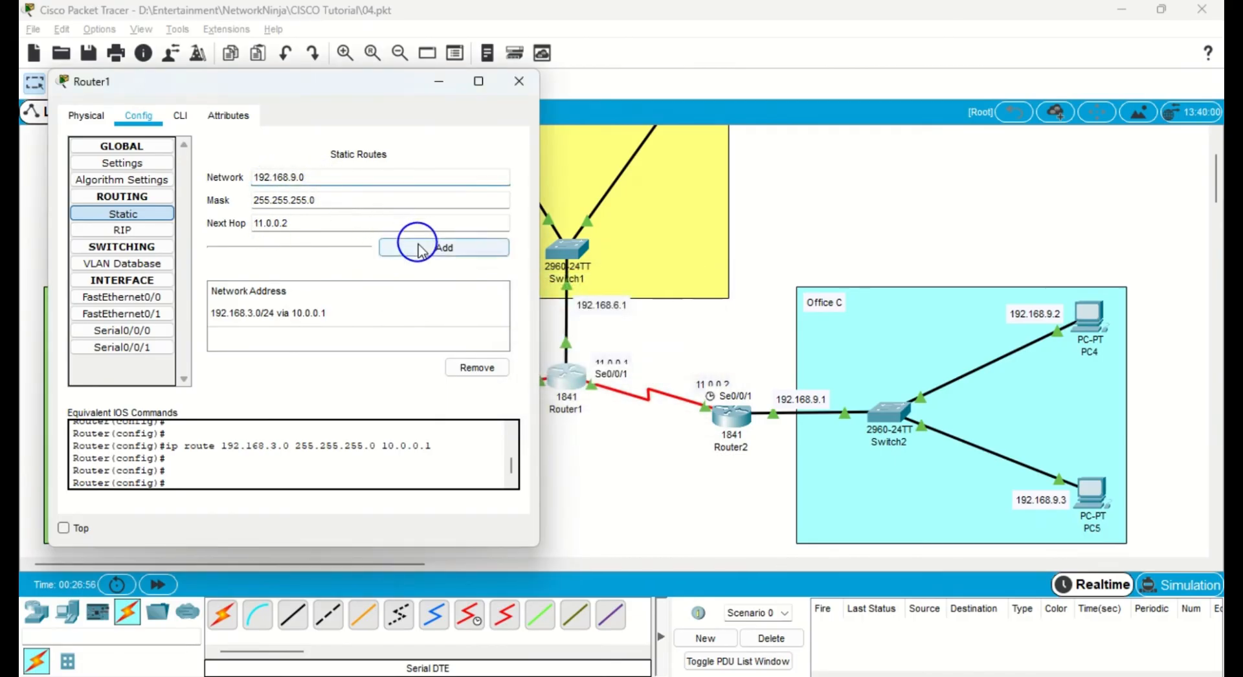
pyautogui.click(417, 245)
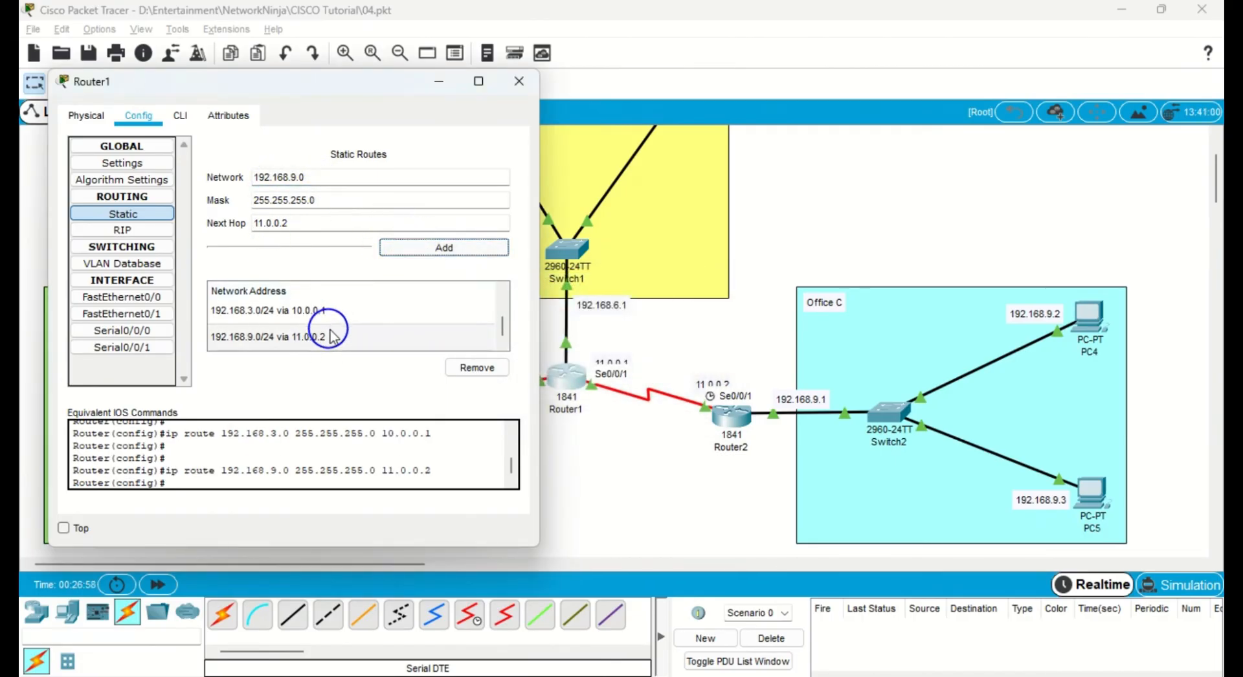
pyautogui.click(518, 81)
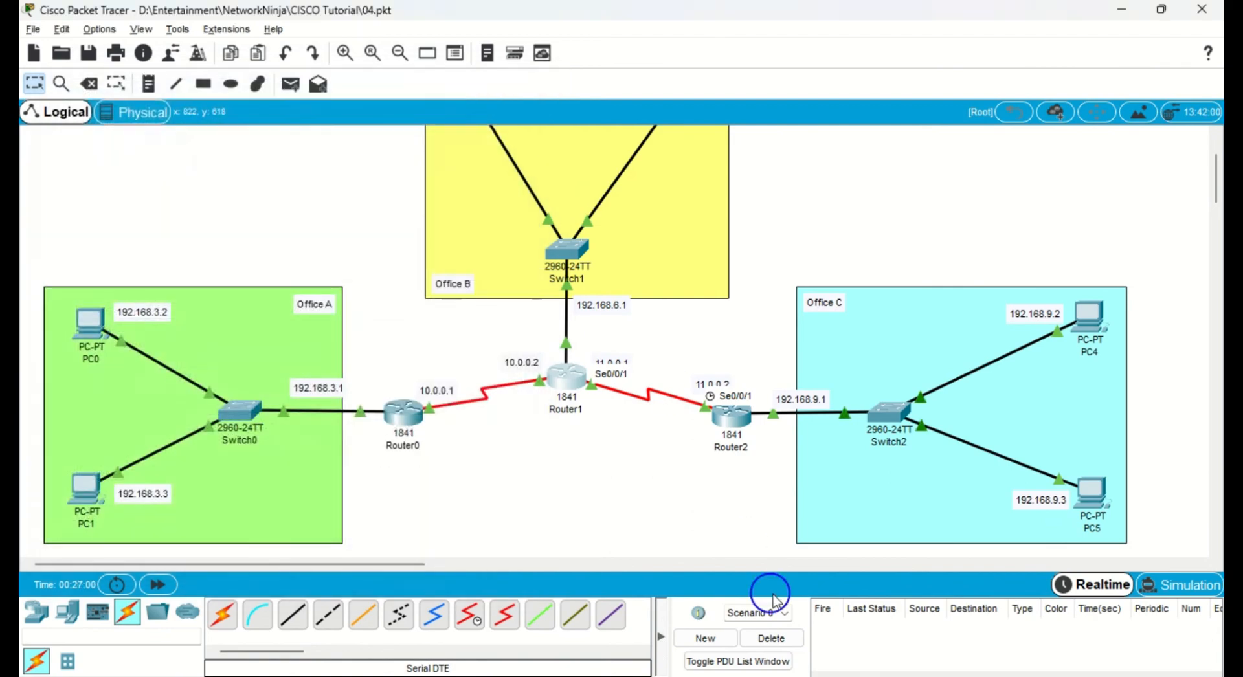
# Add a static route on Router2 to network 192.168.6.0, mask 255.255.255.0, with next hop 11.0.0.1.
pyautogui.click(731, 416)
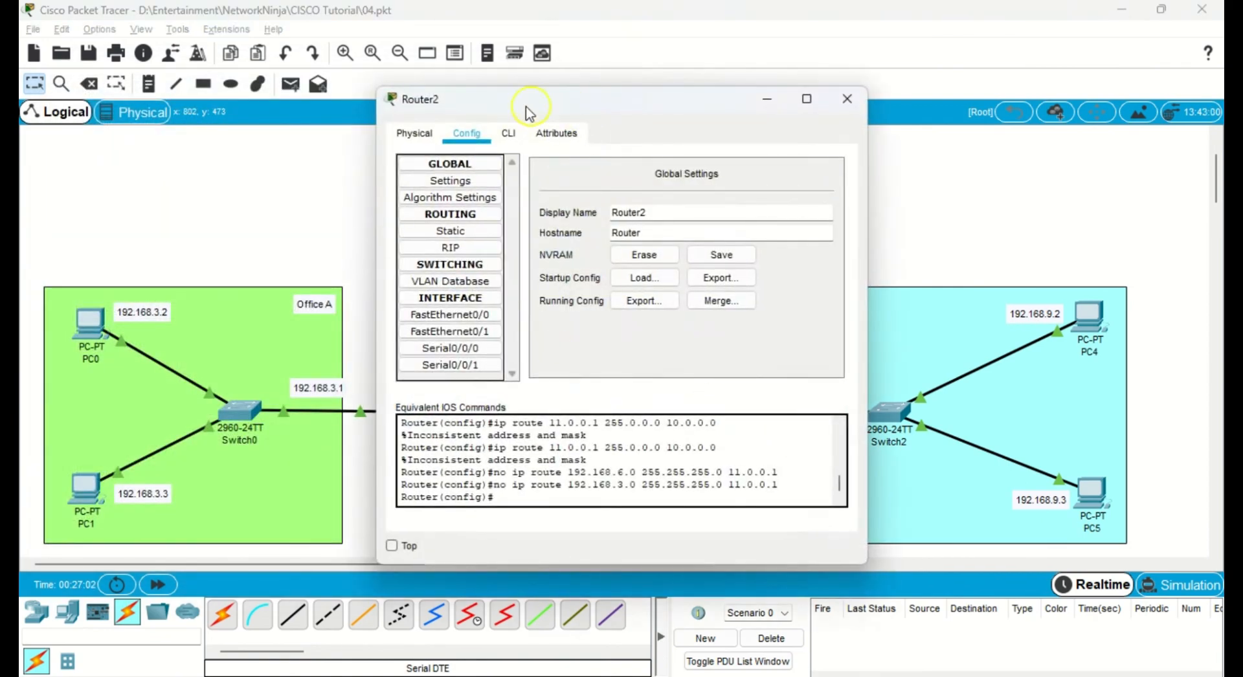
pyautogui.click(489, 231)
pyautogui.click(638, 194)
pyautogui.moveTo(601, 121); pyautogui.dragTo(882, 117)
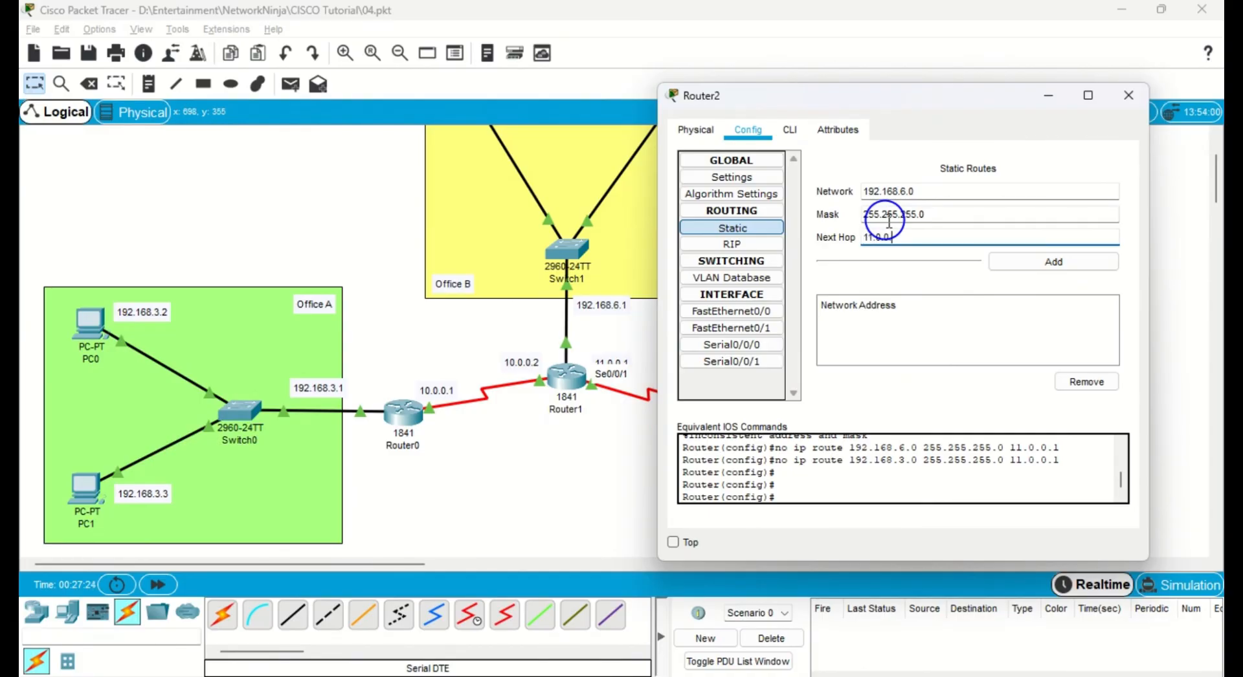
pyautogui.click(1039, 262)
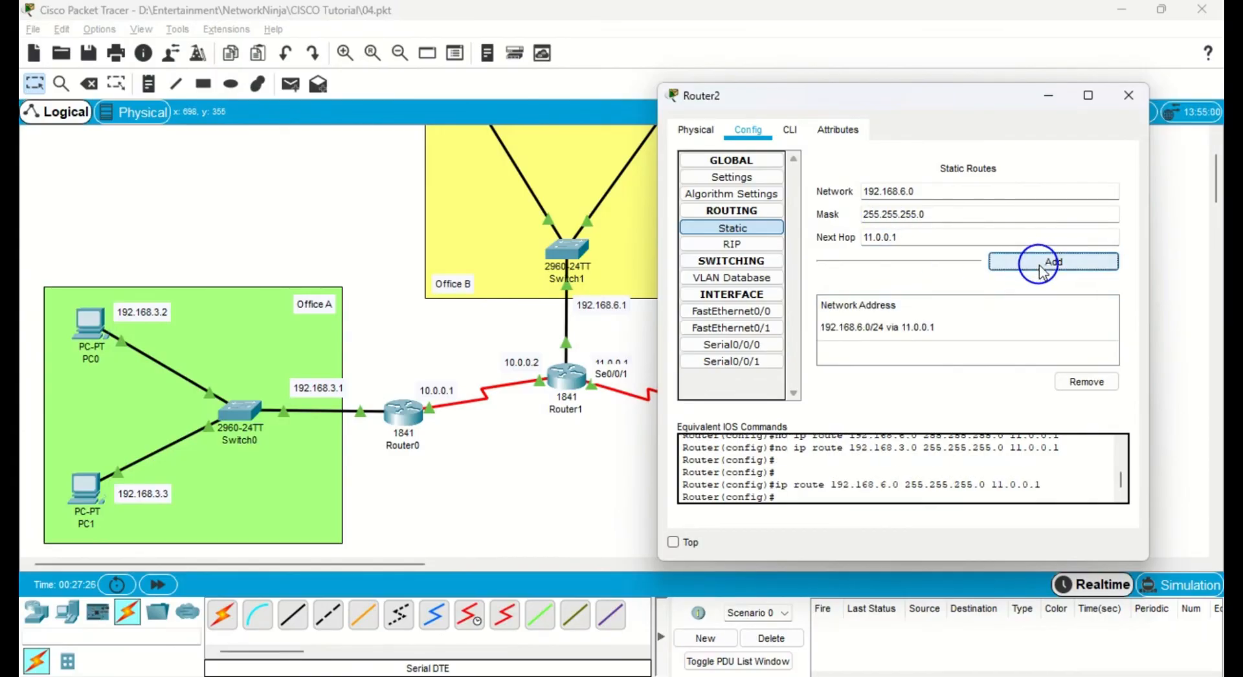
# Add a second Router2 static route to network 192.168.3.0, mask 255.255.255.0, with next hop 11.0.0.1.
pyautogui.click(905, 189)
pyautogui.press('BackSpace')
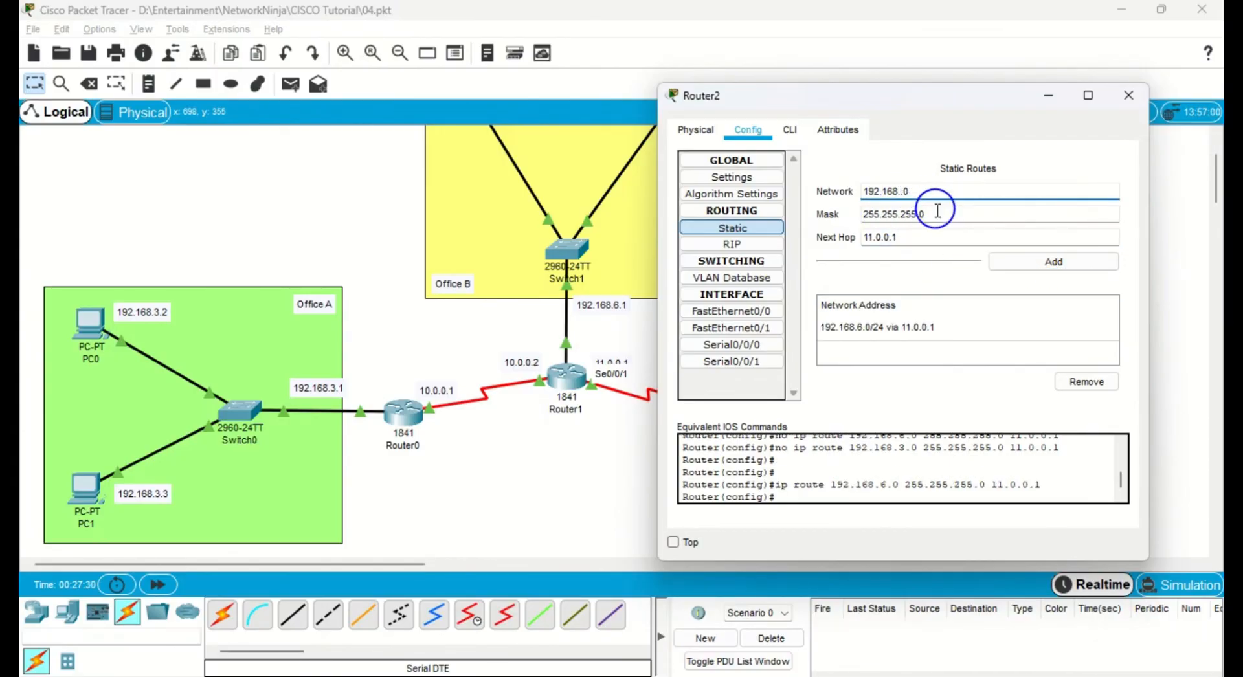
pyautogui.write('3')
pyautogui.click(902, 236)
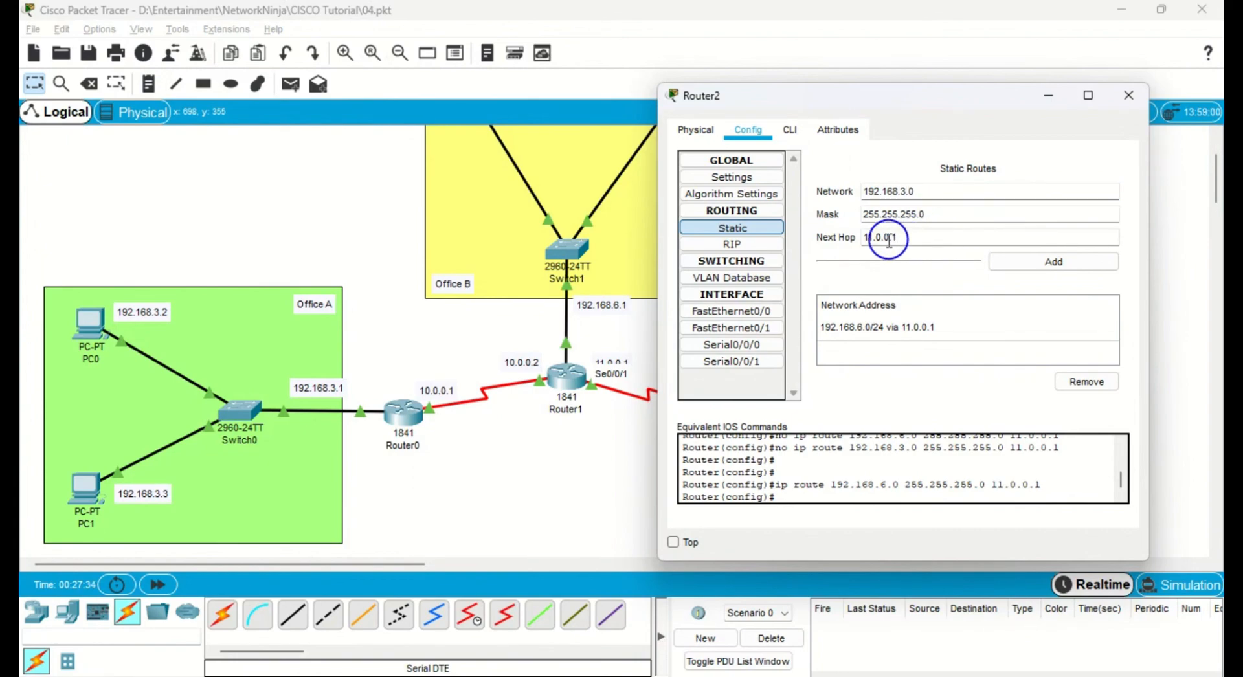
pyautogui.click(1000, 259)
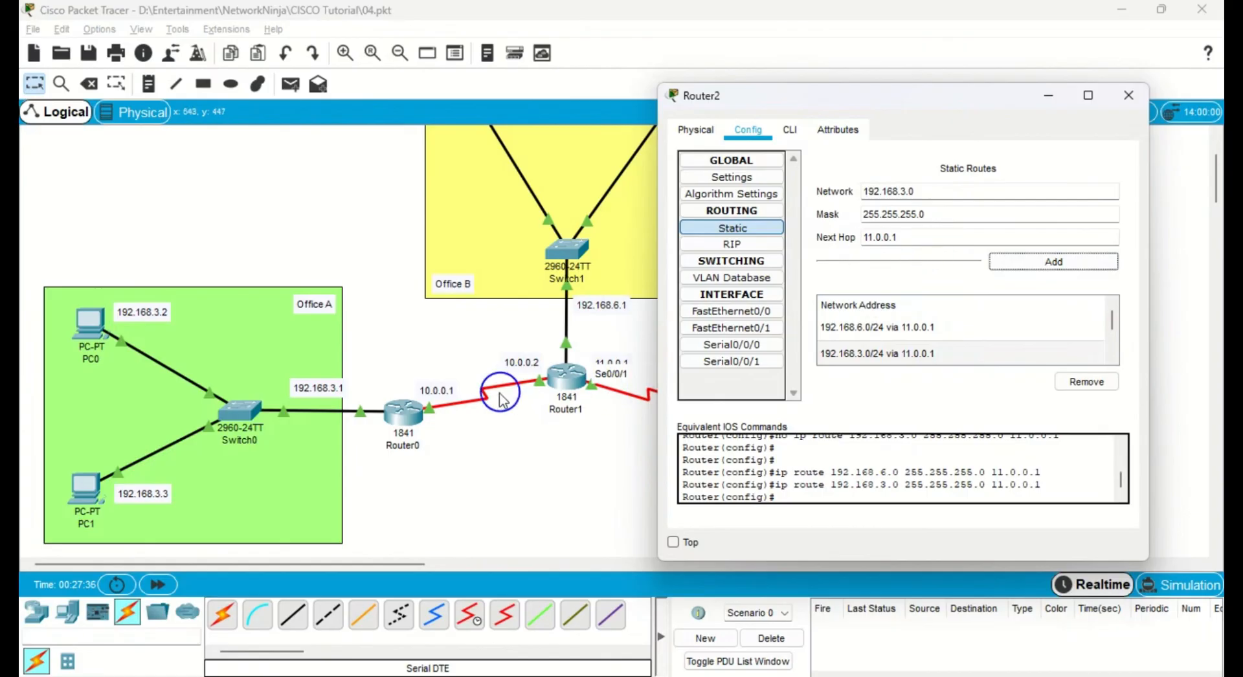
# Add a Router2 static route to 11.0.0.0, mask 255.0.0.0, with next hop 10.0.0.0, and close the router's configuration window.
pyautogui.moveTo(897, 237); pyautogui.dragTo(848, 254)
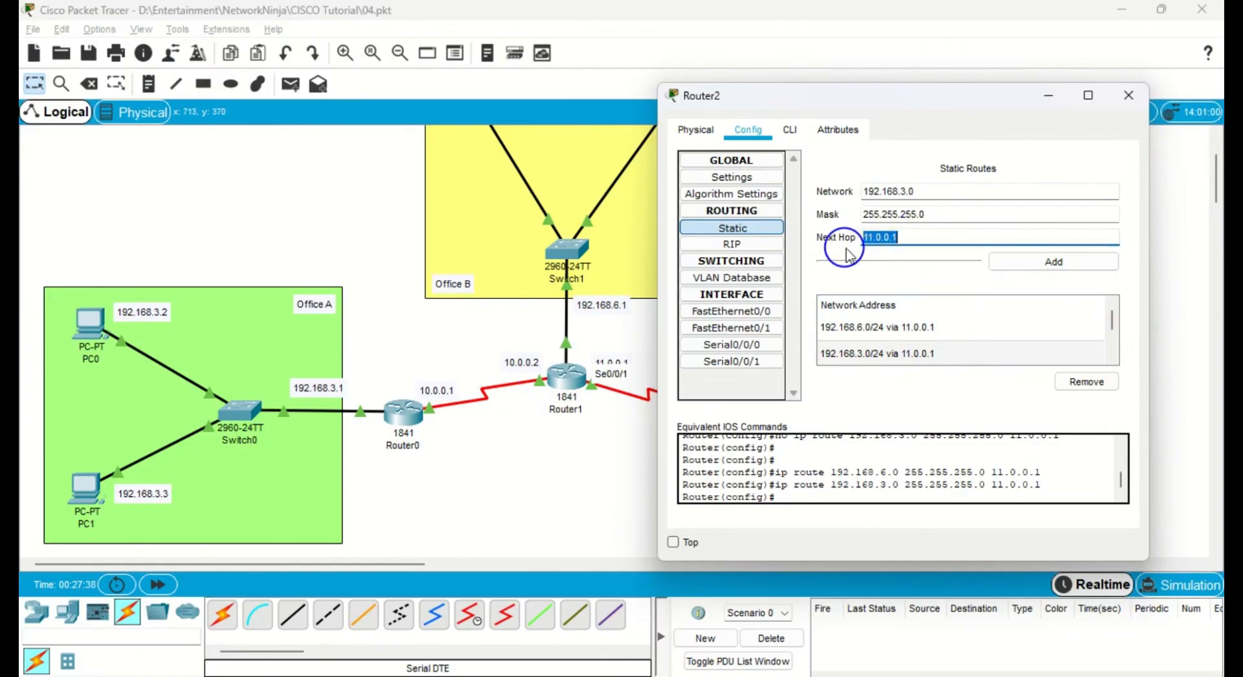
pyautogui.click(961, 190)
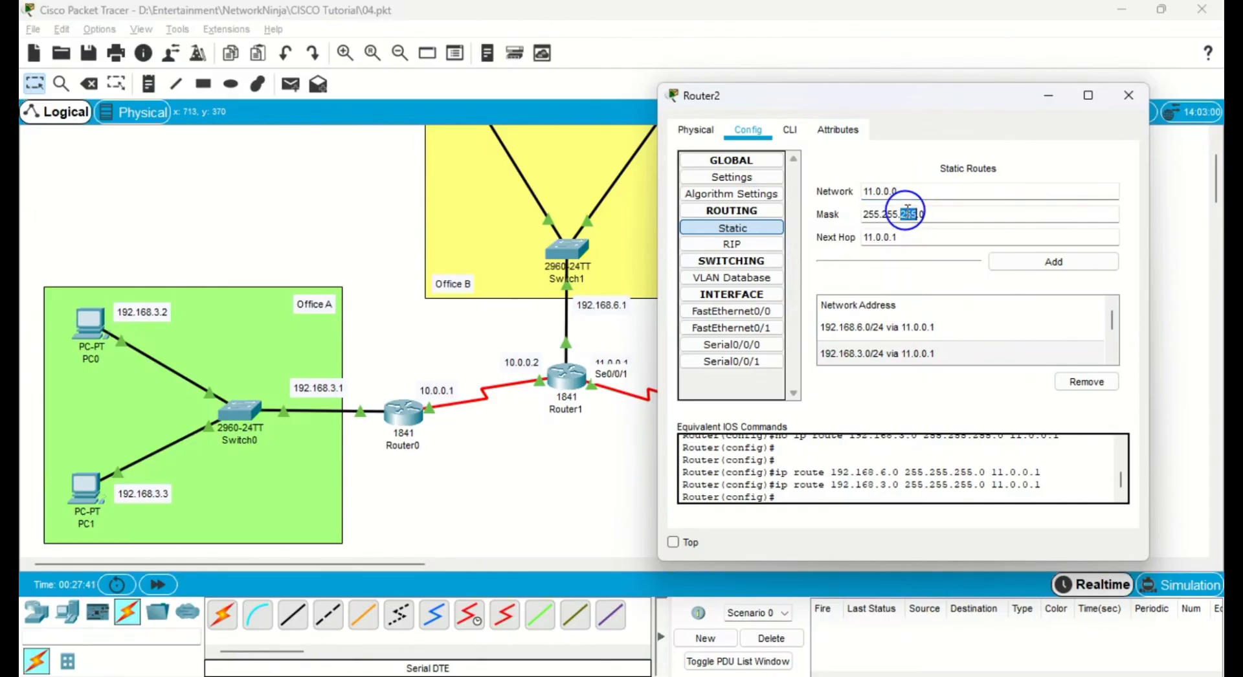
pyautogui.click(921, 240)
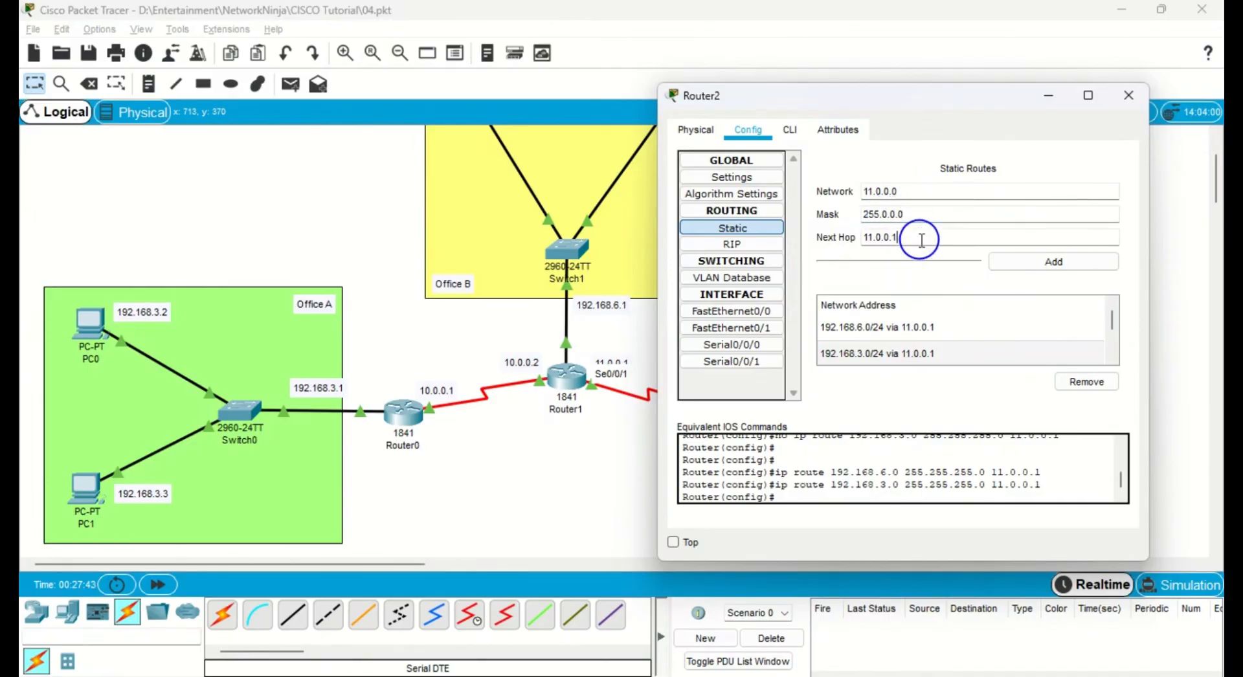
pyautogui.doubleClick(921, 239)
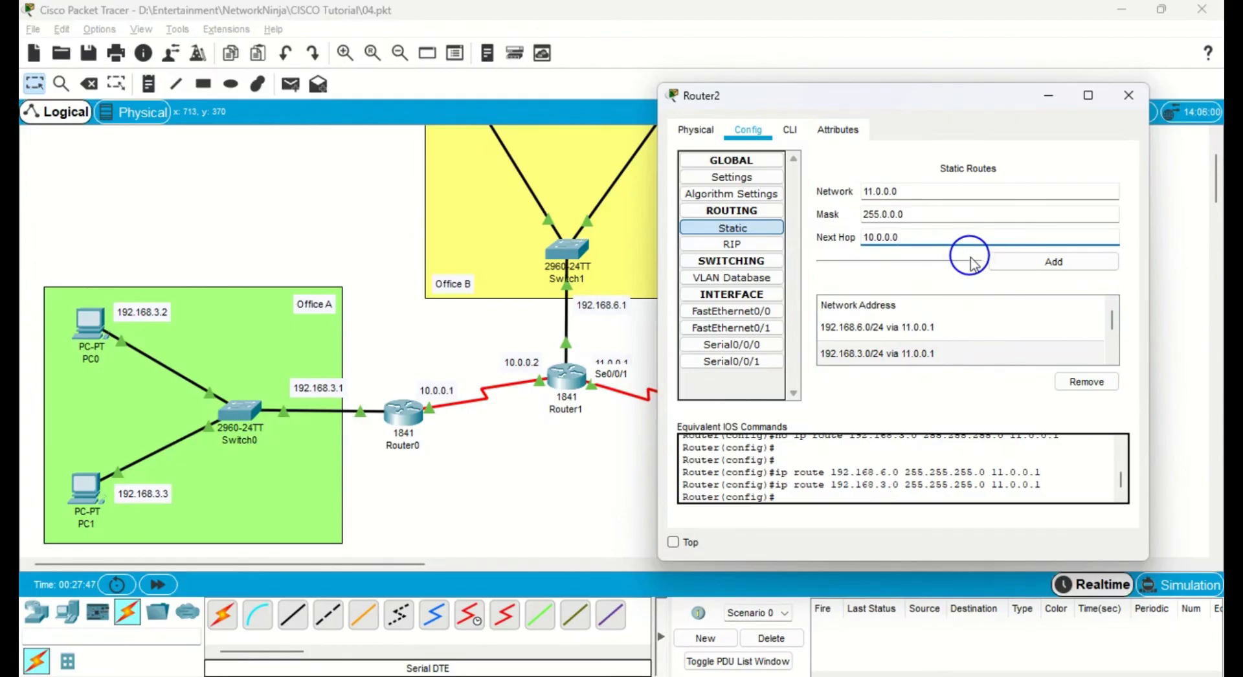
pyautogui.click(993, 264)
pyautogui.scroll(-1, 1018, 333)
pyautogui.click(926, 357)
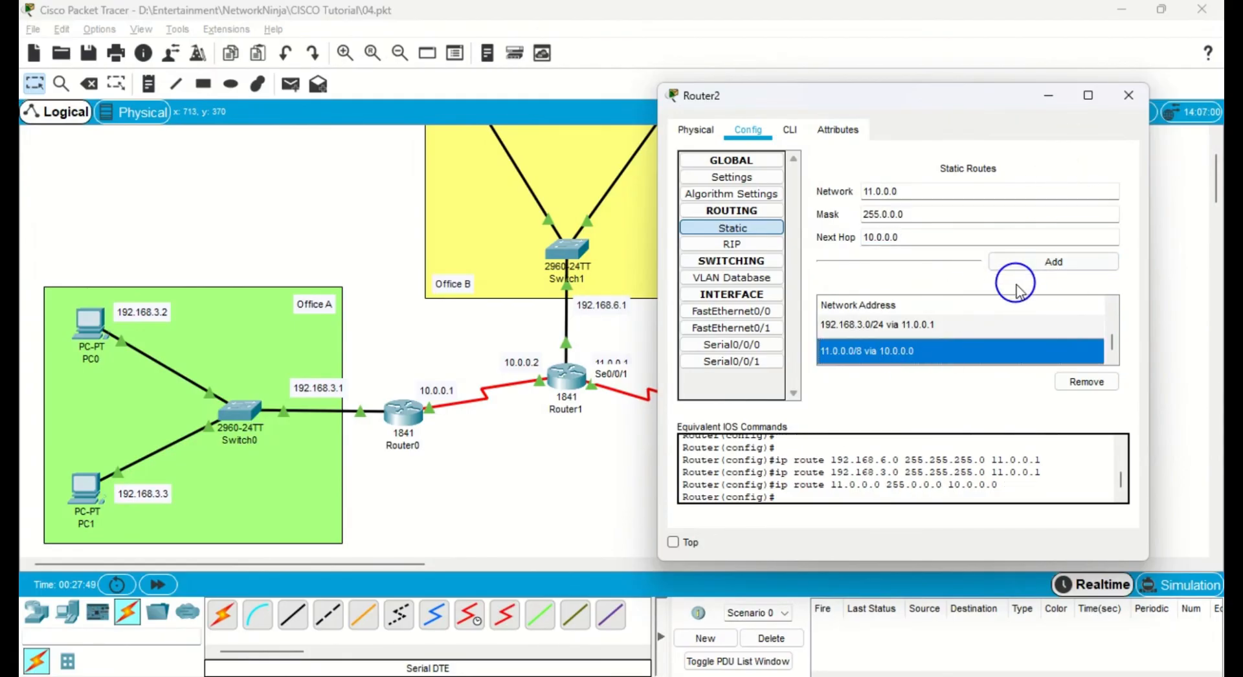
pyautogui.click(1126, 96)
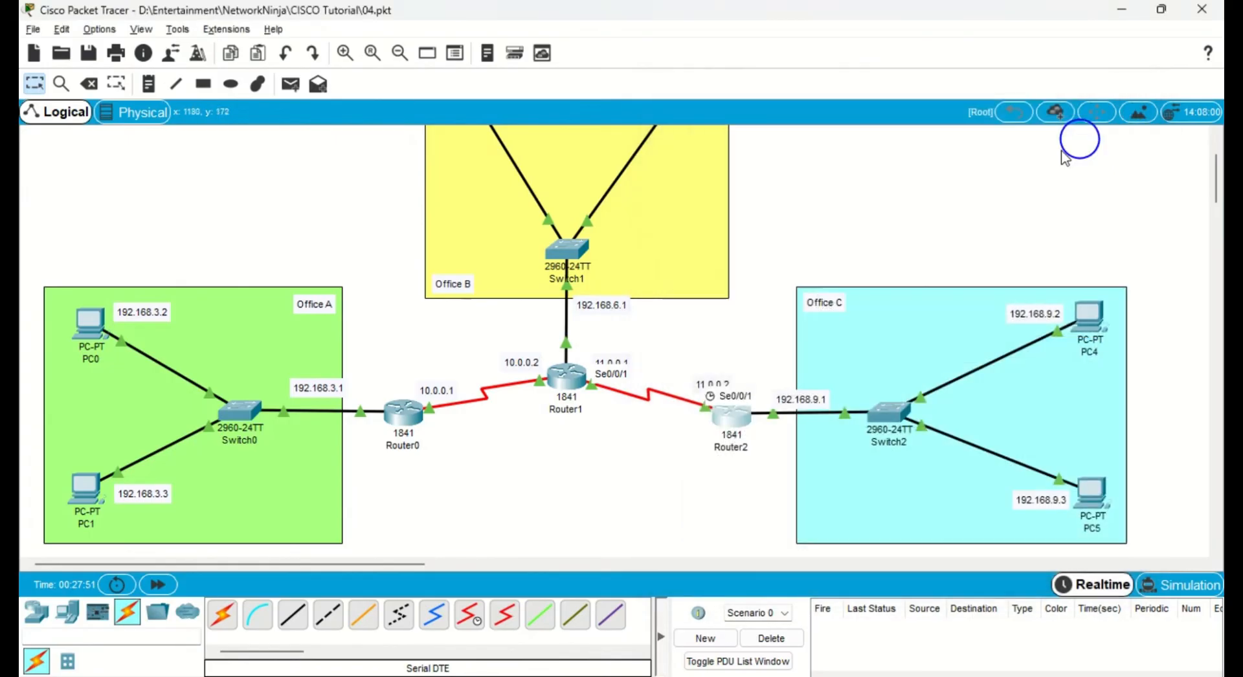
# Test connectivity between Office A and Office C by sending a simple PDU from PC0 to PC4 twice.
pyautogui.click(291, 84)
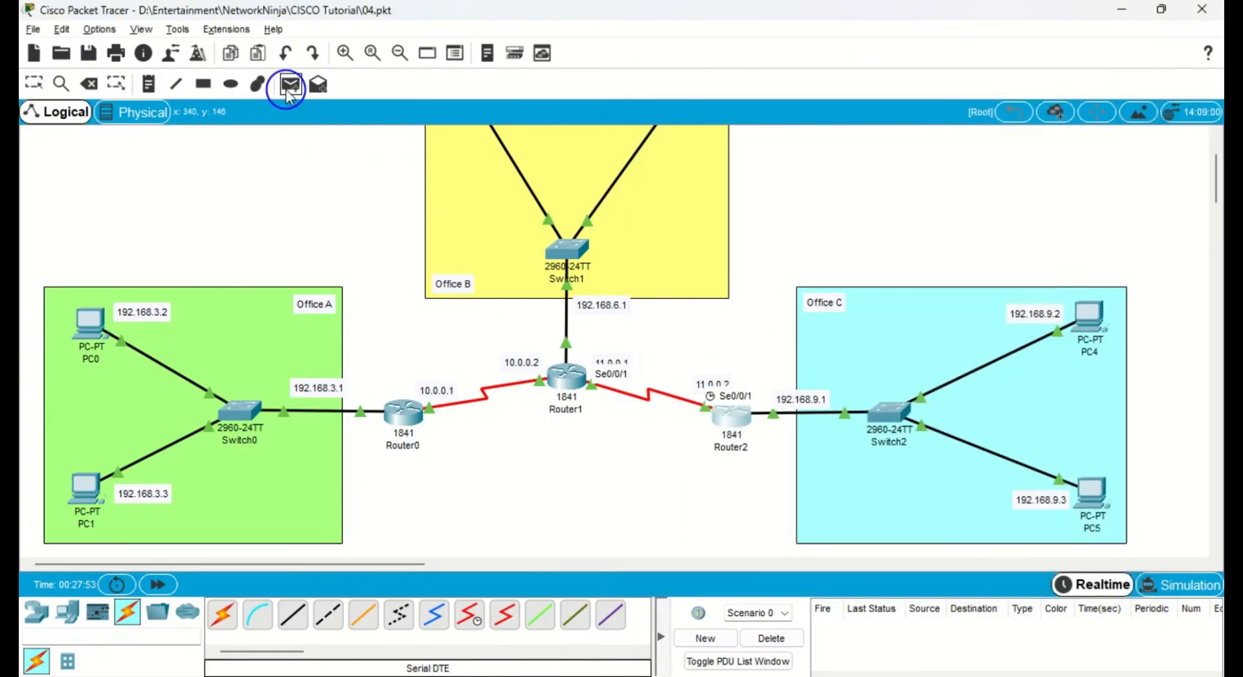
pyautogui.click(86, 320)
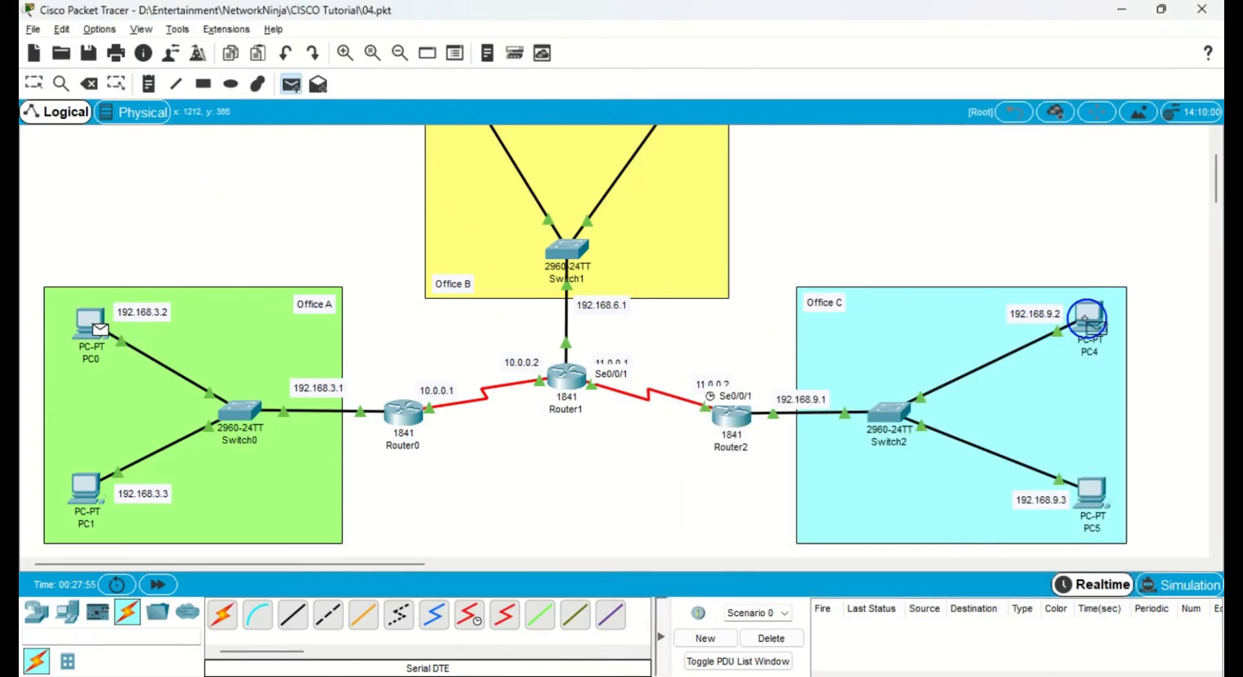
pyautogui.click(1106, 324)
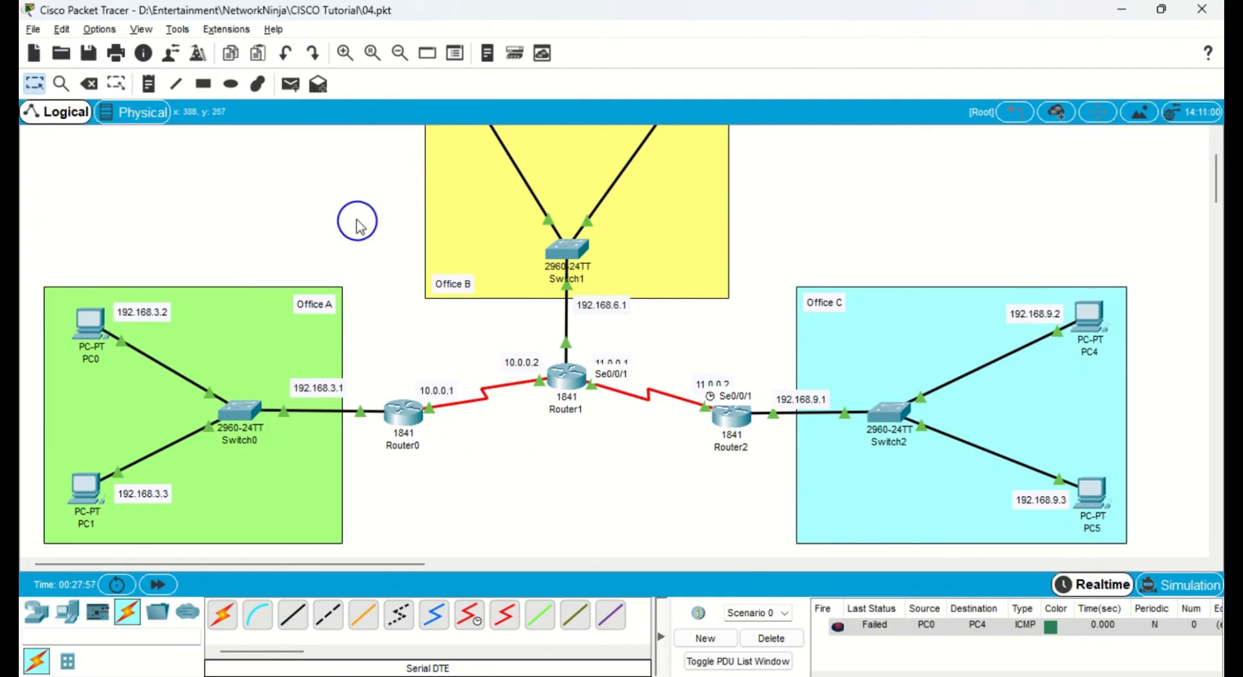
pyautogui.click(289, 85)
pyautogui.click(87, 321)
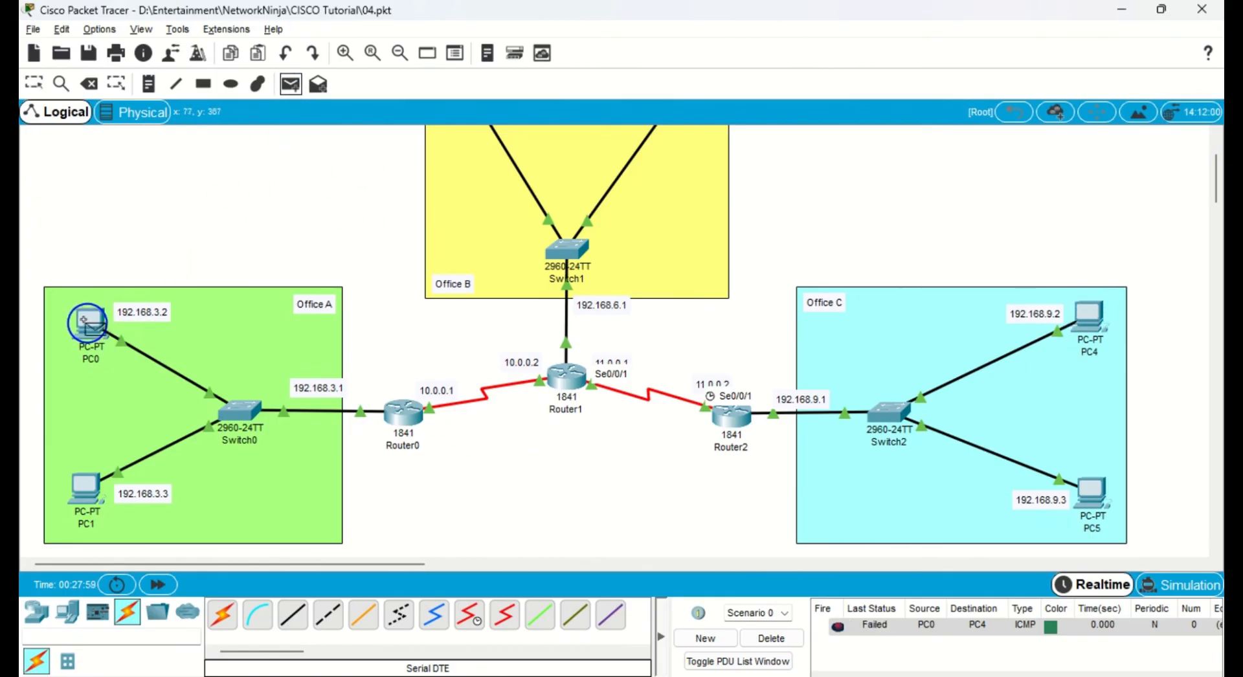
pyautogui.click(1072, 314)
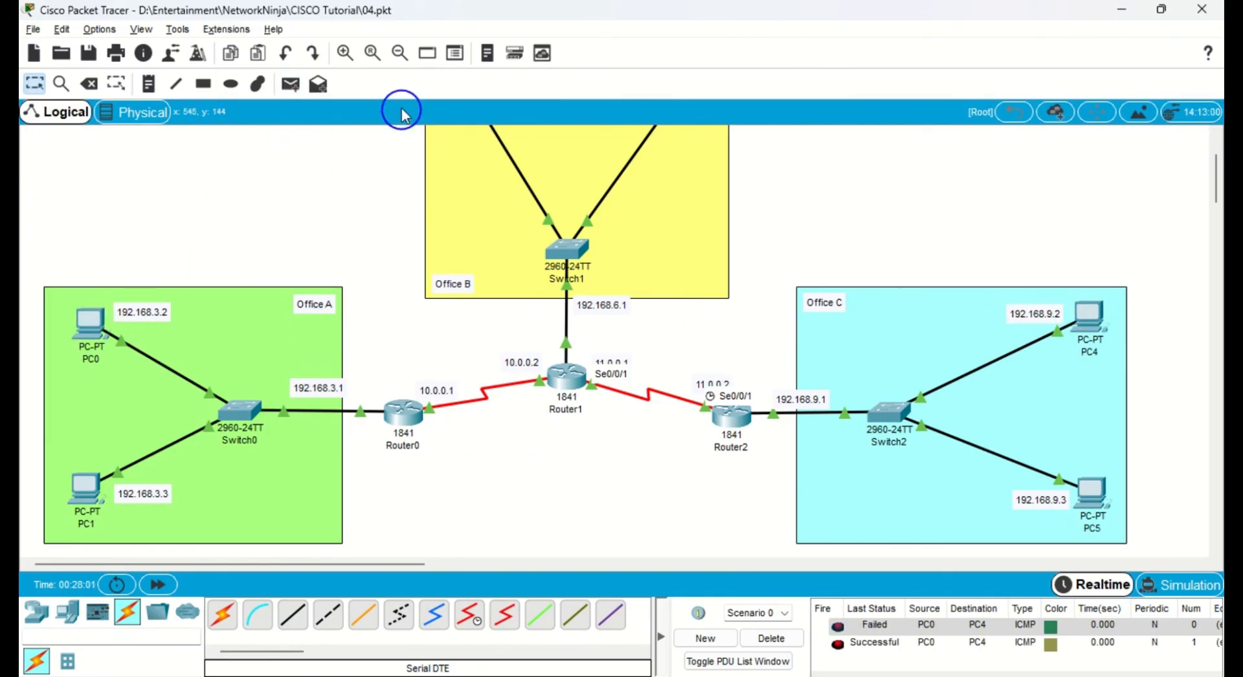
# Send a simple PDU from PC1 to PC5 twice and check the delivery statuses in the PDU list.
pyautogui.click(289, 85)
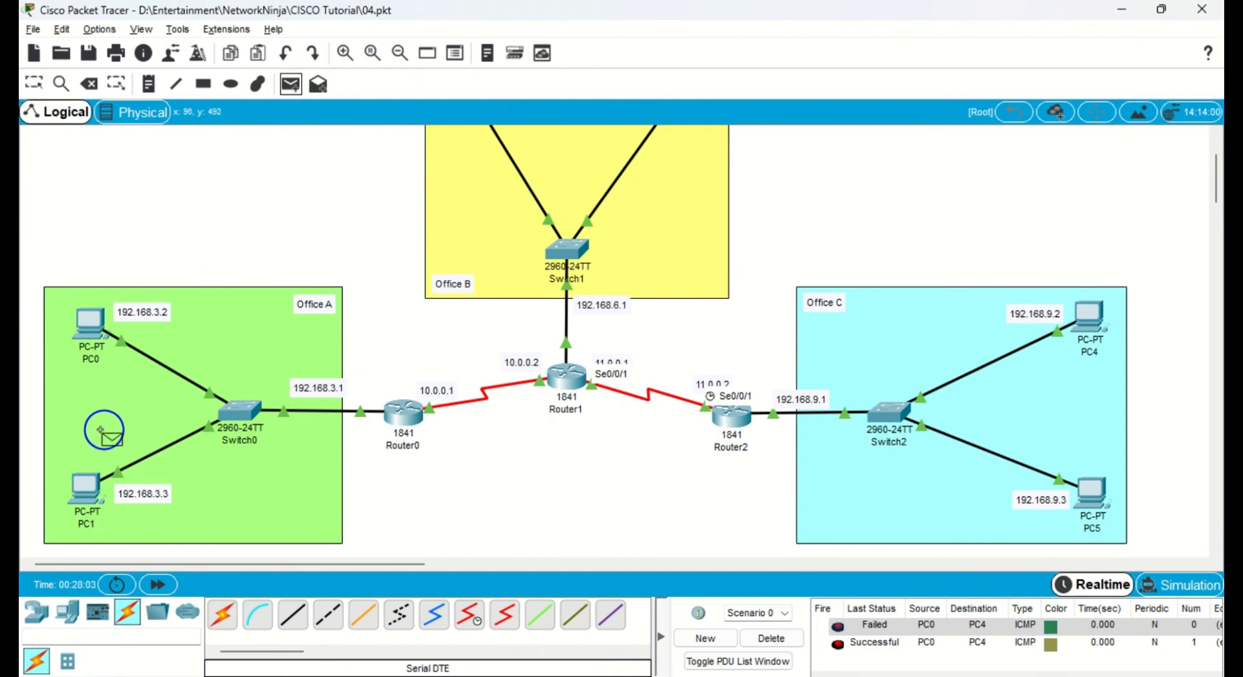
pyautogui.click(89, 483)
pyautogui.click(1091, 492)
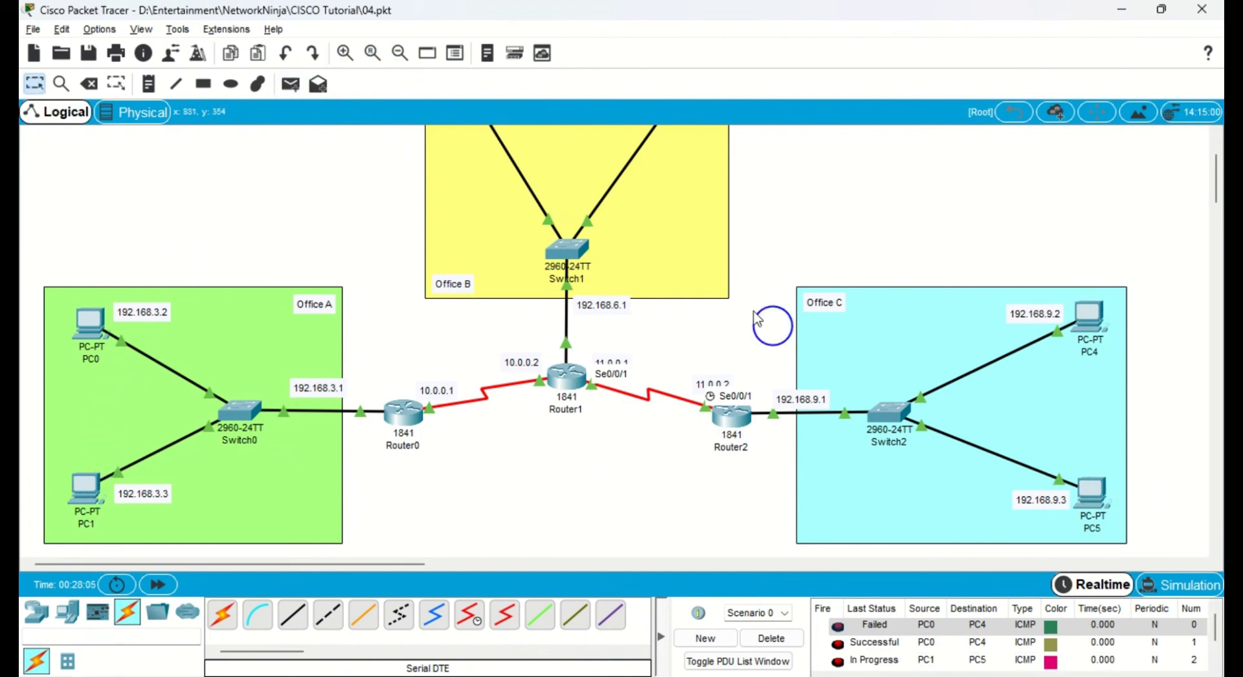
pyautogui.click(290, 85)
pyautogui.click(84, 491)
pyautogui.click(1094, 501)
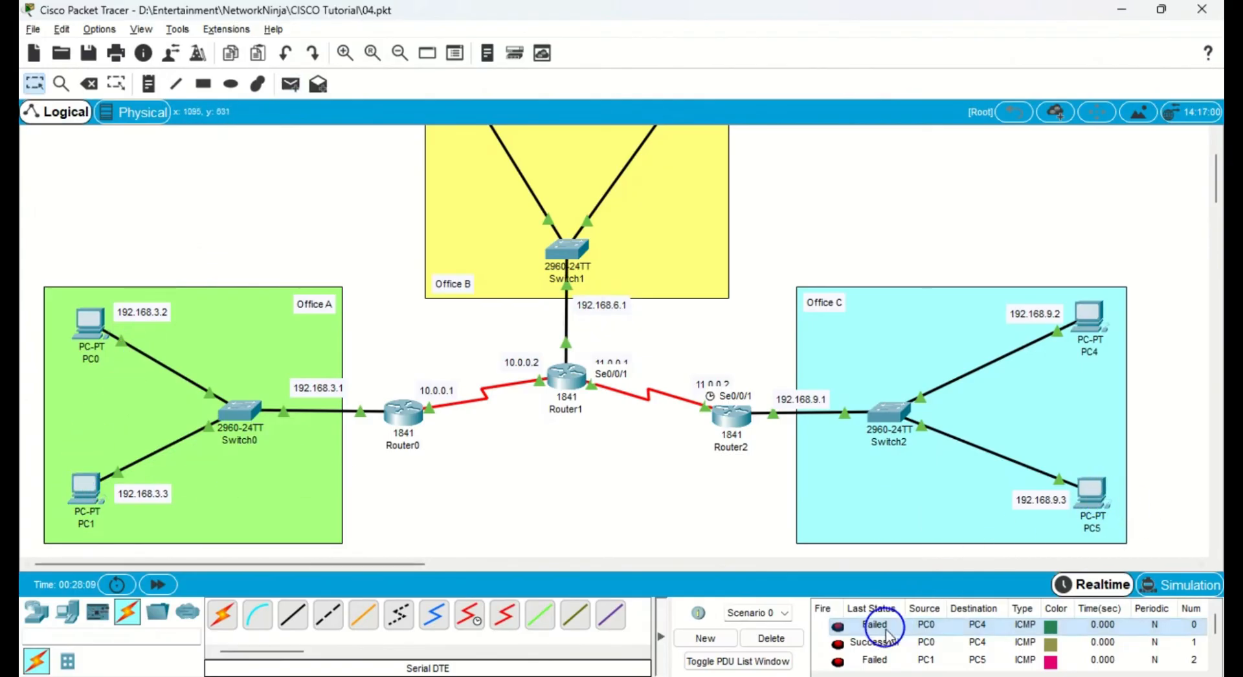
pyautogui.scroll(-2, 876, 657)
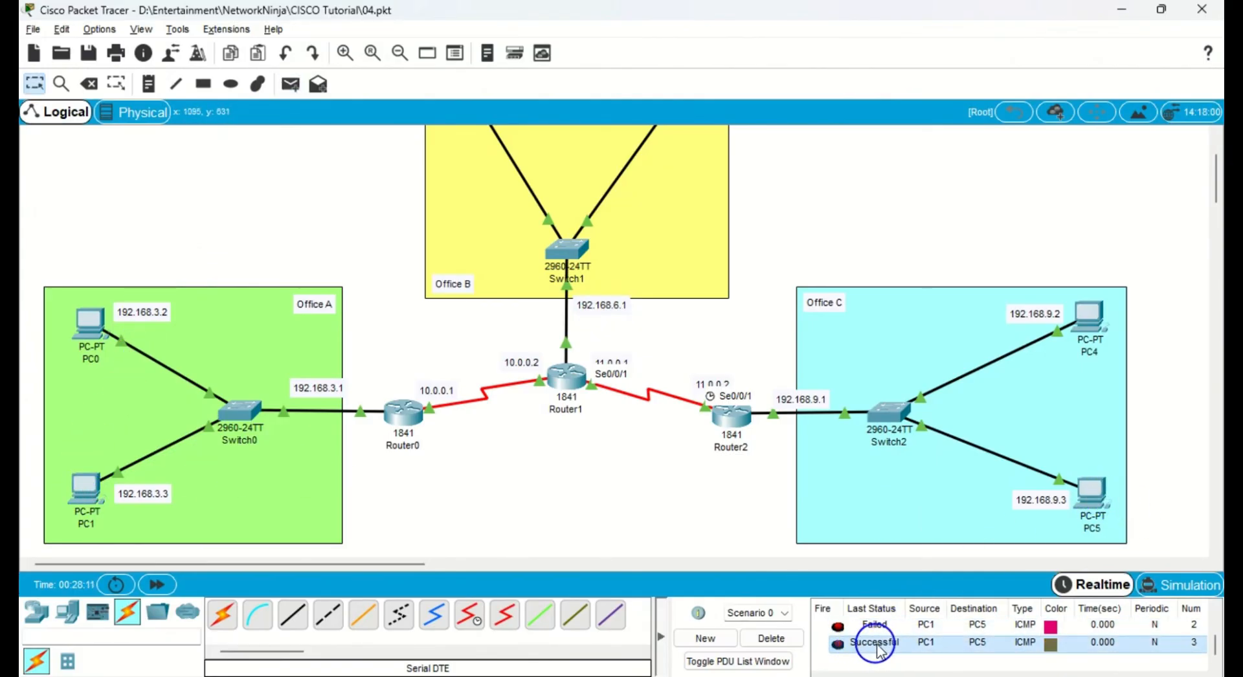
# Delete the scenario's test PDUs and switch to Simulation mode.
pyautogui.click(771, 637)
pyautogui.scroll(2, 418, 236)
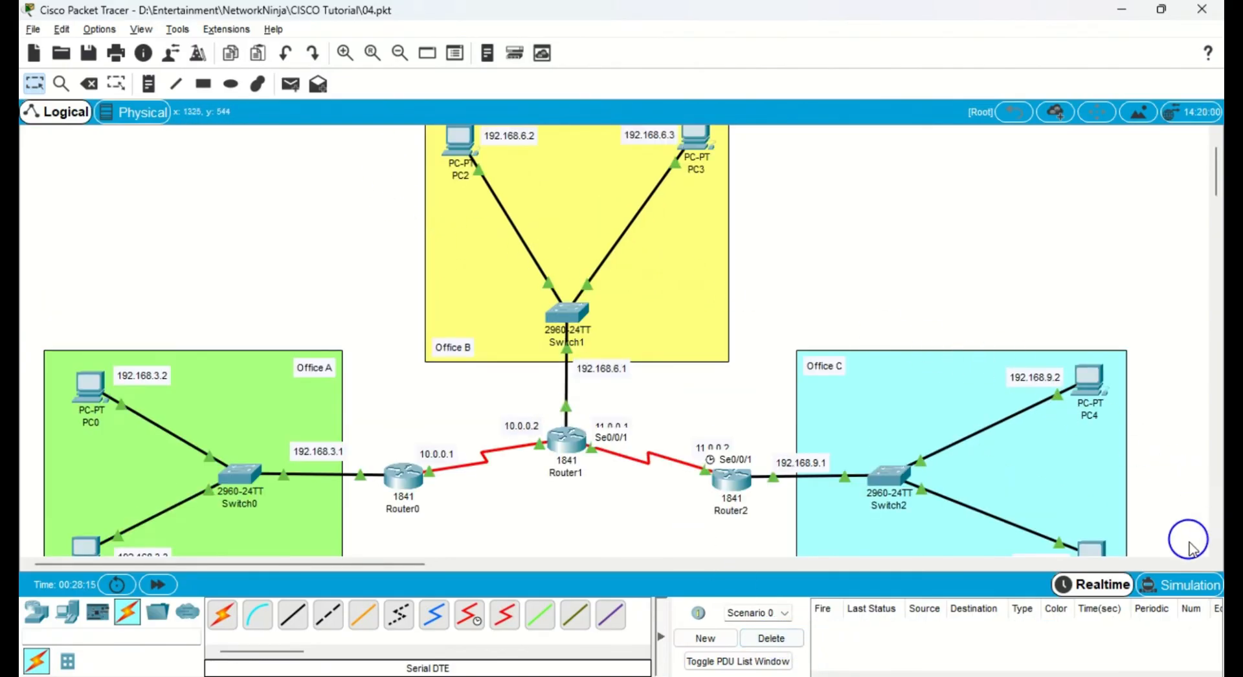
pyautogui.click(1210, 586)
# Send a simple PDU from PC0 to PC3 in Office B and play the simulation at a faster speed.
pyautogui.click(400, 54)
pyautogui.click(400, 53)
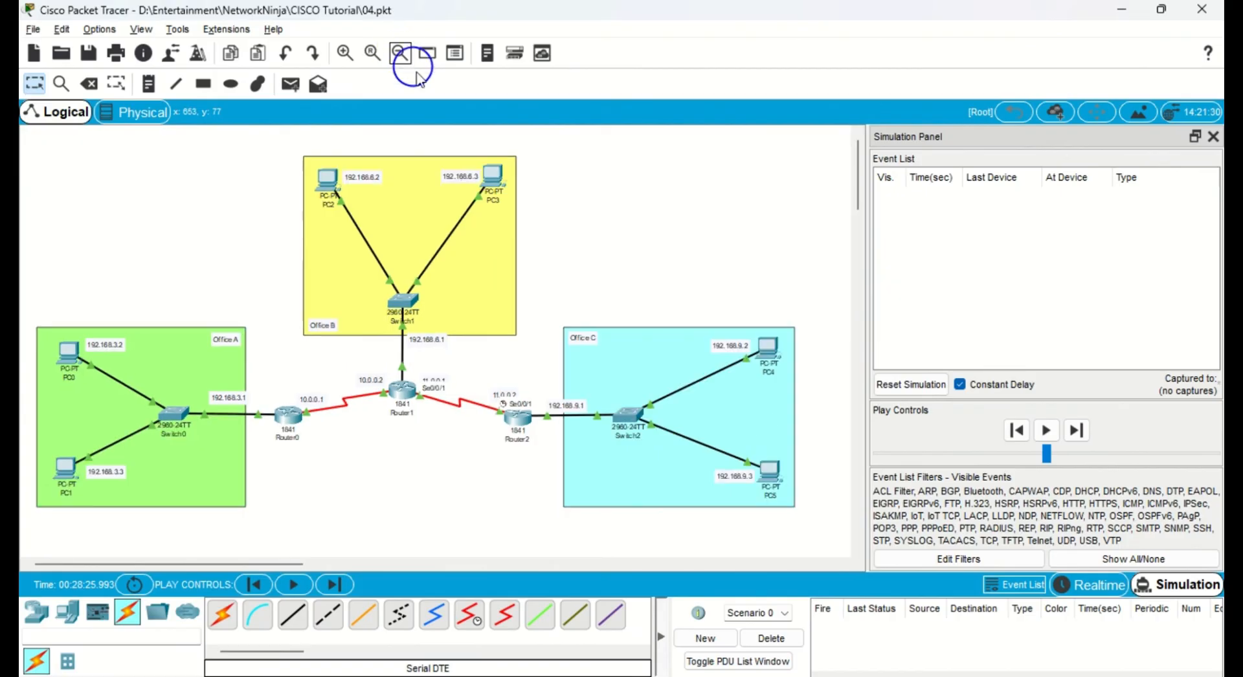
pyautogui.click(345, 53)
pyautogui.click(345, 53)
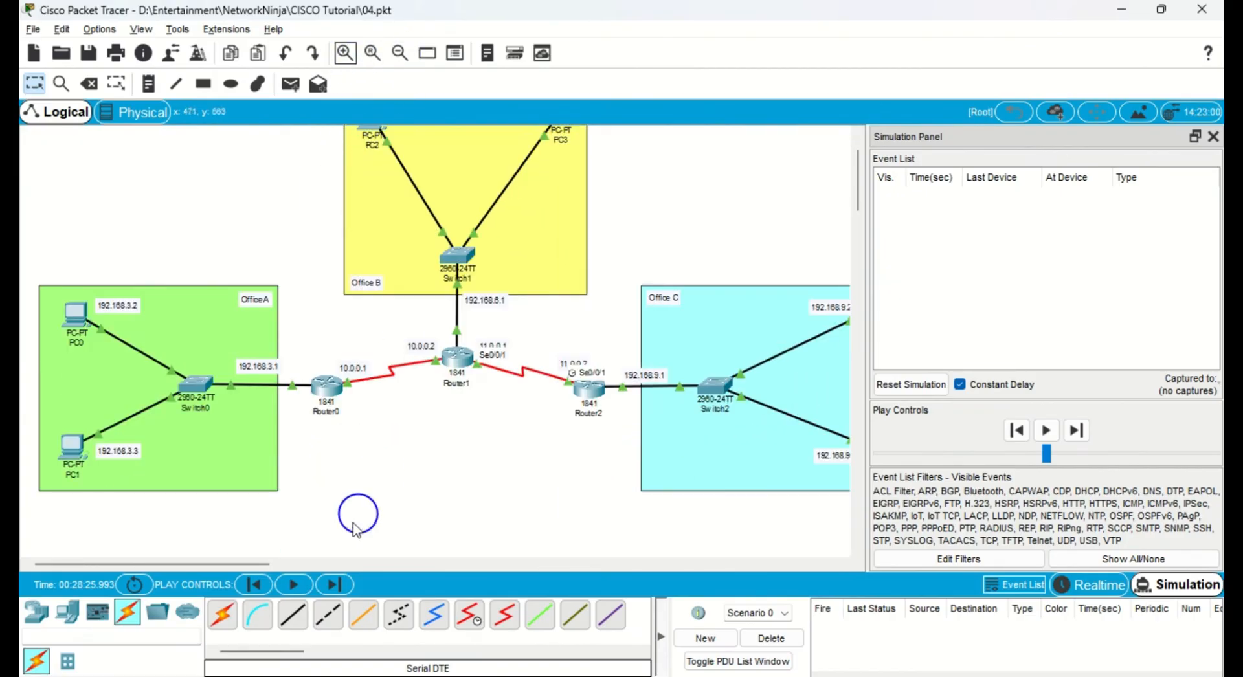
pyautogui.click(272, 564)
pyautogui.moveTo(281, 562); pyautogui.dragTo(56, 525)
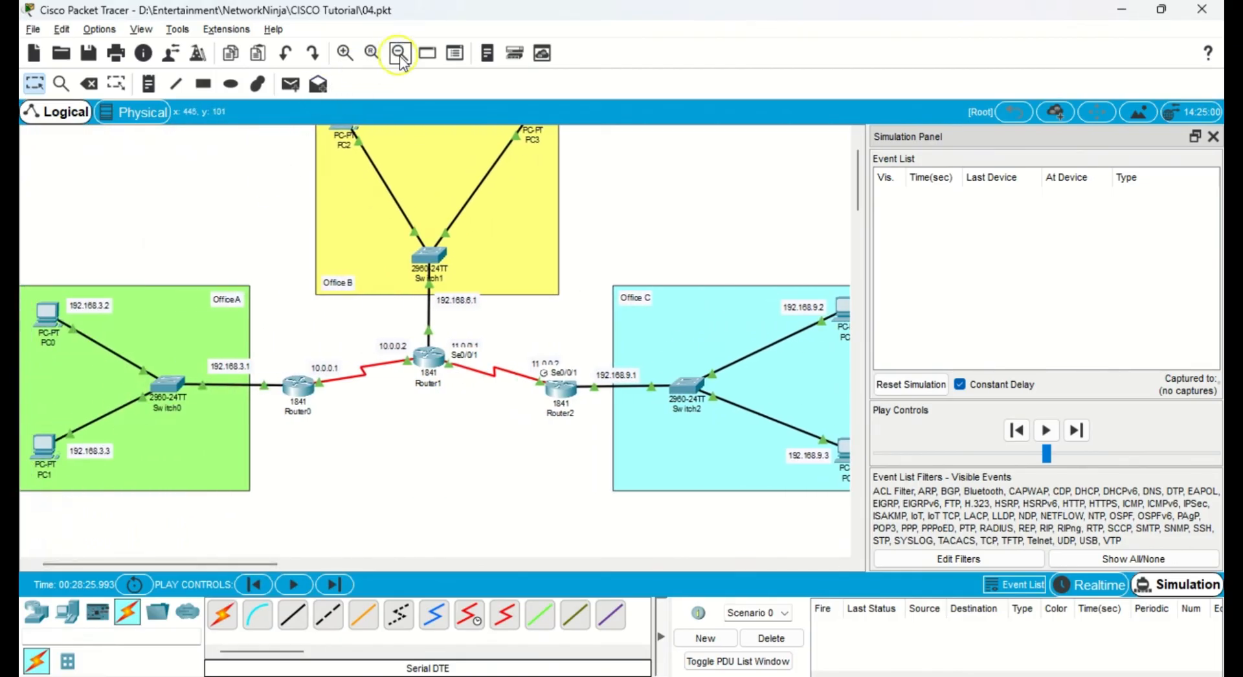
pyautogui.click(399, 53)
pyautogui.click(290, 83)
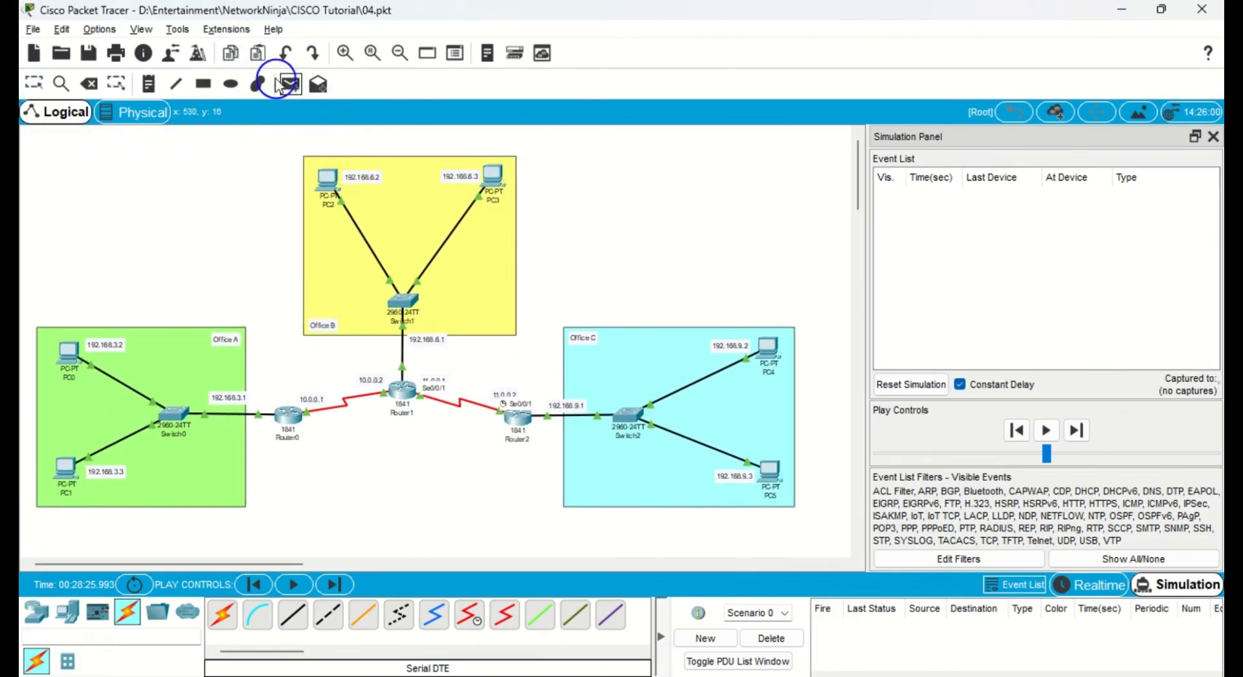
pyautogui.click(72, 351)
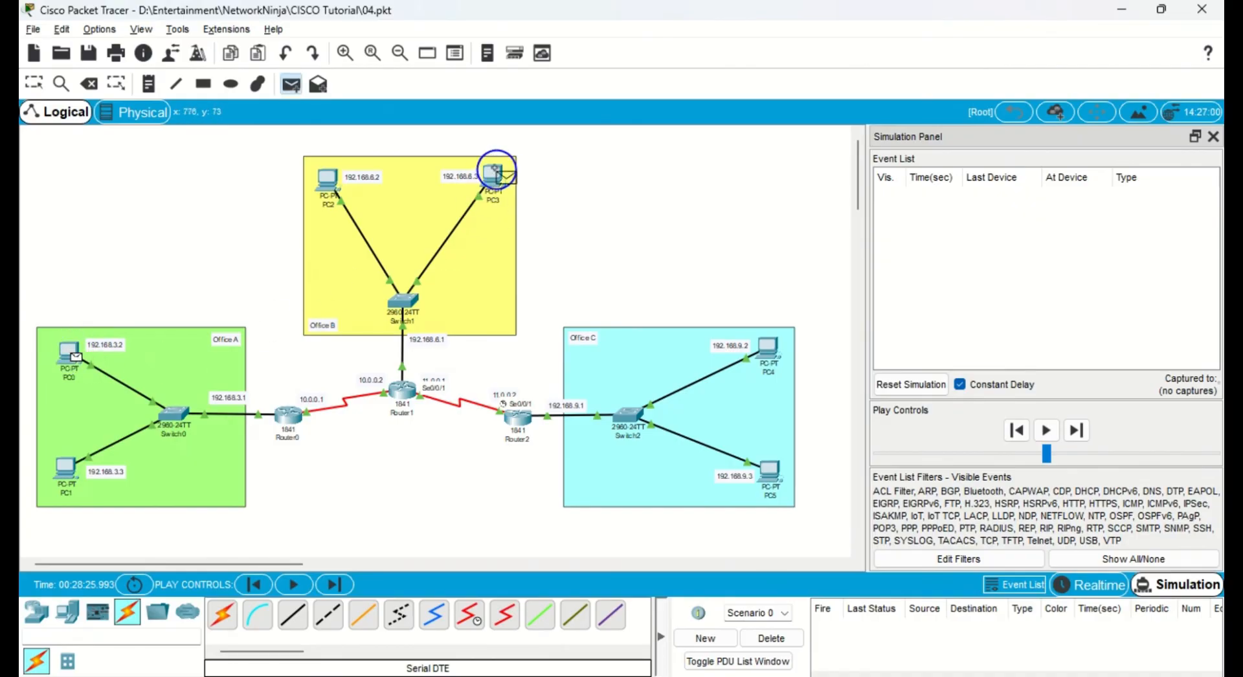
pyautogui.click(496, 175)
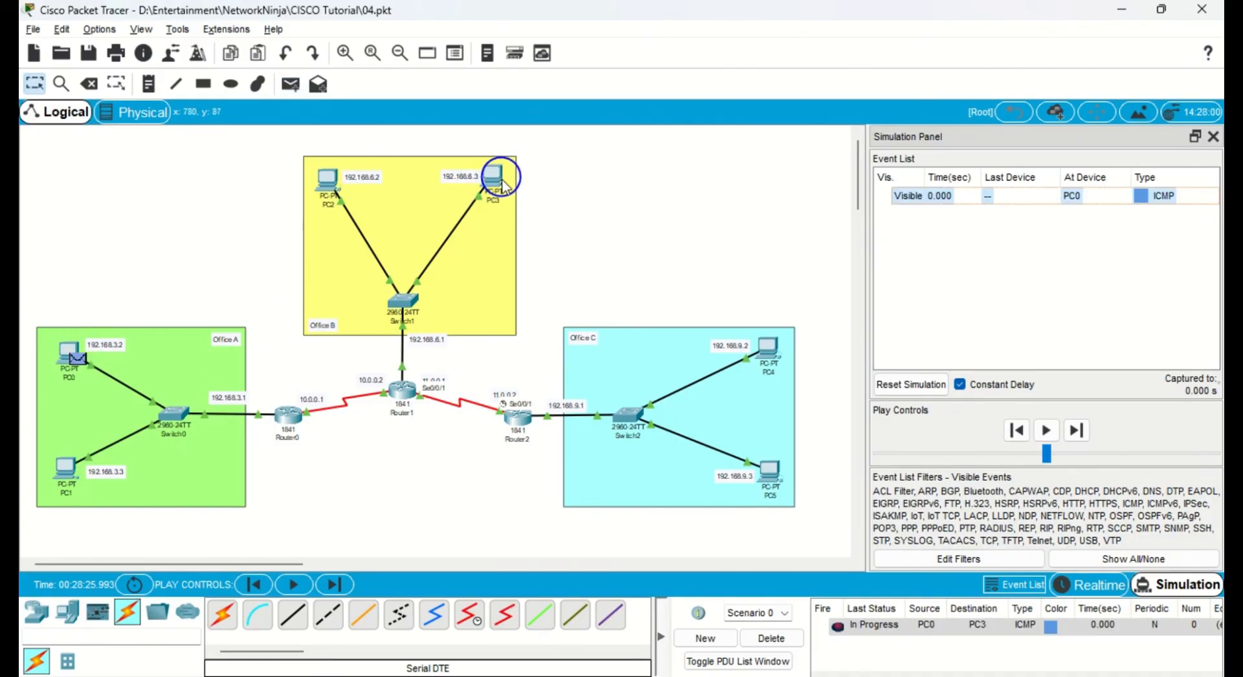
pyautogui.moveTo(1041, 456); pyautogui.dragTo(1087, 461)
pyautogui.click(1043, 435)
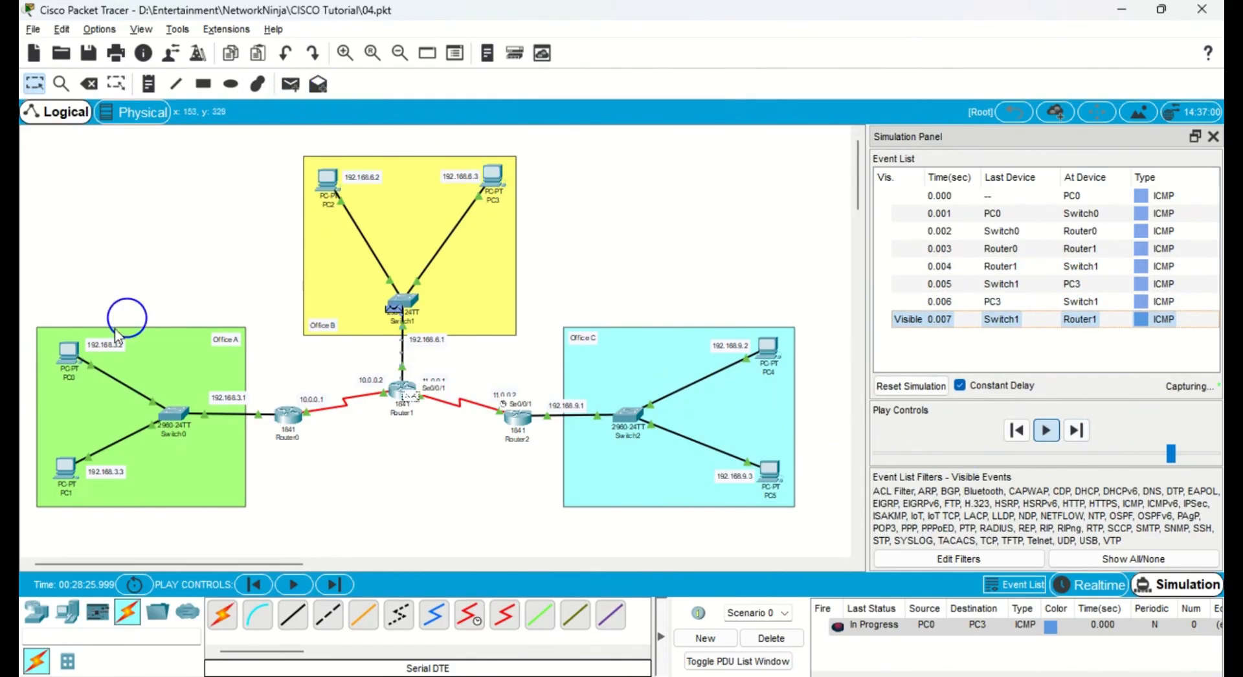
# Simulate a simple PDU from PC1 to PC5 in Office C, then delete the scenario's test PDUs.
pyautogui.moveTo(70, 472)
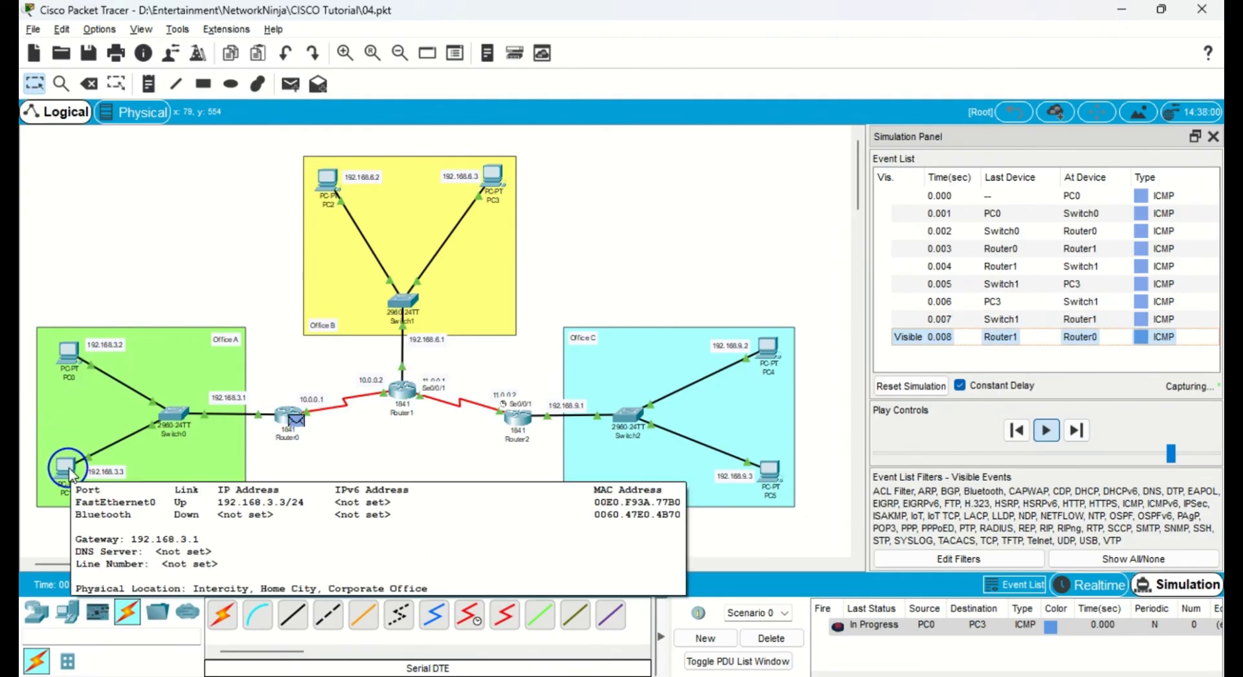
pyautogui.click(290, 84)
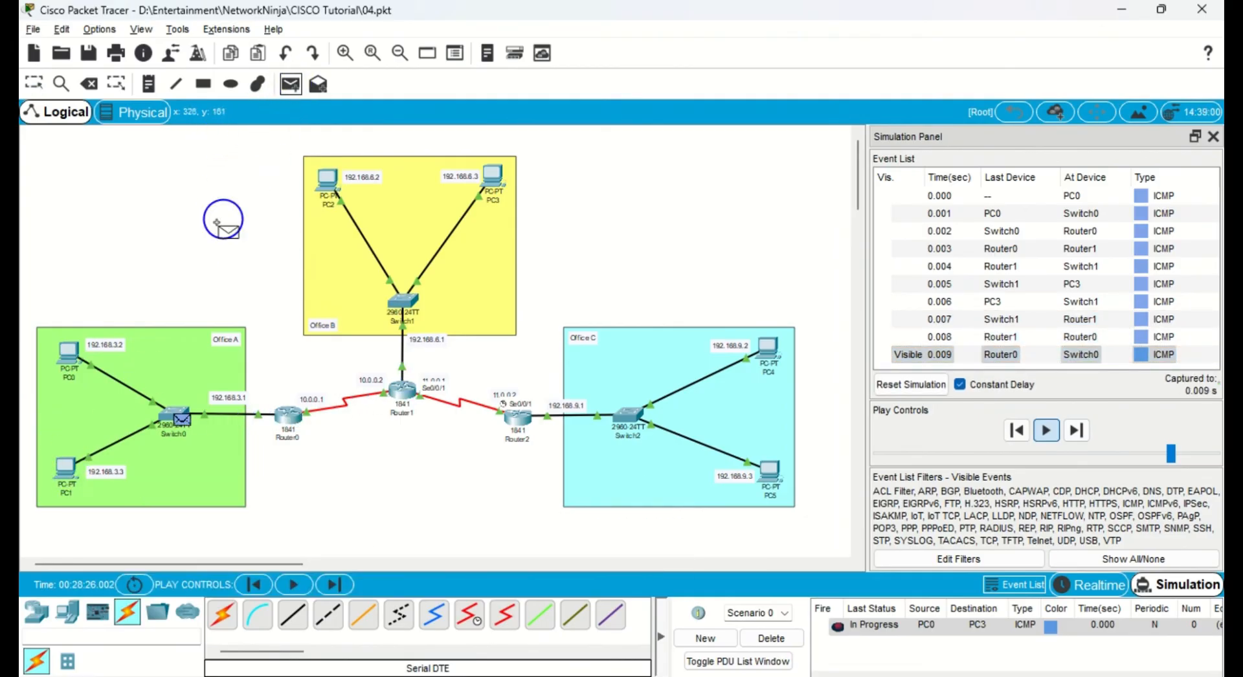
pyautogui.click(67, 468)
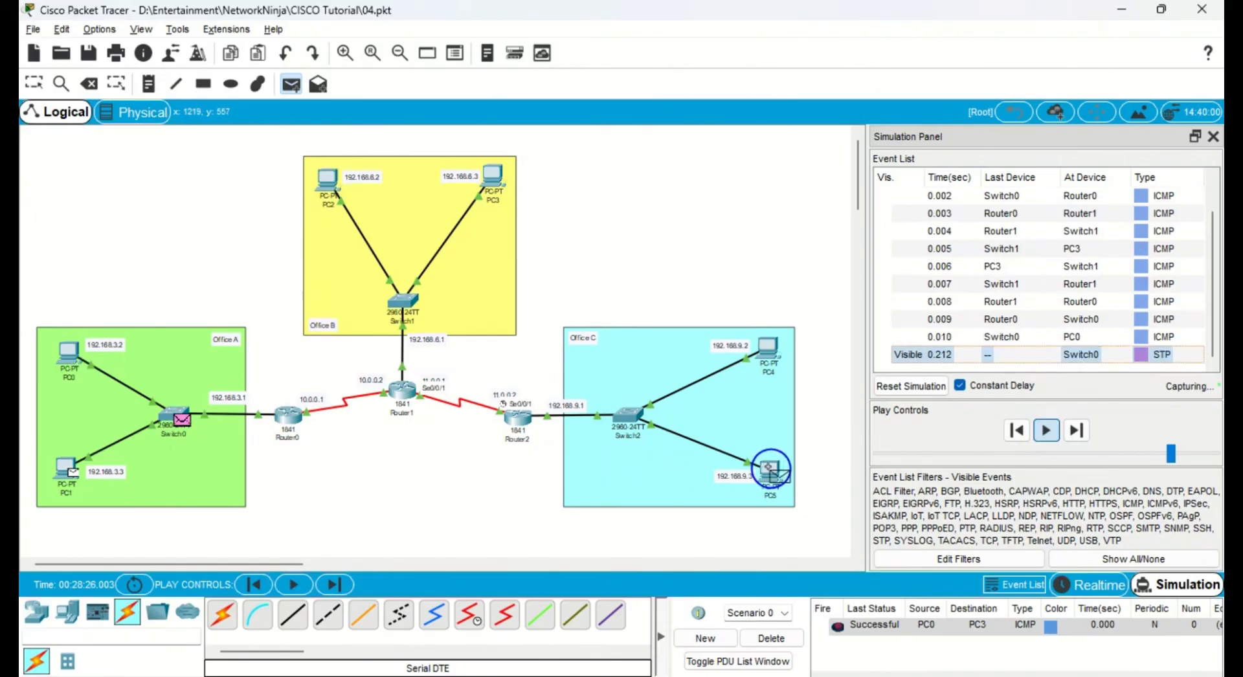
pyautogui.click(770, 470)
pyautogui.click(1049, 434)
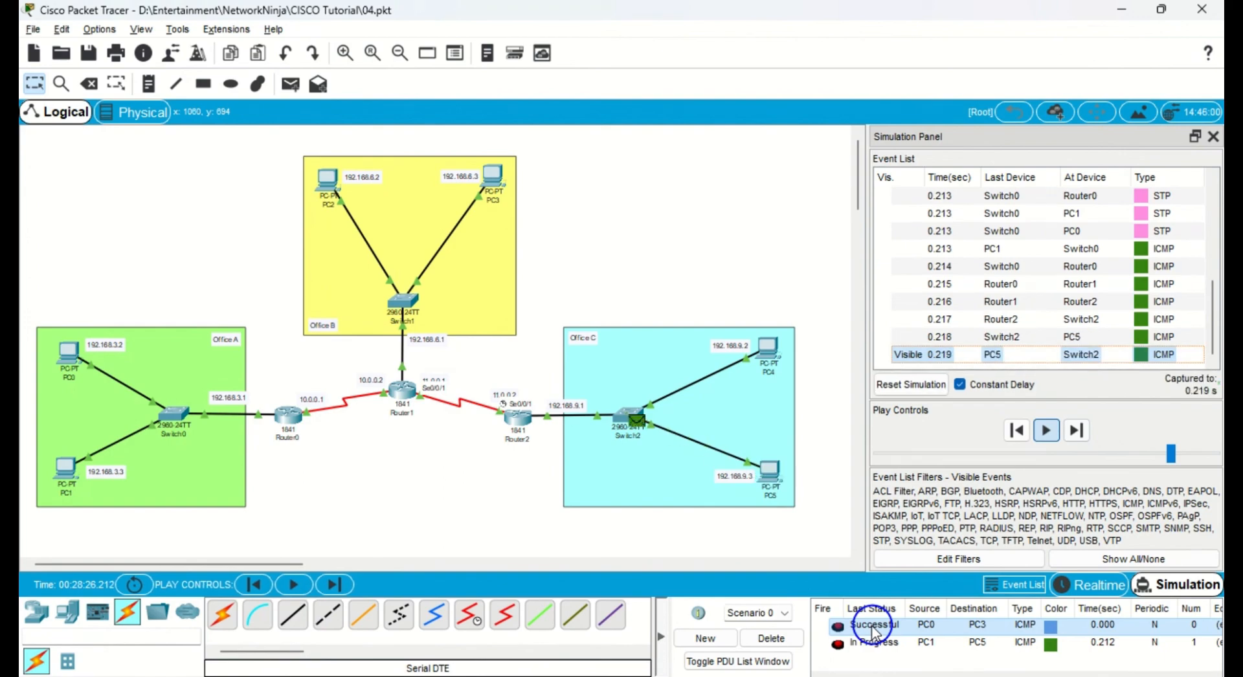
pyautogui.click(167, 447)
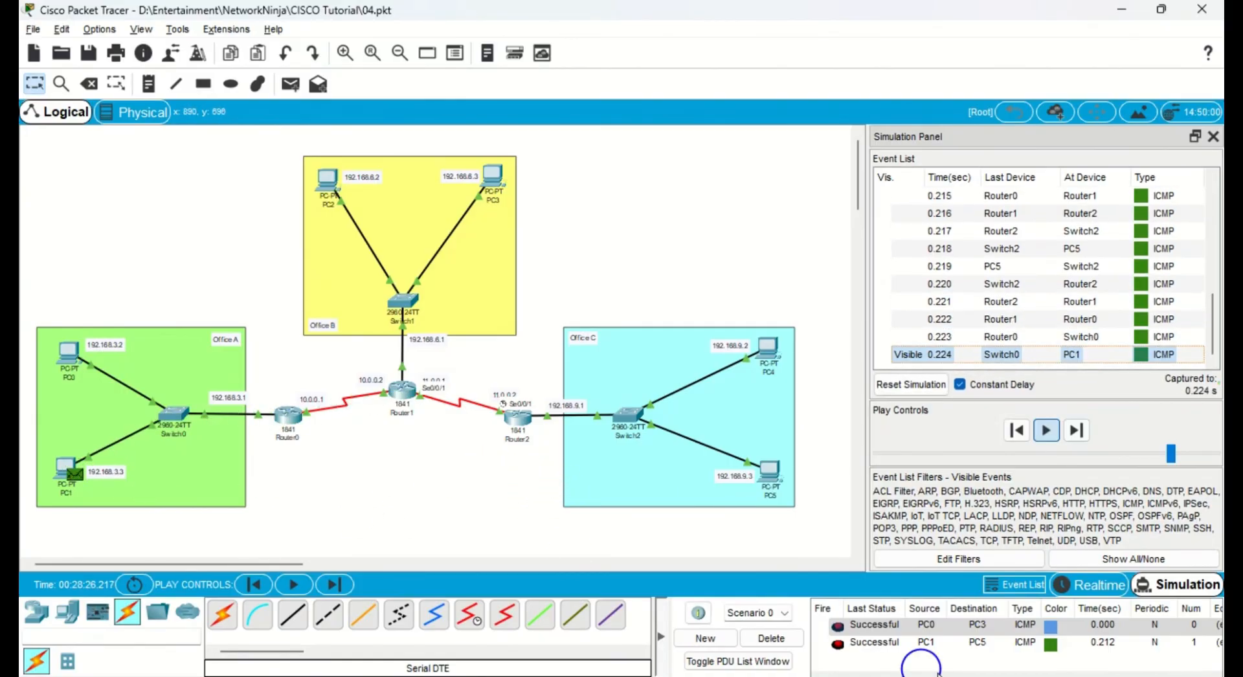
pyautogui.click(771, 638)
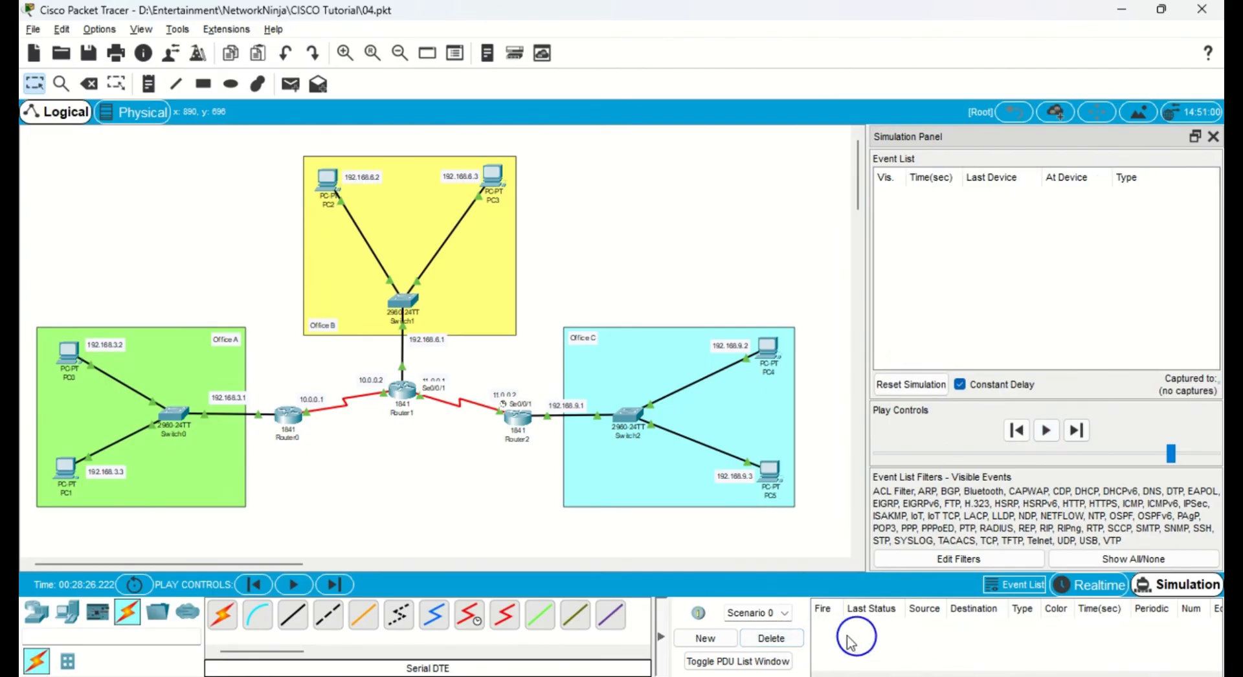
pyautogui.click(1133, 114)
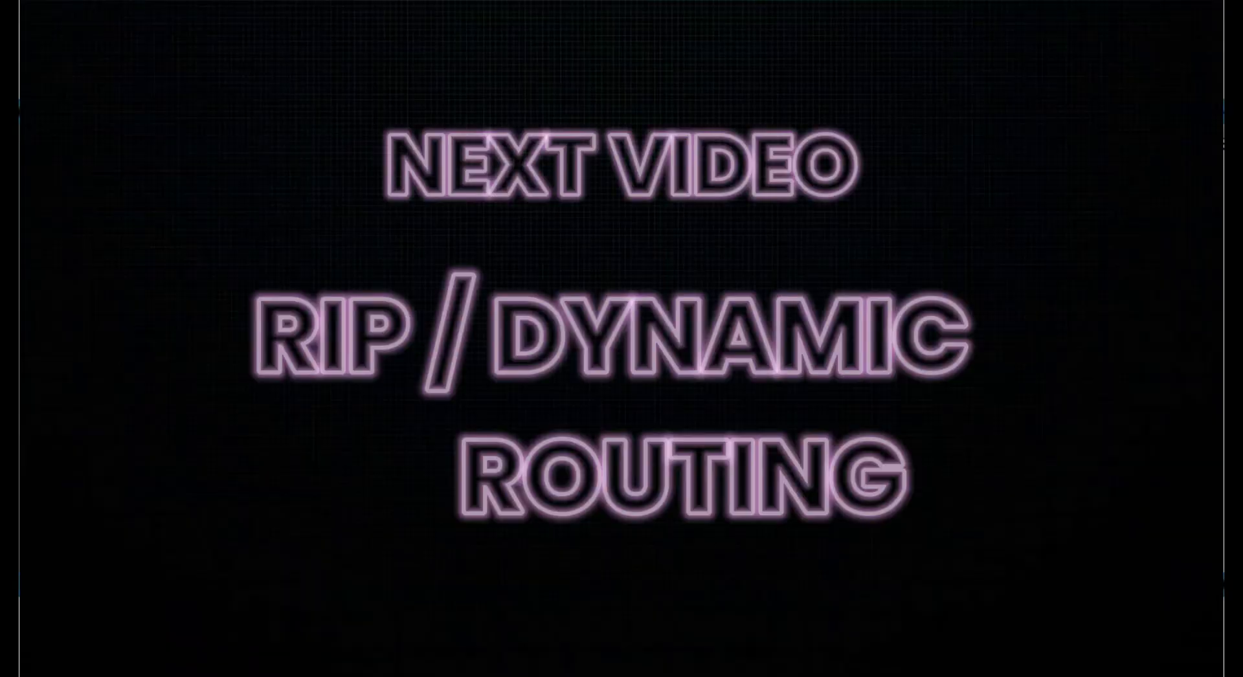